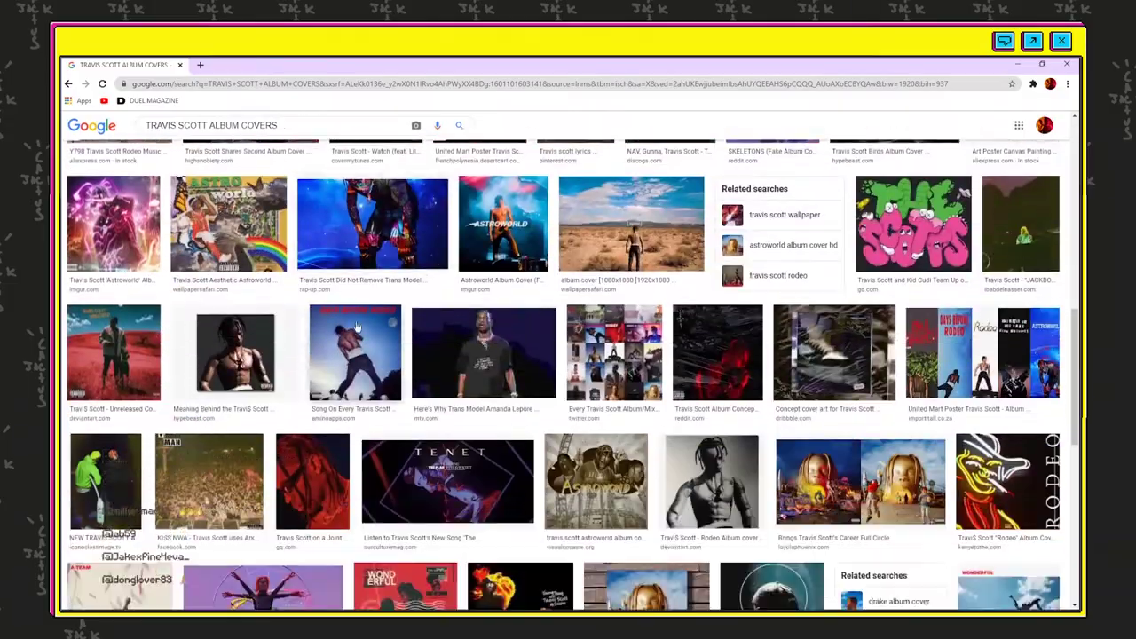
- Replace the Travis Scott album covers image search with one for YOUNG THUG
scroll(338, 272, "up", 12)
scroll(338, 272, "down", 10)
scroll(456, 365, "up", 20)
left_click_drag(287, 134, 142, 134)
type("YOUNG THUG")
left_click(459, 133)
- Browse the Young Thug image results and preview the red-carpet photo in the patterned coat
scroll(465, 136, "down", 8)
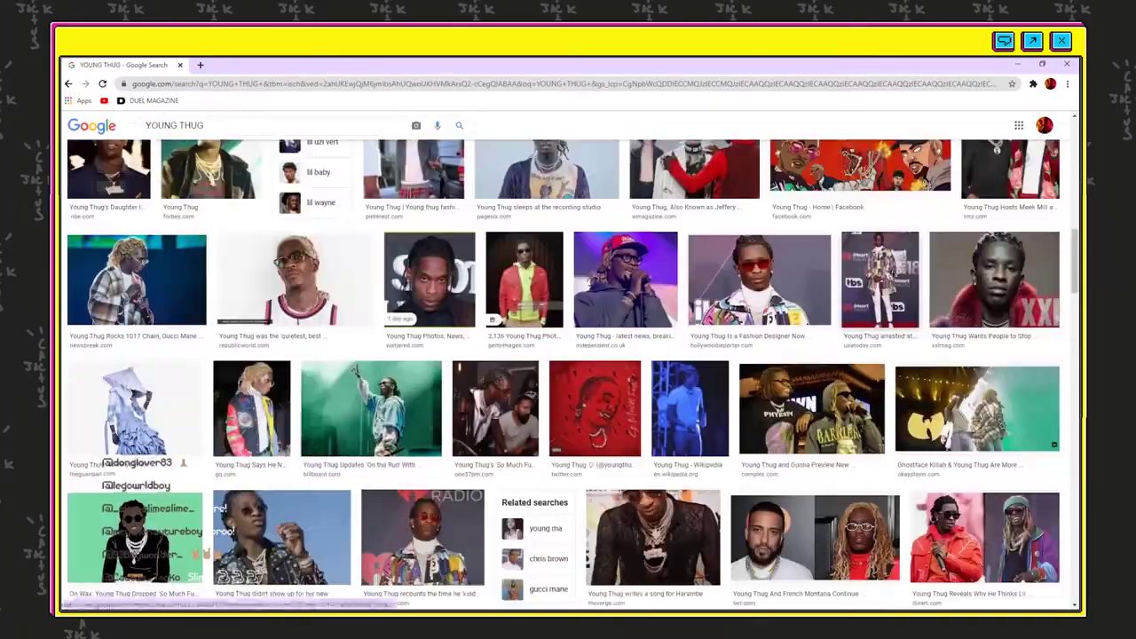
left_click(879, 281)
scroll(816, 281, "down", 5)
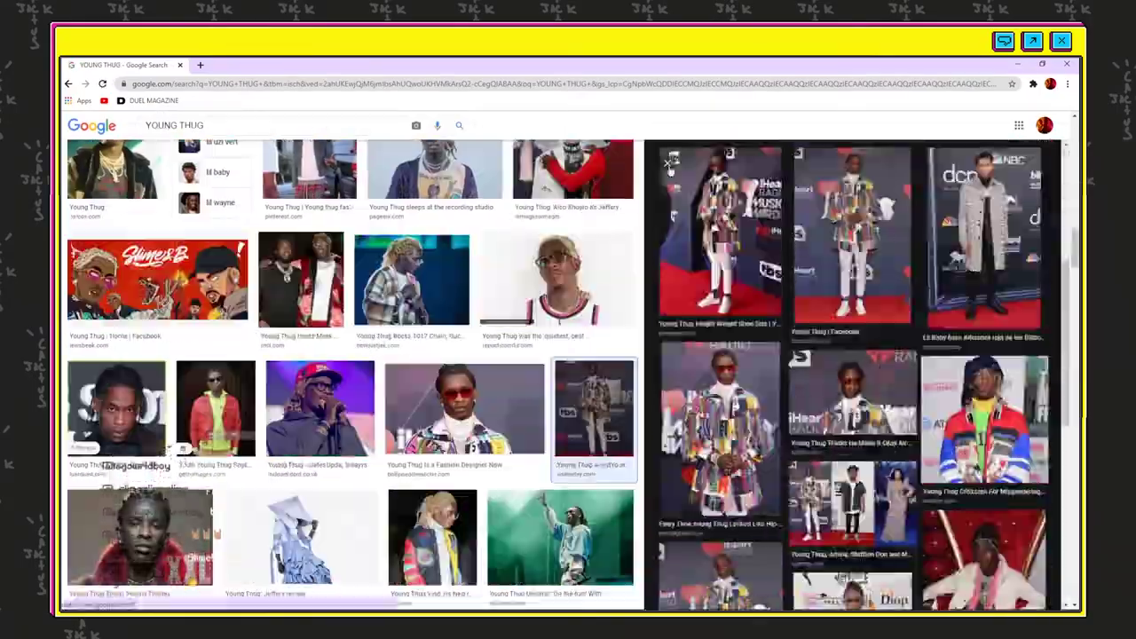
key("Escape")
scroll(491, 298, "down", 15)
- Extend the image search to YOUNG THUG FULL BODY PIC
scroll(489, 298, "up", 20)
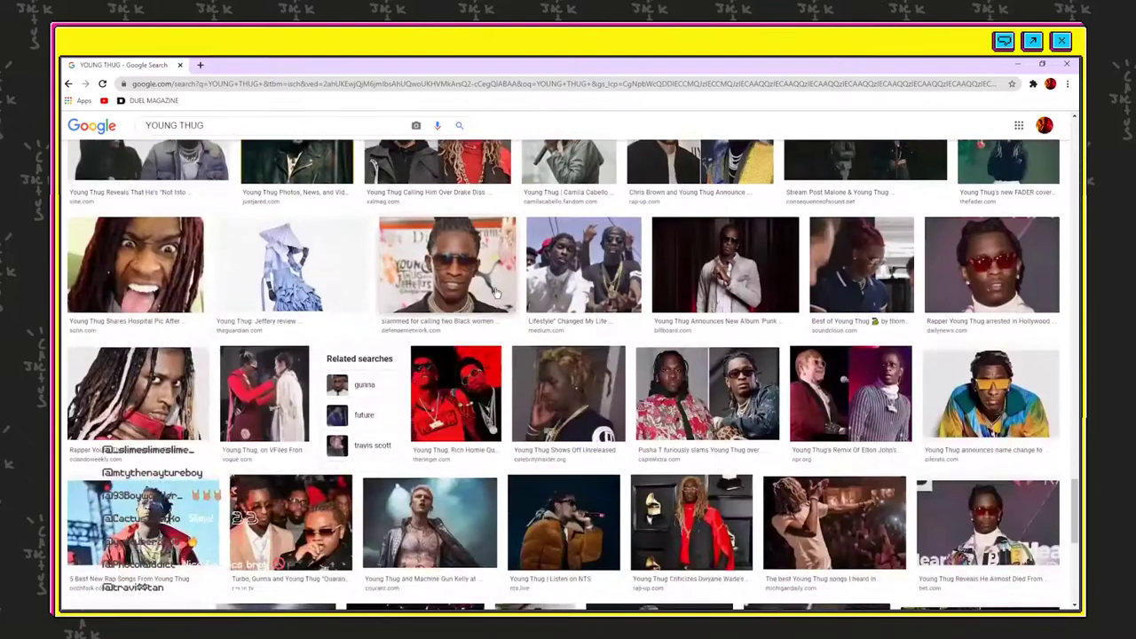
type("FULL BODY PIC")
key("Return")
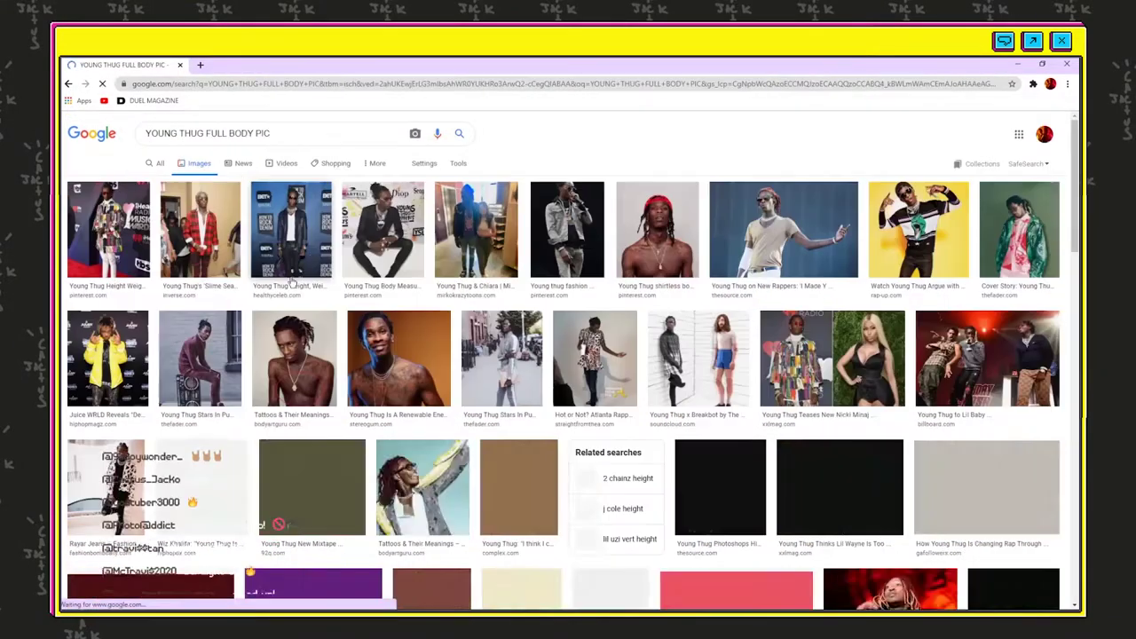
- Open the photo of Young Thug sitting on a boombox in its own tab, save it, and close the tab and preview
left_click(198, 390)
right_click(852, 255)
left_click(895, 336)
left_click(228, 64)
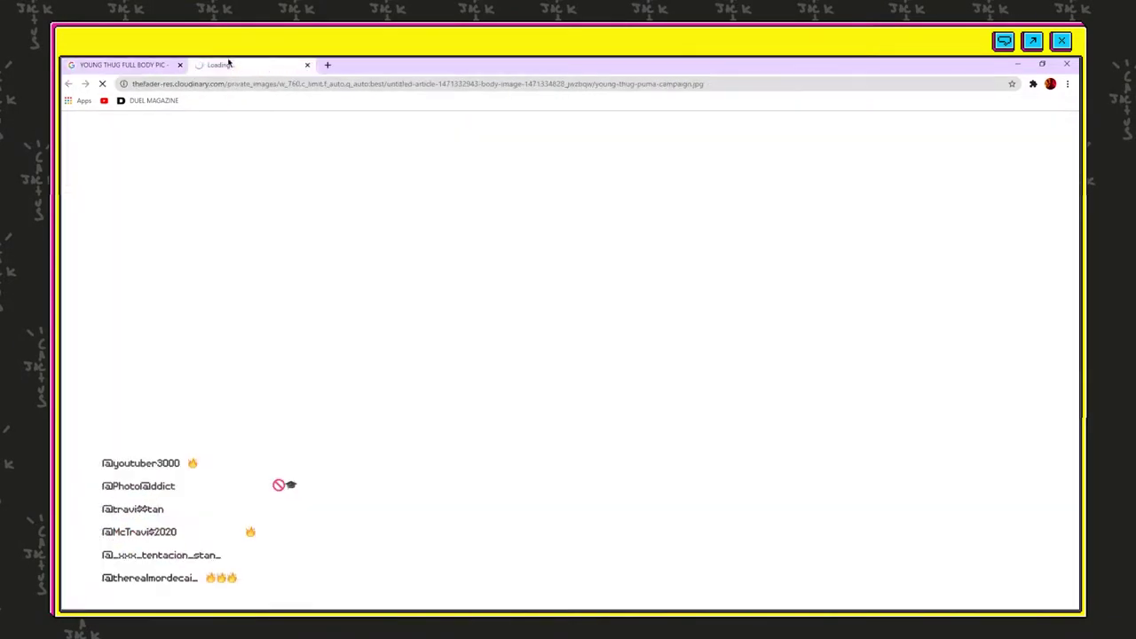
key("ctrl+s")
key("Return")
left_click(307, 65)
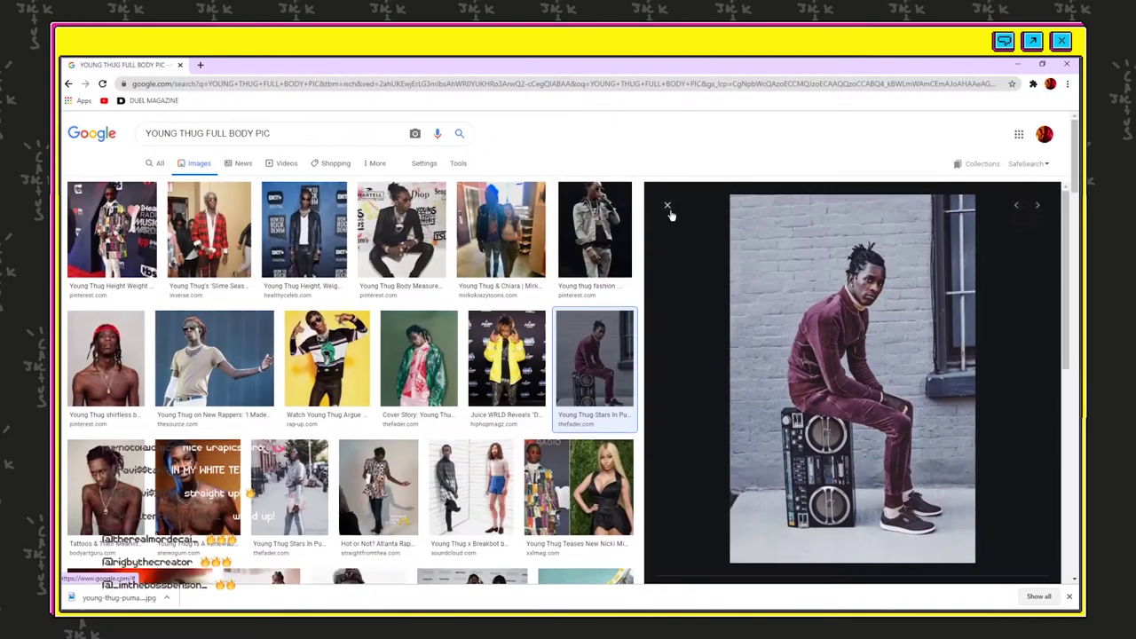
key("Escape")
- Search the images for M.I.A without the full body words and narrow the results to rapper
type(".I.A")
key("Return")
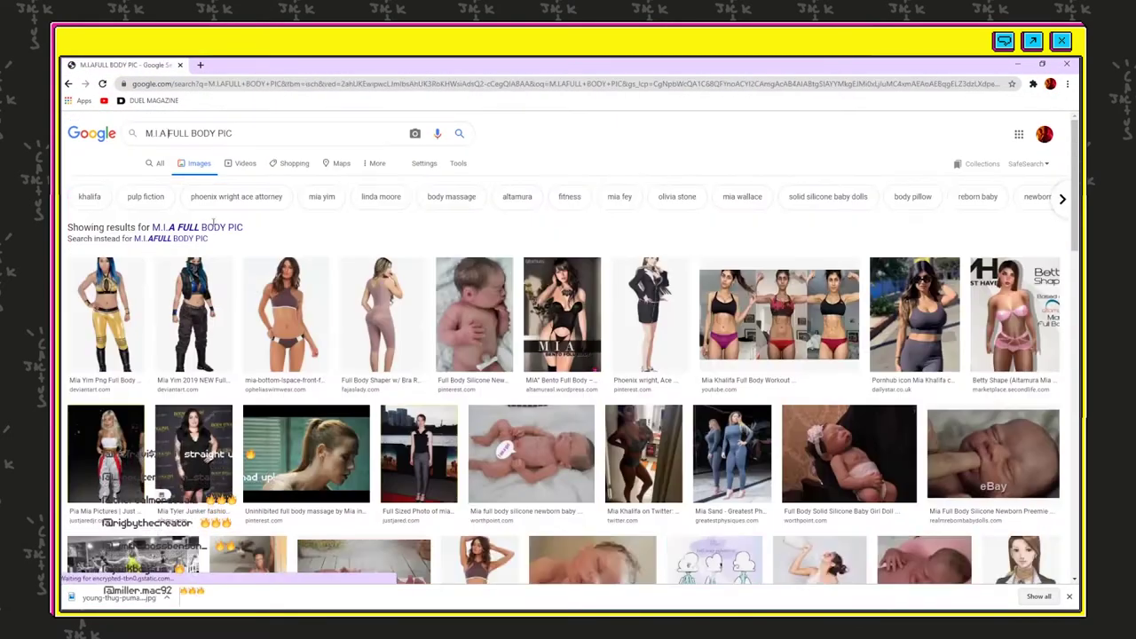
key("BackSpace")
key("BackSpace")
key("BackSpace")
key("BackSpace")
key("BackSpace")
key("Return")
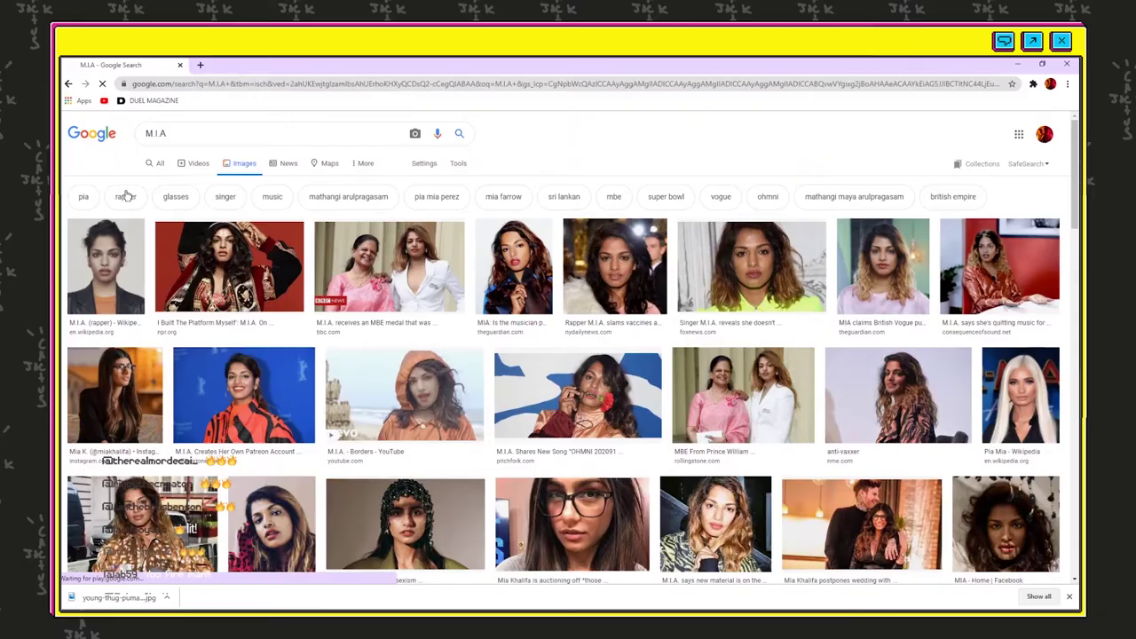
left_click(126, 196)
- Pick a photo of the rapper M.I.A, save it from its own tab, and close the tab and preview
scroll(404, 280, "down", 15)
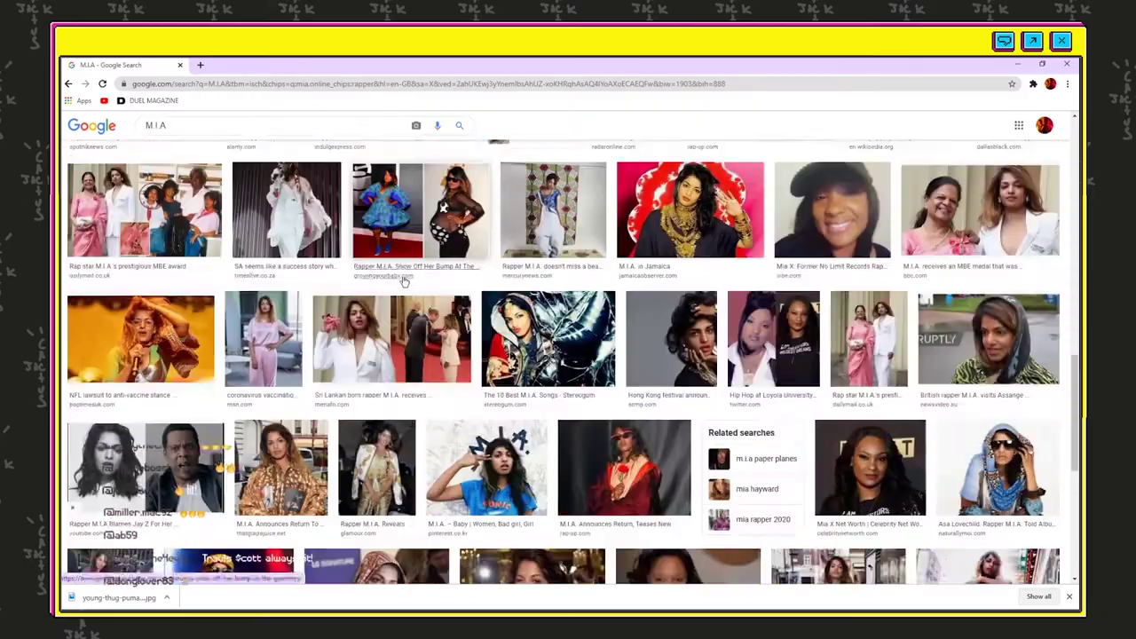
scroll(404, 280, "down", 10)
left_click(761, 320)
right_click(804, 314)
left_click(847, 414)
left_click(271, 66)
key("ctrl+s")
key("Return")
key("ctrl+w")
left_click(667, 163)
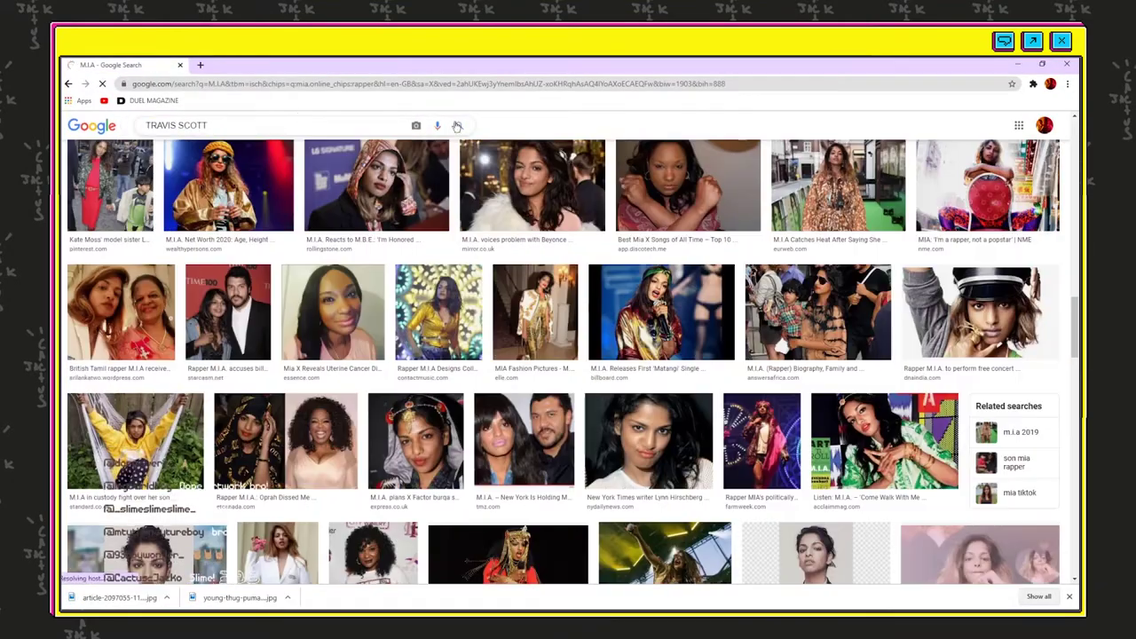
- Search the images for TRAVIS SCOTT and preview the Fortnite concert pictures among the results
scroll(259, 266, "up", 15)
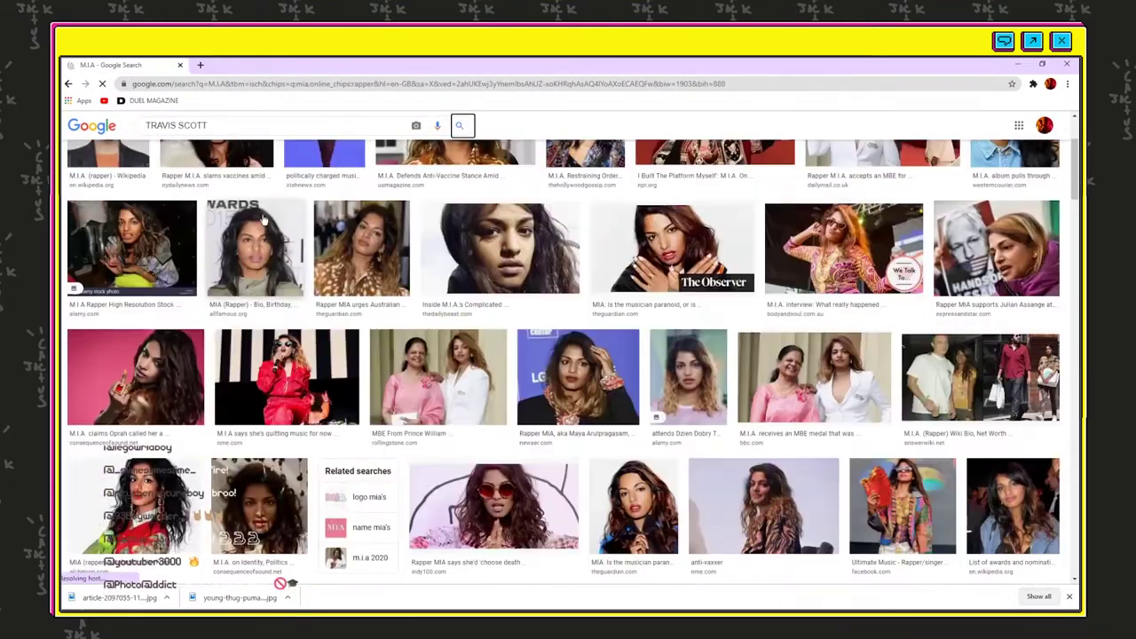
left_click(434, 354)
scroll(278, 318, "down", 10)
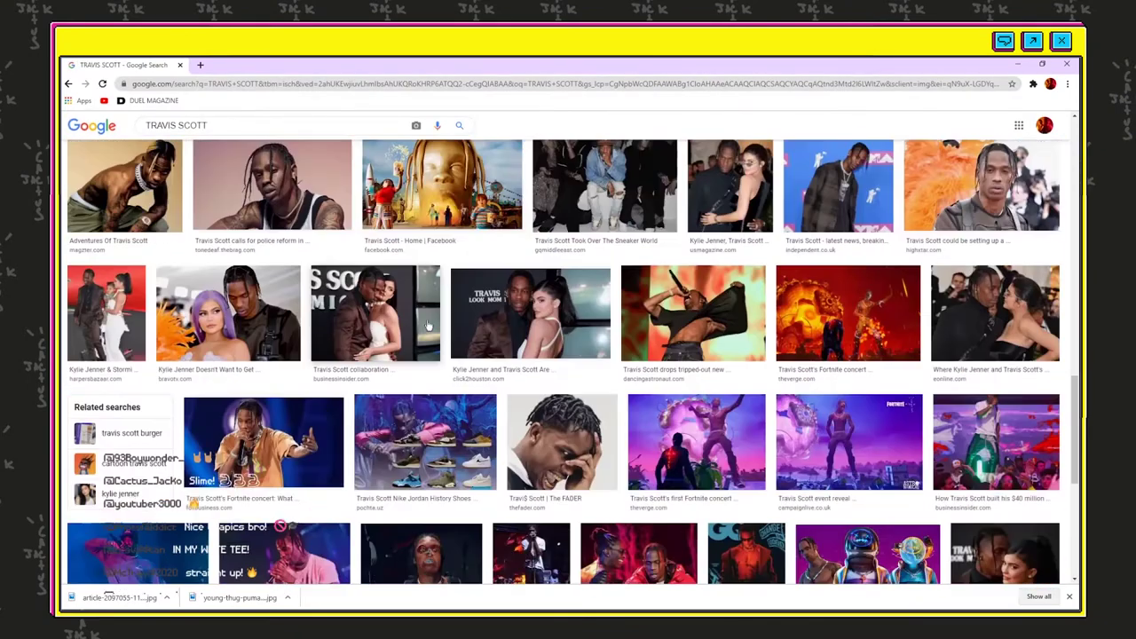
scroll(428, 325, "down", 3)
left_click(698, 227)
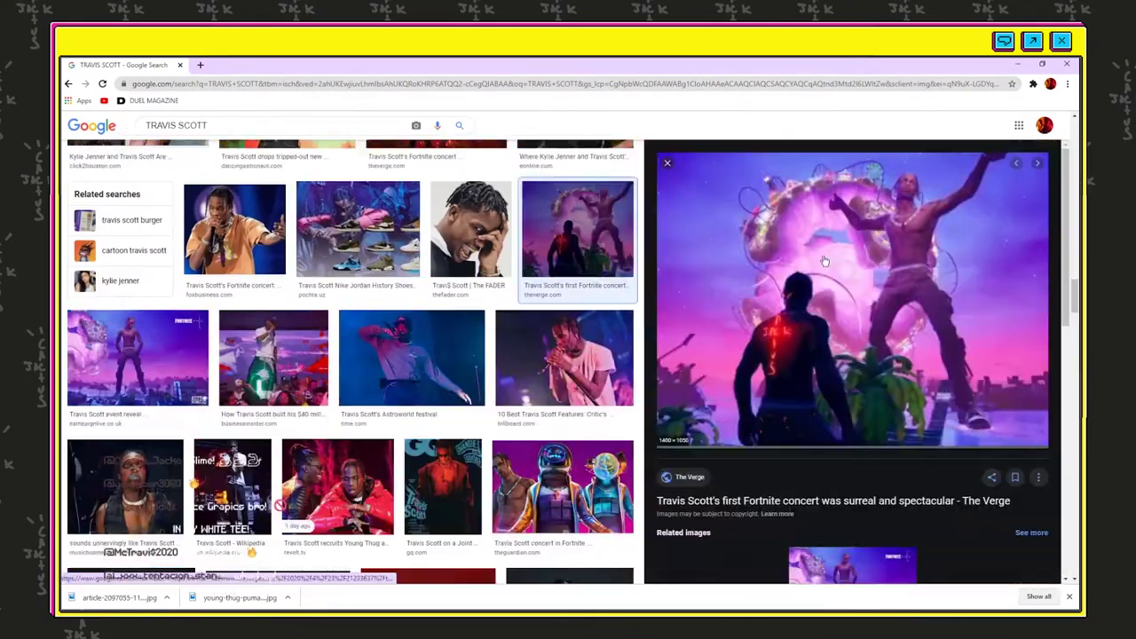
scroll(832, 295, "down", 4)
left_click(836, 451)
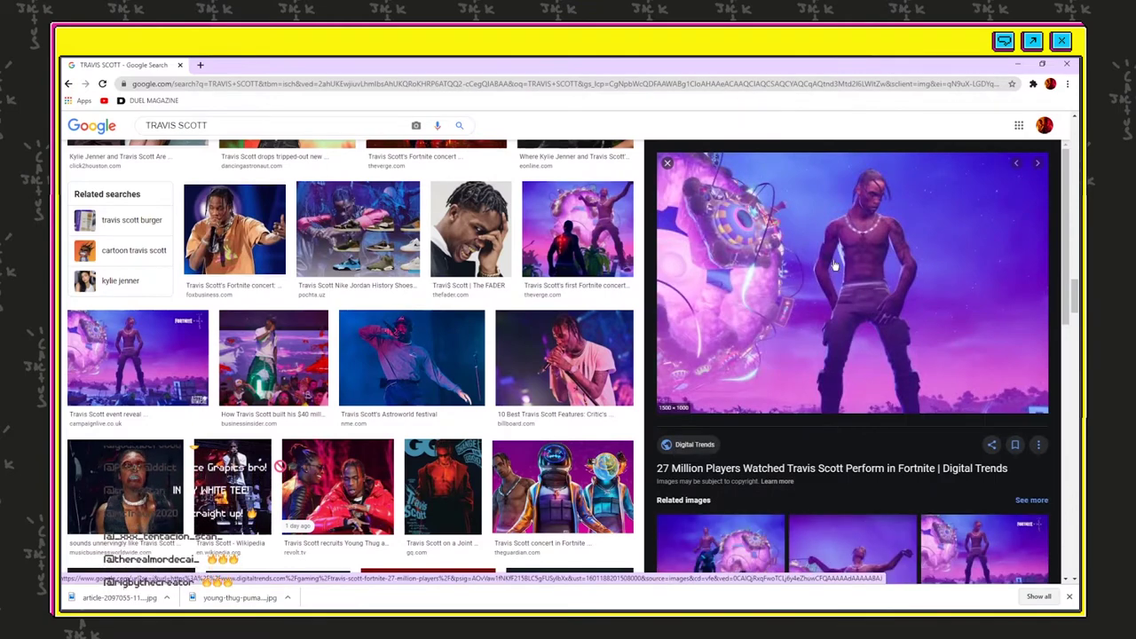
scroll(835, 270, "down", 3)
left_click(835, 272)
left_click(667, 164)
- Open The Verge's Travis Scott Fortnite concert image in its own tab, save it, and close the tab
left_click(693, 233)
right_click(890, 275)
left_click(926, 371)
key("ctrl+s")
left_click(984, 593)
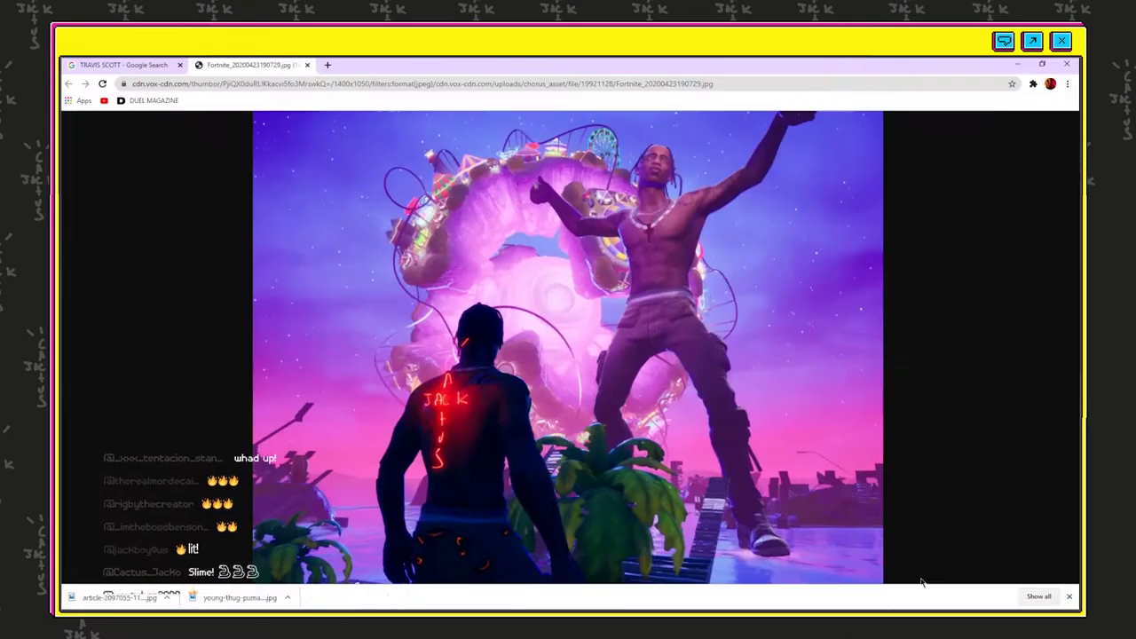
key("ctrl+w")
- Extend the image search to TRAVIS SCOTT FORTNITE AVATAR
left_click(257, 125)
type("FORTNITE AVATAR")
key("Return")
scroll(433, 351, "down", 1)
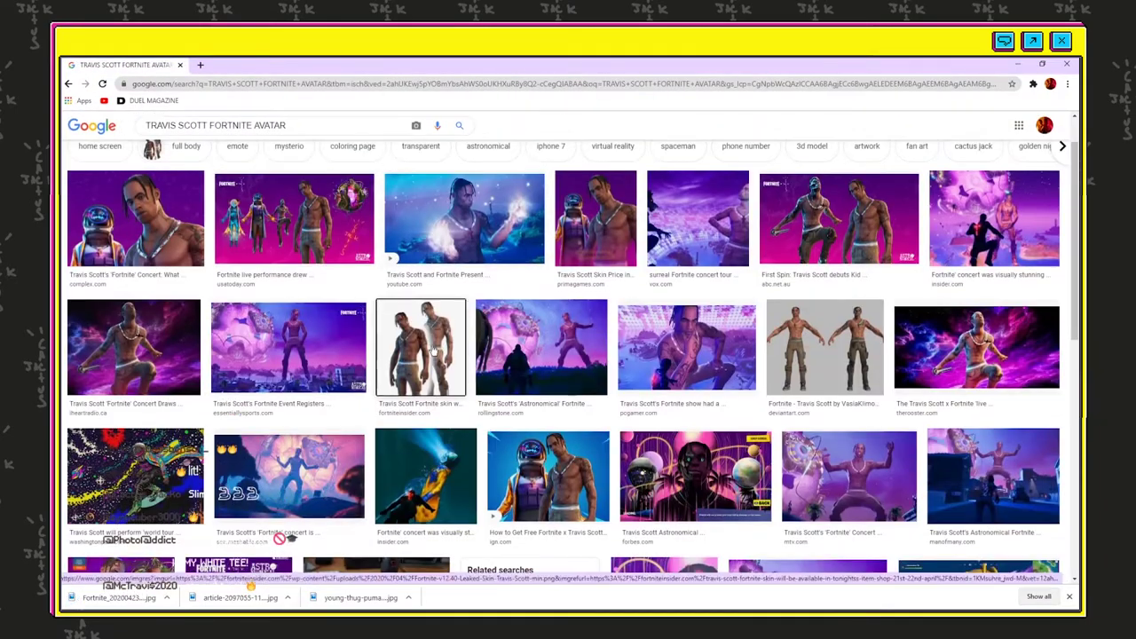
- Save the fortniteinsider.com picture showing two poses of the Travis Scott Fortnite skin on a plain background
left_click(434, 352)
right_click(767, 298)
left_click(798, 398)
scroll(762, 307, "down", 5)
key("Escape")
- Switch to Photoshop and open the downloaded image Fortnite-v12.40-Leaked-Skin-Travis-Scott-min.png
left_click(86, 62)
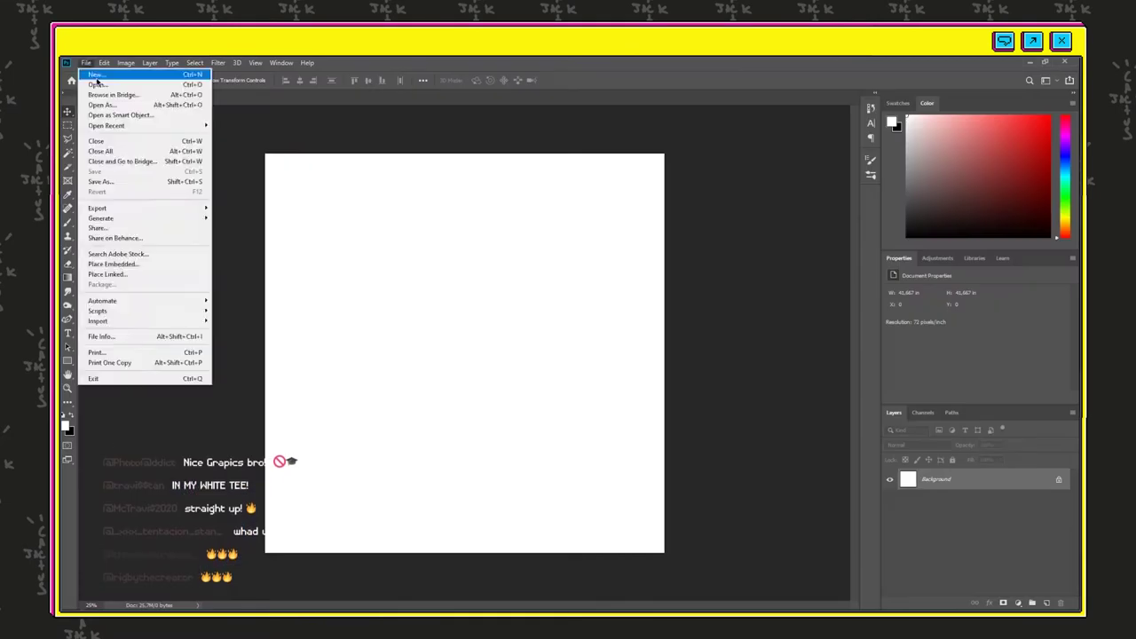
left_click(99, 85)
double_click(300, 146)
- Select the front Travis Scott figure with a closed Polygonal Lasso outline, leaving out the faded figure behind it
scroll(494, 329, "up", 5)
scroll(367, 315, "up", 1)
key("l")
left_click(375, 171)
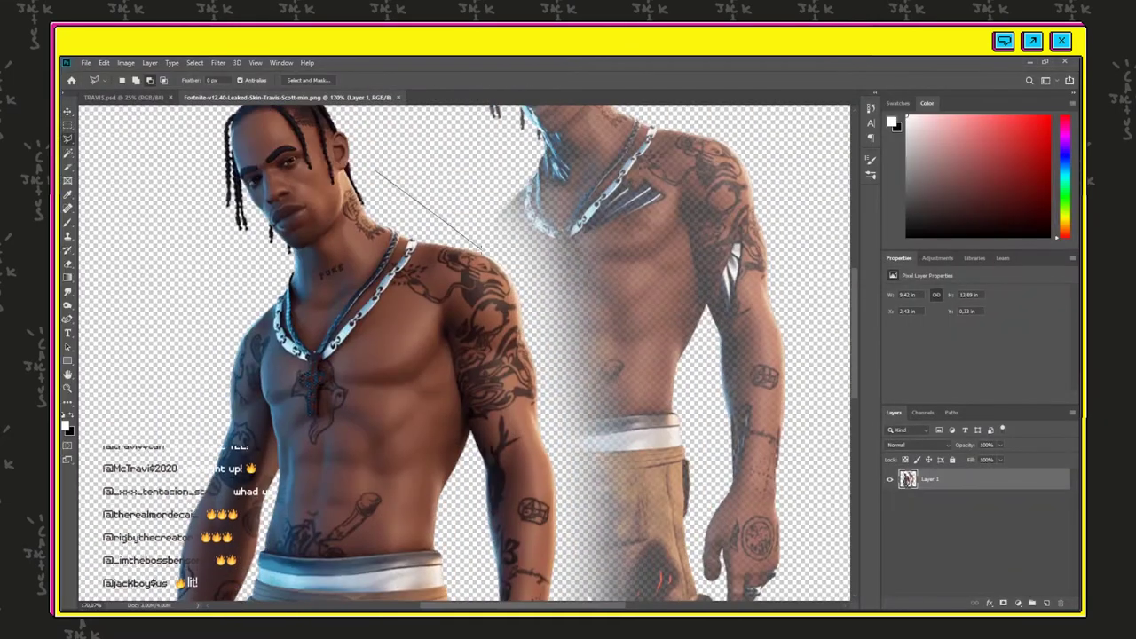
scroll(568, 501, "down", 5)
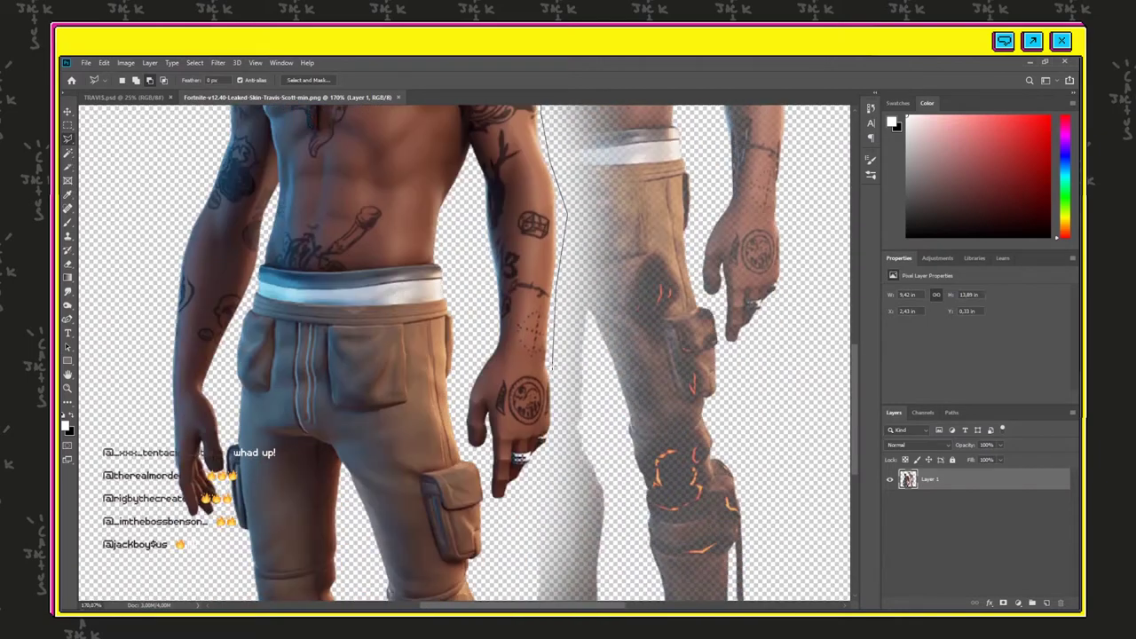
scroll(510, 497, "down", 1)
left_click(482, 562)
left_click(164, 557)
scroll(134, 320, "up", 8)
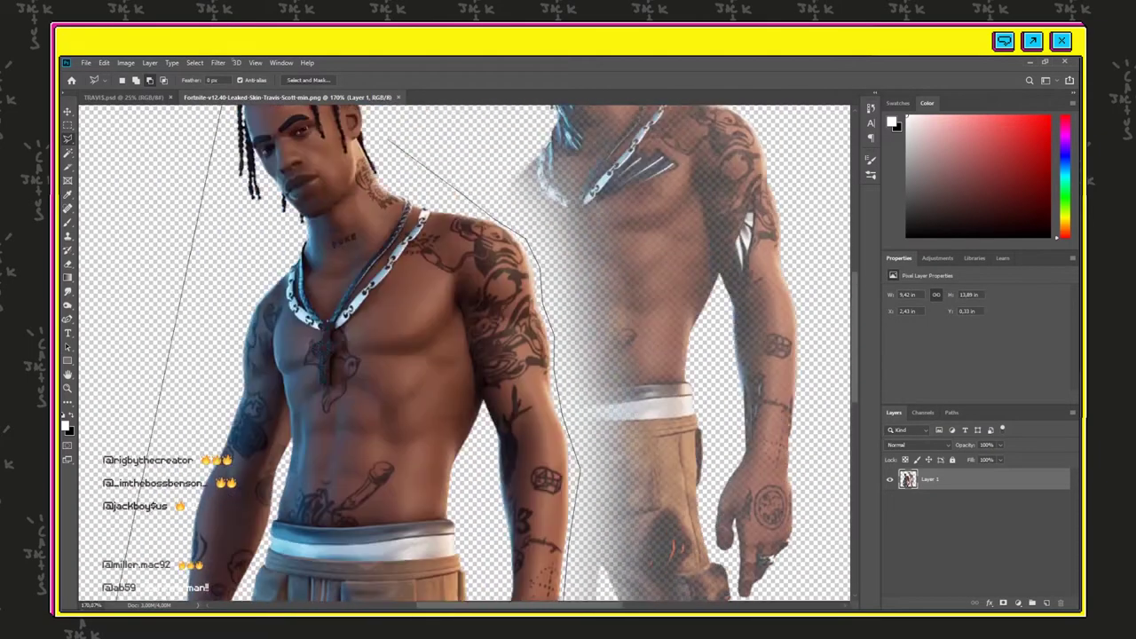
left_click(182, 133)
left_click(374, 173)
- Move the selected figure into the TRAVIS.psd document, then position and free-transform it on the canvas
key("v")
scroll(402, 265, "down", 5)
mouse_move(402, 266)
left_mouse_down()
mouse_move(205, 118)
mouse_move(502, 383)
left_mouse_up()
left_click_drag(430, 373, 334, 203)
left_click_drag(509, 202, 525, 167)
left_click_drag(477, 260, 524, 261)
left_click(569, 80)
key("ctrl+t")
left_click_drag(388, 182, 404, 221)
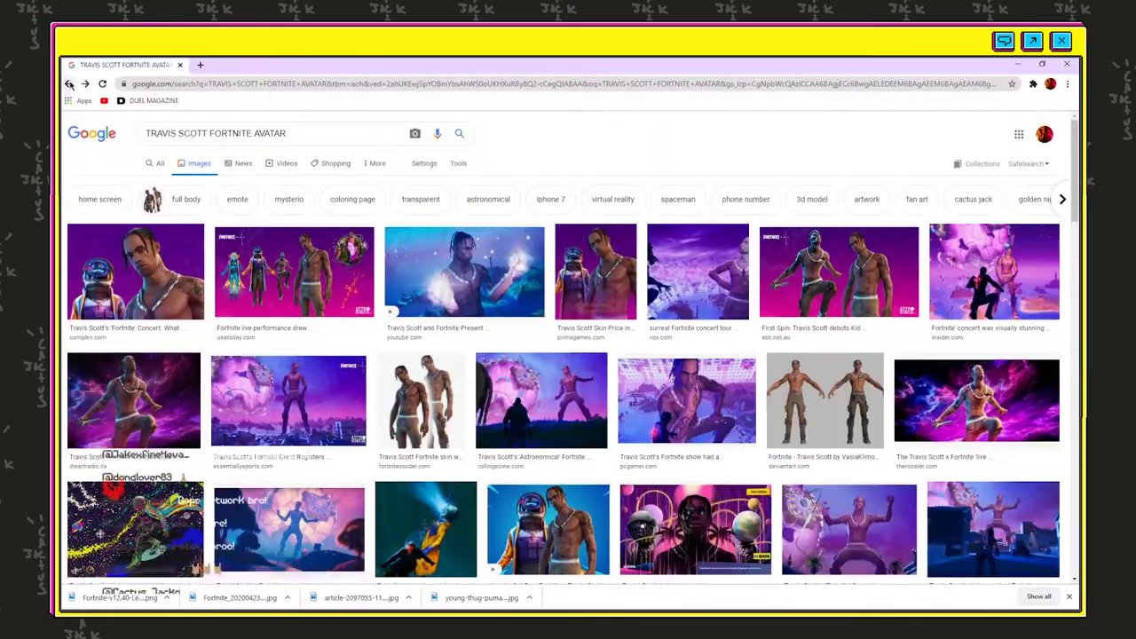
- Switch to the browser, search the images for NIKE SNEAKERS PILE and browse the results
left_click(274, 530)
triple_click(267, 133)
type("NIKE SNEAKERS PILE")
key("Return")
scroll(368, 355, "down", 5)
scroll(359, 371, "down", 15)
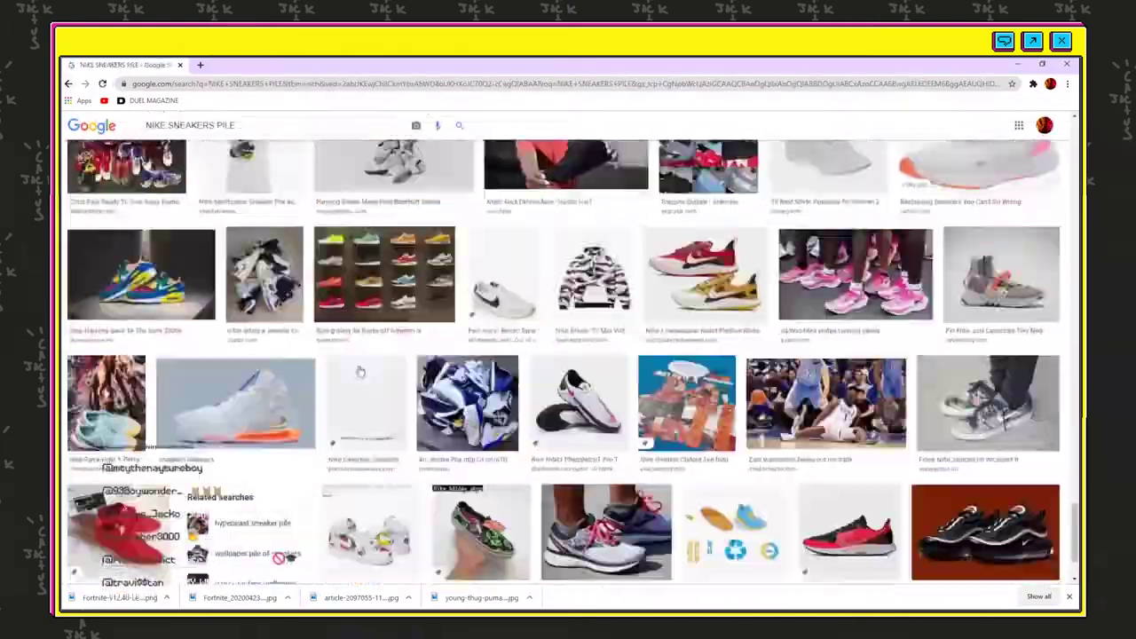
- Search the images for MCDONALS TRUCK and browse the results for a suitable trailer
scroll(359, 371, "up", 20)
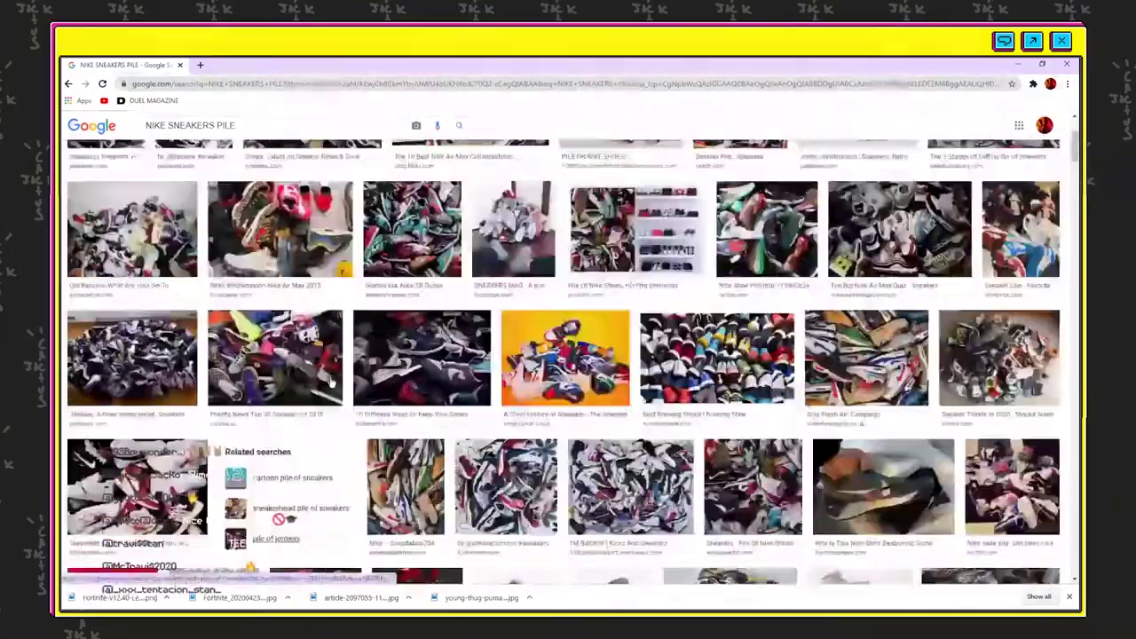
type("MCDONALS TRUCK")
key("Return")
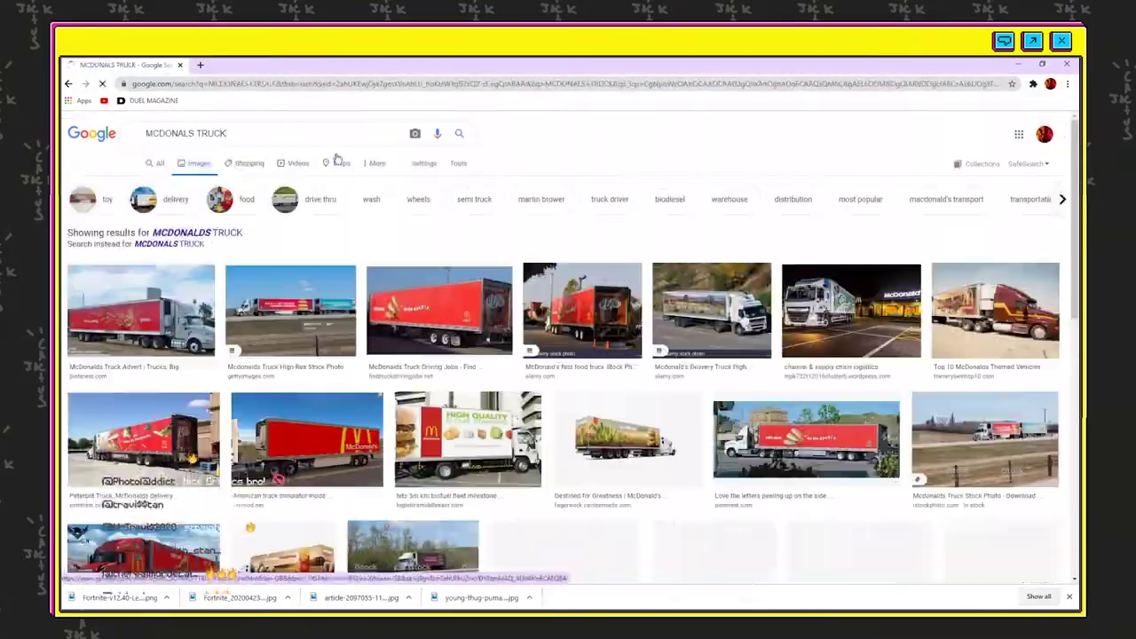
scroll(399, 355, "down", 5)
scroll(463, 384, "down", 10)
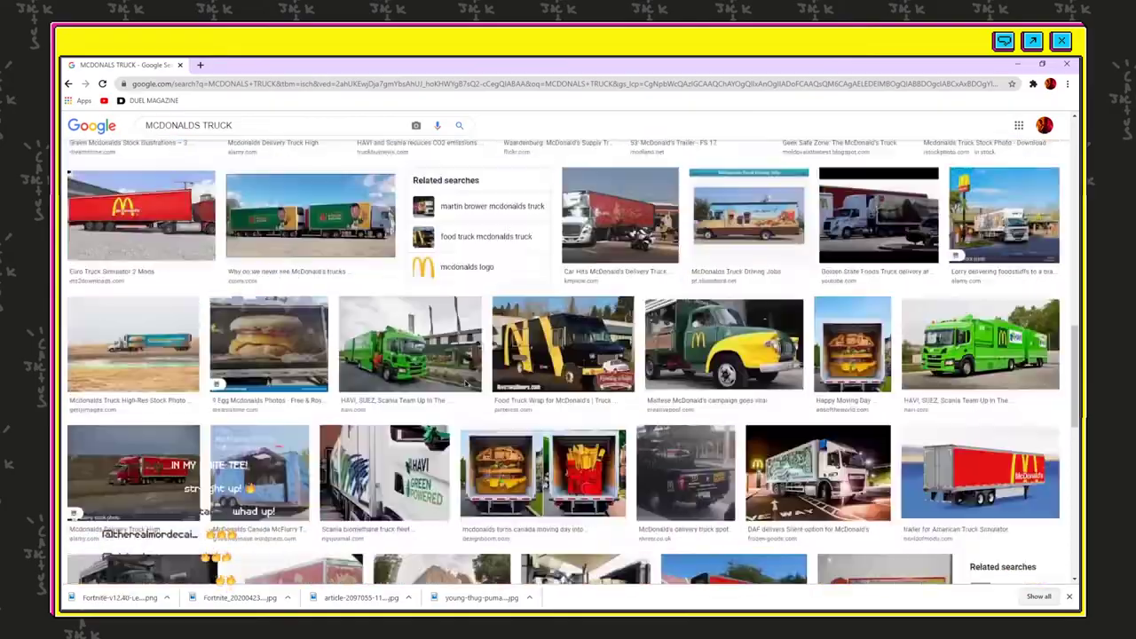
scroll(559, 366, "down", 10)
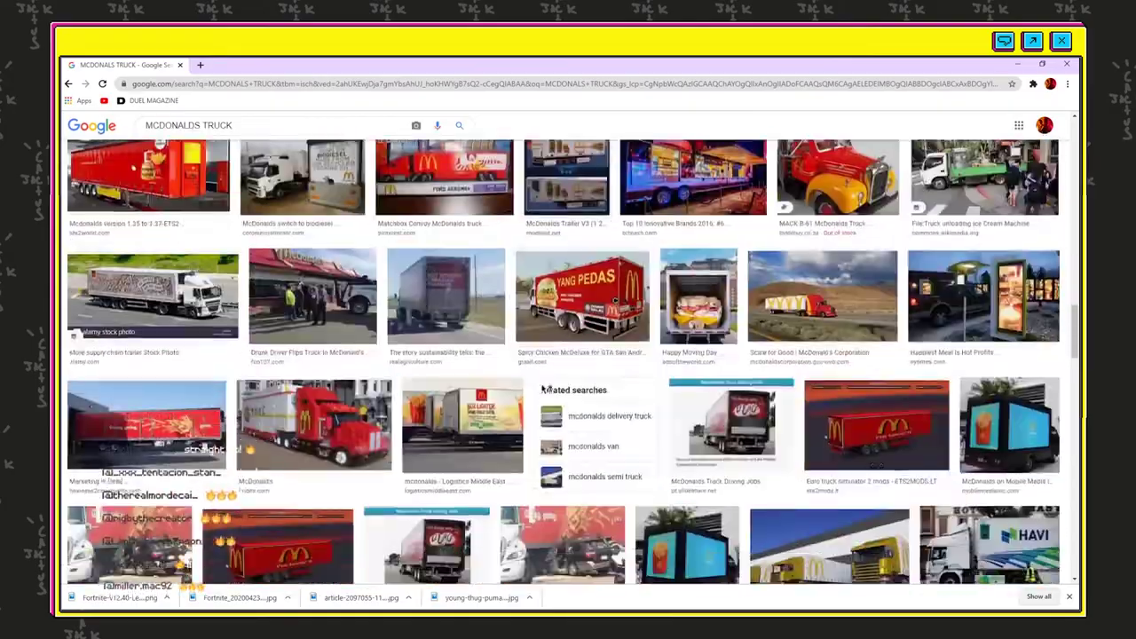
scroll(549, 373, "up", 7)
scroll(548, 371, "up", 8)
- Save the picture of the red McDonald's trailer on a blue ground and open it in Photoshop
left_click(981, 466)
right_click(775, 296)
left_click(810, 405)
key("Return")
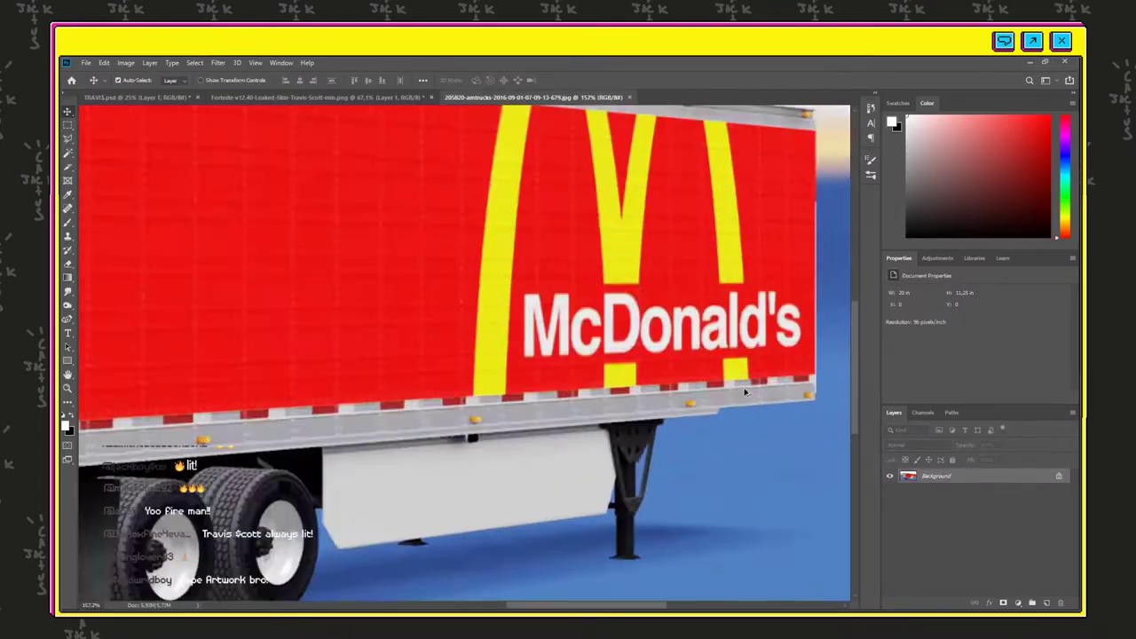
- Begin a Polygonal Lasso outline of the McDonald's trailer along its front edge and roofline
key("l")
scroll(746, 392, "up", 5)
left_click_drag(846, 402, 749, 284)
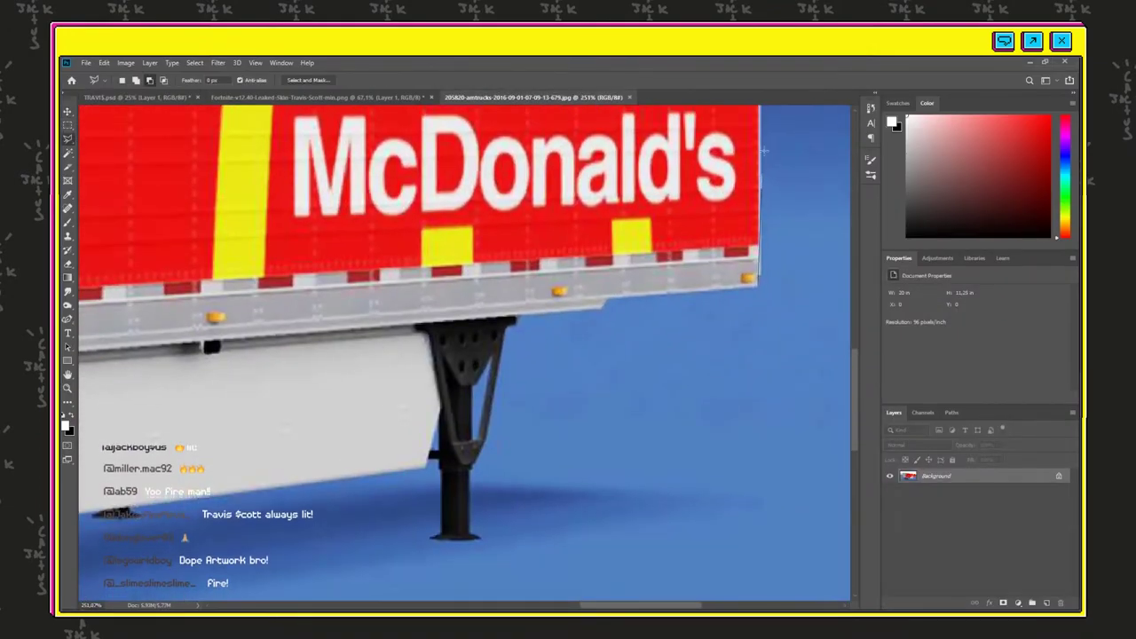
scroll(763, 151, "up", 5)
left_click(757, 150)
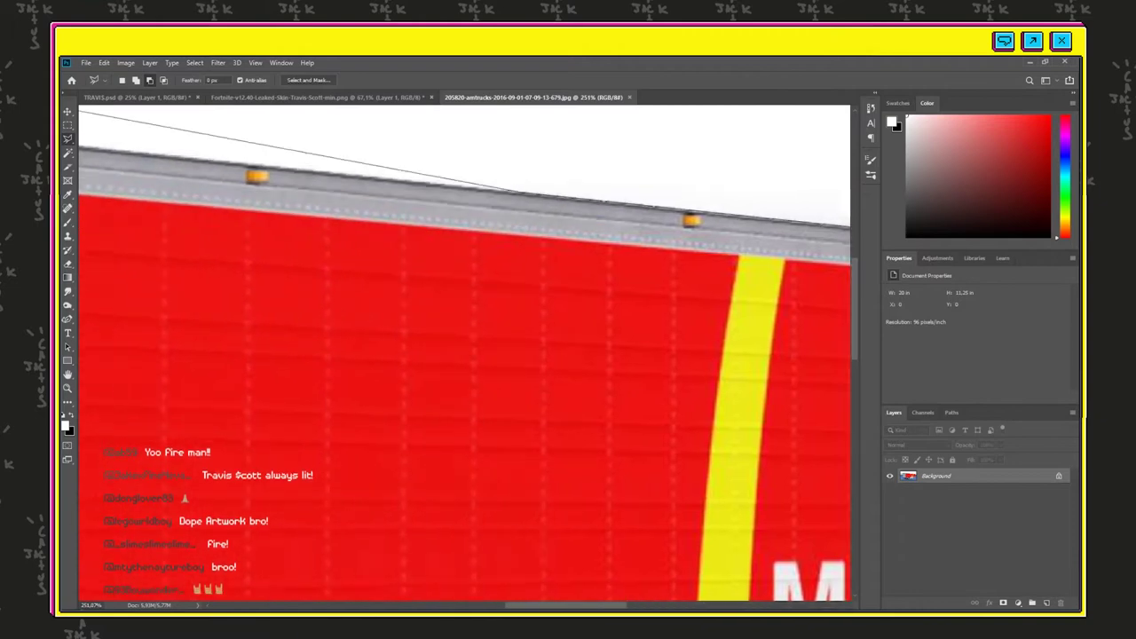
left_click(147, 115)
scroll(145, 240, "left", 10)
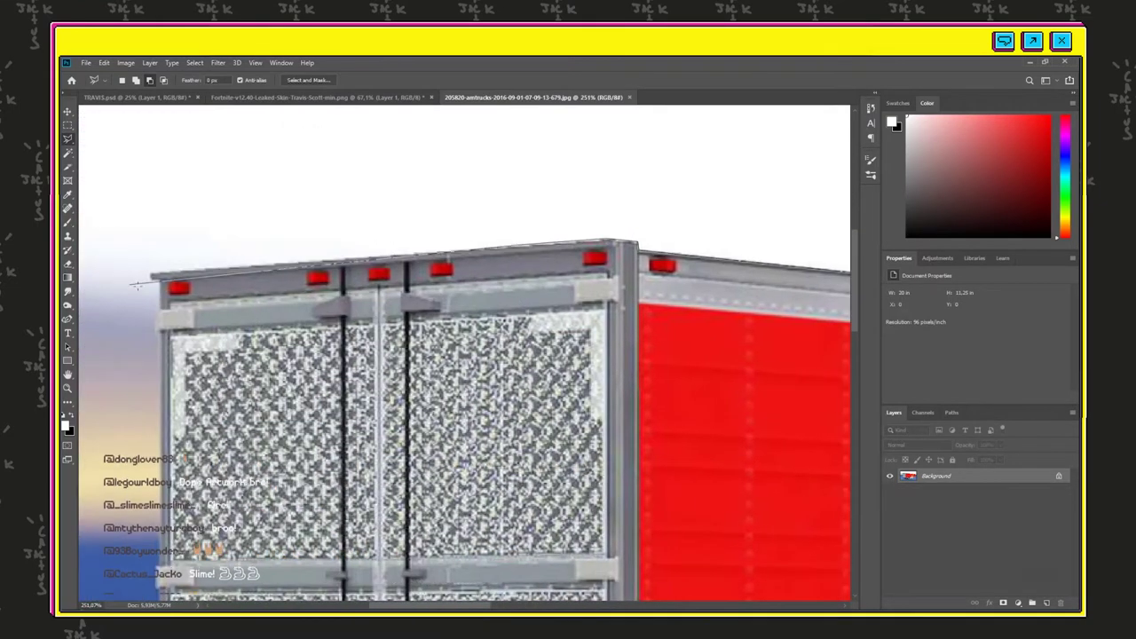
- Continue the lasso outline down the trailer's rear edge, around the bumper and mudflaps, and along the bottoms of the wheels
scroll(461, 355, "down", 6)
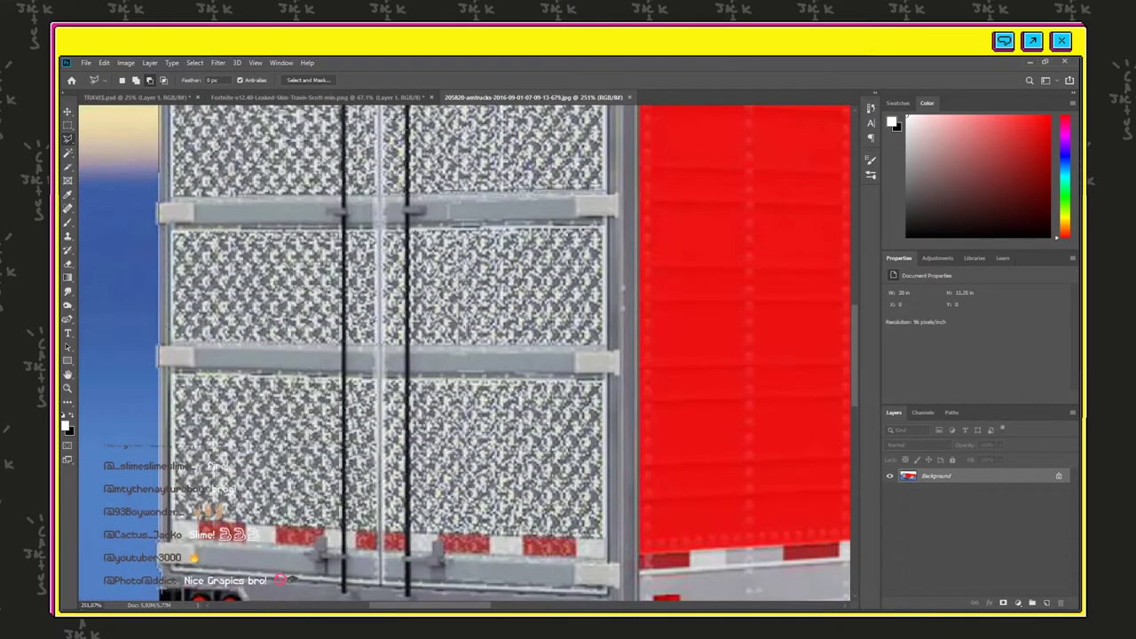
scroll(462, 355, "down", 4)
scroll(462, 355, "down", 4)
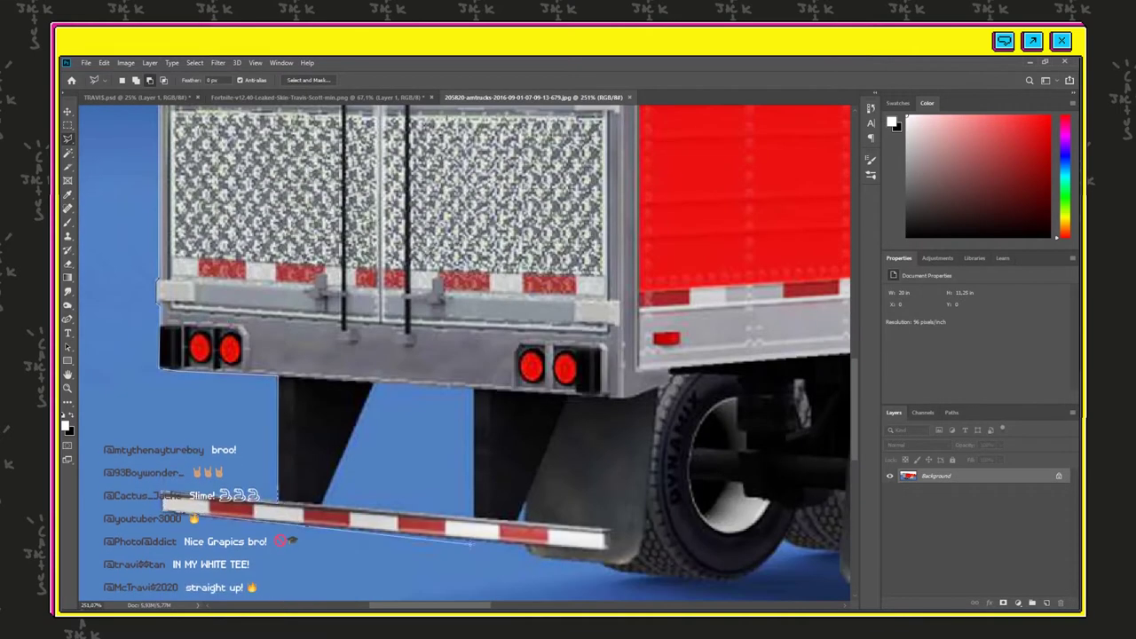
scroll(762, 561, "right", 8)
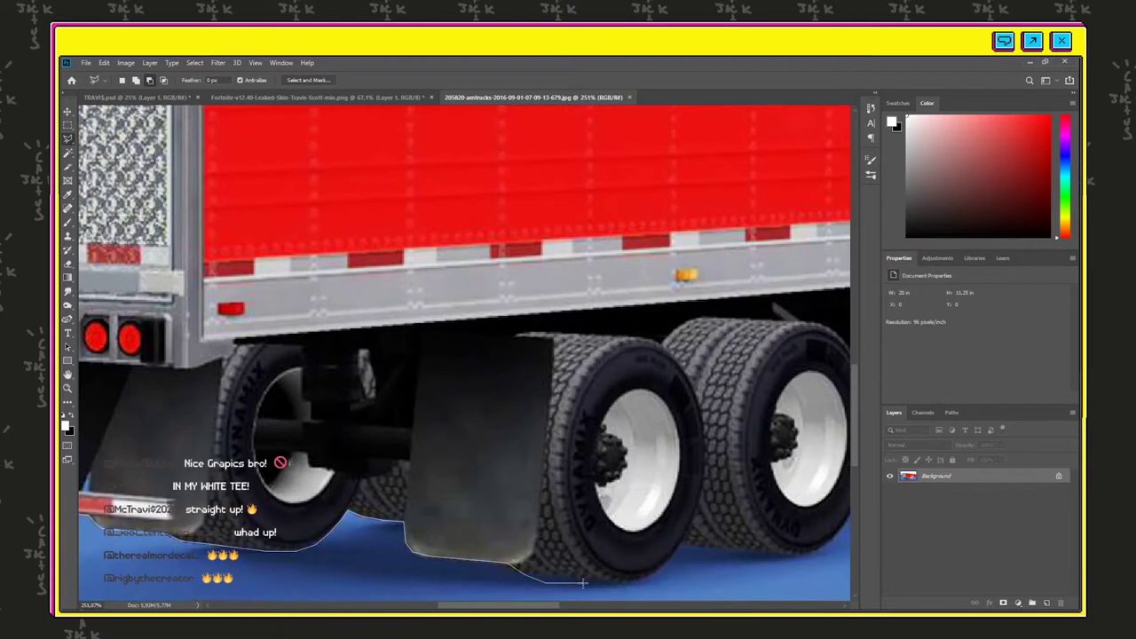
scroll(701, 549, "right", 4)
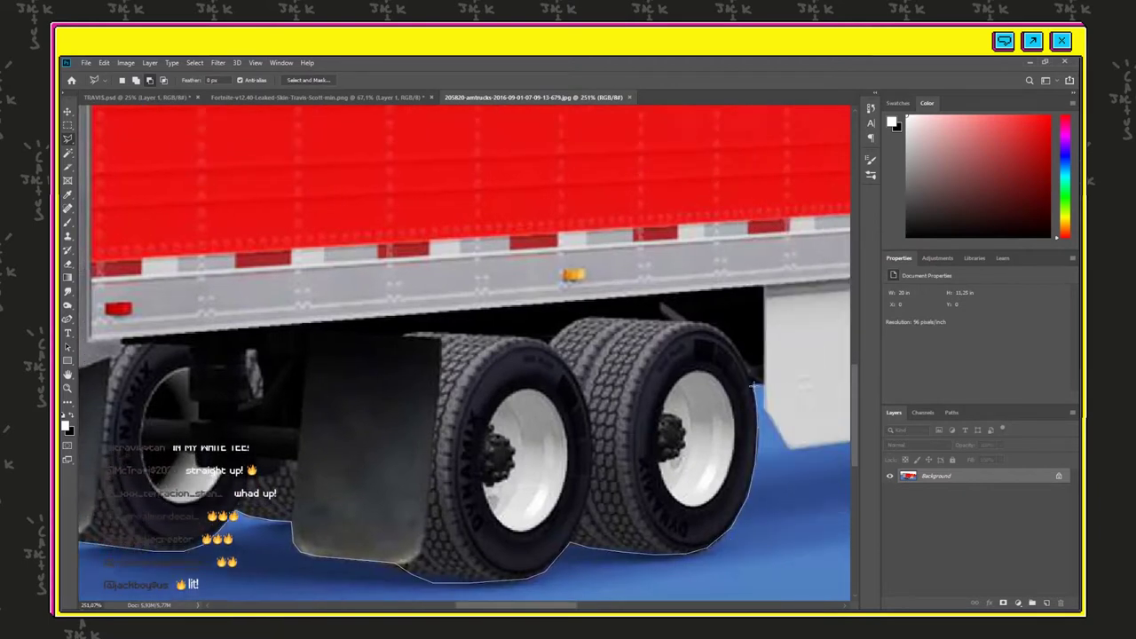
- Finish the trailer outline around the side skirt, landing leg and front corner, and start subtracting the background gap between the rear mudflap brackets
scroll(461, 355, "right", 15)
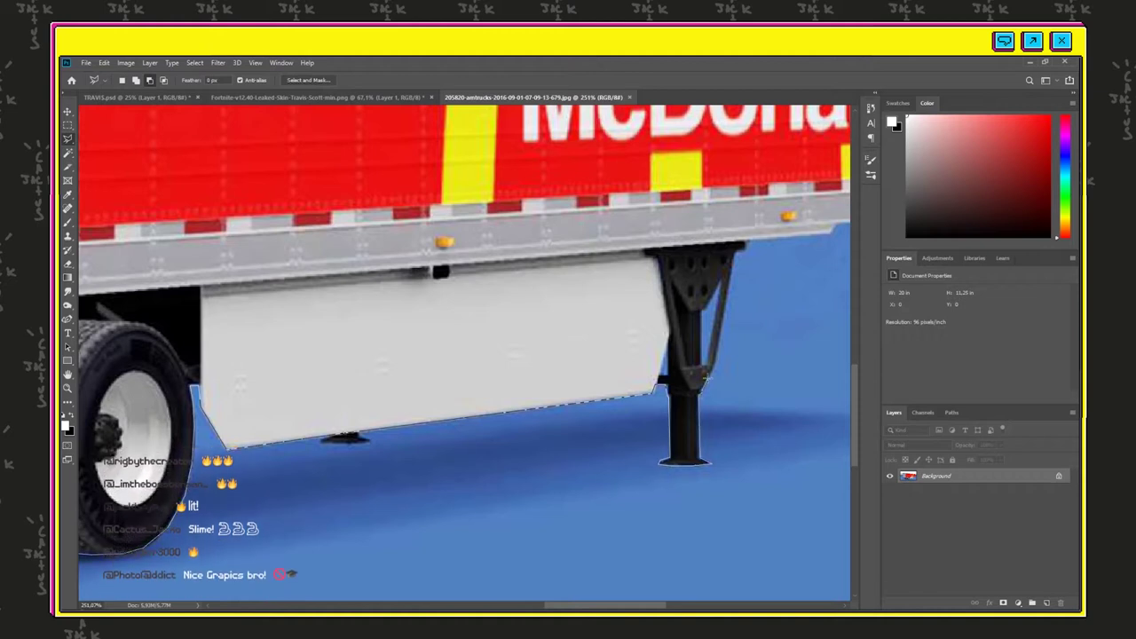
scroll(462, 355, "right", 10)
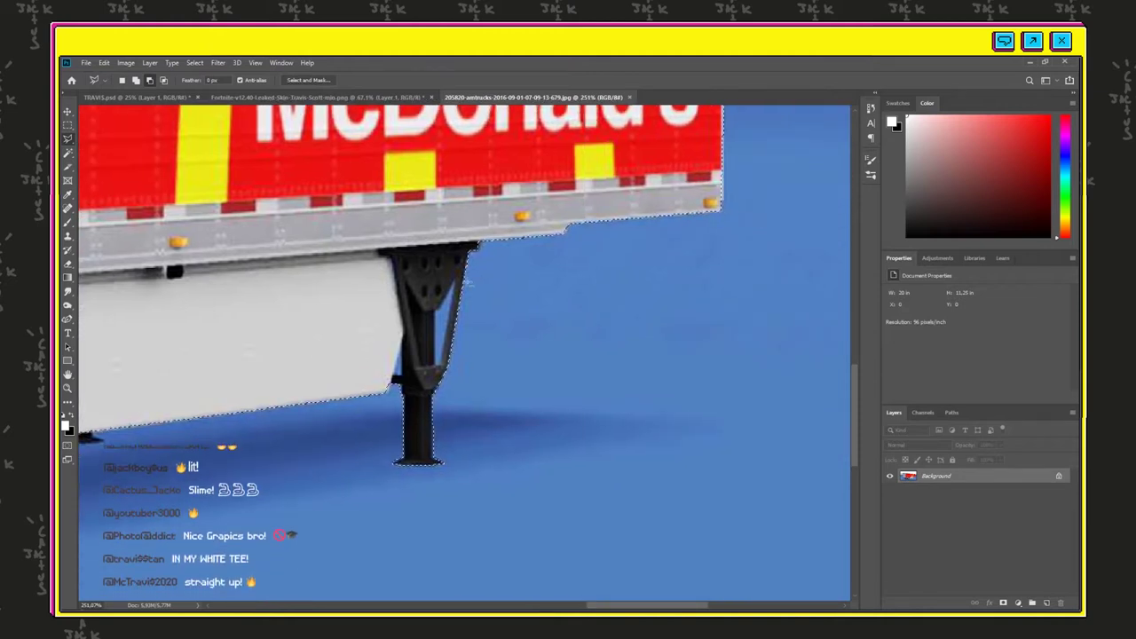
scroll(512, 591, "left", 20)
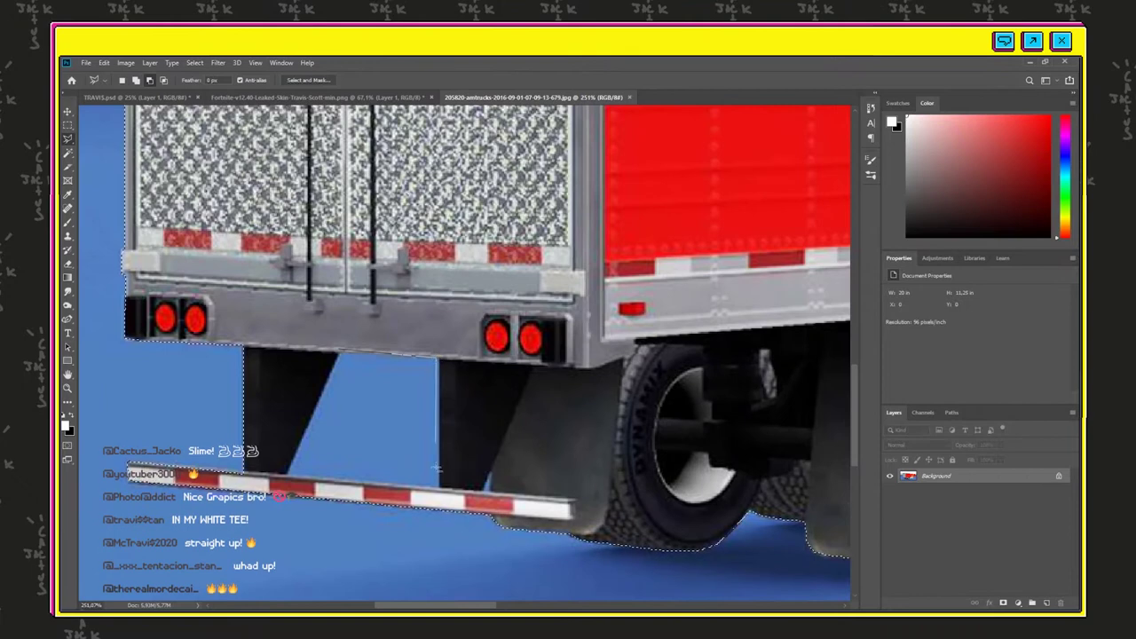
- Move the cut-out trailer into TRAVIS.psd and place it centred over the figure's legs near the canvas bottom
scroll(509, 459, "down", 8)
key("v")
left_click_drag(396, 293, 418, 275)
left_click_drag(472, 293, 500, 471)
left_click_drag(474, 471, 476, 470)
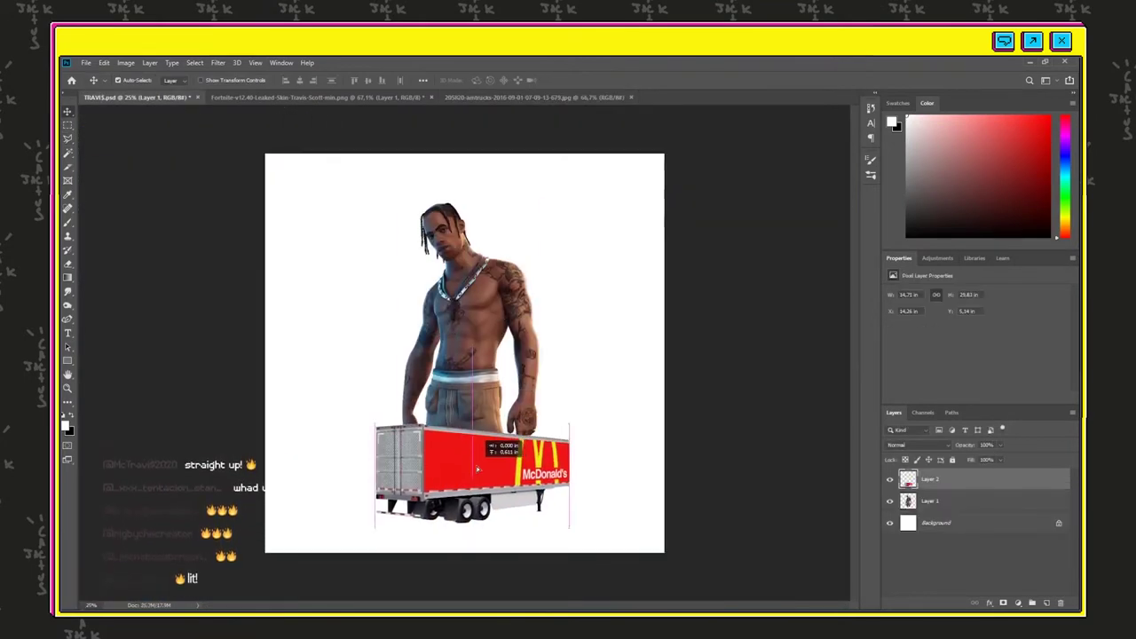
- Outline the McDonald's wordmark on the trailer and retouch it out to plain red with the healing tools
scroll(538, 491, "up", 10)
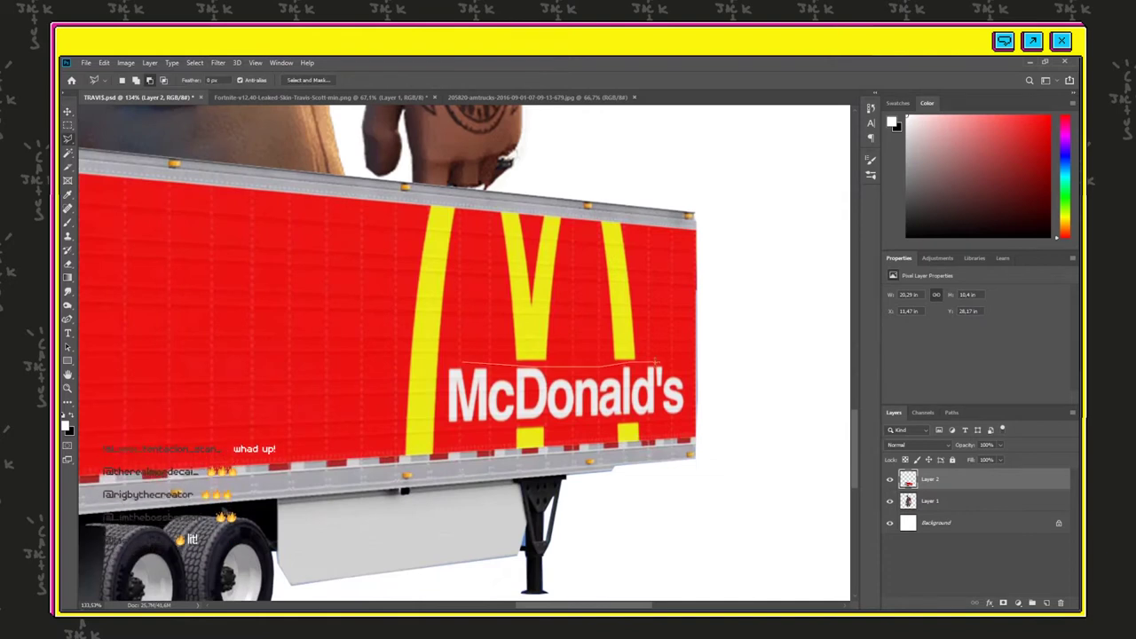
key("j")
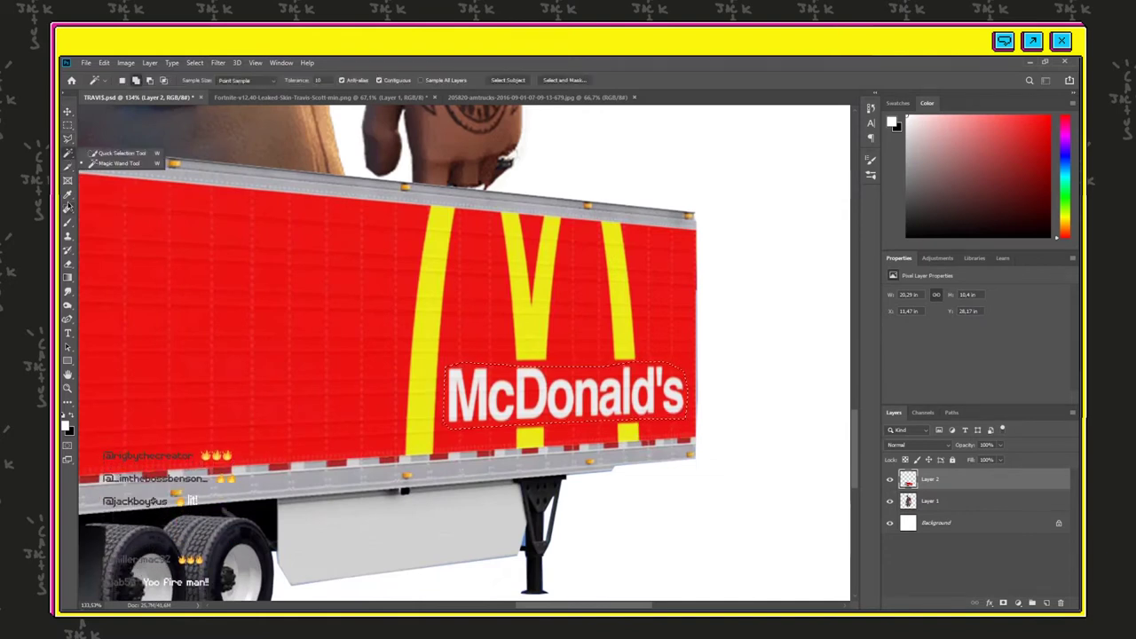
mouse_move(511, 407)
left_mouse_down()
mouse_move(523, 390)
mouse_move(505, 395)
mouse_move(528, 387)
left_mouse_up()
key("shift+j")
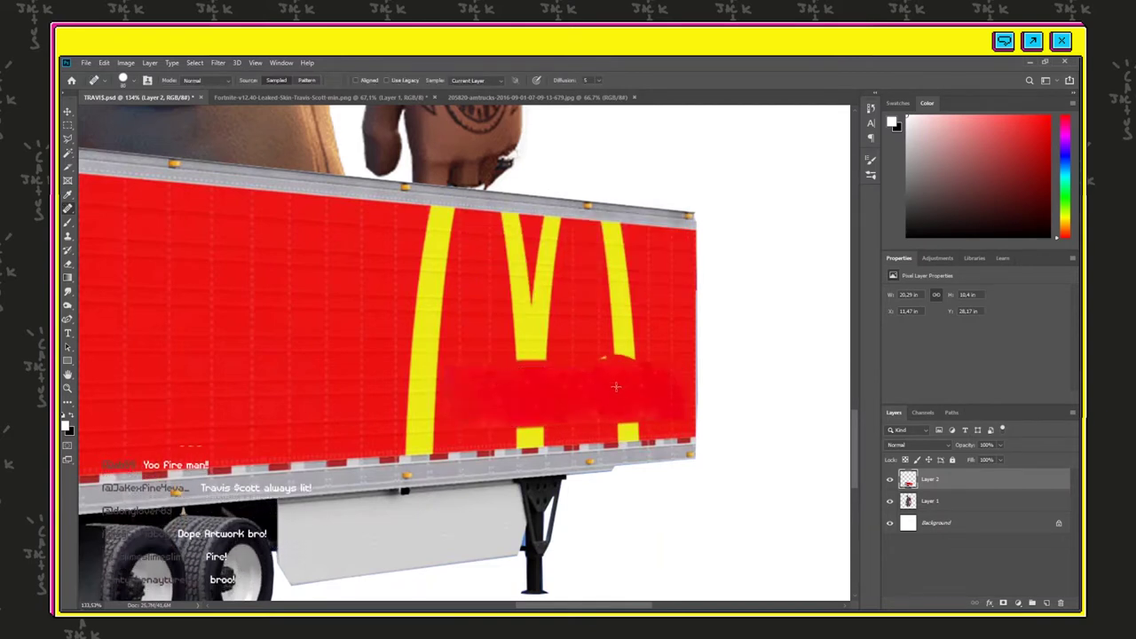
- Add the white text CACTUSJACK in 75 pt Arial on the trailer's red side
scroll(579, 410, "down", 5)
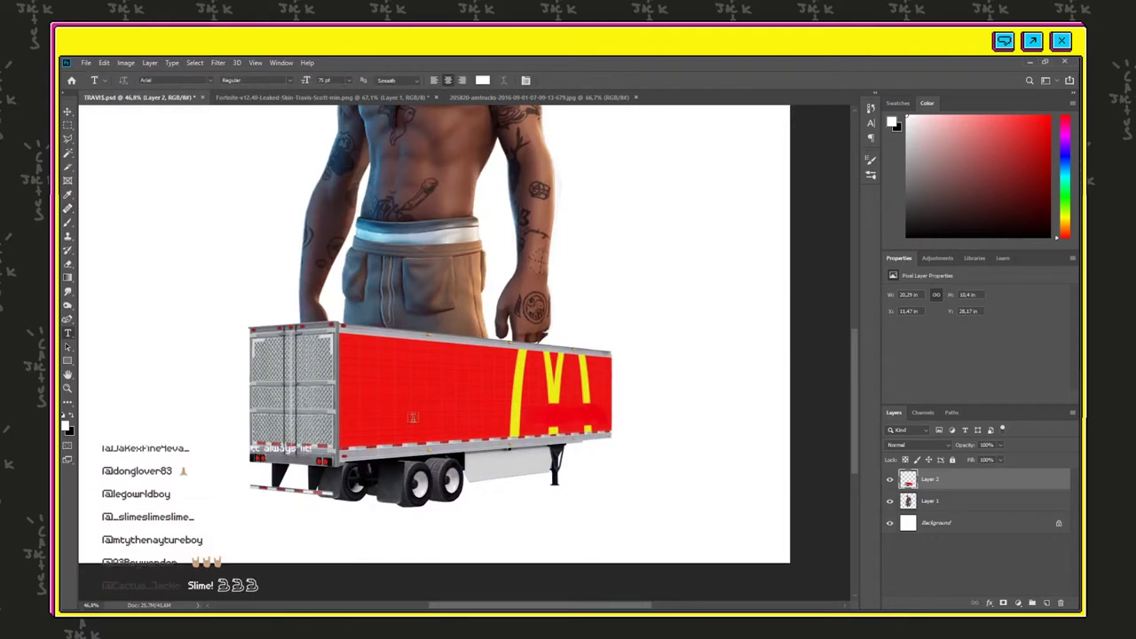
type("a")
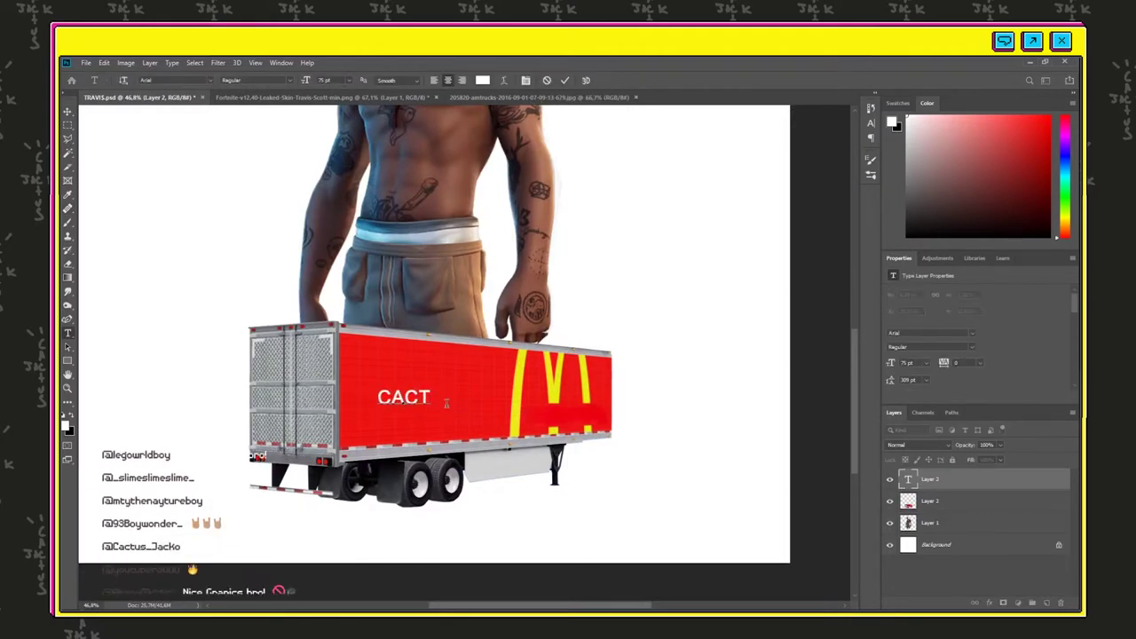
left_click(525, 80)
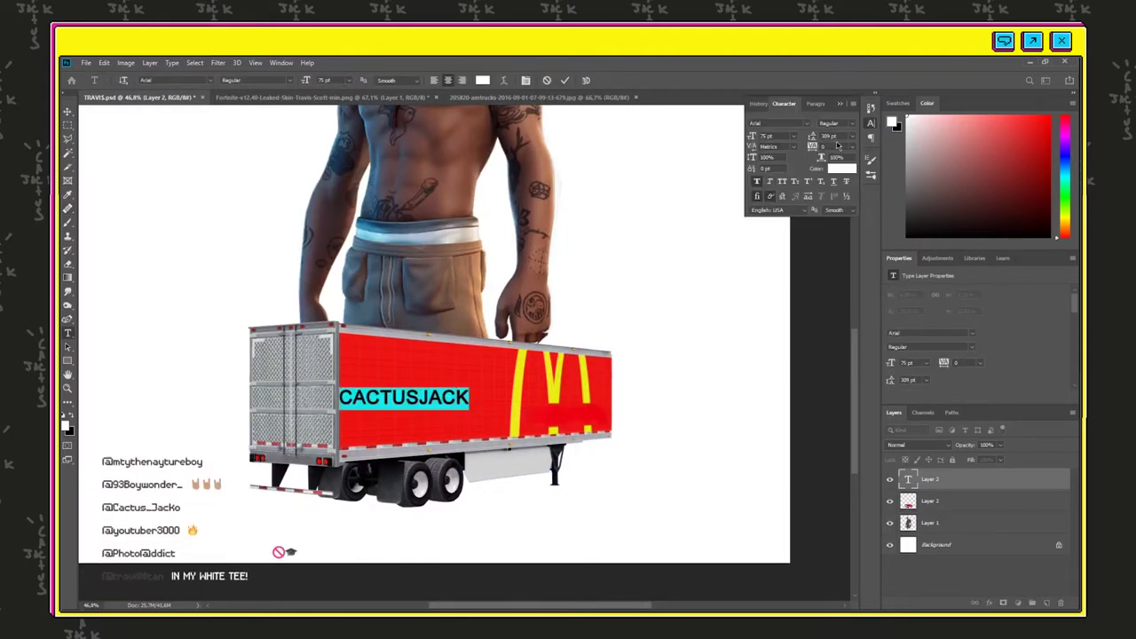
left_click(564, 80)
left_click(840, 104)
- Rasterize the CACTUSJACK text layer and move the lettering over the lower part of the golden arches
right_click(1001, 479)
left_click(932, 299)
scroll(462, 417, "up", 3)
key("v")
scroll(441, 408, "up", 4)
left_click_drag(407, 384, 698, 392)
- Transform the CACTUSJACK lettering to follow the slant of the trailer's side
key("ctrl+t")
left_click(104, 63)
mouse_move(200, 307)
left_click(263, 364)
left_click_drag(558, 424, 556, 443)
left_click(568, 81)
- Refine the lettering's size, position and perspective so it fits the area of the removed wordmark
key("ctrl+t")
left_click_drag(792, 436, 740, 424)
left_click_drag(691, 407, 742, 423)
left_click_drag(701, 409, 711, 411)
left_click_drag(758, 383, 756, 378)
left_click(104, 63)
mouse_move(199, 307)
left_click(263, 363)
left_click_drag(594, 431, 593, 432)
key("Return")
key("ctrl+t")
left_click_drag(761, 382, 761, 383)
- Add a thin white stroke positioned at the centre of the CACTUSJACK lettering's edges
left_click(990, 603)
left_click(999, 529)
left_click_drag(844, 263, 851, 264)
left_click_drag(824, 216, 962, 223)
left_click_drag(990, 268, 984, 269)
left_click_drag(976, 225, 894, 226)
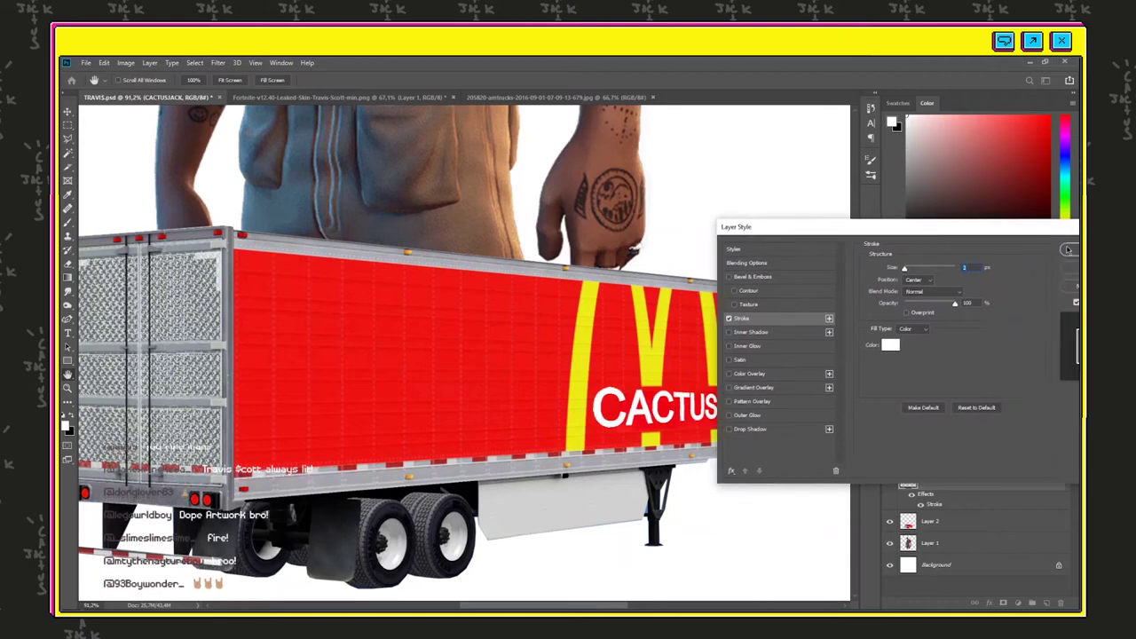
left_click(1047, 244)
- Readjust the stroked CACTUSJACK lettering's perspective on the trailer side and apply the transformation
scroll(570, 535, "down", 5)
scroll(621, 541, "up", 10)
key("ctrl+t")
left_click(104, 63)
mouse_move(178, 306)
left_click(254, 363)
left_click_drag(398, 410, 398, 405)
left_click(568, 81)
- Open the picture young-thug-puma-campaign.jpg
scroll(578, 426, "down", 10)
scroll(578, 426, "up", 2)
left_click(86, 63)
left_click(96, 84)
double_click(525, 142)
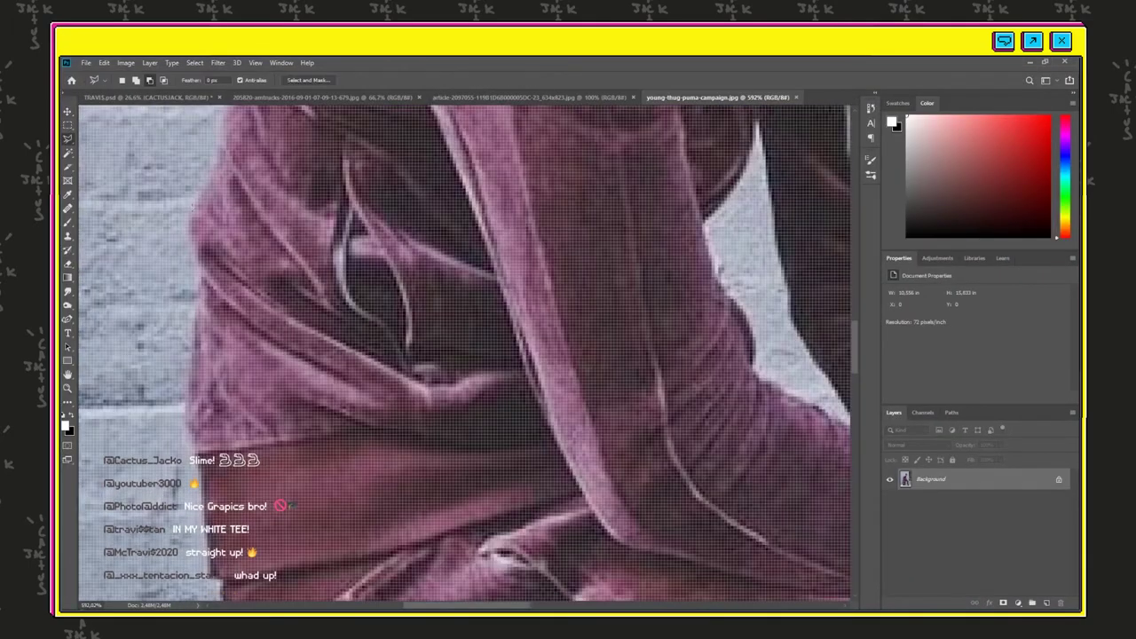
- Begin a Polygonal Lasso outline of the seated rapper, tracing up the back of the jacket to the shoulder
left_click(216, 168)
scroll(217, 170, "up", 1)
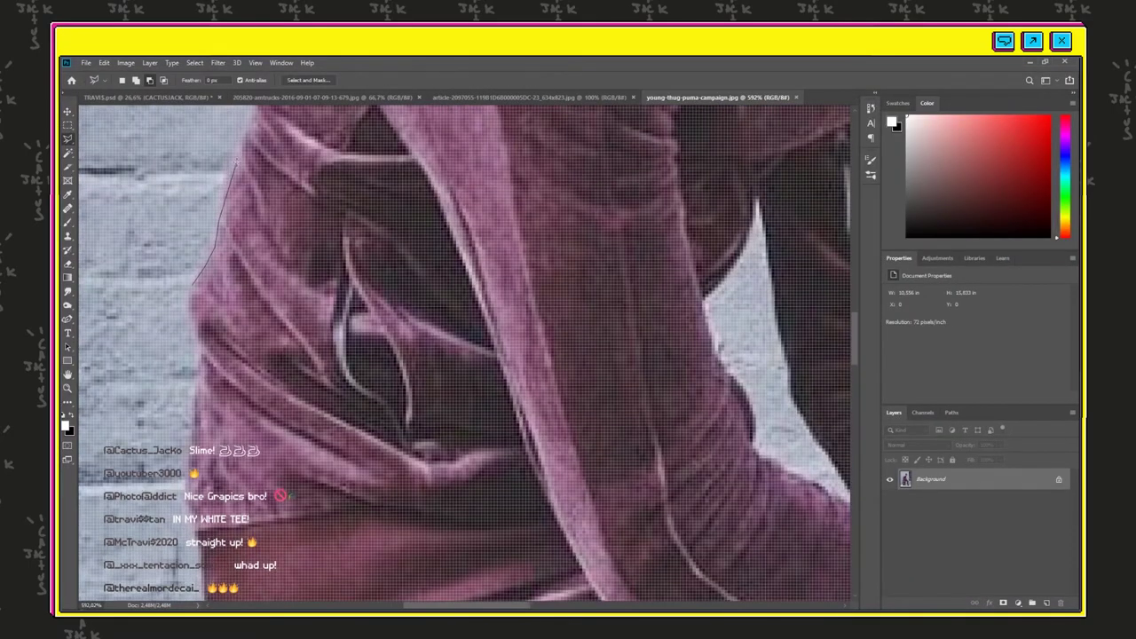
left_click(246, 128)
scroll(246, 130, "up", 2)
scroll(284, 213, "up", 2)
left_click(292, 276)
left_click(299, 224)
scroll(356, 110, "up", 2)
left_click(363, 222)
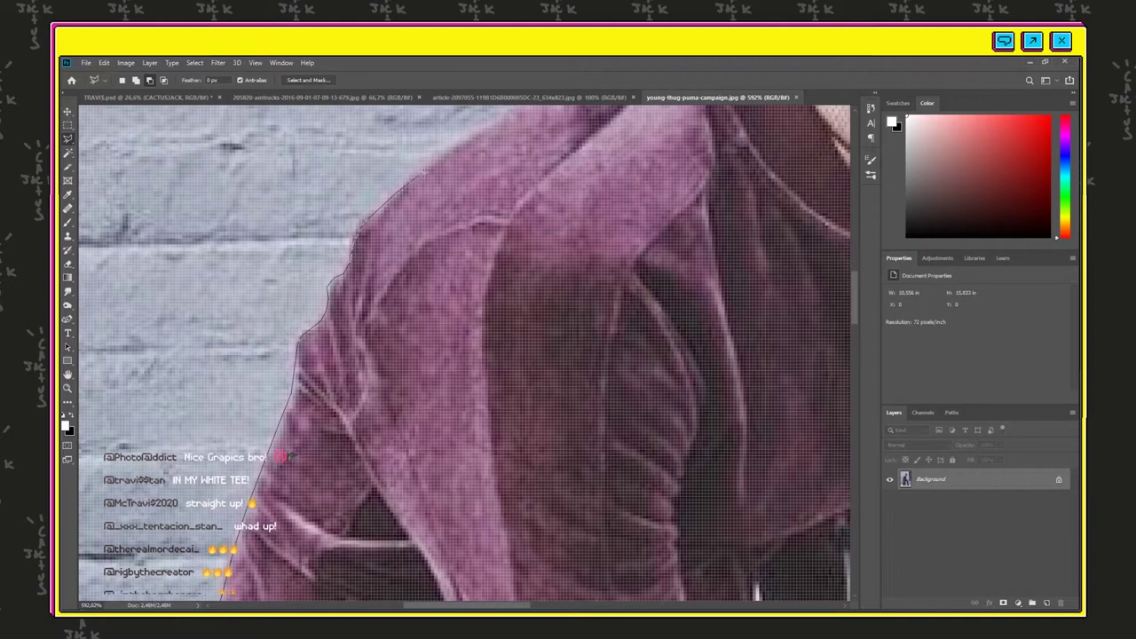
- Continue the outline over the shoulder and collar and up the back of the neck to the hair
left_click(404, 186)
left_click(432, 166)
scroll(494, 126, "up", 2)
left_click_drag(671, 152, 845, 115)
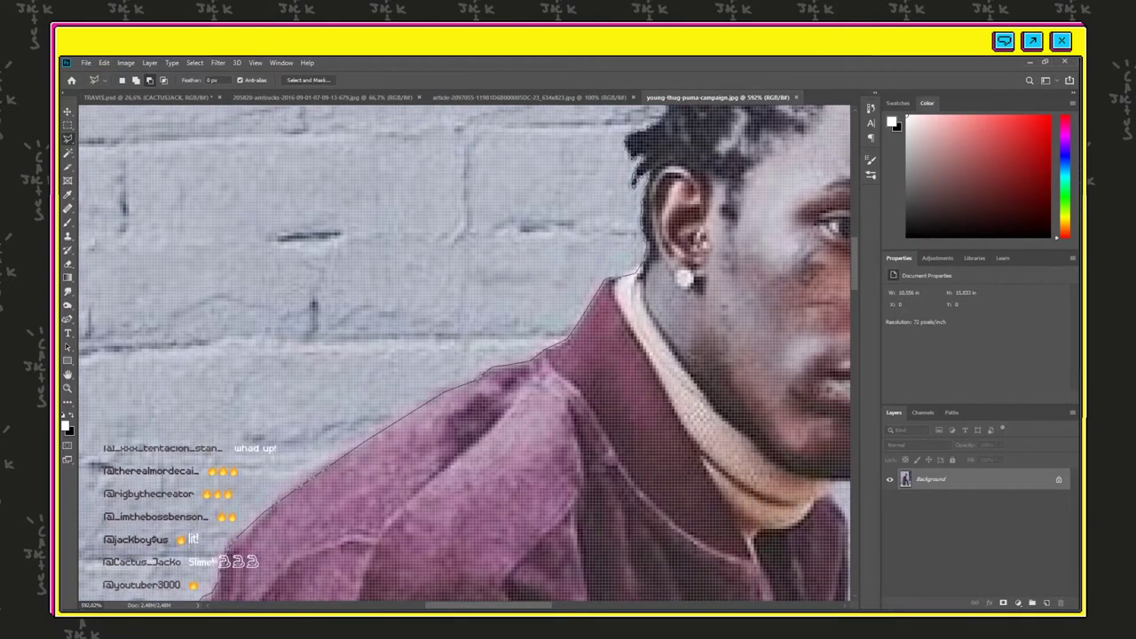
scroll(644, 169, "up", 2)
left_click_drag(646, 130, 643, 201)
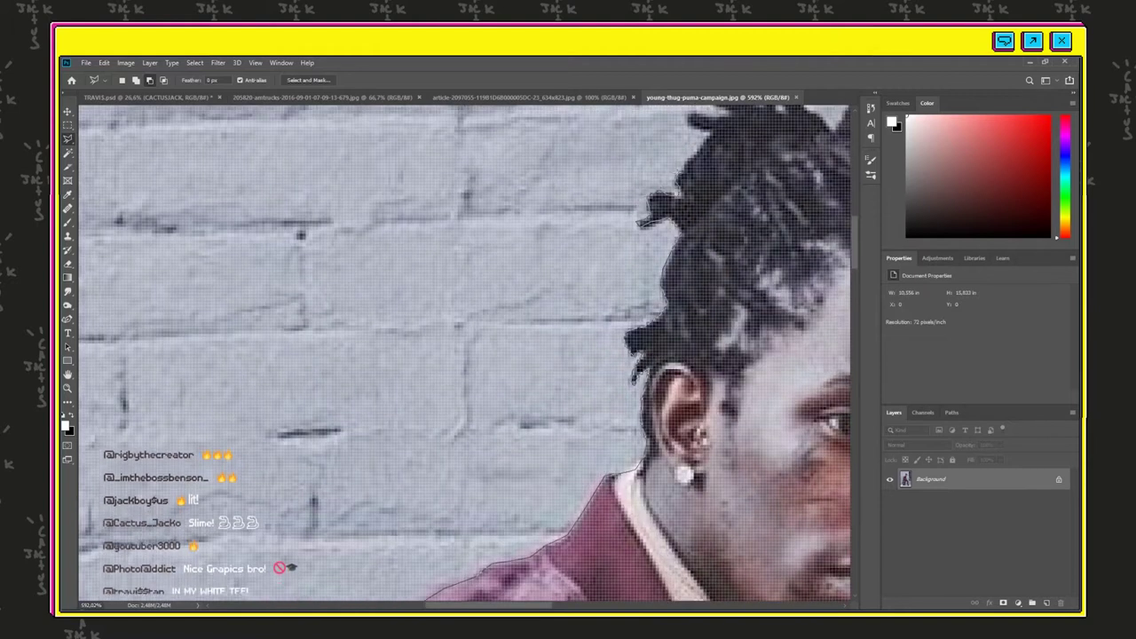
- Trace the outline around the dreadlocks and down the far side of the face to the chin
mouse_move(697, 120)
left_mouse_down()
mouse_move(674, 115)
mouse_move(414, 229)
left_mouse_up()
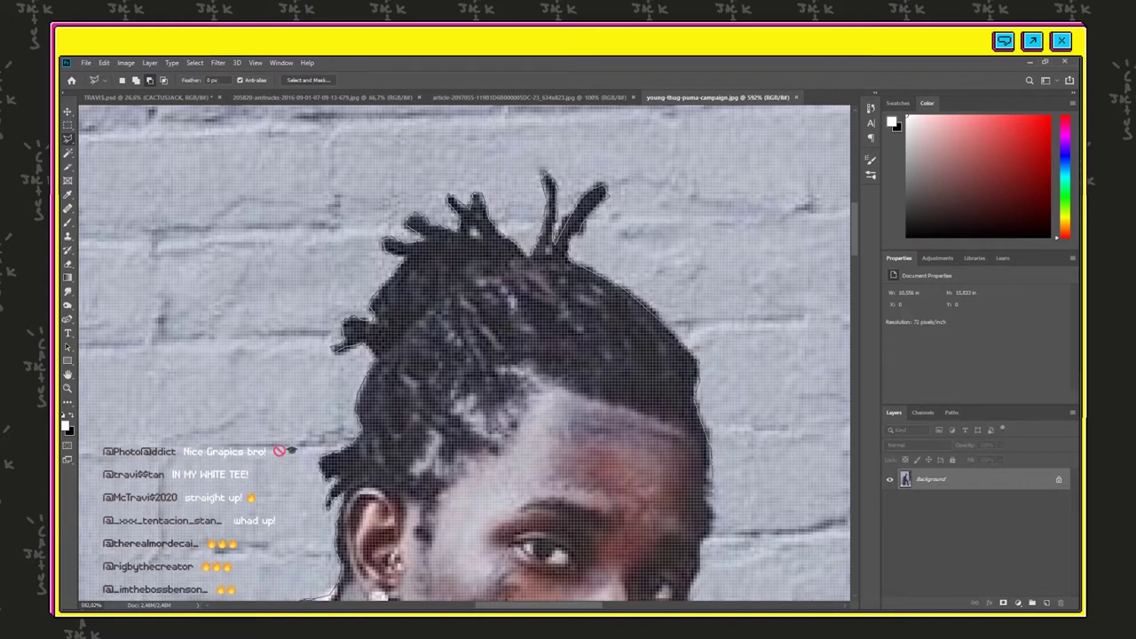
scroll(712, 443, "down", 3)
left_click_drag(686, 479, 626, 454)
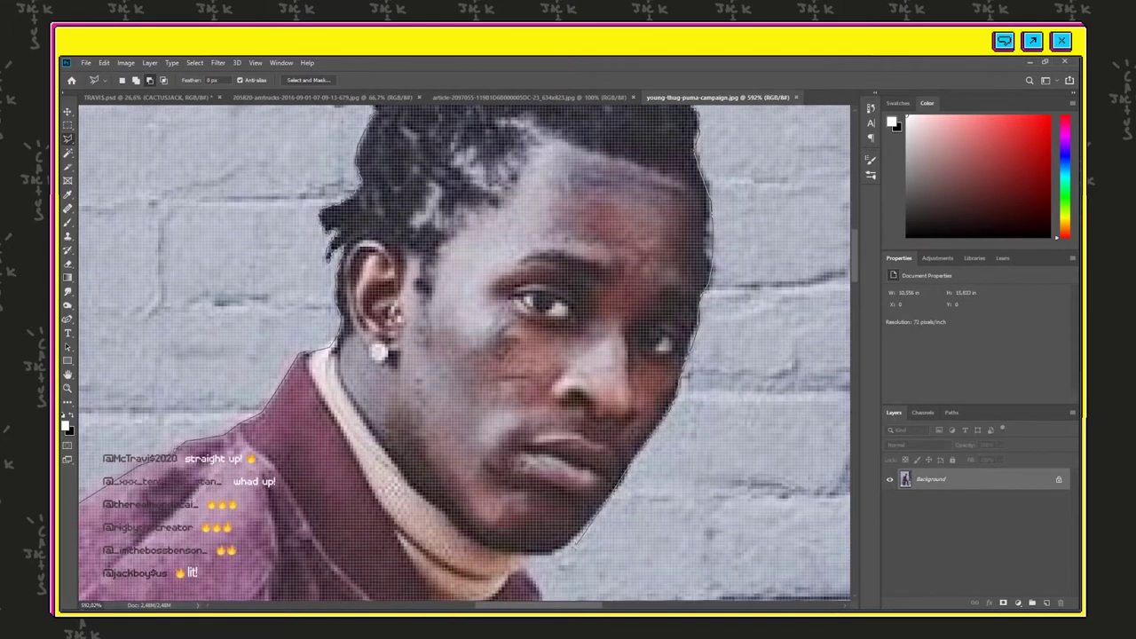
mouse_move(559, 546)
left_mouse_down()
mouse_move(543, 519)
mouse_move(578, 329)
left_mouse_up()
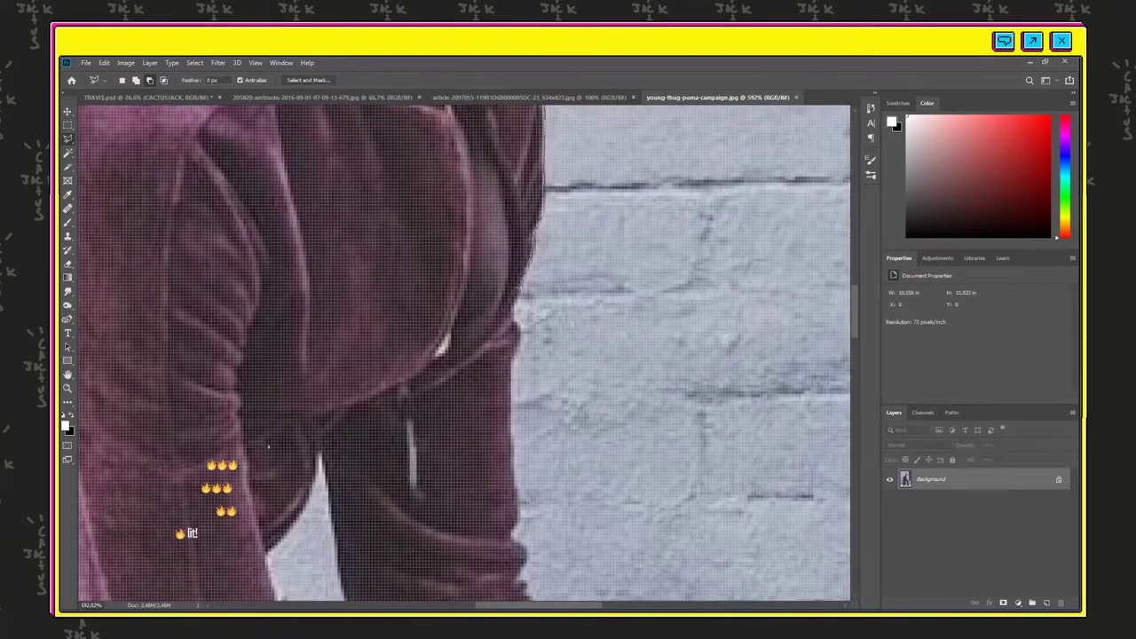
- Trace the outline along the far arm, hand and knee and down the front of the lower legs
mouse_move(522, 561)
left_mouse_down()
mouse_move(532, 587)
mouse_move(670, 587)
left_mouse_up()
left_click_drag(520, 282, 486, 218)
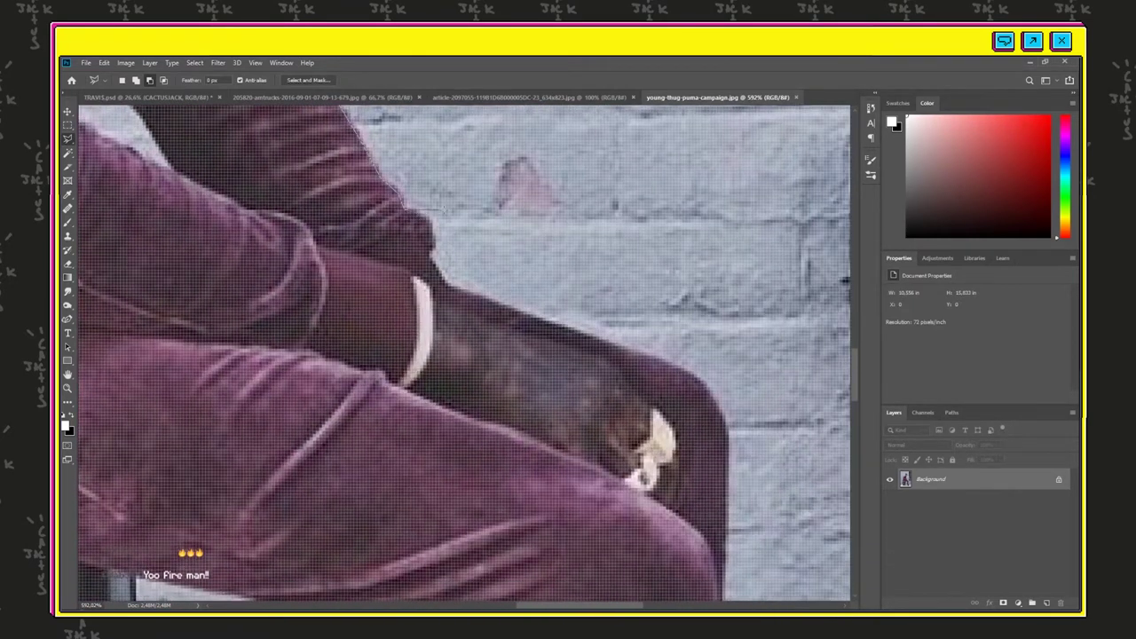
scroll(727, 497, "down", 2)
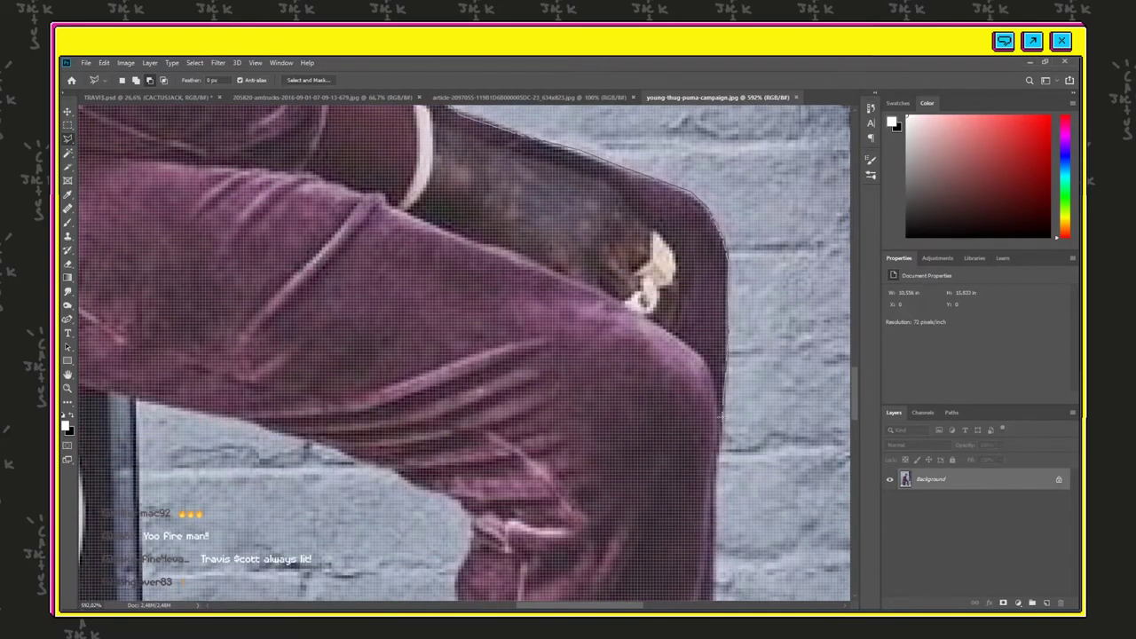
left_click(719, 453)
scroll(719, 453, "down", 2)
left_click(702, 509)
scroll(702, 509, "down", 2)
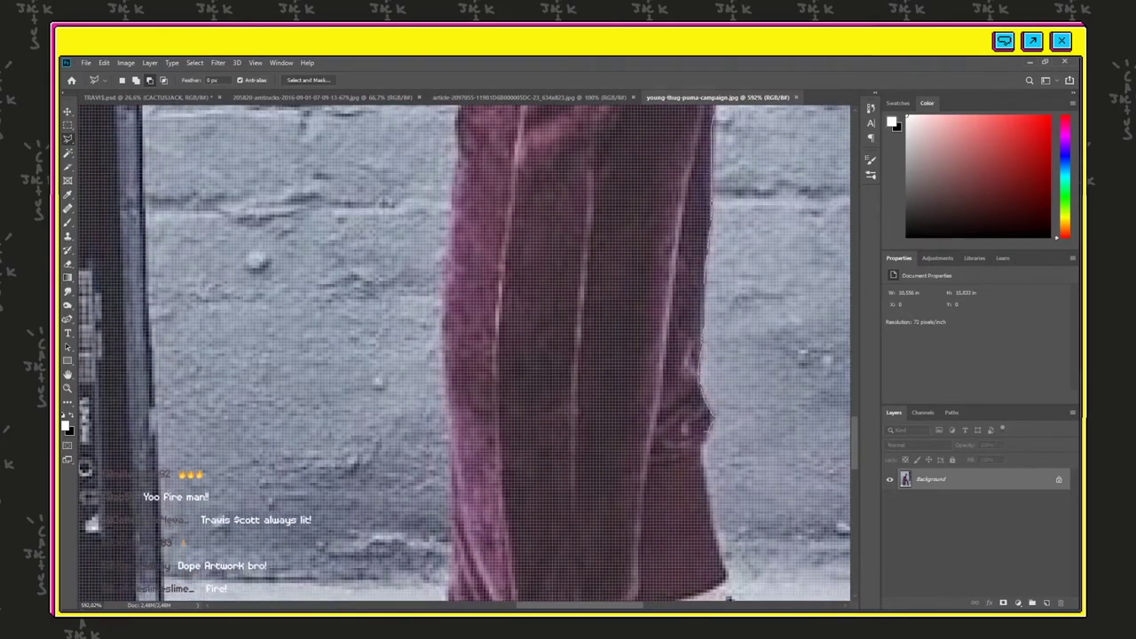
- Trace the outline around both sneakers, following the toes, soles and the near heel
mouse_move(727, 598)
left_mouse_down()
mouse_move(568, 600)
mouse_move(448, 343)
left_mouse_up()
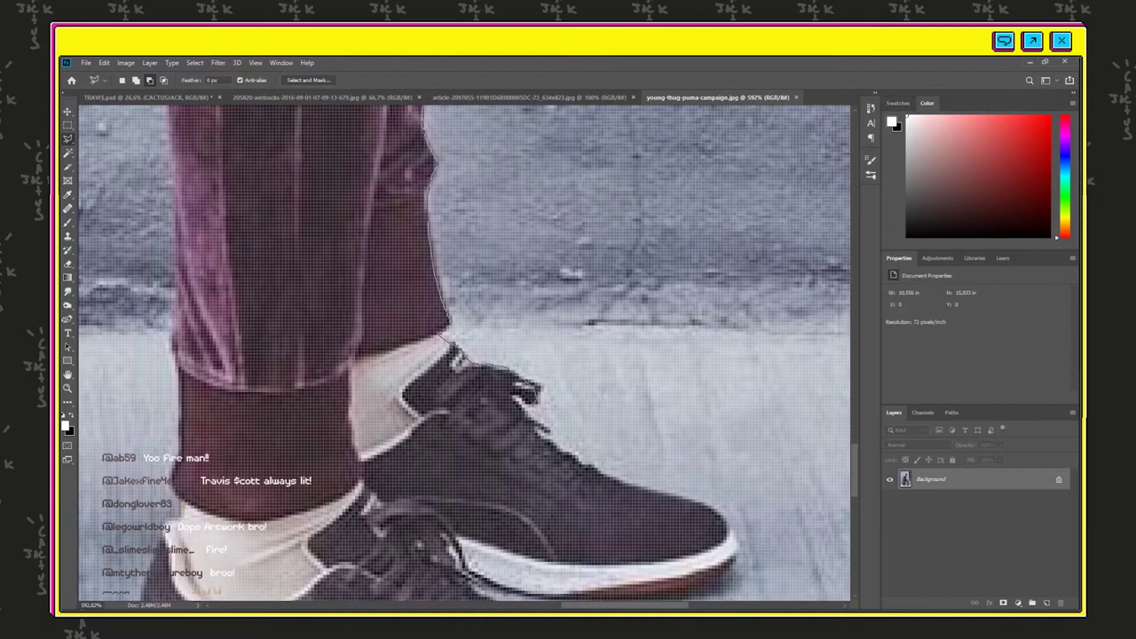
mouse_move(729, 588)
left_mouse_down()
mouse_move(630, 600)
mouse_move(593, 497)
left_mouse_up()
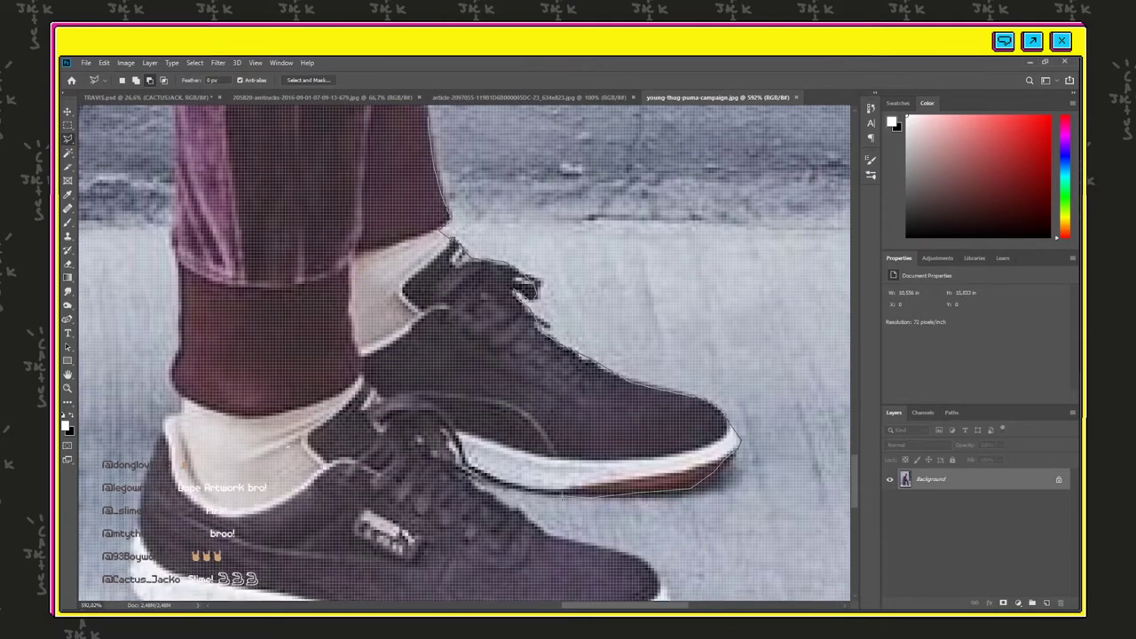
mouse_move(664, 582)
left_mouse_down()
mouse_move(668, 457)
mouse_move(628, 448)
left_mouse_up()
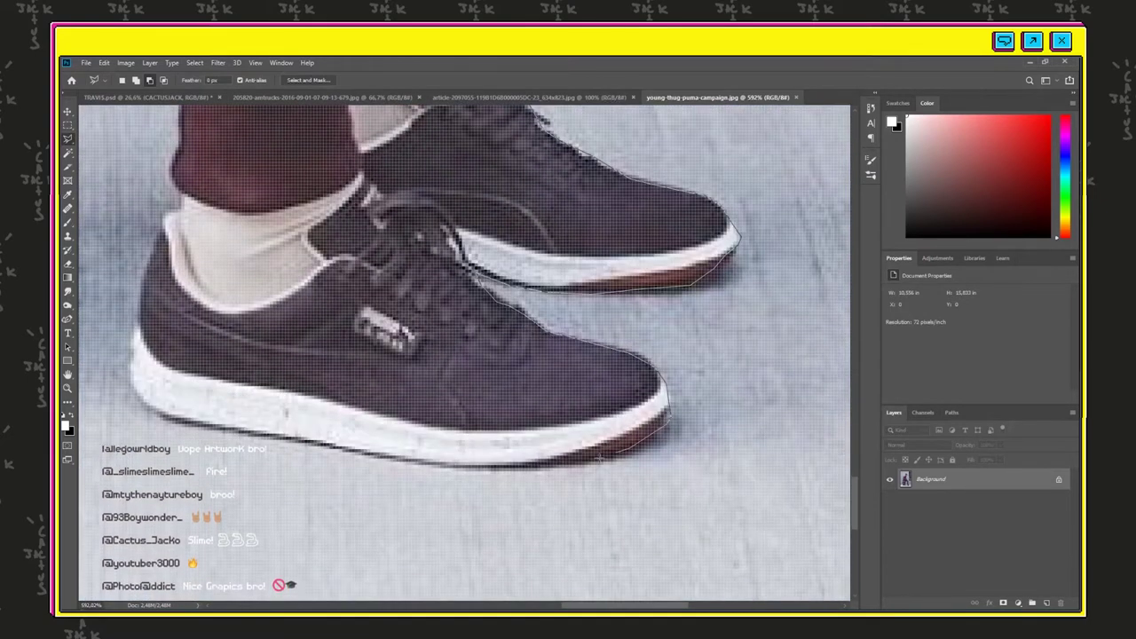
scroll(151, 255, "up", 3)
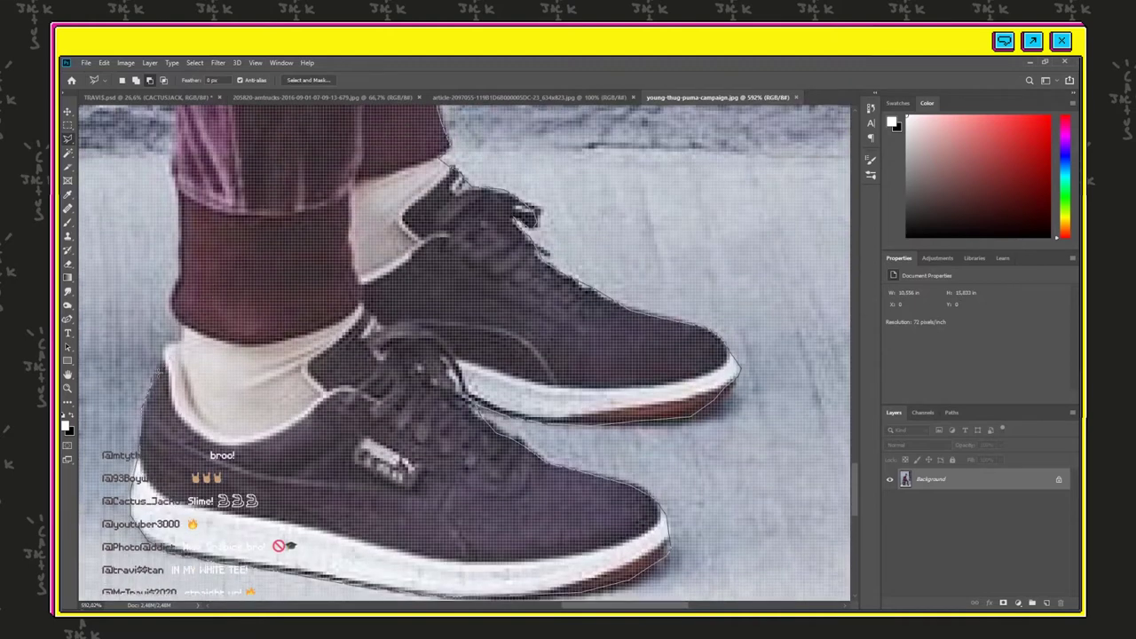
- Continue the outline up the back of the near leg and along the underside of the thigh
scroll(278, 397, "up", 4)
left_click(172, 275)
scroll(174, 266, "up", 8)
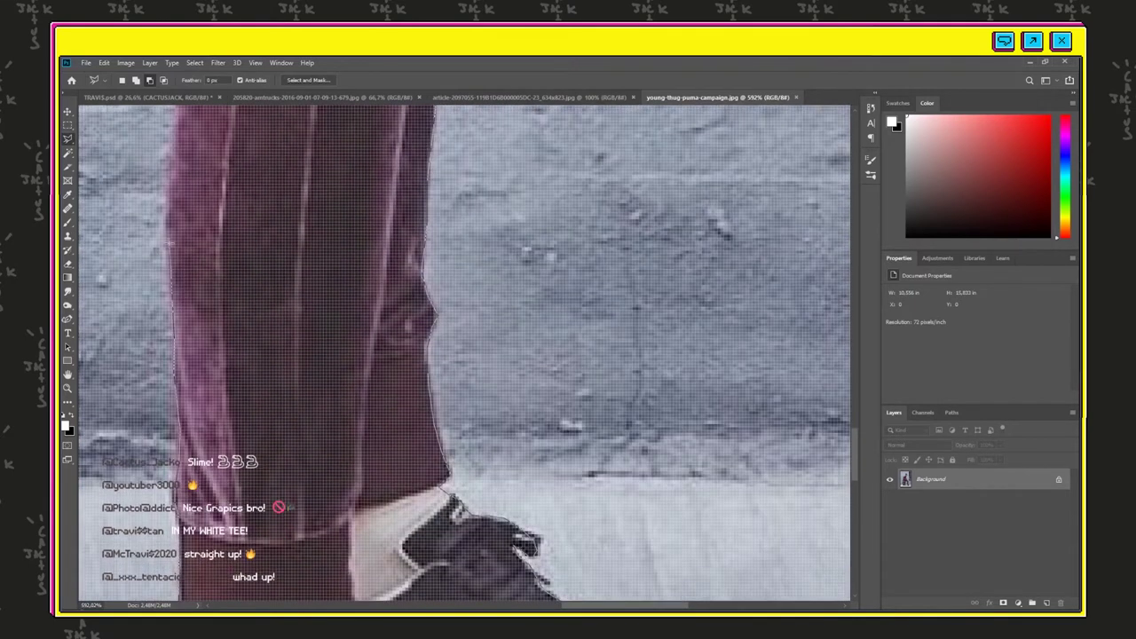
scroll(111, 131, "up", 3)
scroll(115, 267, "left", 4)
scroll(160, 196, "left", 3)
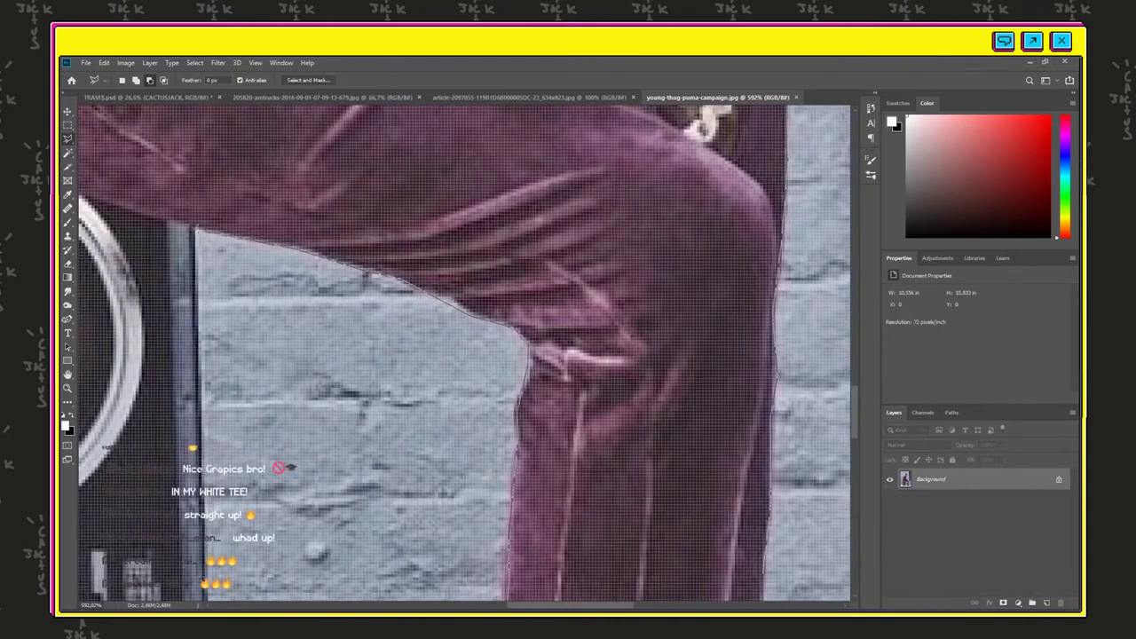
left_click(96, 192)
scroll(96, 192, "left", 3)
left_click(91, 158)
- Trace around the seat and lower back and close the selection around the whole seated figure
scroll(88, 164, "up", 3)
scroll(84, 178, "left", 5)
left_click_drag(105, 133, 129, 306)
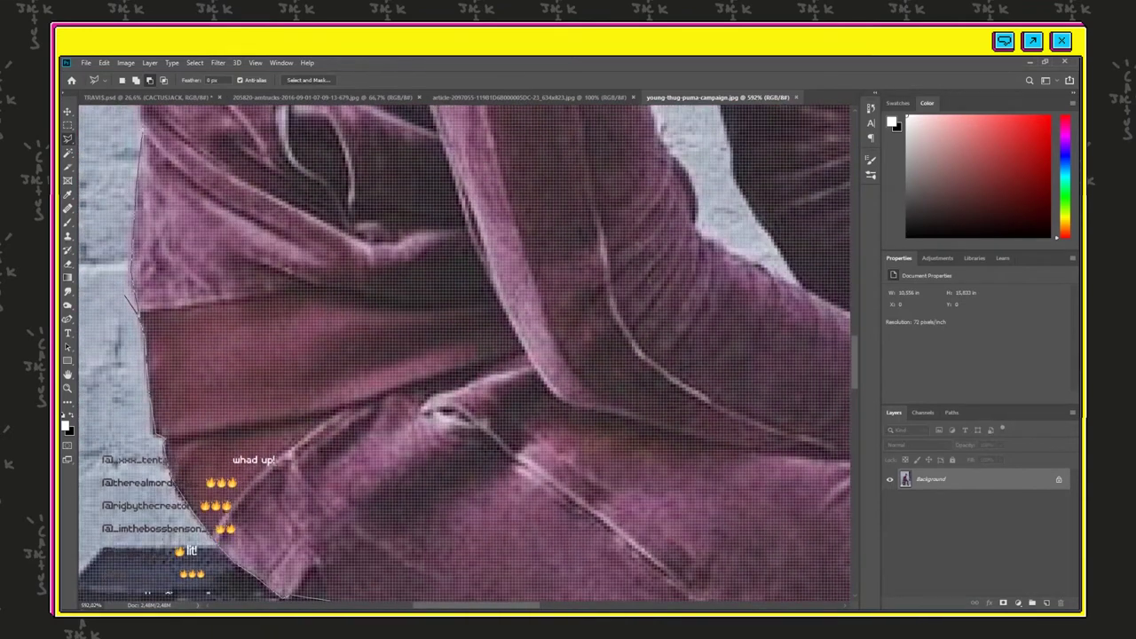
scroll(124, 296, "up", 2)
key("ctrl+minus")
key("ctrl+l")
key("ctrl+minus")
key("ctrl+minus")
key("ctrl+minus")
key("ctrl+minus")
key("Escape")
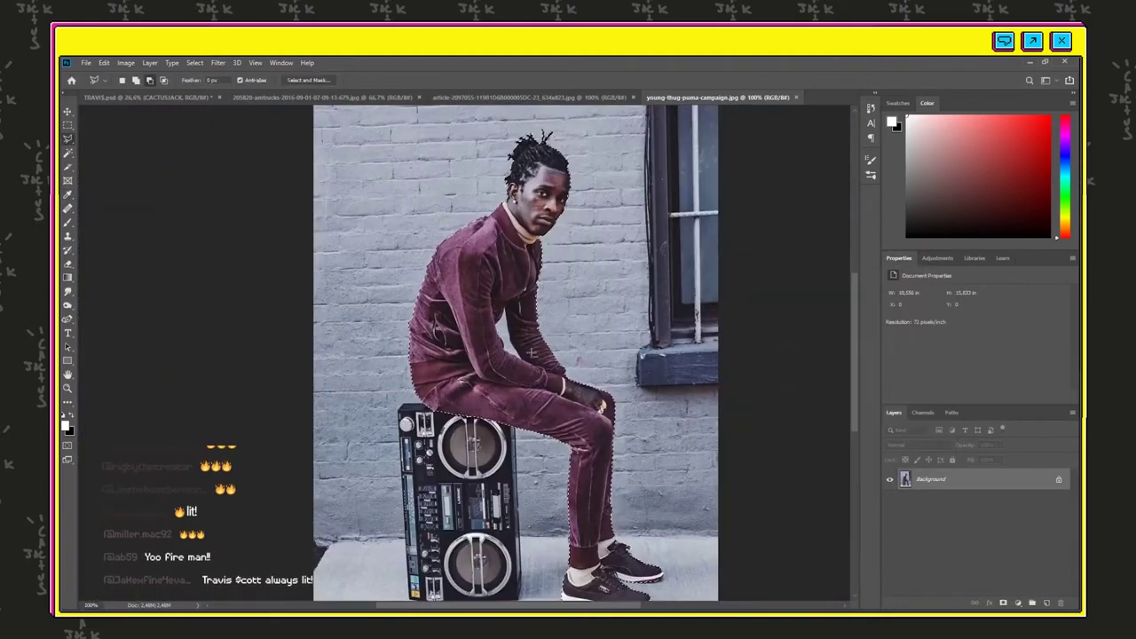
- Bring the seated man's cutout into TRAVIS.psd, scale it down and seat him on the trailer roof near its far end
scroll(524, 348, "up", 4)
scroll(525, 446, "down", 8)
left_click(195, 62)
mouse_move(239, 214)
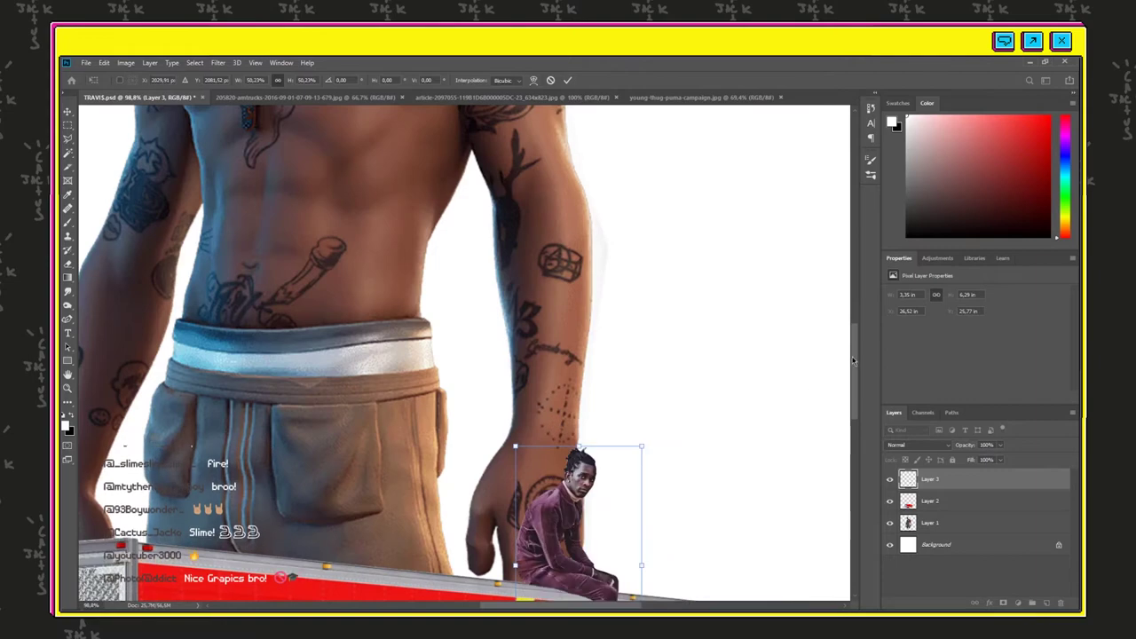
left_click_drag(853, 362, 853, 394)
scroll(657, 497, "up", 5)
left_click_drag(631, 544, 625, 533)
left_click_drag(616, 404, 638, 376)
key("Return")
scroll(638, 233, "down", 12)
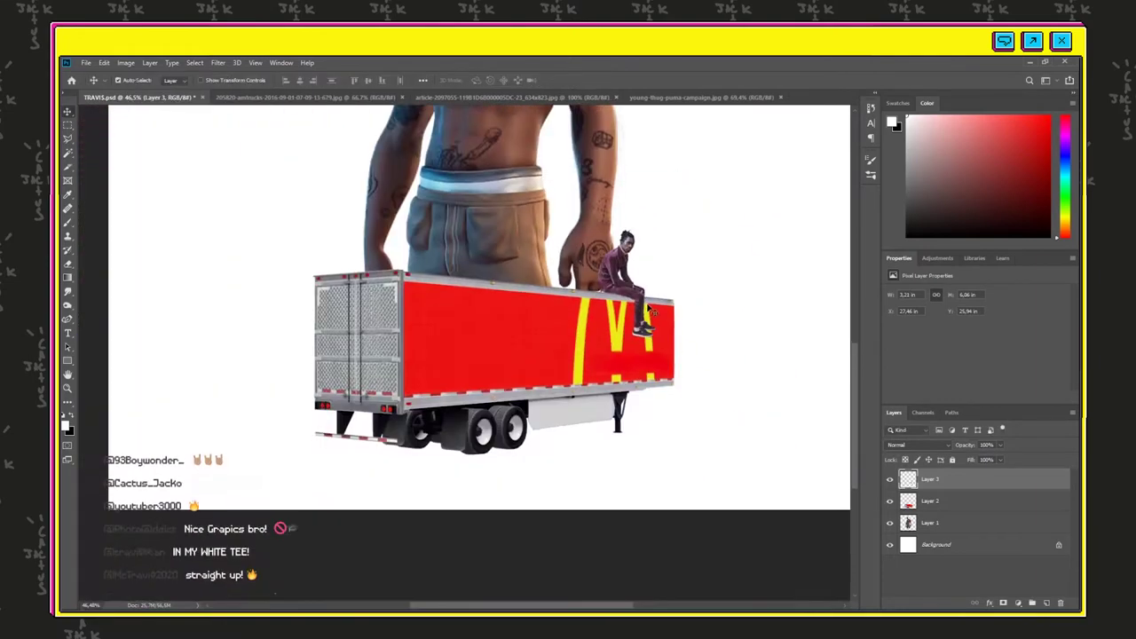
- Save the TRAVIS.psd composition
scroll(638, 266, "up", 5)
left_click(86, 63)
left_click(104, 181)
key("Return")
- In the photo of the woman in red, trace her outline around the gold headdress, hair and shoulder with the Polygonal Lasso
left_click(507, 97)
scroll(455, 238, "up", 15)
scroll(444, 266, "up", 5)
key("l")
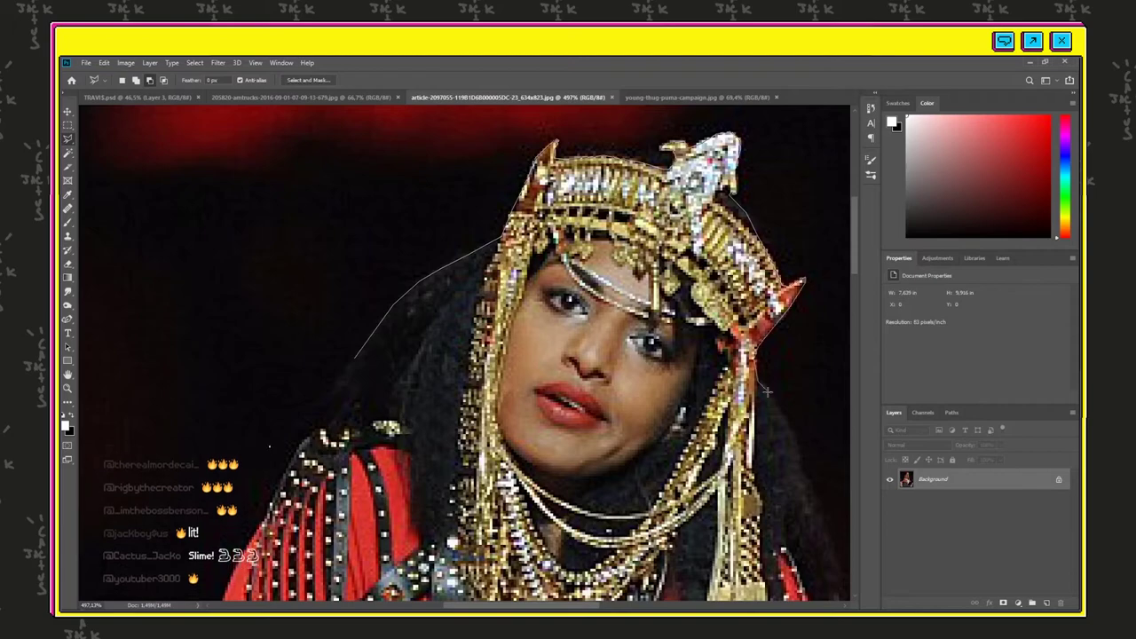
left_click_drag(808, 563, 637, 339)
left_click_drag(651, 424, 660, 199)
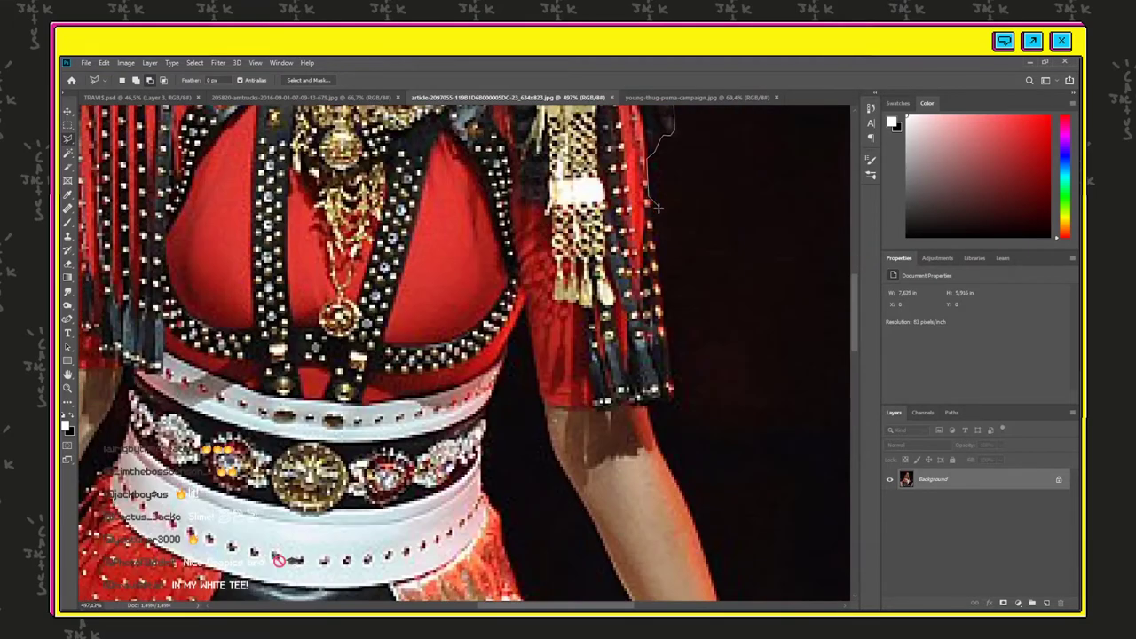
- Continue the outline down the fringed sleeve, forearm, hand and knee beside the gold skirt, then around that boot's sole and heel
left_click_drag(657, 400, 667, 369)
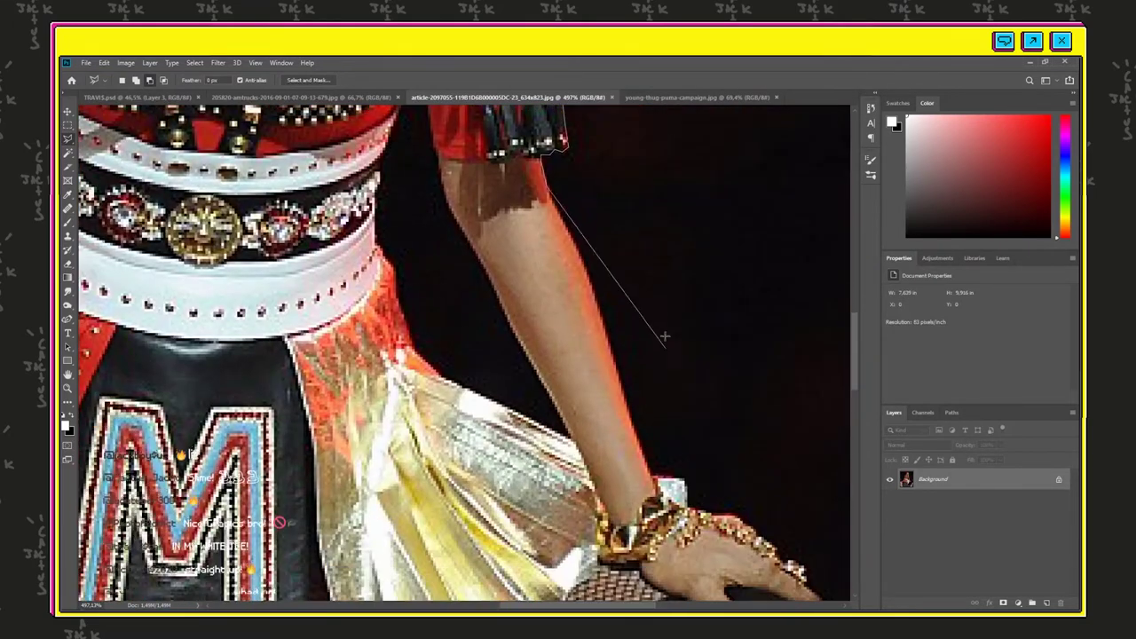
left_click_drag(657, 484, 702, 477)
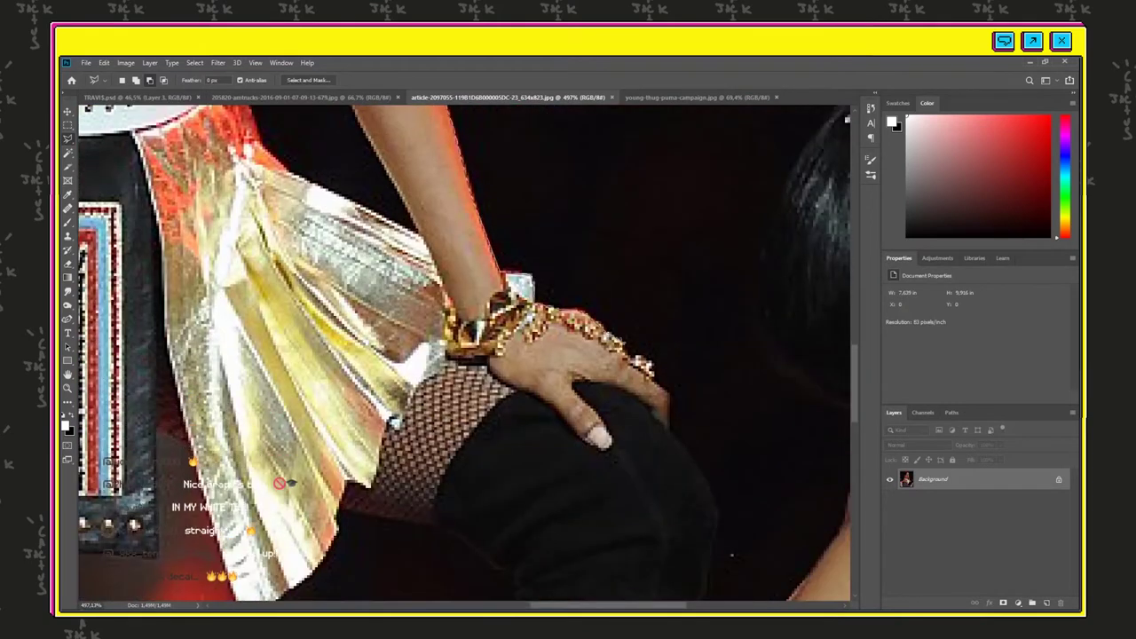
left_click_drag(711, 574, 680, 381)
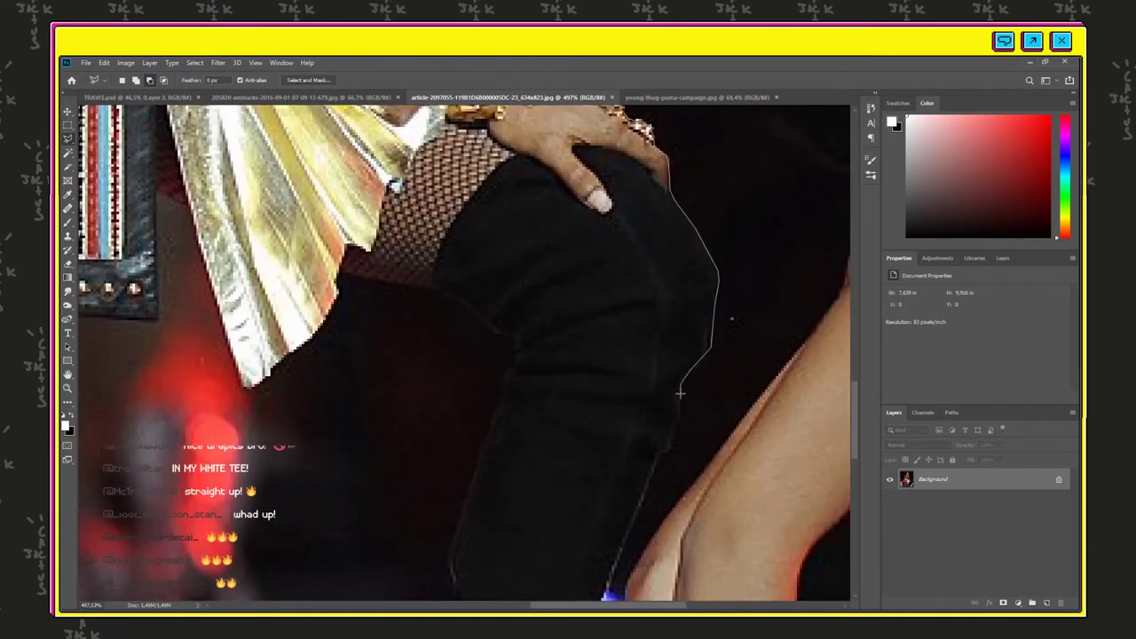
mouse_move(653, 475)
left_mouse_down()
mouse_move(612, 593)
mouse_move(613, 226)
mouse_move(522, 342)
left_mouse_up()
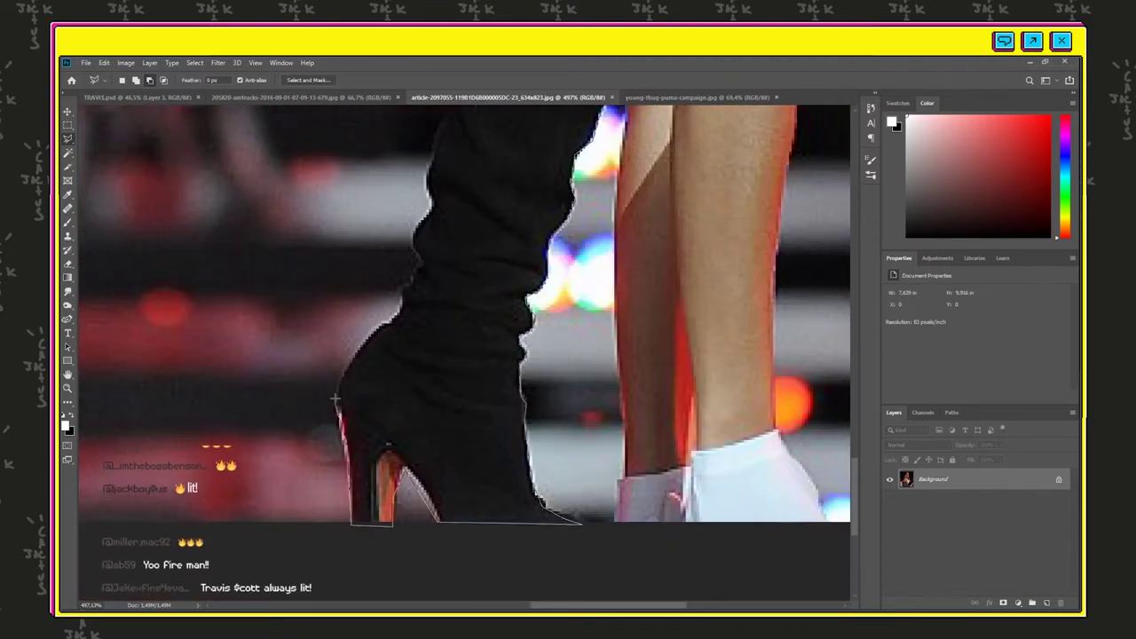
- Trace up the inner edge of that boot and thigh, around the gold skirt flap and the star-decorated M panel
left_click_drag(435, 205, 438, 314)
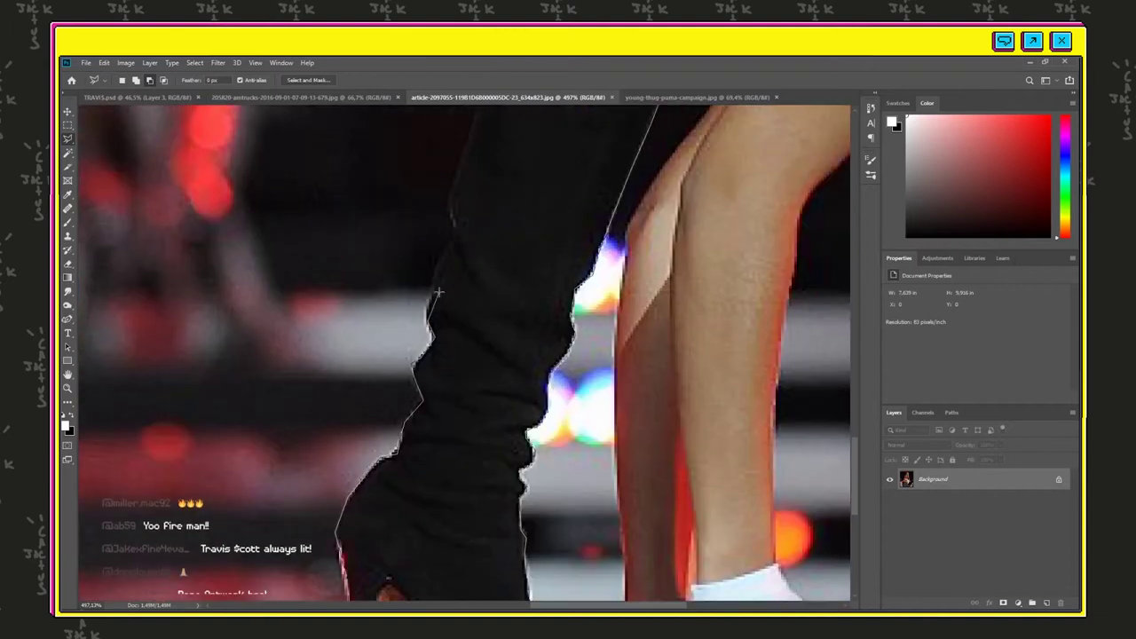
mouse_move(451, 199)
left_mouse_down()
mouse_move(504, 201)
mouse_move(509, 150)
mouse_move(370, 225)
left_mouse_up()
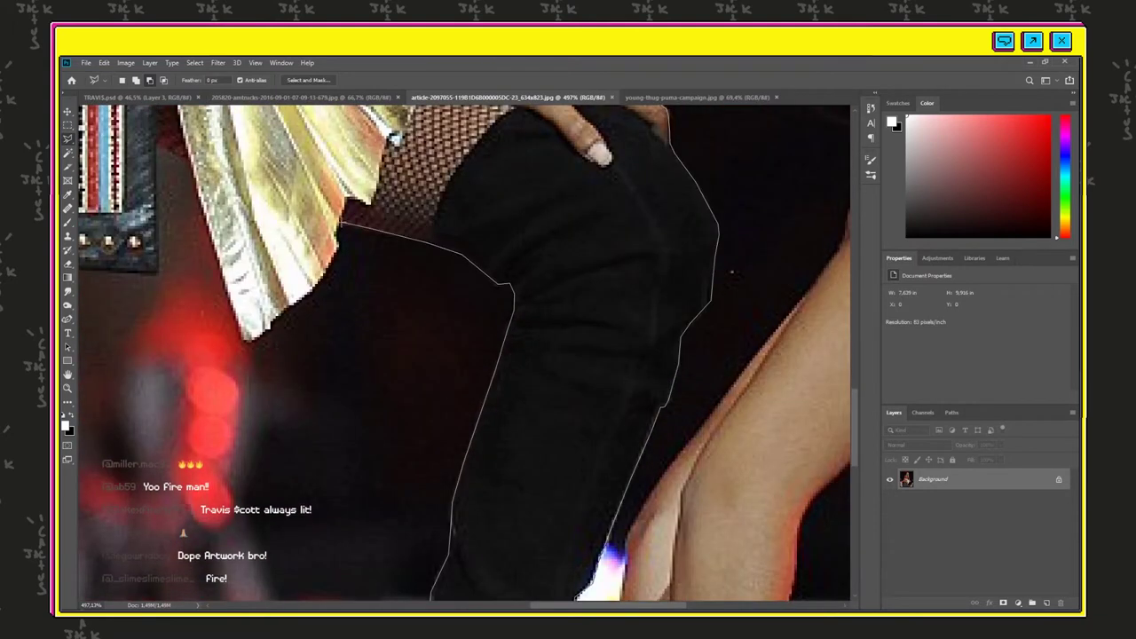
left_click_drag(191, 177, 184, 278)
mouse_move(151, 377)
left_mouse_down()
mouse_move(169, 356)
mouse_move(176, 299)
mouse_move(248, 303)
left_mouse_up()
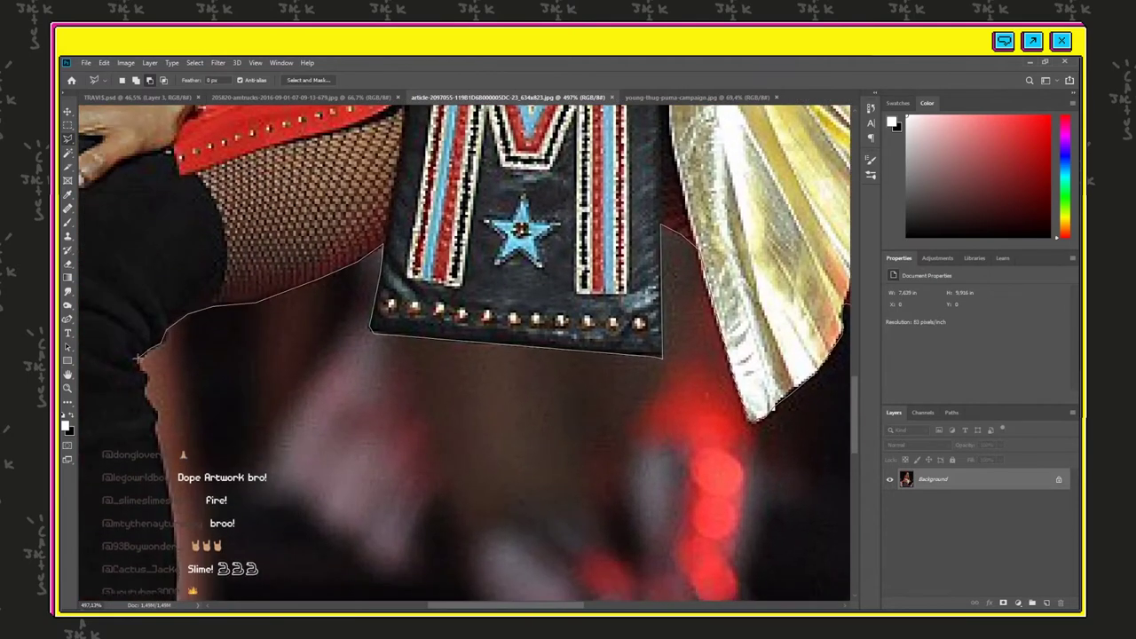
- Trace down the inner edge of the other boot to where the photo cuts it off
left_click_drag(150, 404, 178, 394)
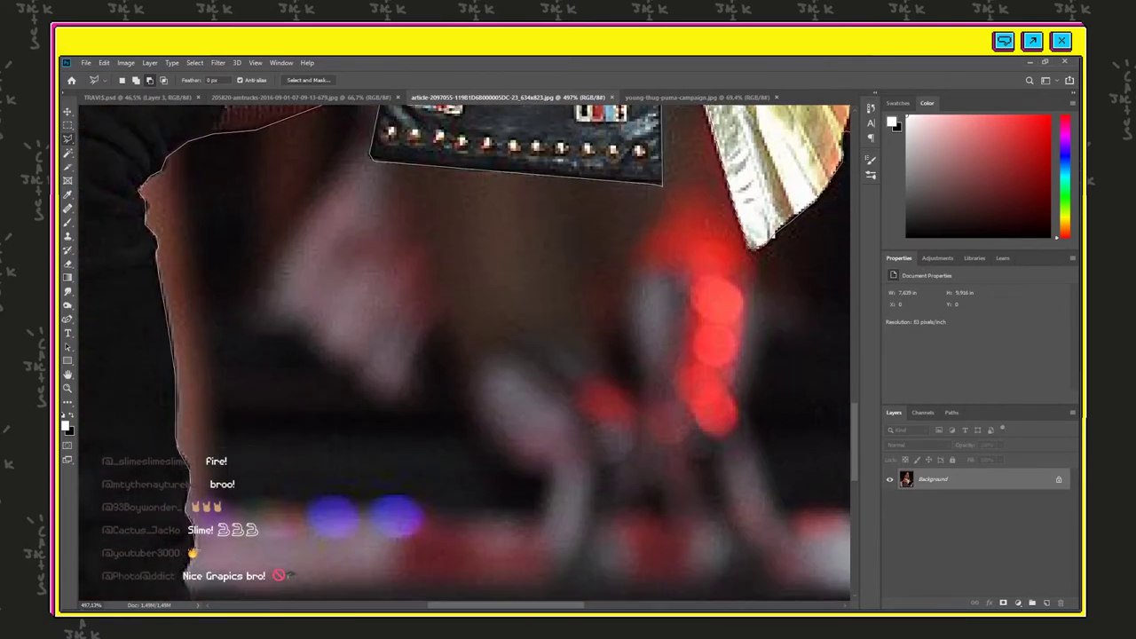
left_click_drag(190, 591, 198, 426)
left_click(229, 543)
scroll(229, 544, "down", 2)
left_click(237, 376)
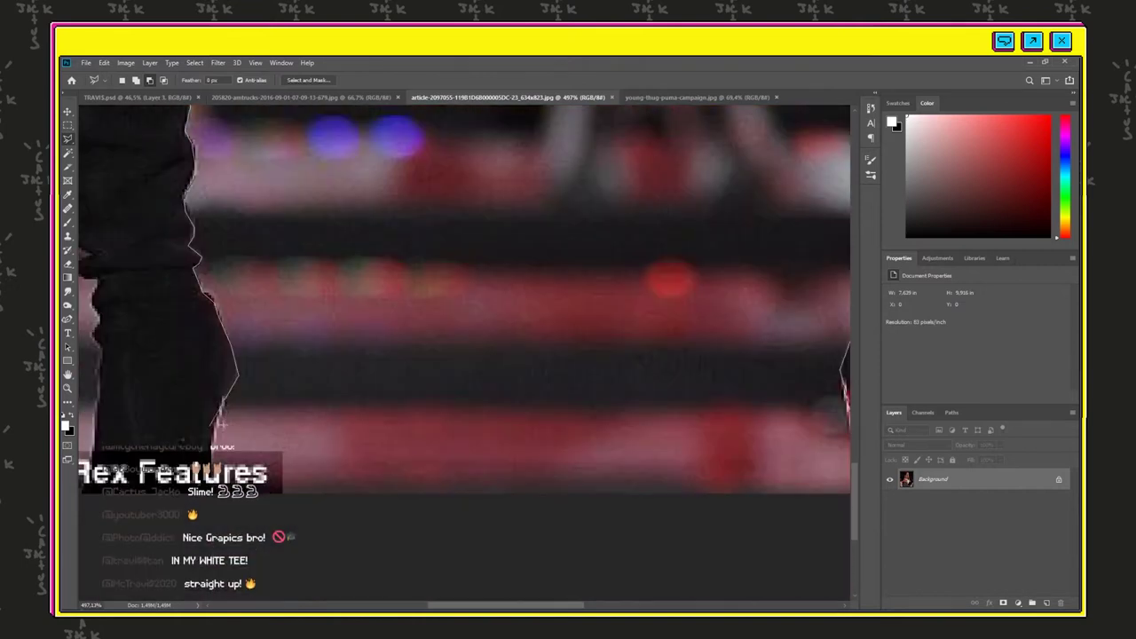
left_click(222, 410)
left_click(214, 446)
- Trace up the outer edge of the second boot, over the knee and around the microphone in her hand
scroll(191, 445, "left", 1)
left_click(176, 257)
scroll(169, 257, "up", 2)
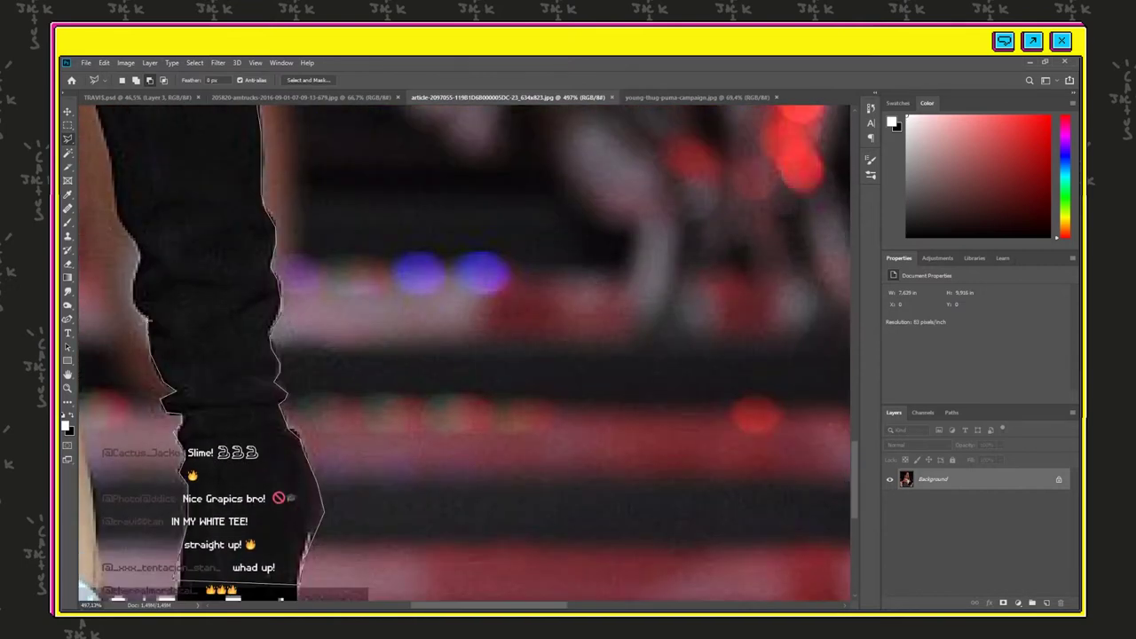
left_click_drag(112, 191, 196, 256)
scroll(169, 133, "up", 3)
scroll(169, 133, "left", 1)
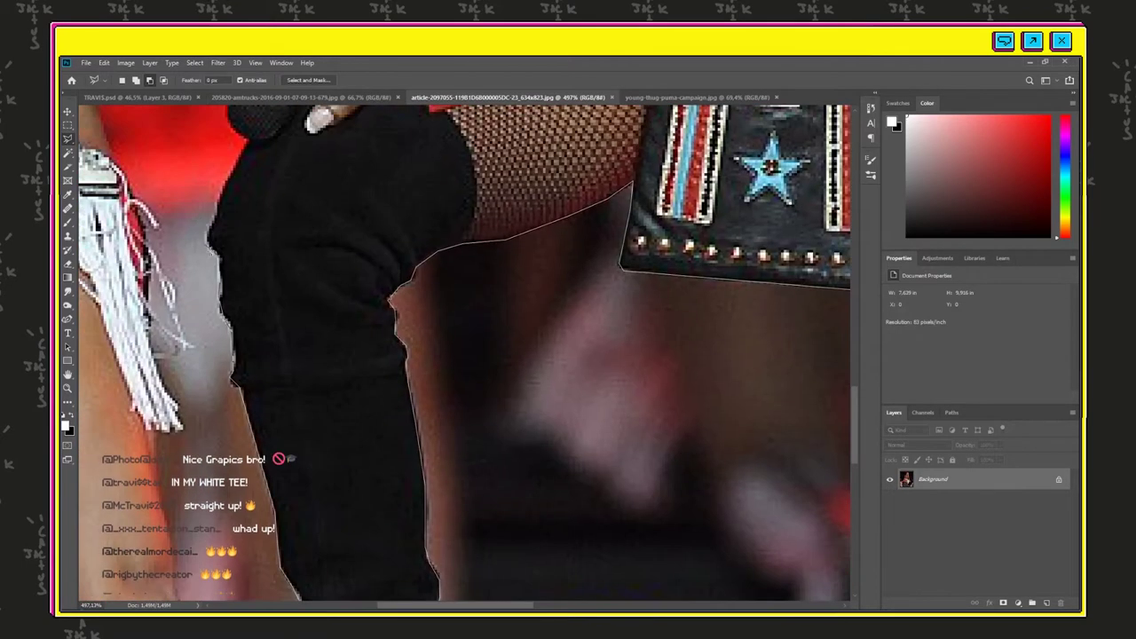
left_click_drag(232, 127, 232, 214)
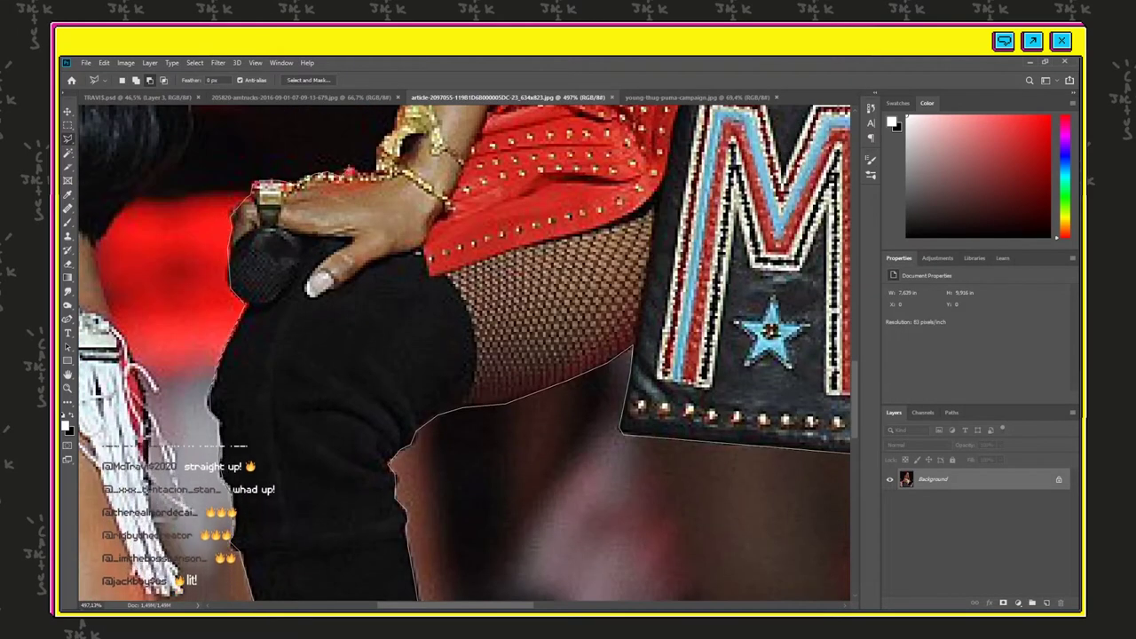
- Trace along the bracelets, forearm, red sleeve and studded shoulder and close the selection at the hair
scroll(402, 128, "up", 5)
mouse_move(434, 232)
left_mouse_down()
mouse_move(454, 193)
mouse_move(512, 259)
left_mouse_up()
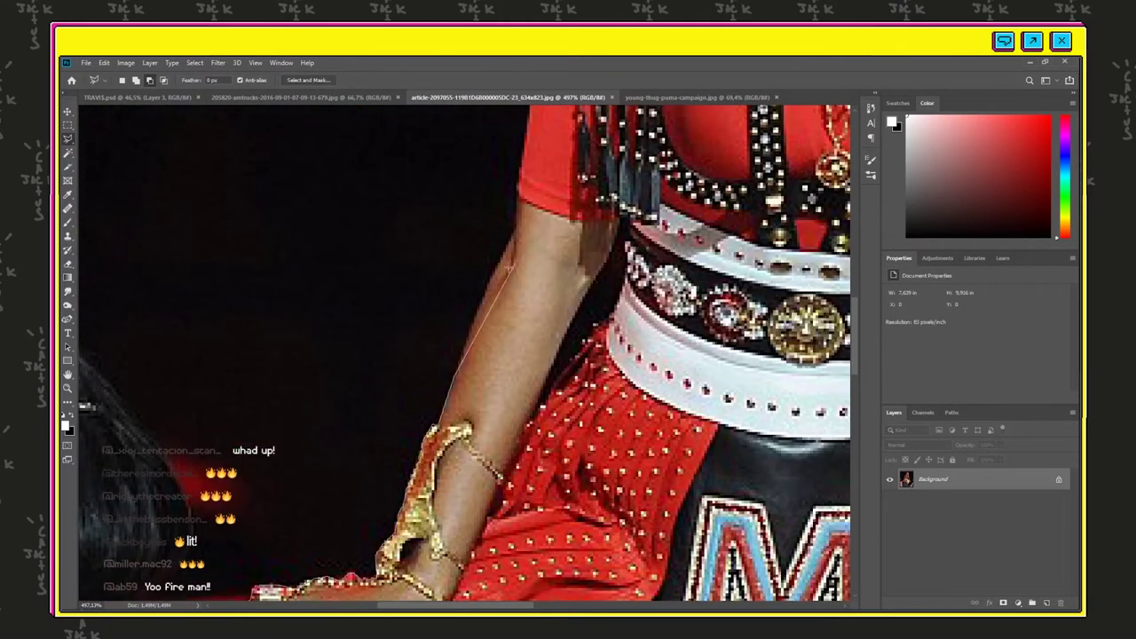
left_click_drag(515, 206, 701, 107)
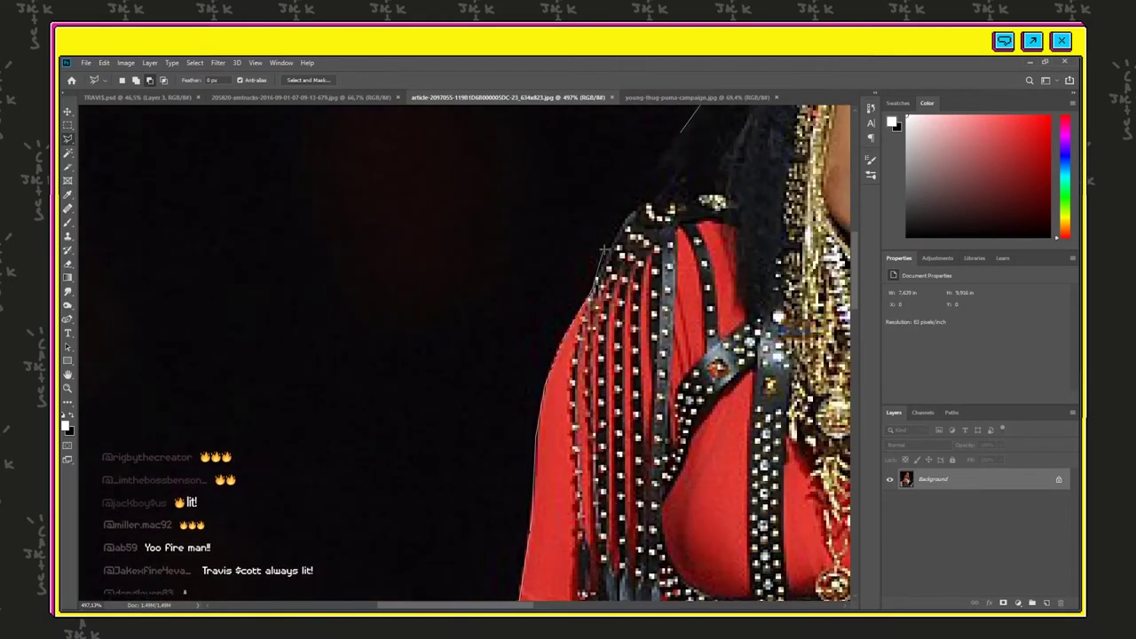
left_click(604, 250)
left_click(655, 188)
scroll(655, 189, "up", 3)
left_click(680, 242)
- Subtract the background gaps between the woman's arms and her waist from the selection
scroll(675, 271, "down", 5)
scroll(635, 153, "down", 5)
scroll(622, 293, "up", 10)
left_click(653, 197)
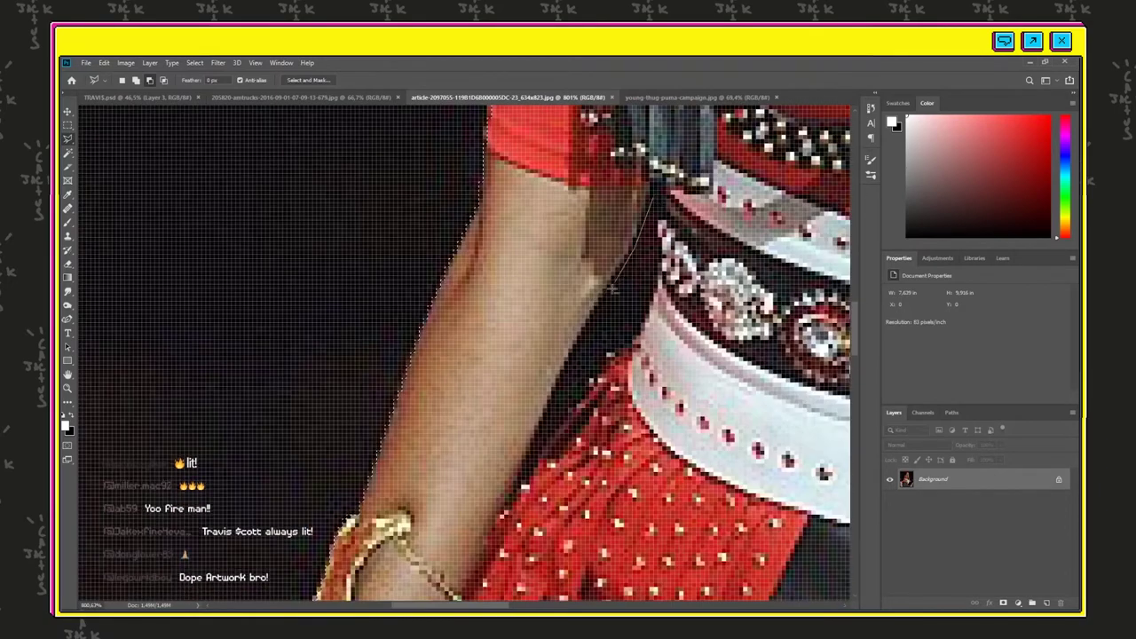
scroll(621, 284, "down", 10)
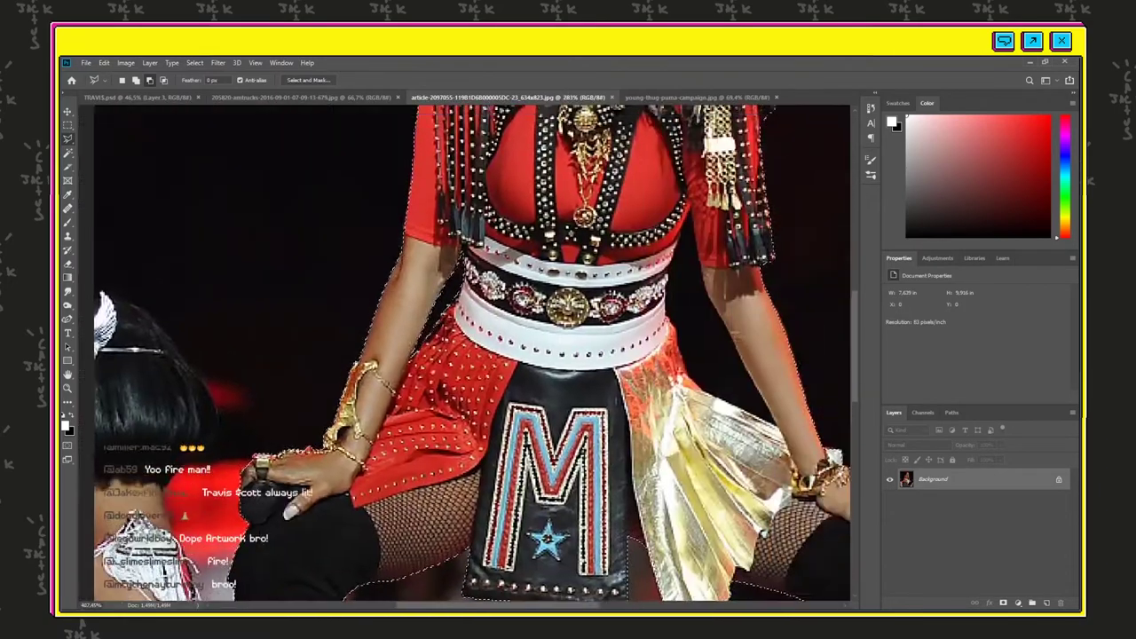
scroll(697, 258, "up", 4)
left_click(672, 185)
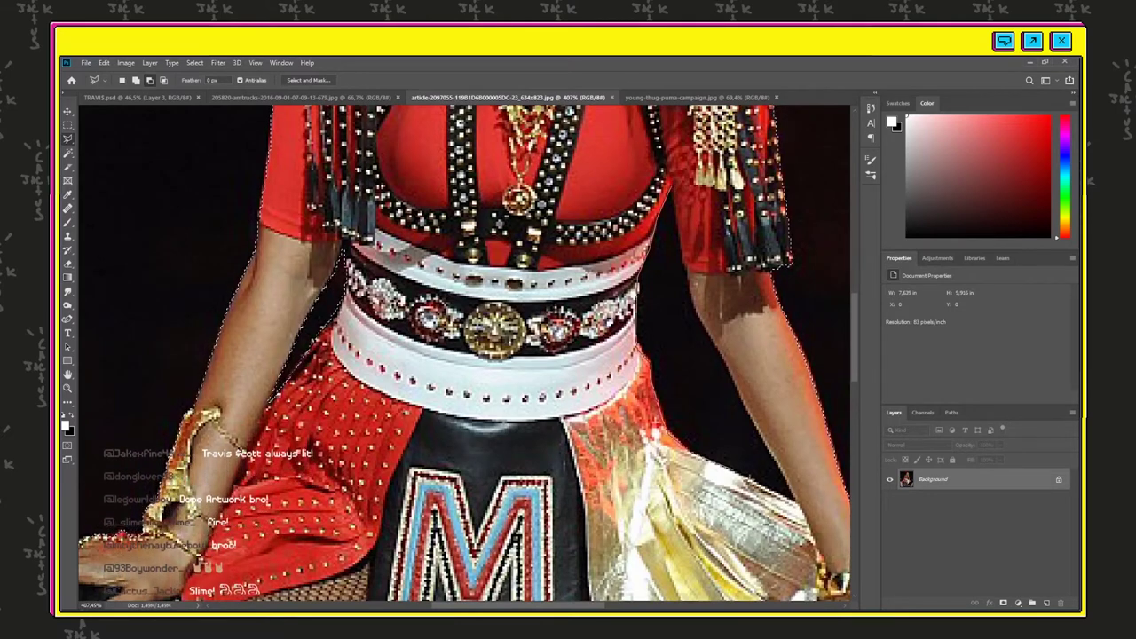
key("ctrl+0")
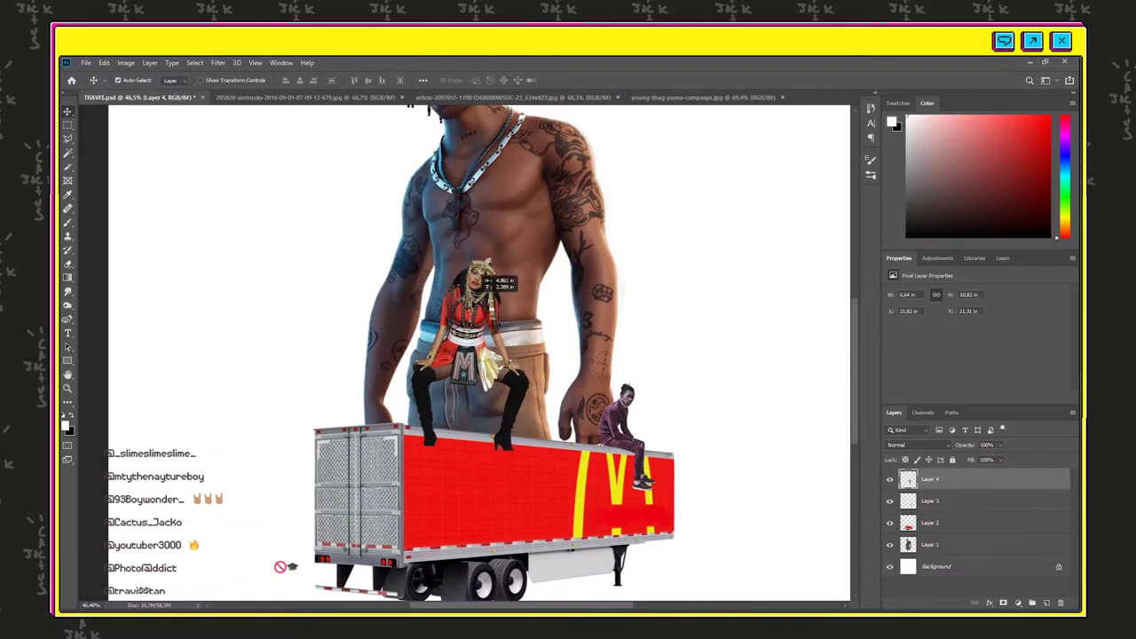
- Scale the woman's cutout down above the trailer roof and move its layer below the trailer layer
left_click_drag(475, 303, 498, 320)
key("ctrl+t")
left_click_drag(435, 273, 471, 333)
left_click_drag(517, 366, 493, 354)
left_click(569, 81)
left_click_drag(941, 479, 941, 533)
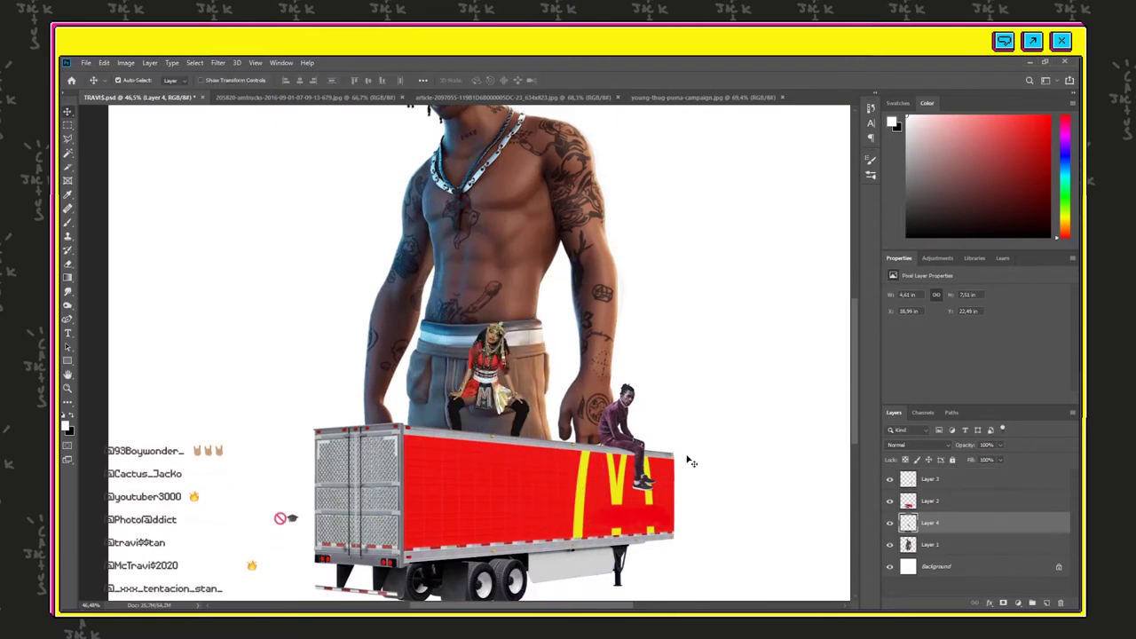
- Scale the woman's cutout to about 93% and position it so her boots end behind the trailer's top edge
scroll(470, 448, "up", 6)
key("ctrl+t")
left_click_drag(371, 133, 386, 158)
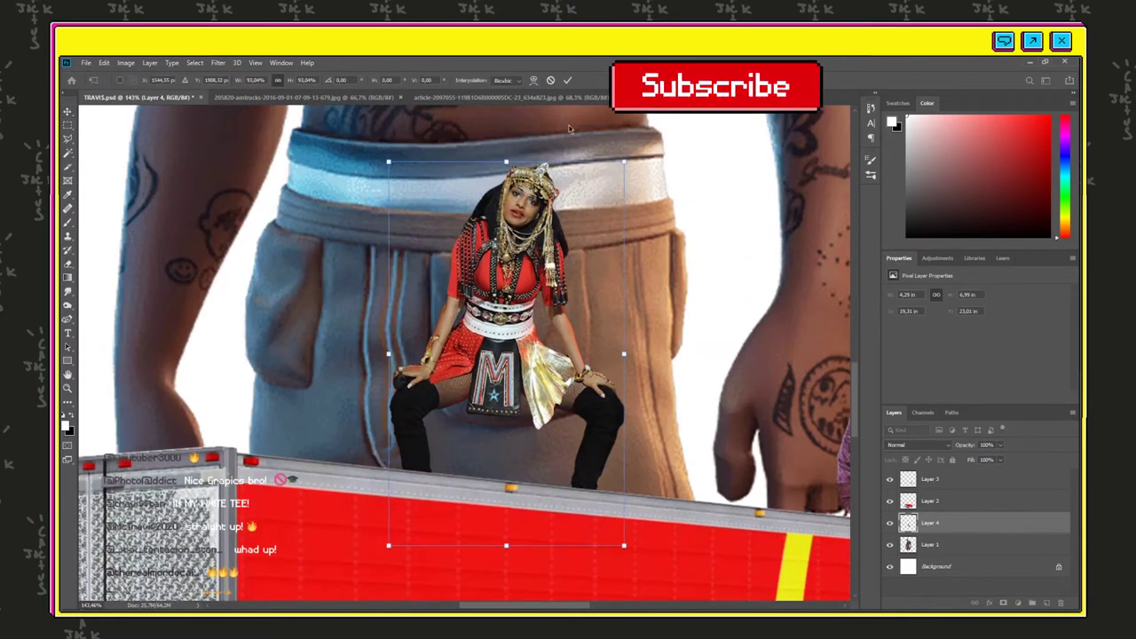
scroll(539, 266, "right", 3)
key("Return")
scroll(453, 386, "down", 12)
scroll(450, 426, "up", 4)
scroll(449, 425, "down", 9)
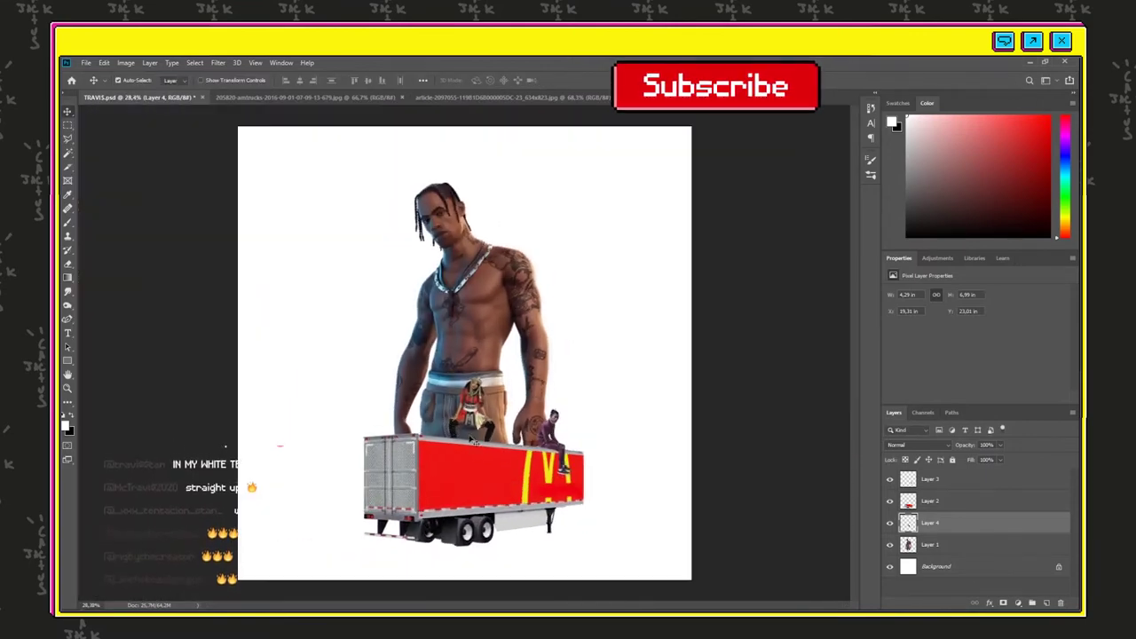
- Fill the Background layer with black
left_click(940, 566)
left_click(907, 236)
key("alt+BackSpace")
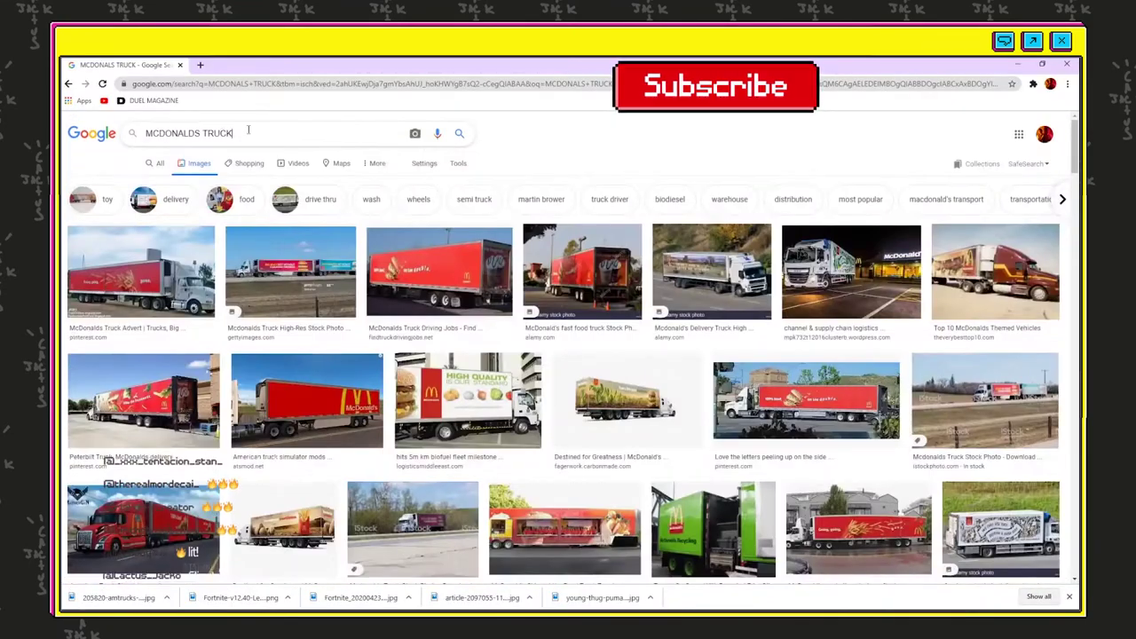
- Switch to the browser, search Google Images for NIGHT SCRAPYARD and save the photo of the yellow excavator among scrap piles
left_click(268, 137)
type("NIGHT SCRAPYARD")
key("Return")
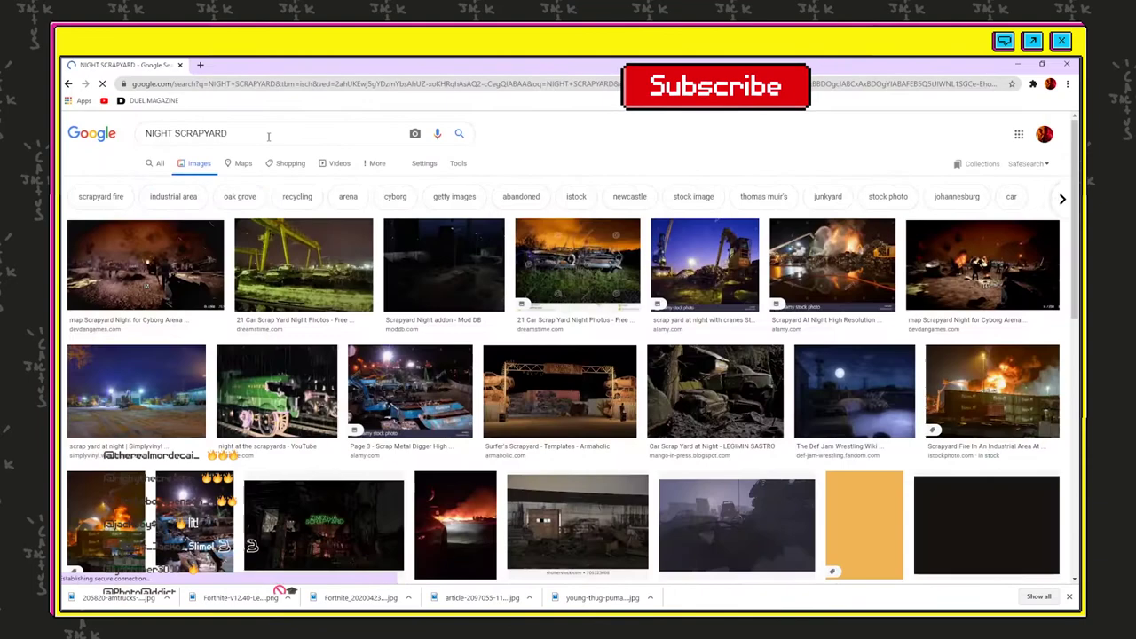
scroll(845, 307, "down", 4)
left_click(985, 311)
right_click(850, 247)
left_click(887, 346)
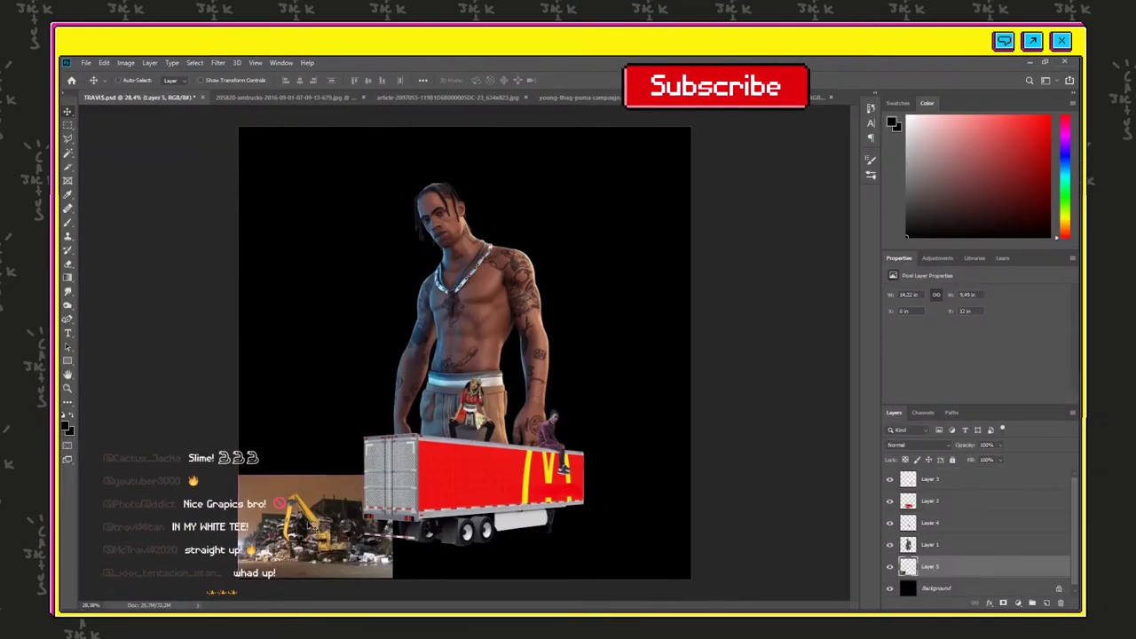
- Enlarge the scrapyard photo to the full canvas width and align it with the bottom of the canvas
left_click_drag(394, 451, 684, 284)
left_click(566, 82)
left_click_drag(637, 405, 636, 412)
- Select the figure and trailer layers without the scrapyard layer and move them down together
left_click(932, 479, "shift")
left_click_drag(475, 465, 438, 480)
key("ctrl+z")
left_click(932, 566, "ctrl")
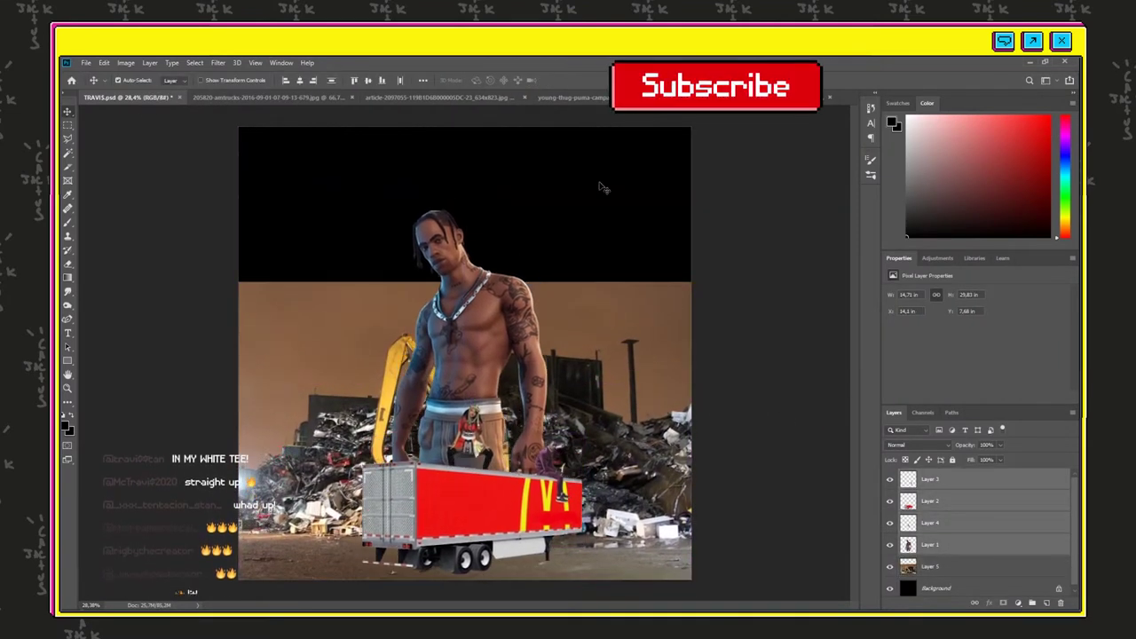
left_click(133, 224)
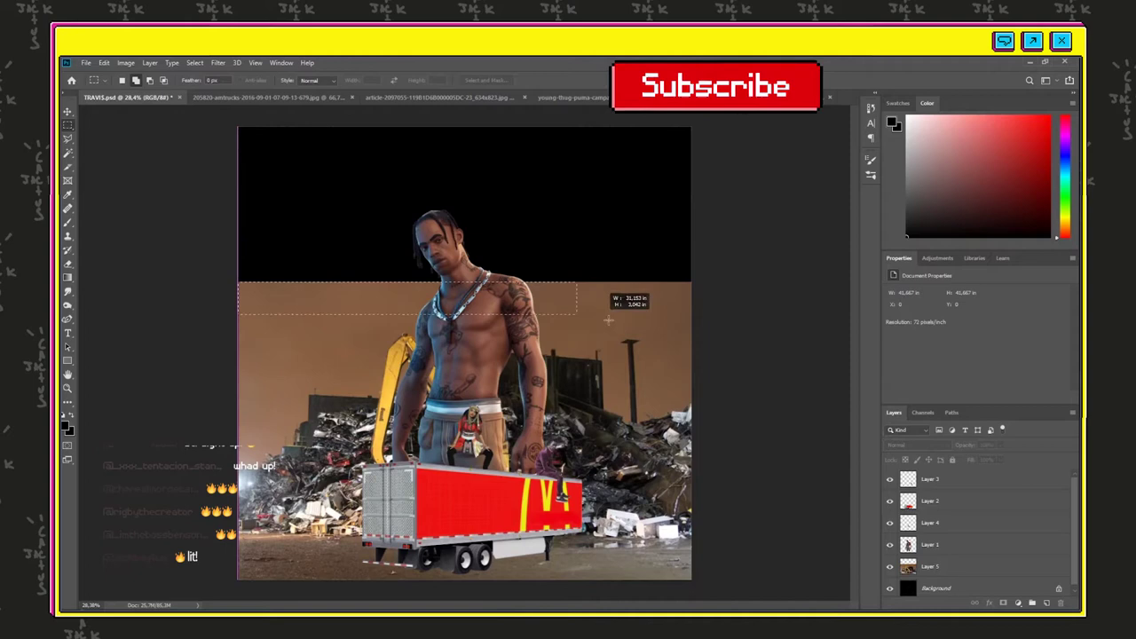
- Stretch the selected sky strip of the scrapyard layer up to the top edge of the canvas and deselect it
left_click(929, 567)
key("ctrl+t")
left_click_drag(464, 282, 461, 127)
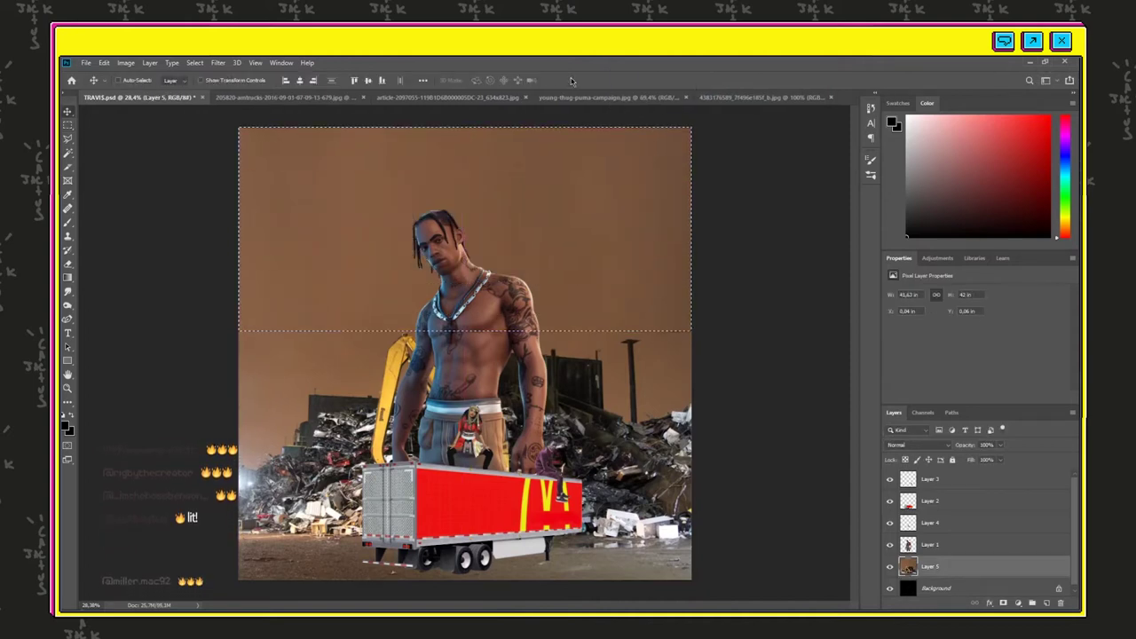
key("ctrl+d")
scroll(493, 444, "down", 3)
scroll(495, 510, "up", 7)
scroll(495, 510, "down", 5)
- Darken the scrapyard background and raise its contrast with a Brightness/Contrast adjustment
left_click(126, 63)
mouse_move(142, 88)
left_click(266, 89)
left_click_drag(707, 197, 675, 197)
left_click_drag(707, 223, 760, 223)
left_click_drag(682, 203, 677, 203)
mouse_move(746, 224)
left_mouse_down()
mouse_move(728, 224)
mouse_move(746, 223)
left_mouse_up()
left_click(792, 185)
scroll(511, 479, "up", 4)
scroll(508, 474, "down", 4)
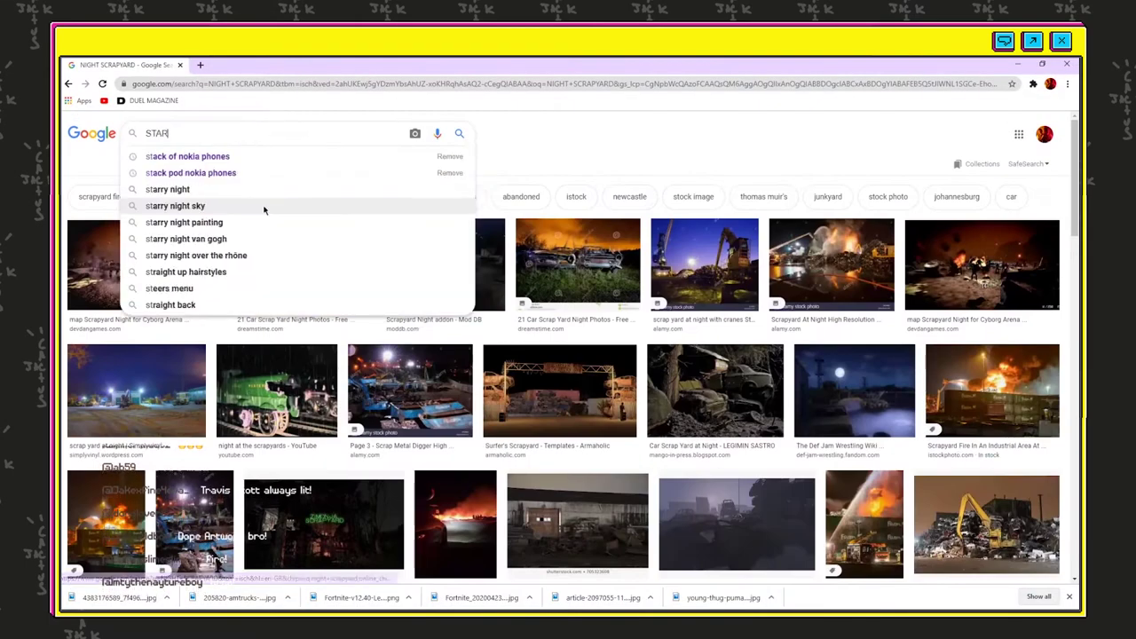
- In the browser, search Google Images for a star and moon background, then for NIGHT SKY
type("AND MOON BACKGROUND")
key("Return")
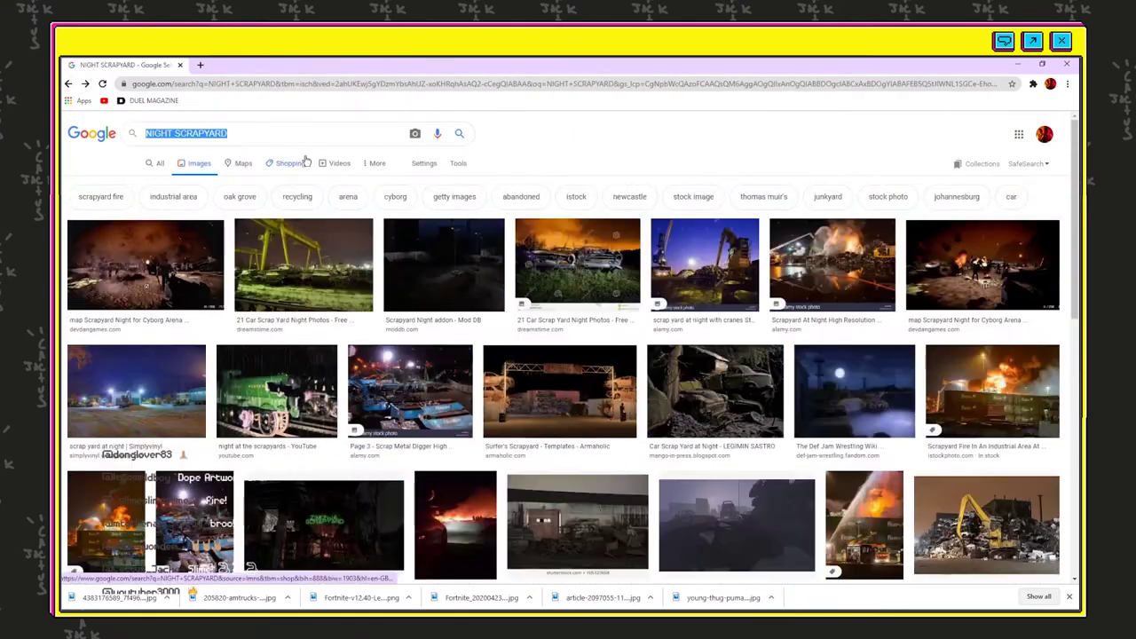
type("NIGHT SKY")
key("Return")
scroll(302, 286, "down", 3)
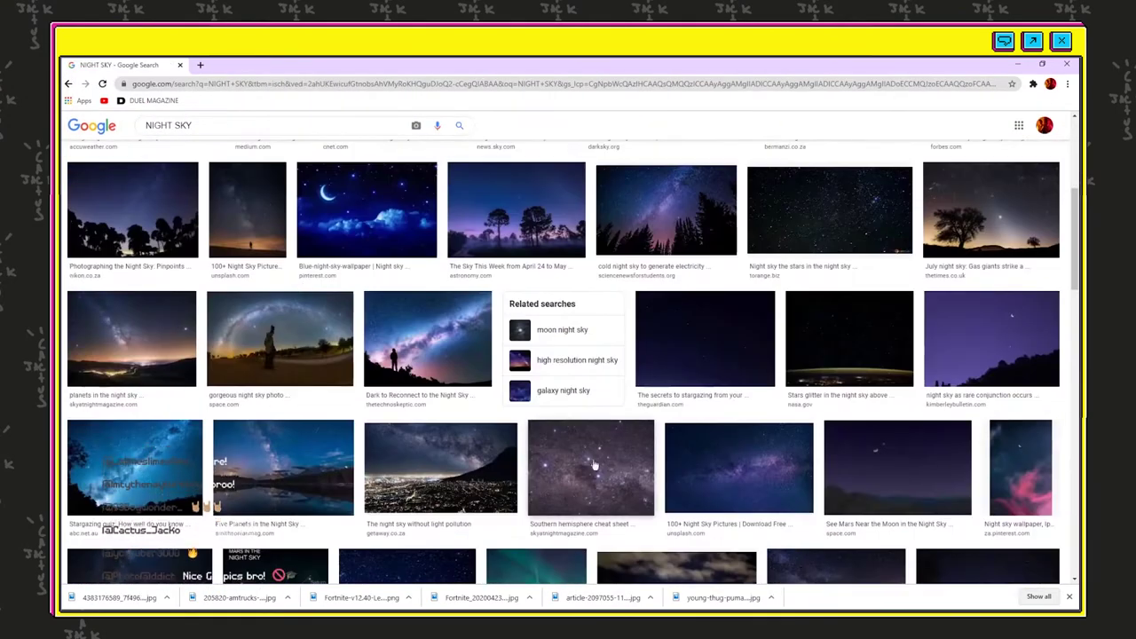
- Open the purple-blue Milky Way photo from the results and save the image
left_click(738, 468)
right_click(801, 259)
left_click(837, 330)
key("Escape")
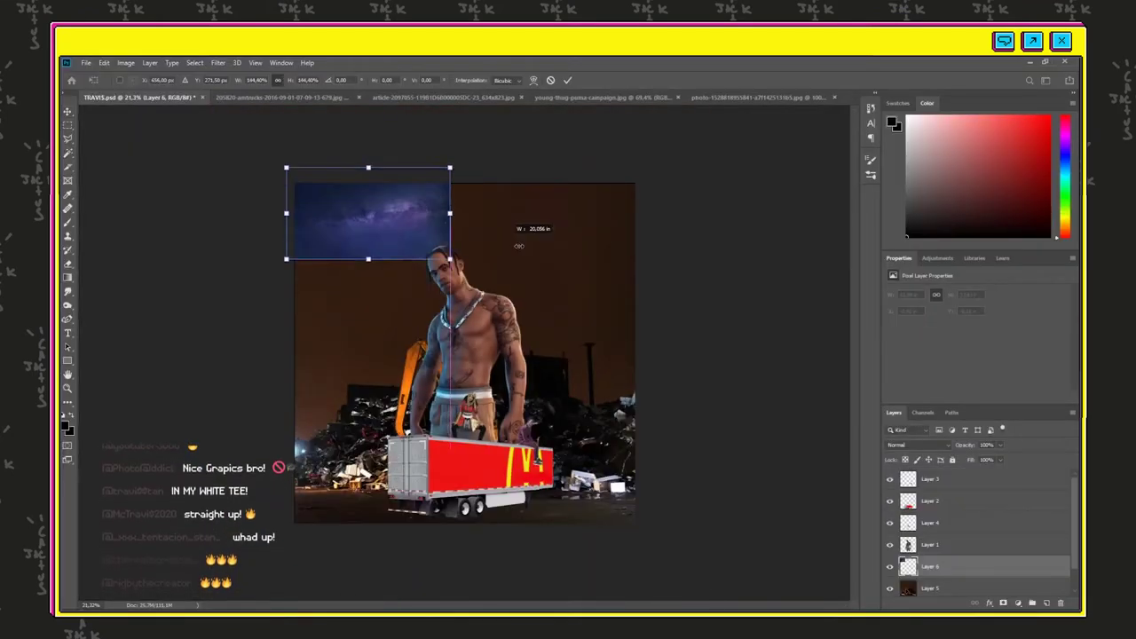
- Enlarge the night-sky image across the canvas width and apply Brightness/Contrast with brightness -63 and contrast 95
left_click_drag(527, 236, 539, 308)
key("Return")
left_click(126, 63)
mouse_move(144, 91)
left_click(258, 91)
left_click_drag(708, 197, 686, 198)
left_click_drag(708, 223, 757, 224)
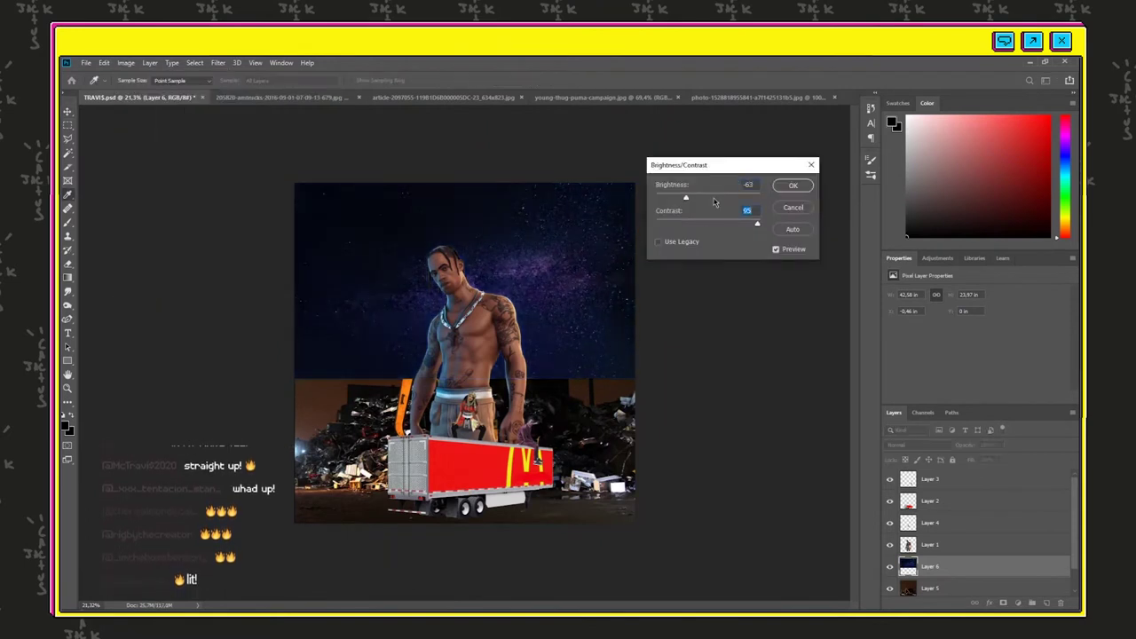
left_click(792, 185)
- Set the night-sky layer to Lighten blending at 15% opacity and shift it slightly upward
key("v")
left_click(905, 445)
left_click(923, 433)
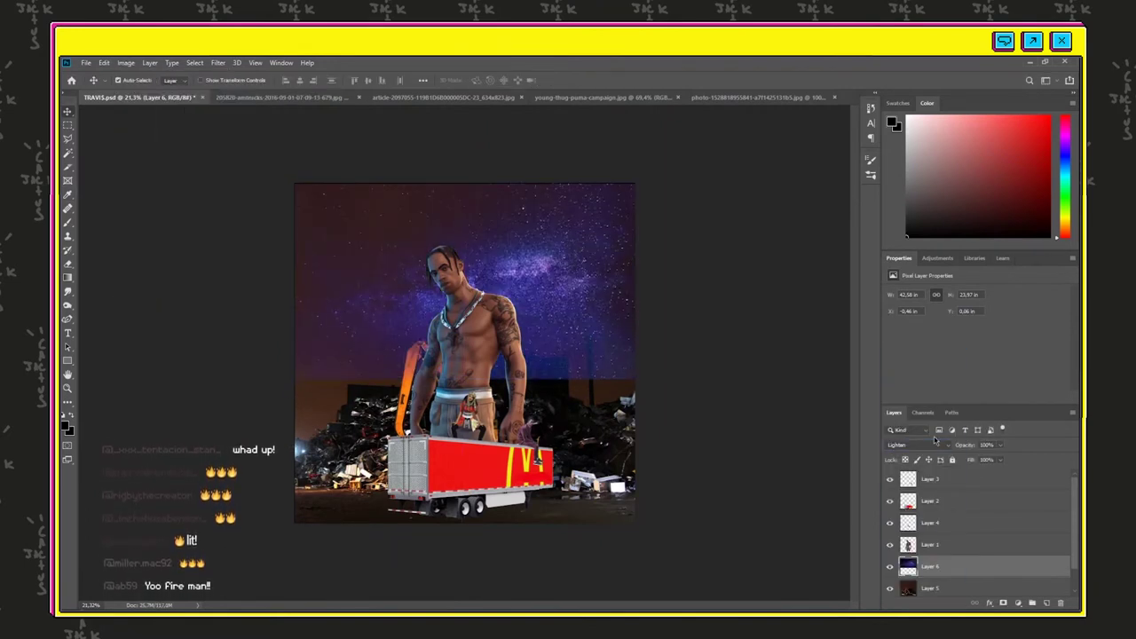
key("1")
key("5")
key("ctrl+t")
key("Return")
left_click_drag(585, 331, 584, 308)
- Add a black Multiply drop shadow with a distance of 74 px to the trailer layer
scroll(569, 266, "down", 4)
scroll(473, 416, "up", 11)
left_click(474, 410)
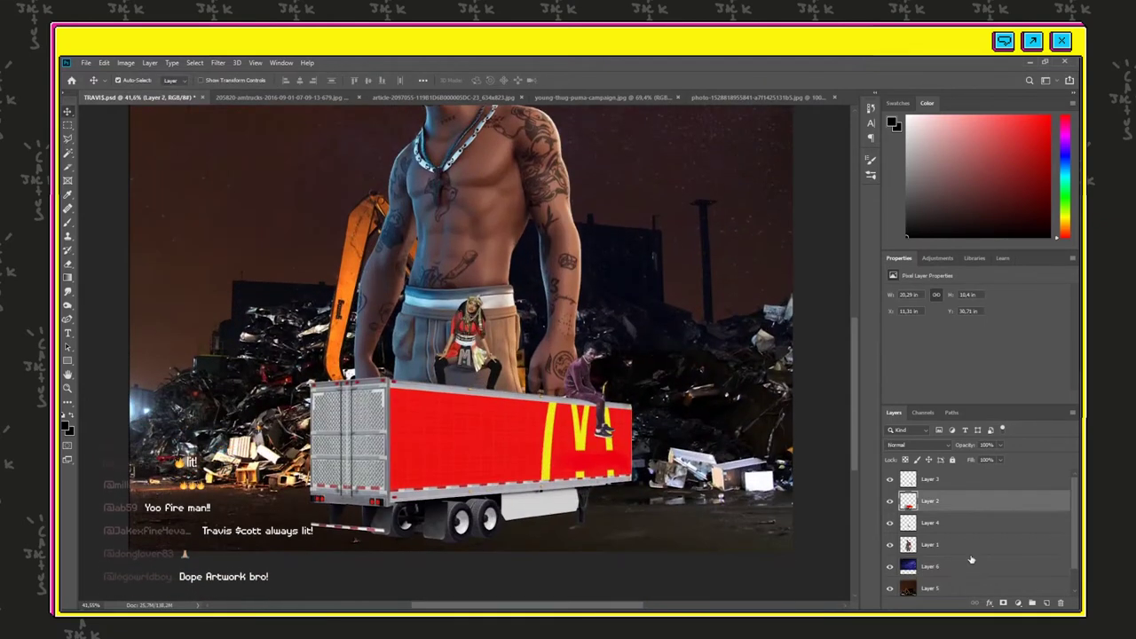
left_click(989, 603)
left_click(1008, 602)
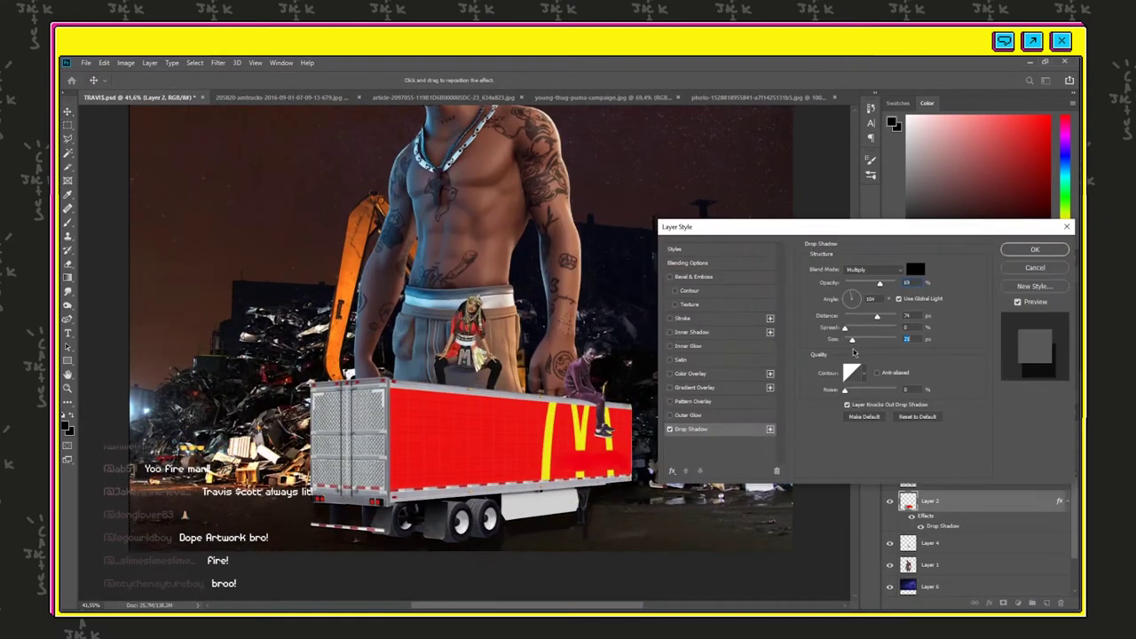
left_click(1034, 249)
- Separate the trailer's drop shadow into its own layer and reposition it beside the trailer
right_click(931, 500)
left_click(150, 63)
mouse_move(166, 167)
left_click(286, 338)
left_click(523, 266)
scroll(568, 366, "up", 6)
scroll(521, 512, "down", 5)
left_click_drag(527, 443, 634, 398)
left_click(103, 63)
mouse_move(117, 307)
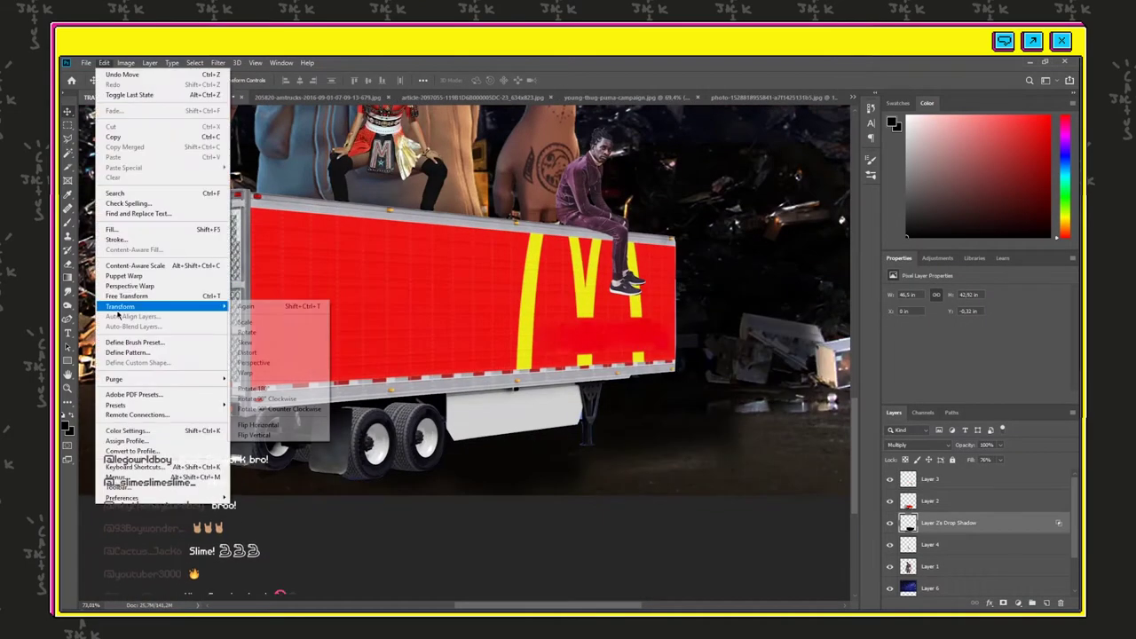
left_click(257, 364)
left_click_drag(234, 188, 75, 289)
scroll(410, 301, "down", 8)
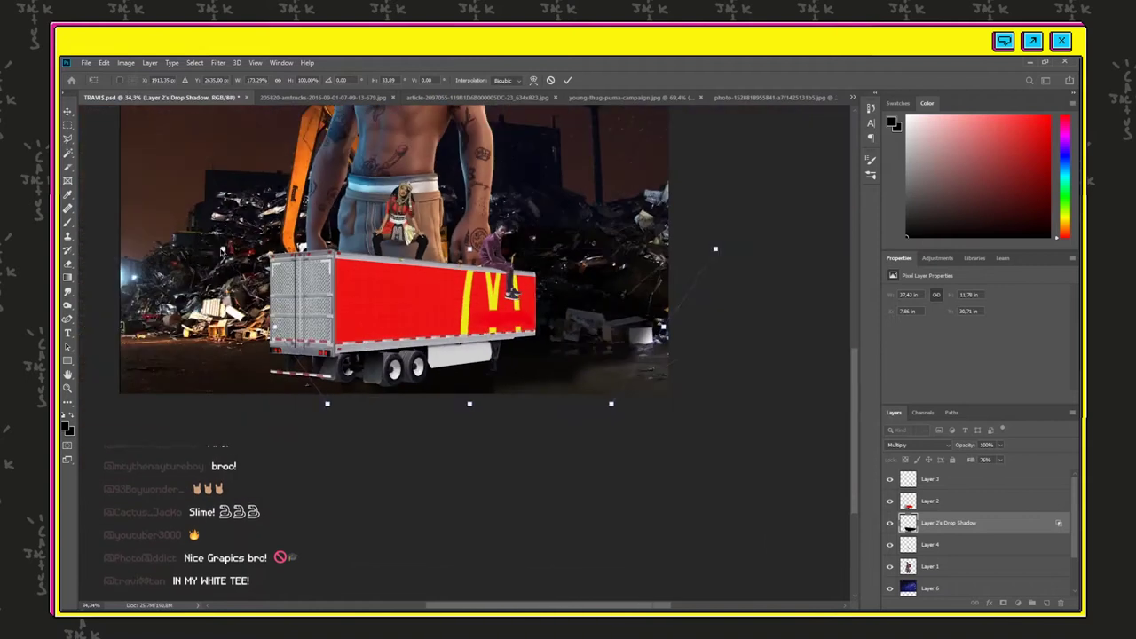
left_click_drag(223, 248, 73, 258)
scroll(363, 322, "down", 8)
left_click_drag(314, 414, 384, 500)
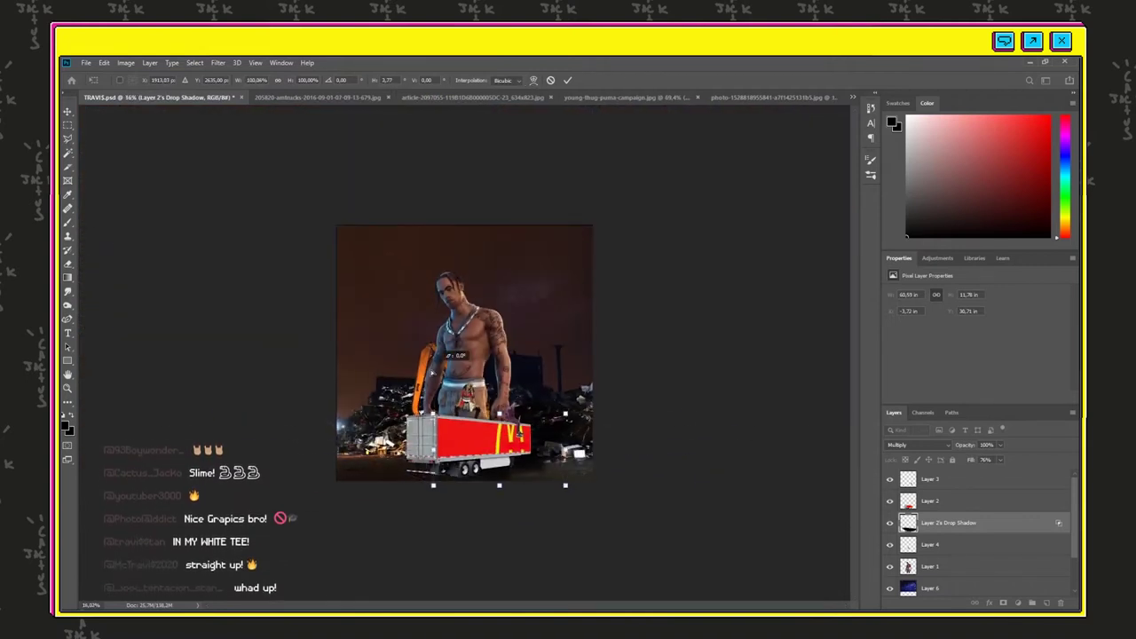
left_click(552, 81)
- Skew and flatten the trailer's shadow layer onto the ground beneath the trailer and adjust its opacity
left_click(104, 63)
mouse_move(183, 306)
left_click(248, 342)
left_click_drag(433, 414, 420, 413)
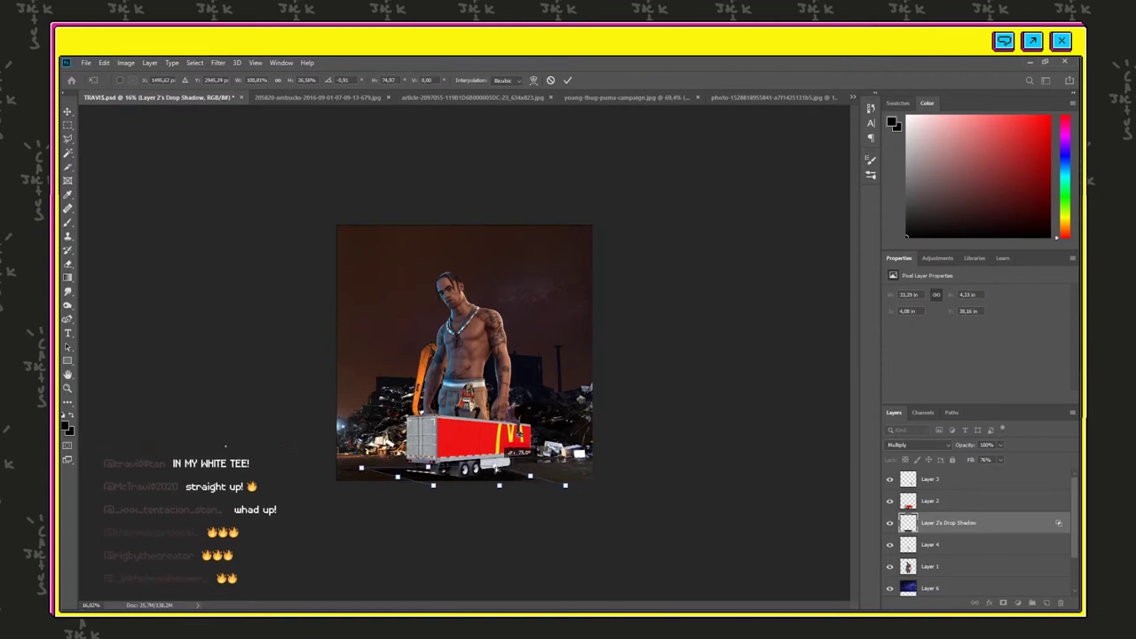
left_click_drag(495, 468, 477, 431)
scroll(477, 432, "up", 8)
left_click_drag(858, 381, 858, 457)
left_click(568, 80)
left_click_drag(627, 494, 626, 458)
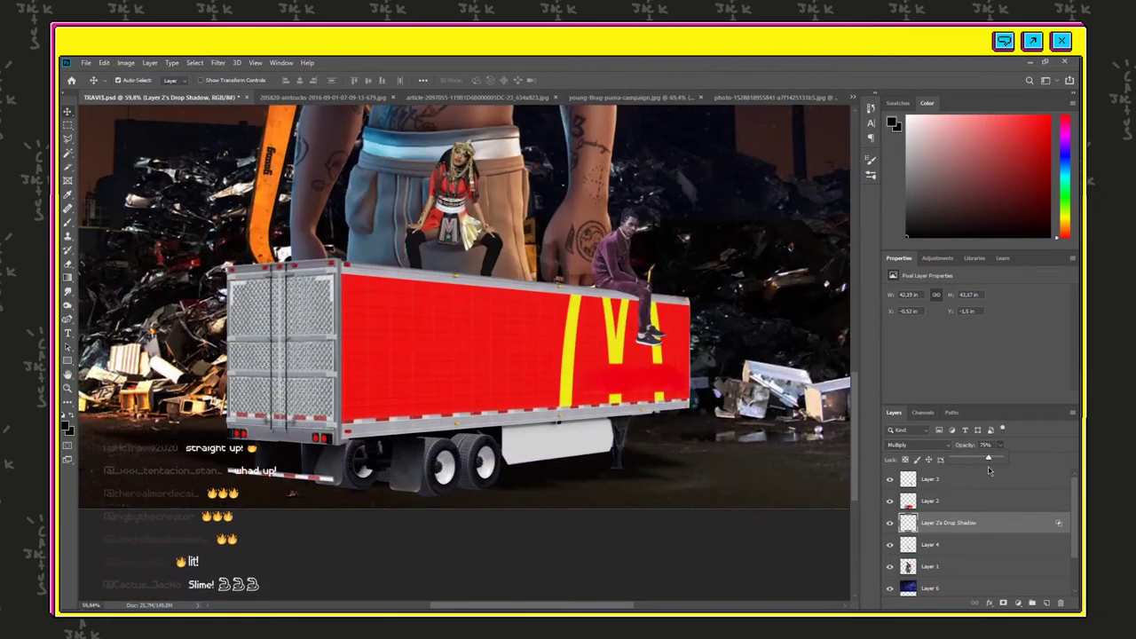
left_click(1000, 445)
left_click_drag(1000, 459, 1023, 460)
- Darken the trailer layer and raise its contrast to 100 with a Brightness/Contrast adjustment
left_click(706, 312)
scroll(706, 312, "down", 11)
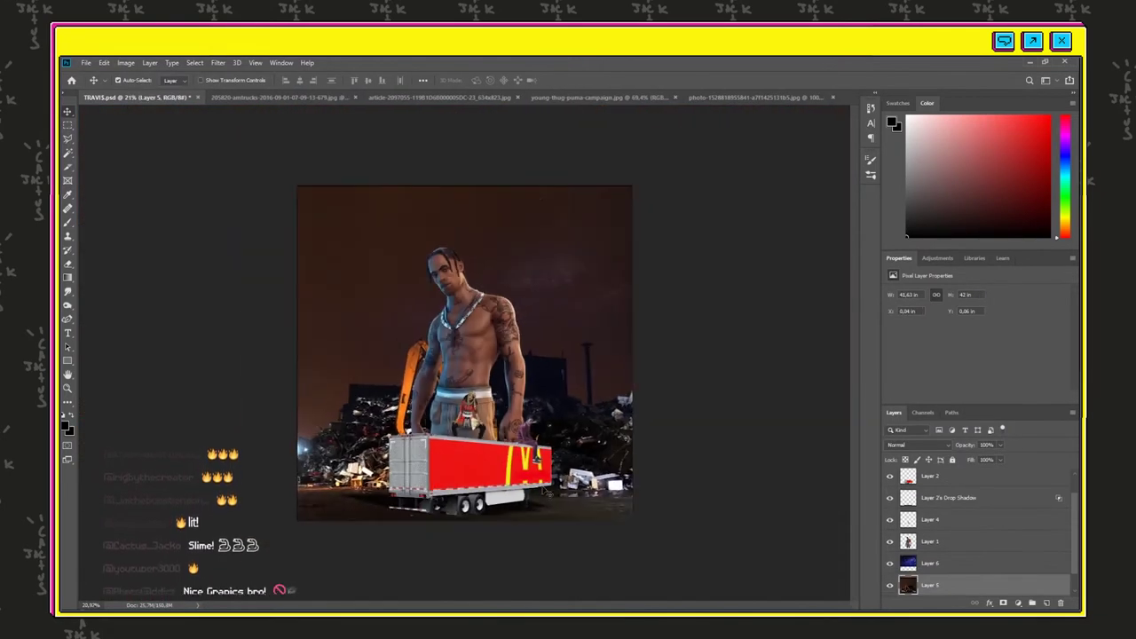
left_click(532, 511)
scroll(689, 388, "up", 6)
left_click_drag(855, 357, 856, 381)
left_click(497, 466)
left_click(126, 63)
mouse_move(153, 92)
left_click(270, 91)
left_click_drag(707, 223, 761, 225)
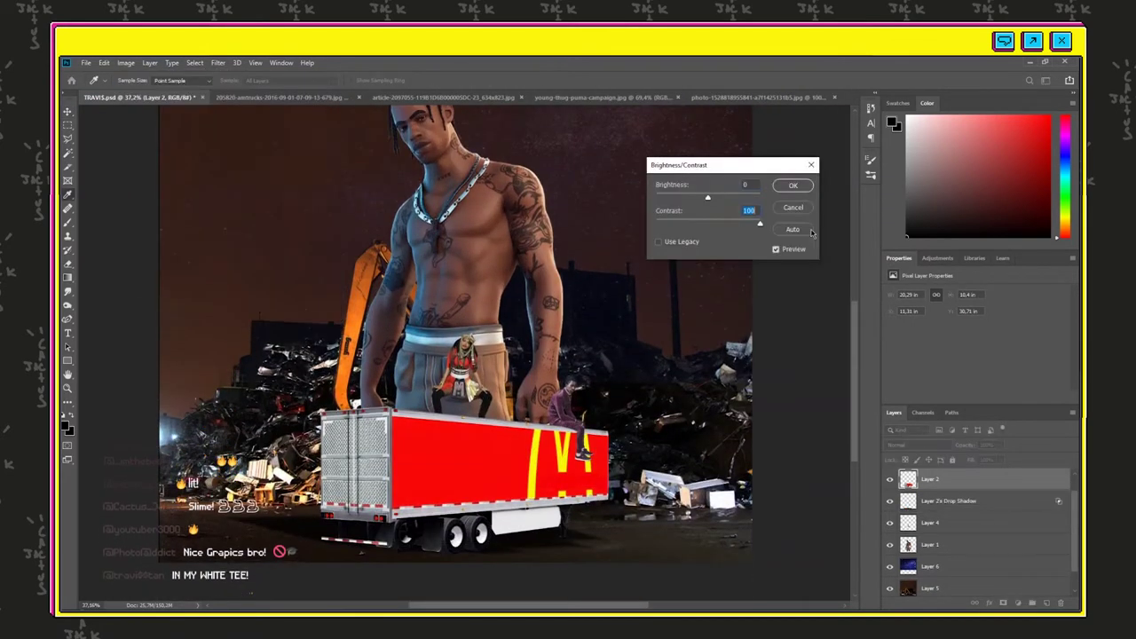
left_click_drag(707, 199, 688, 201)
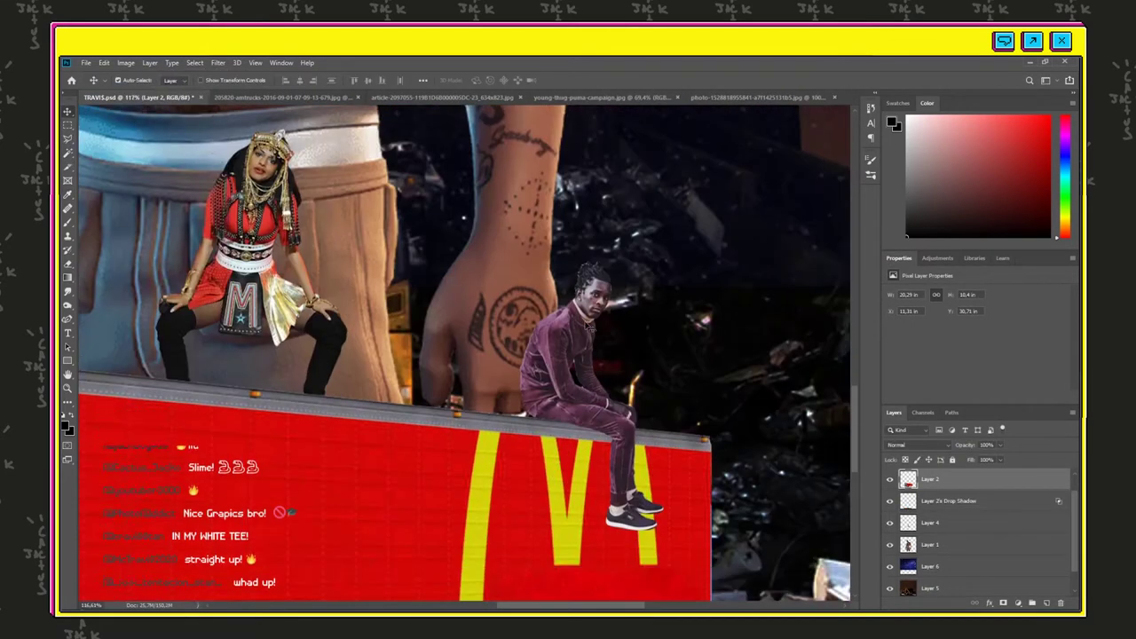
- Apply Brightness/Contrast to the seated figure in purple with brightness 26 and contrast 33
left_click(125, 62)
left_click(302, 89)
left_click_drag(708, 197, 717, 203)
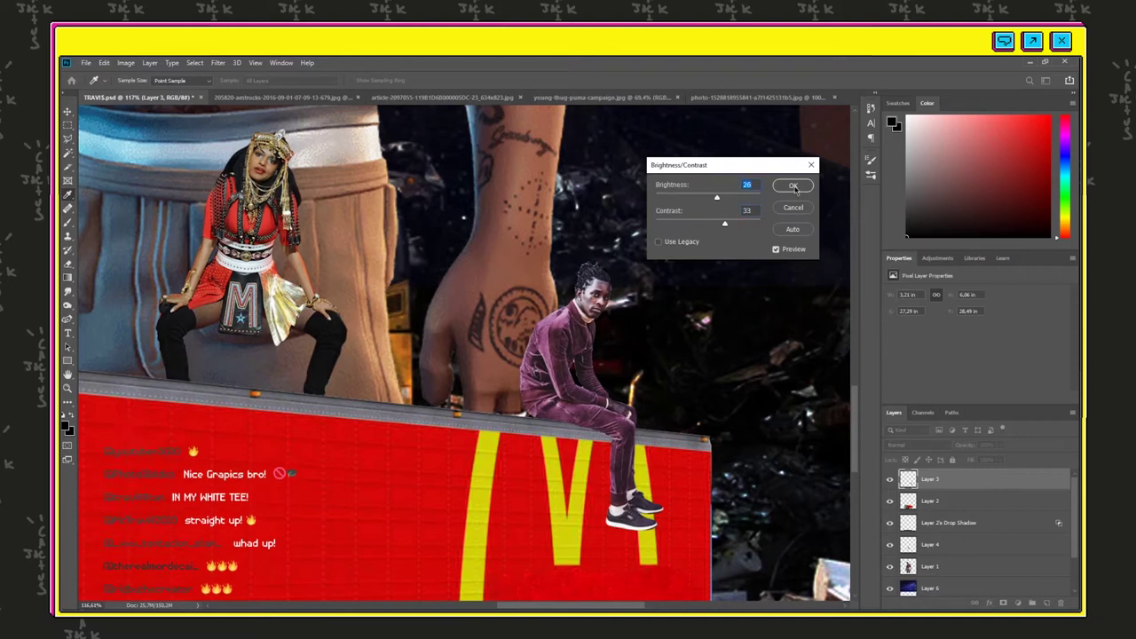
left_click(793, 186)
- Give the seated purple figure's layer an inner shadow and a soft black Multiply drop shadow
left_click(987, 602)
left_click(965, 537)
left_click_drag(846, 340, 874, 340)
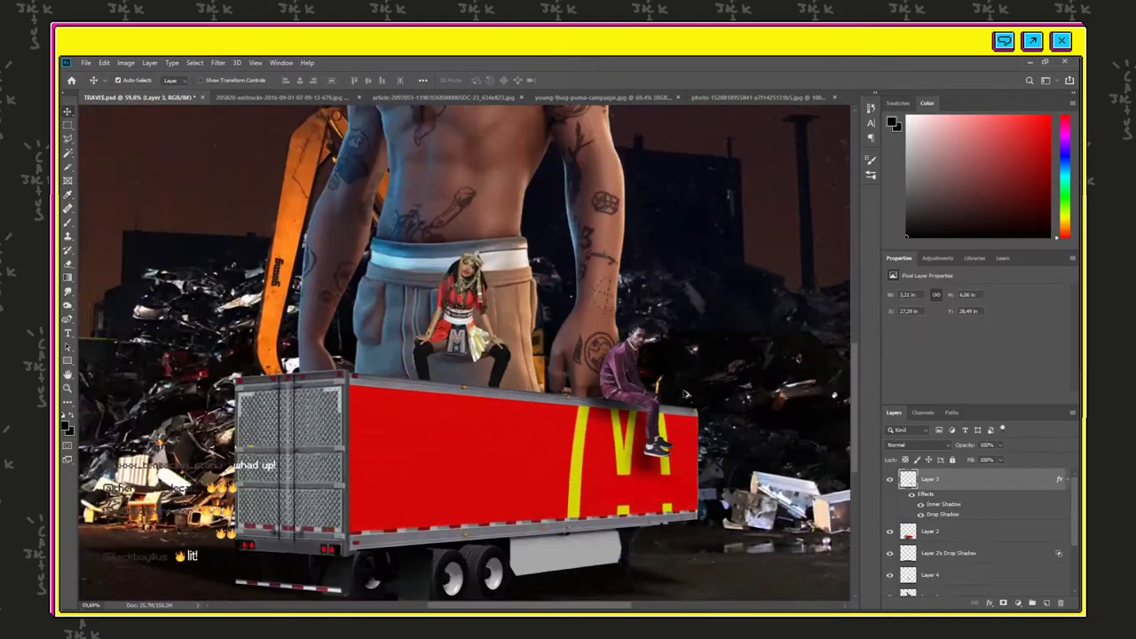
scroll(685, 393, "up", 2)
double_click(946, 516)
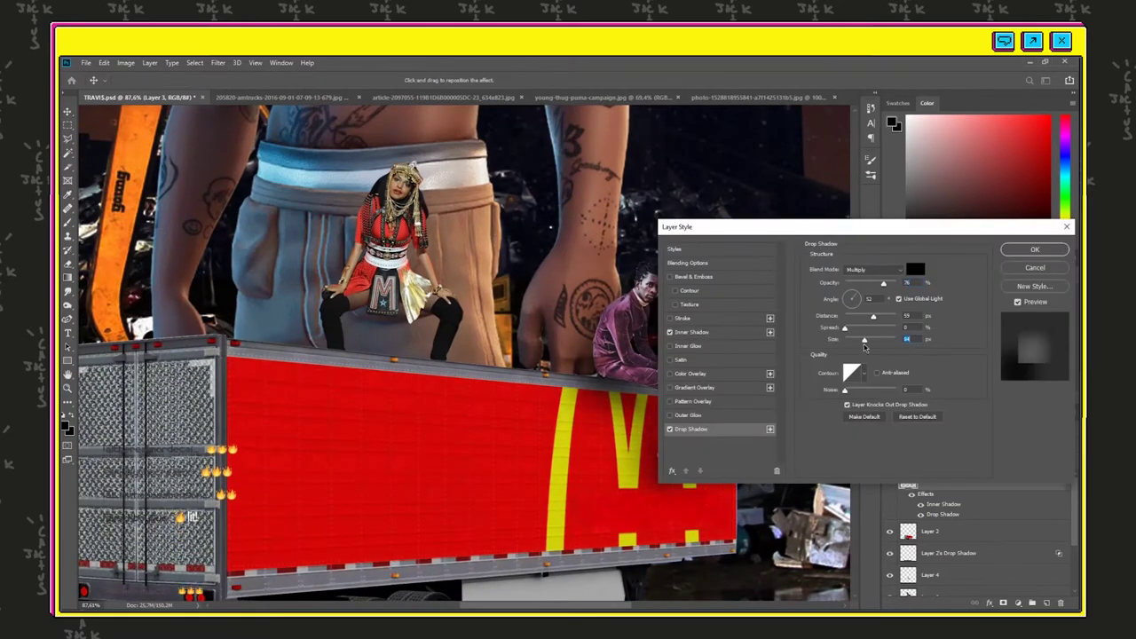
left_click_drag(822, 232, 906, 218)
key("Return")
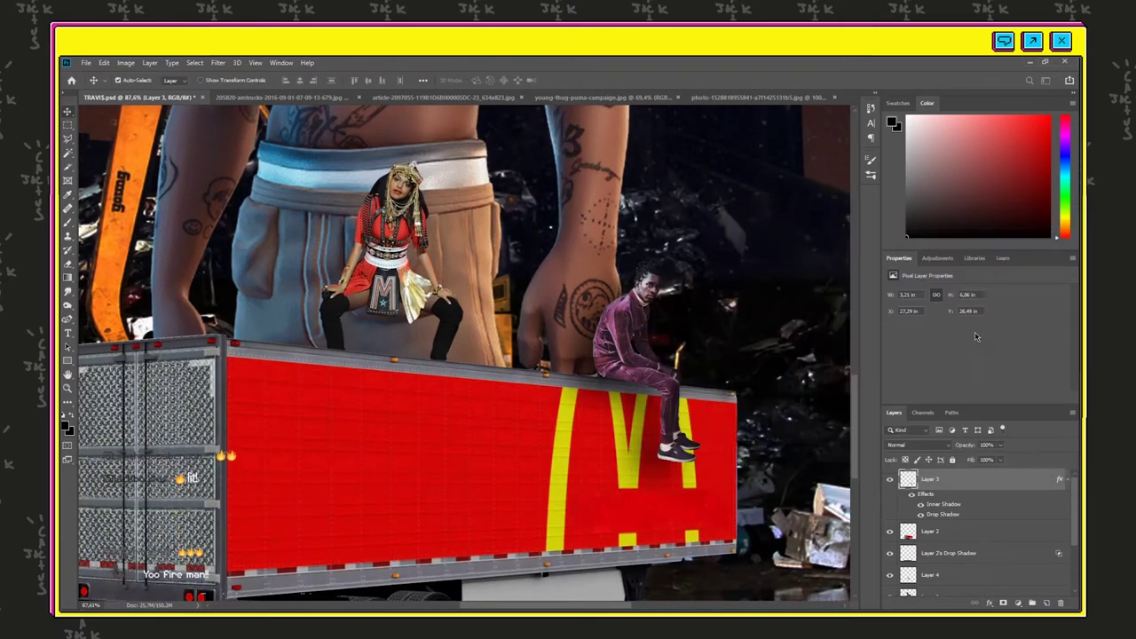
- Nudge the purple figure slightly along the trailer's roof edge and split its shadow effects into separate layers
scroll(568, 372, "down", 10)
scroll(591, 372, "up", 9)
scroll(624, 286, "down", 3)
scroll(748, 384, "up", 5)
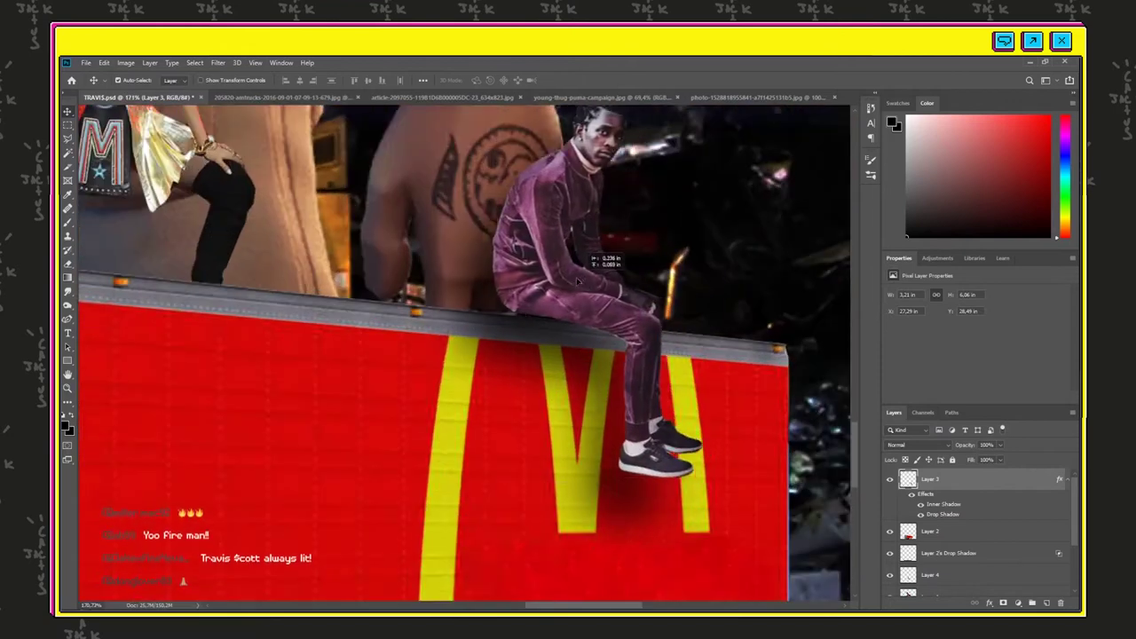
left_click(149, 62)
mouse_move(200, 195)
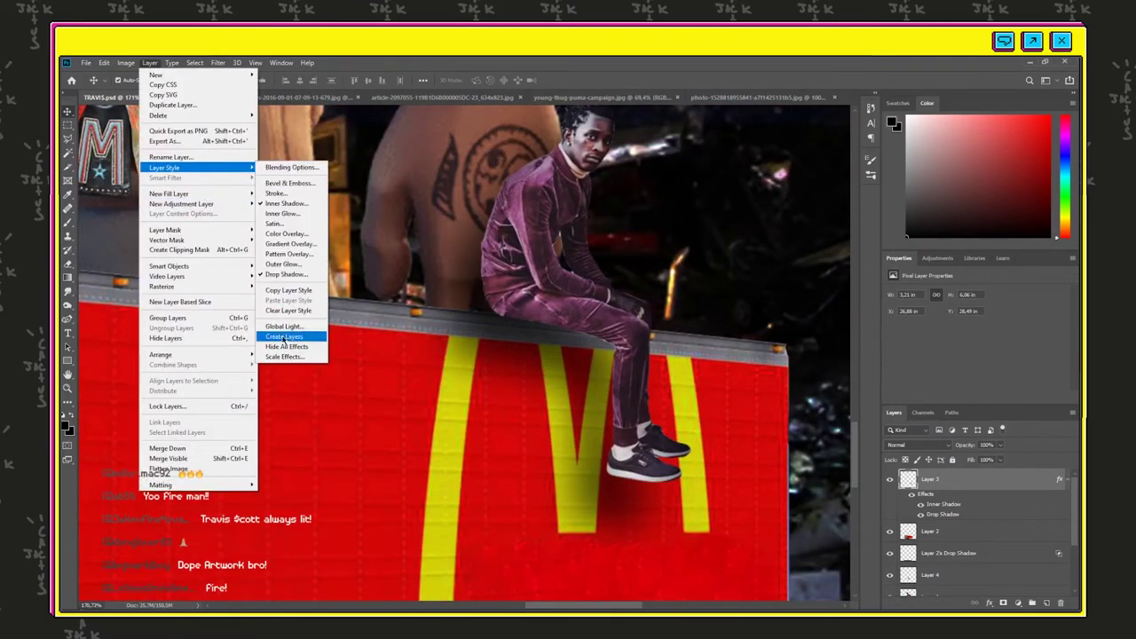
left_click(293, 338)
- Mask the purple figure's drop-shadow layer with a soft black brush where it spills beyond the trailer, and reposition the shadow
left_click(906, 524)
left_click(1003, 603)
key("b")
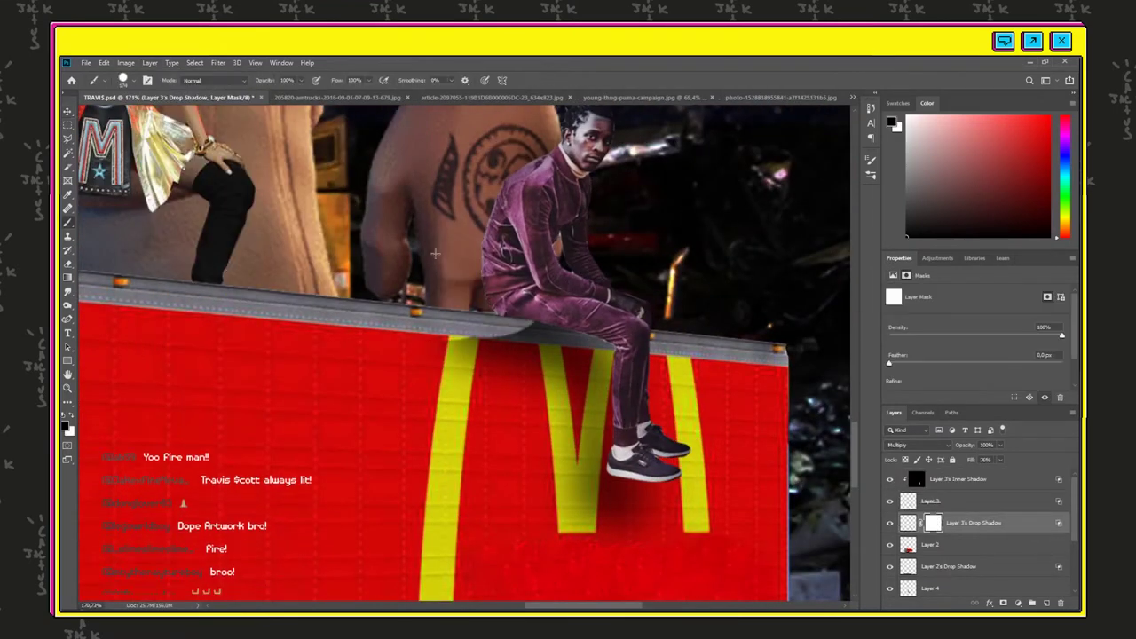
left_click(135, 80)
key("Return")
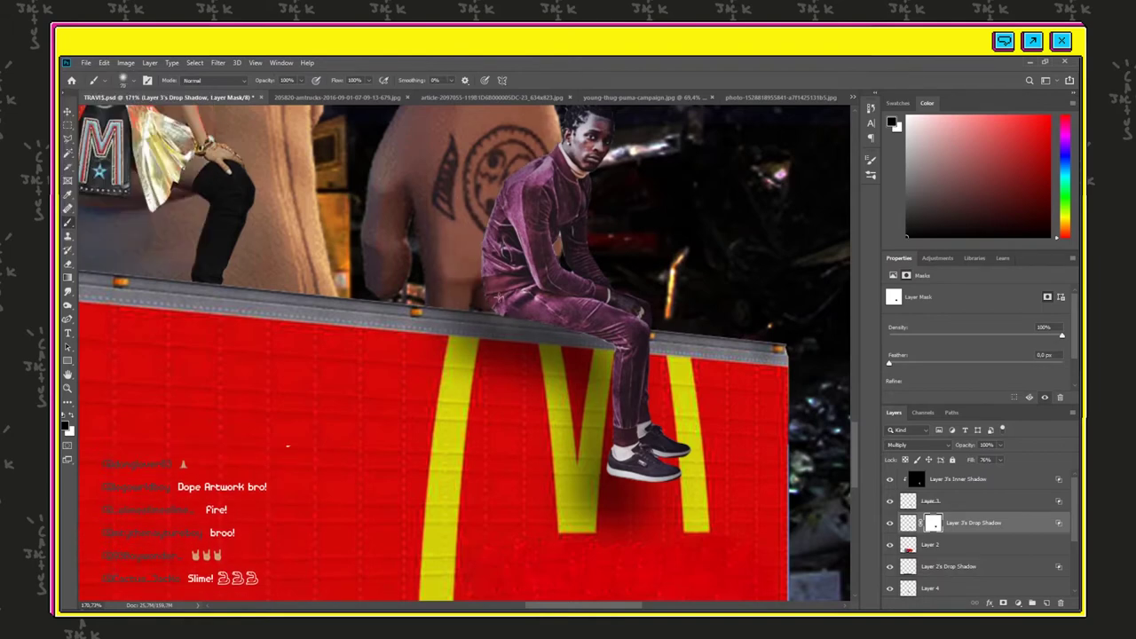
left_click(65, 112)
left_click_drag(616, 366, 596, 334)
- Retouch the purple figure's drop shadow and its mask with the brush where the figure sits on the trailer's edge
scroll(653, 373, "down", 12)
scroll(692, 408, "up", 9)
scroll(473, 263, "up", 3)
key("b")
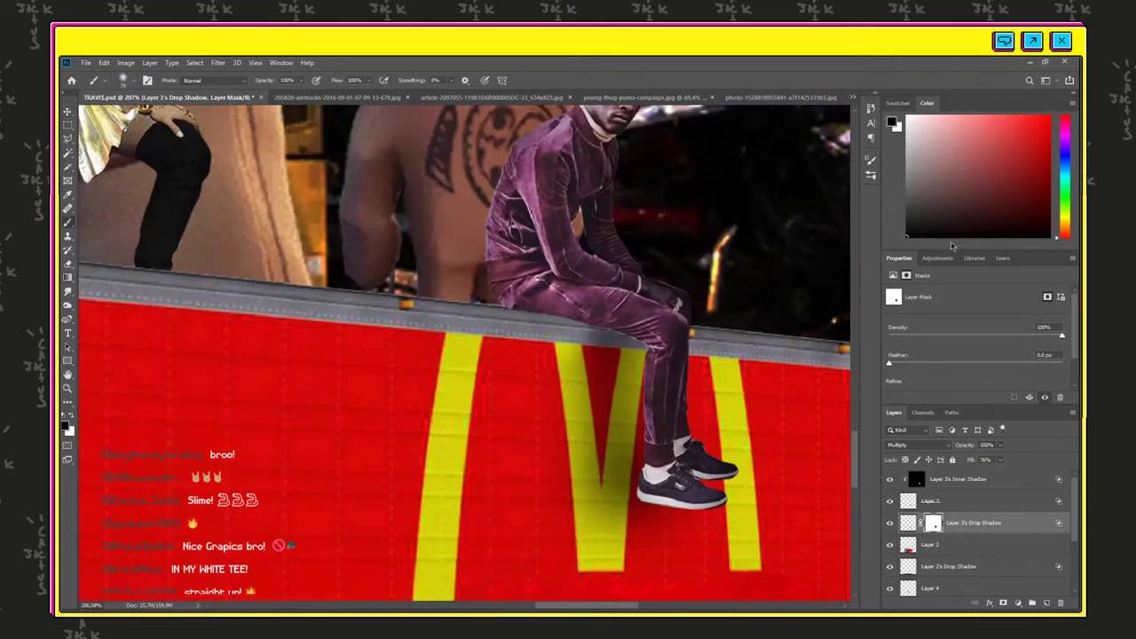
left_click(908, 522)
left_click(625, 321)
scroll(675, 346, "down", 9)
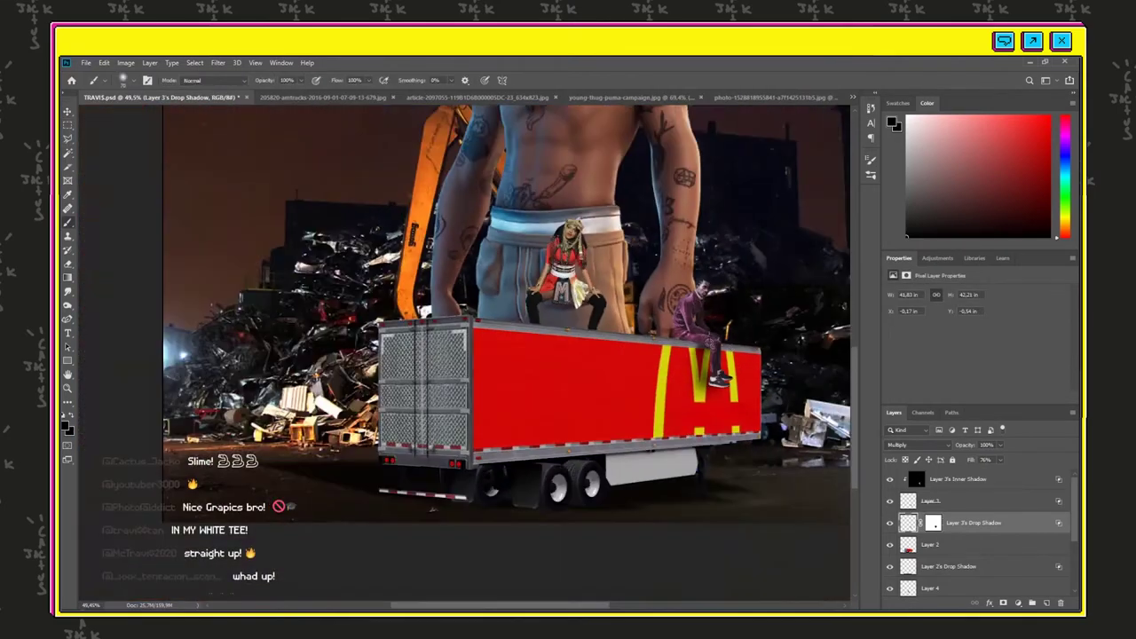
scroll(661, 341, "up", 10)
left_click(933, 524)
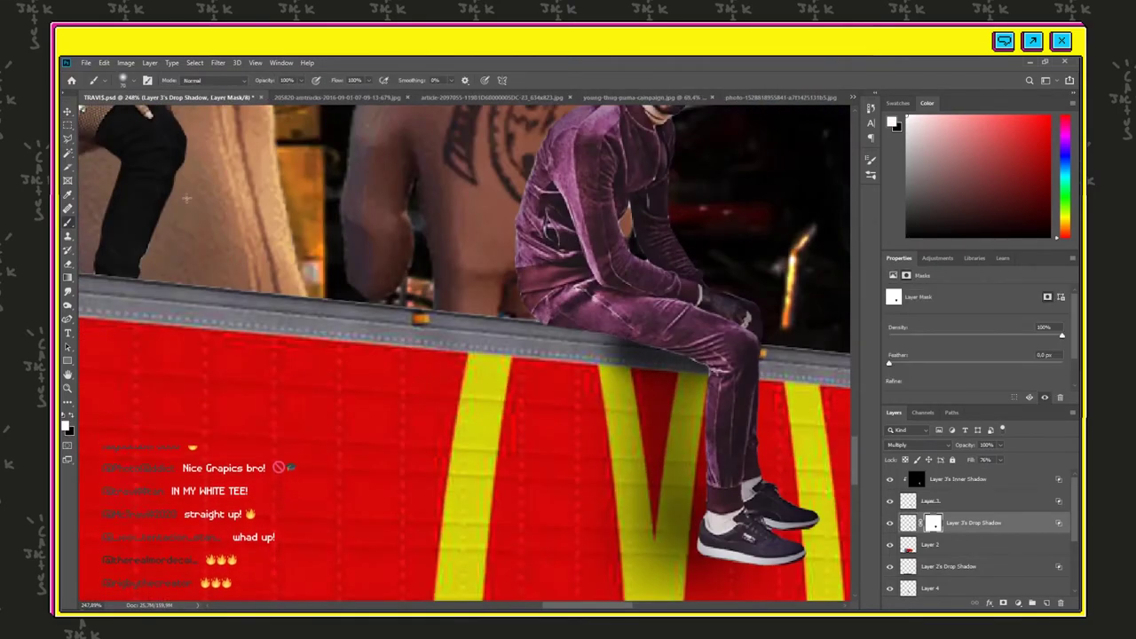
key("v")
- Move Layer 6 up the layer stack and turn it into a dark navy overlay in Color blend mode
scroll(750, 335, "down", 6)
left_click(971, 482)
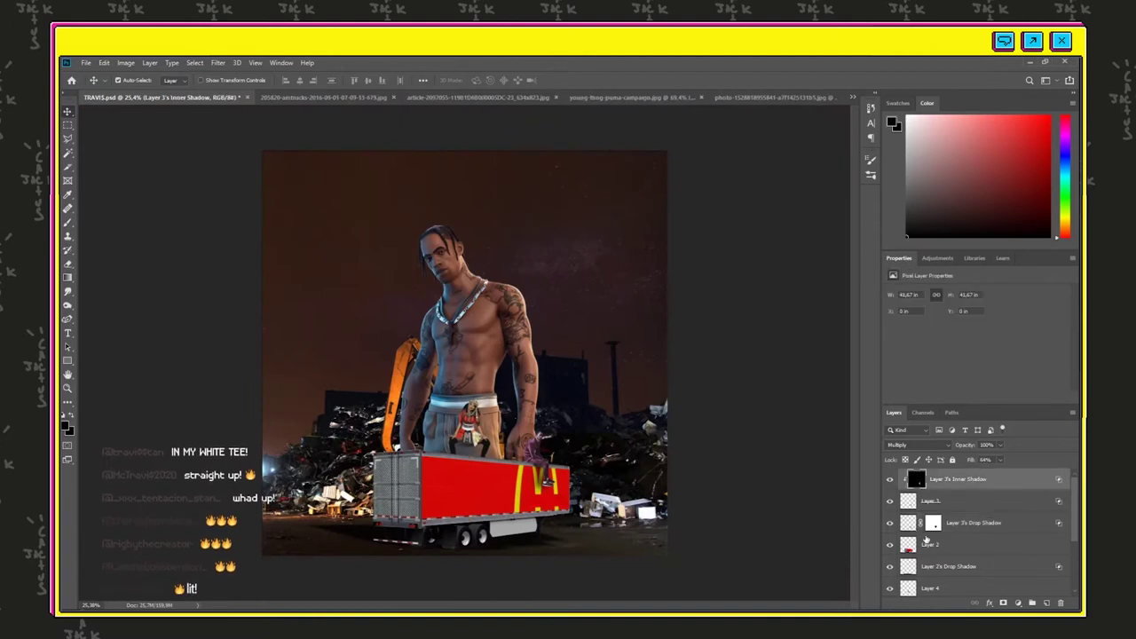
left_click(900, 568)
left_click(626, 277)
left_click_drag(943, 584, 932, 478)
left_click(918, 445)
left_click(918, 583)
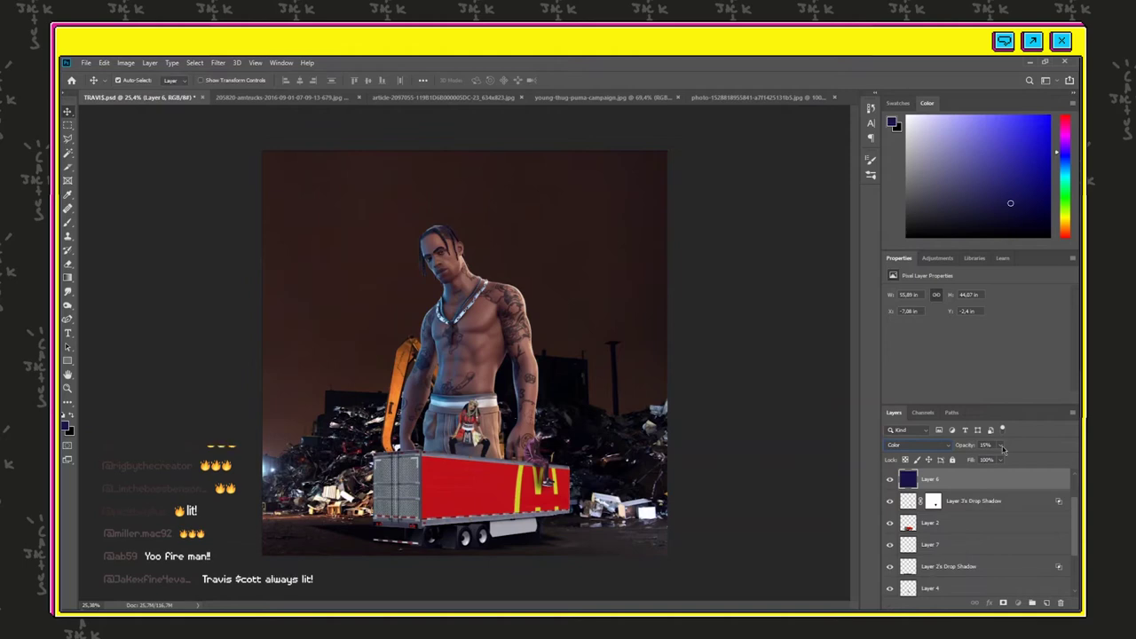
scroll(506, 471, "up", 3)
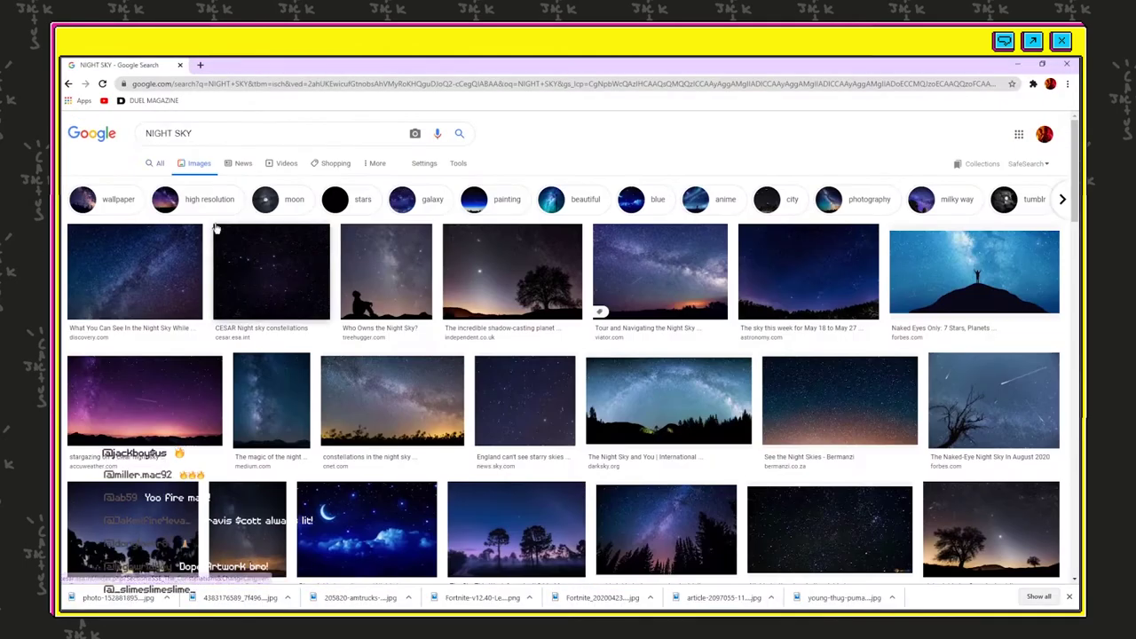
- Switch to the browser and search Google Images for FIRE BLACK BACGGROUND
triple_click(169, 134)
type("FIRE BLACK BACGGROUND")
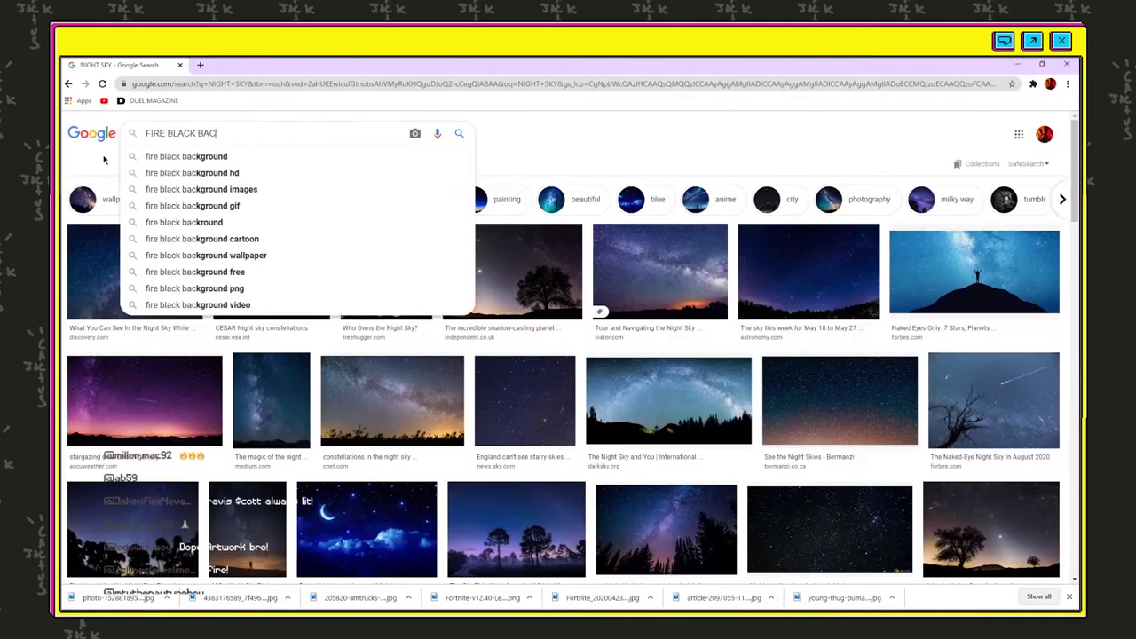
key("Return")
scroll(868, 327, "down", 3)
scroll(868, 327, "up", 3)
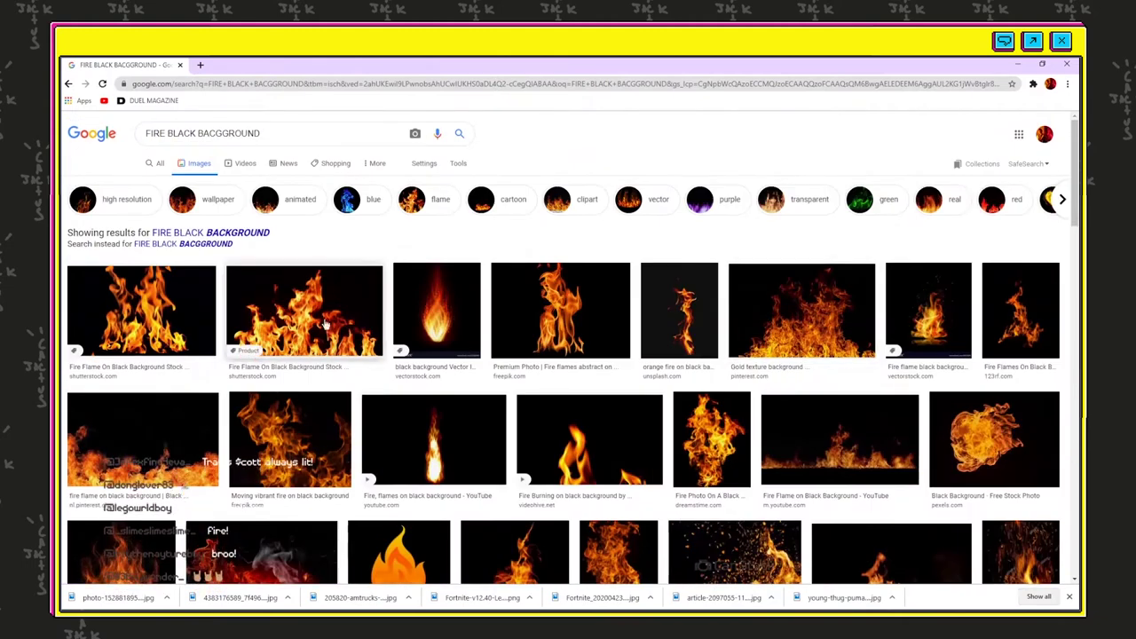
- Open the Shutterstock picture of wide orange flames on black from the results and save the image
left_click(342, 321)
scroll(845, 297, "down", 5)
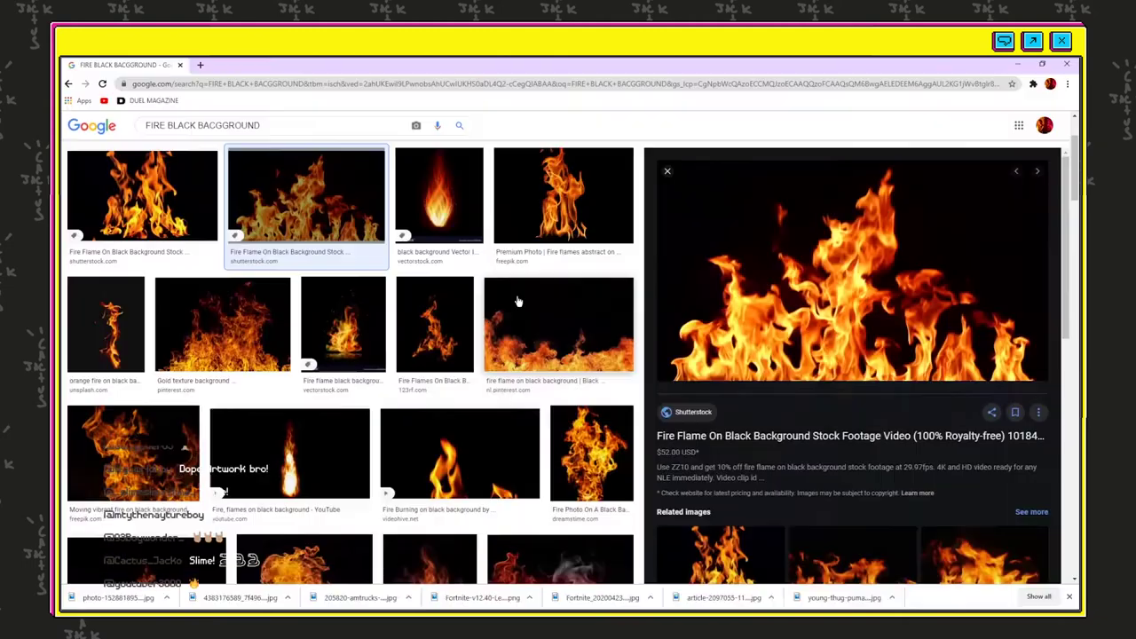
right_click(793, 354)
left_click(847, 451)
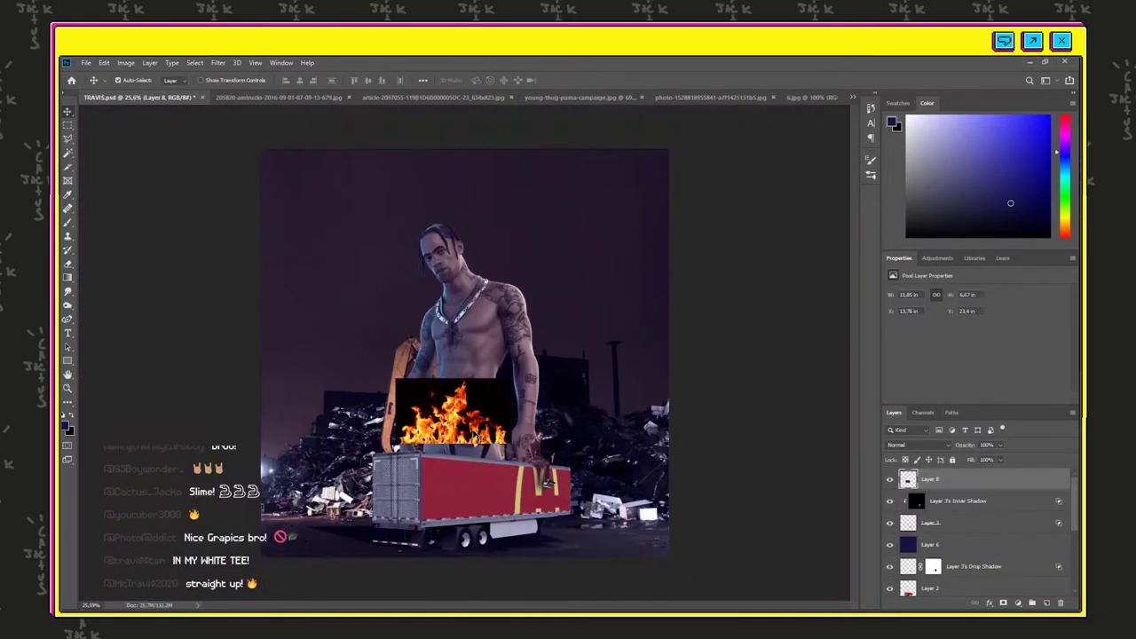
- Back in Photoshop, set the pasted fire layer to Lighten blending and enlarge it to spread around the trailer
left_click(918, 445)
left_click(914, 449)
key("ctrl+t")
left_click_drag(526, 422, 465, 402)
left_click_drag(604, 344, 617, 337)
left_click(568, 80)
- Place the fire layer behind the trailer, directly above Layer 1, and give it a layer mask for brushing
left_click_drag(994, 479, 986, 512)
scroll(1006, 517, "down", 3)
scroll(986, 509, "down", 2)
scroll(986, 509, "up", 3)
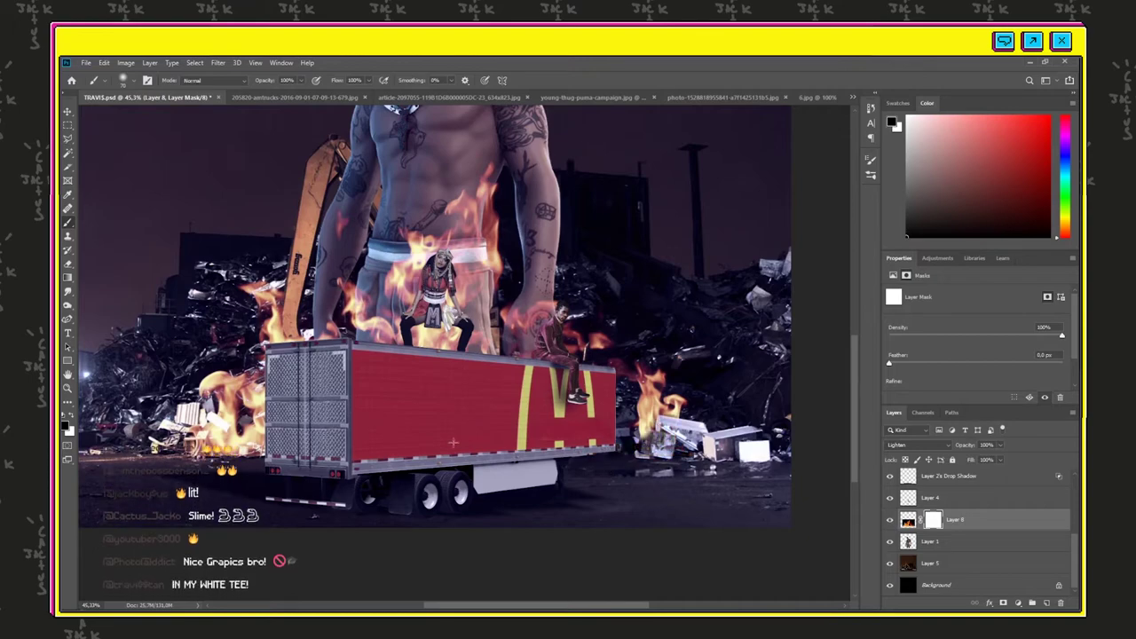
scroll(543, 231, "down", 4)
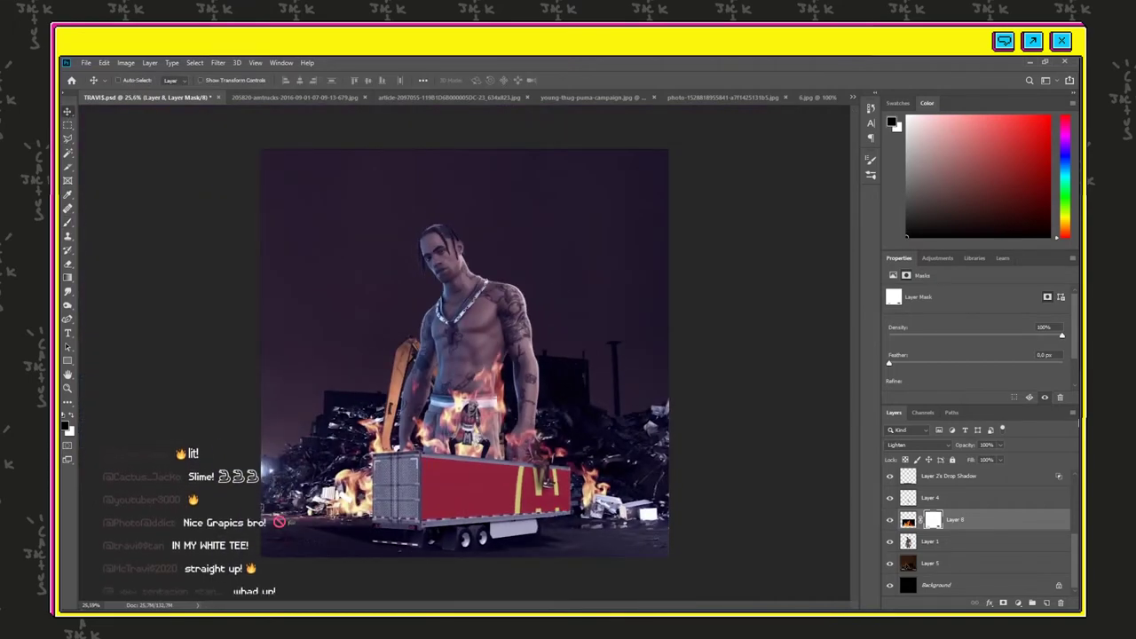
- Examine the flames, the seated figures and their shadows on the trailer up close and in the full composition
scroll(478, 440, "up", 6)
scroll(479, 439, "up", 2)
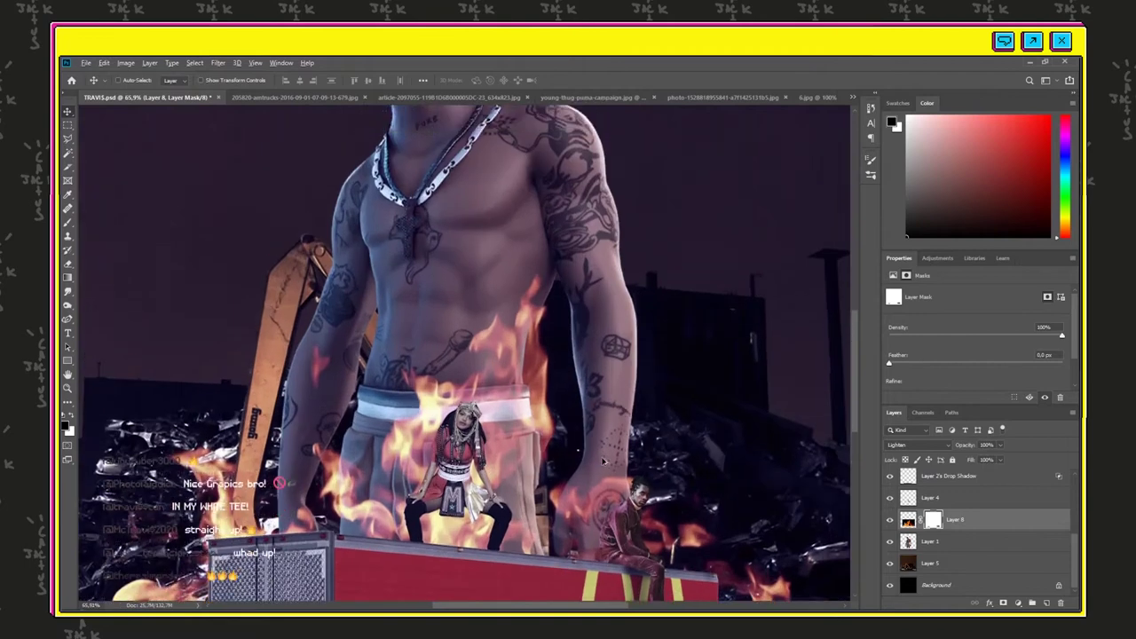
scroll(757, 448, "down", 5)
scroll(624, 436, "up", 10)
scroll(967, 505, "up", 1)
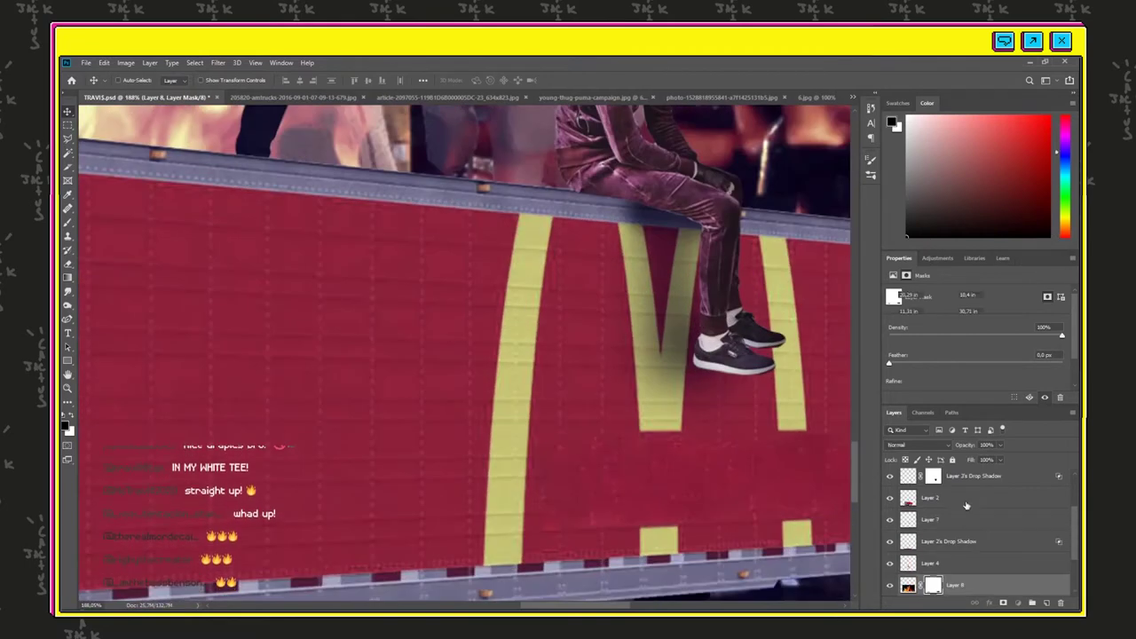
left_click(967, 501)
scroll(825, 108, "right", 2)
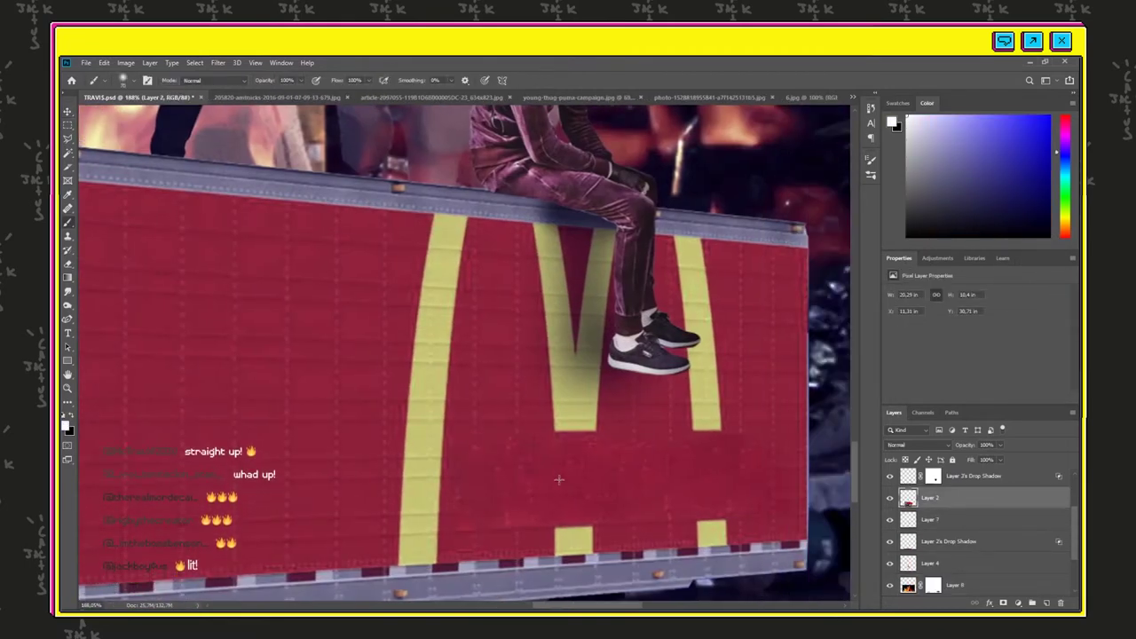
scroll(536, 381, "down", 10)
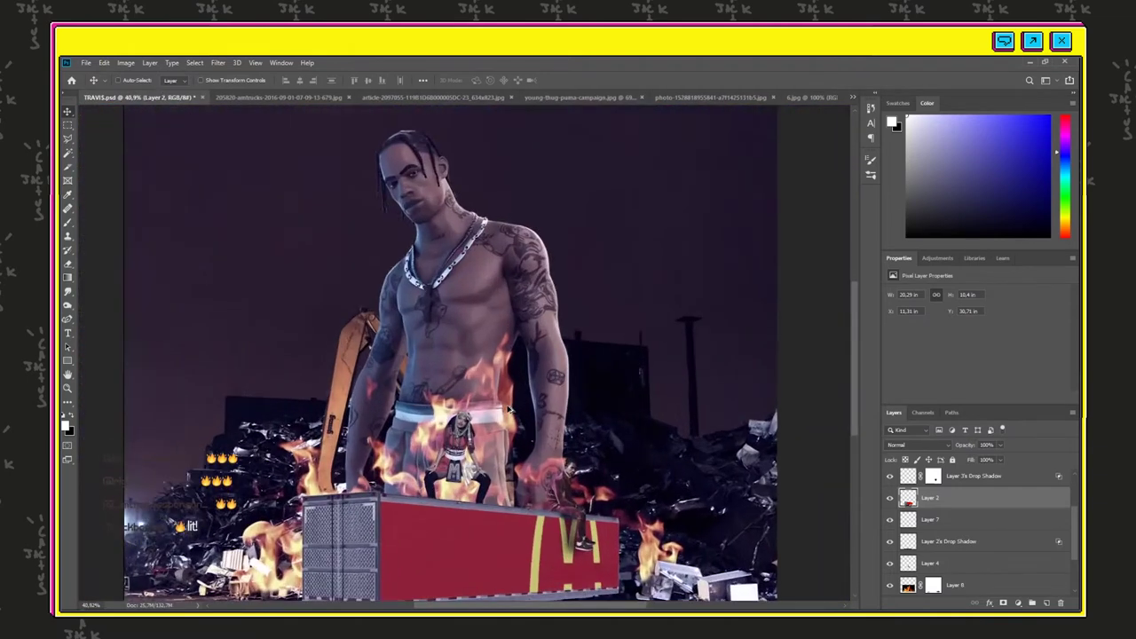
scroll(508, 412, "up", 5)
scroll(587, 539, "down", 3)
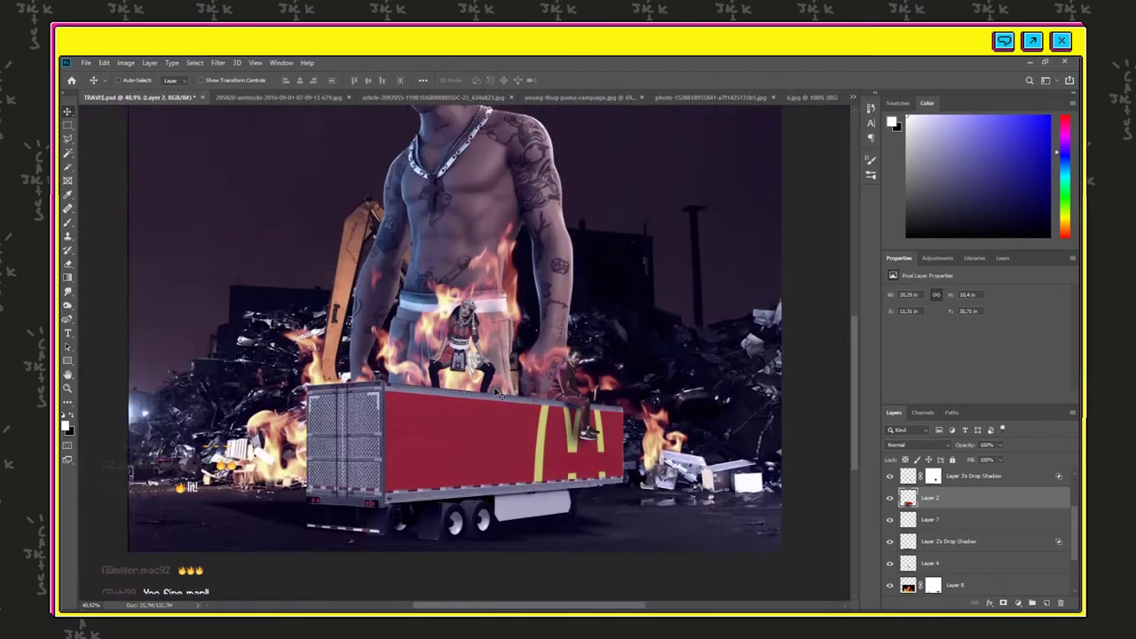
- Switch to the browser and search Google Images for BLACK SPACESHIP, looking through the results
key("alt+Tab")
triple_click(355, 132)
type("BLACK SPACESHIP")
key("Return")
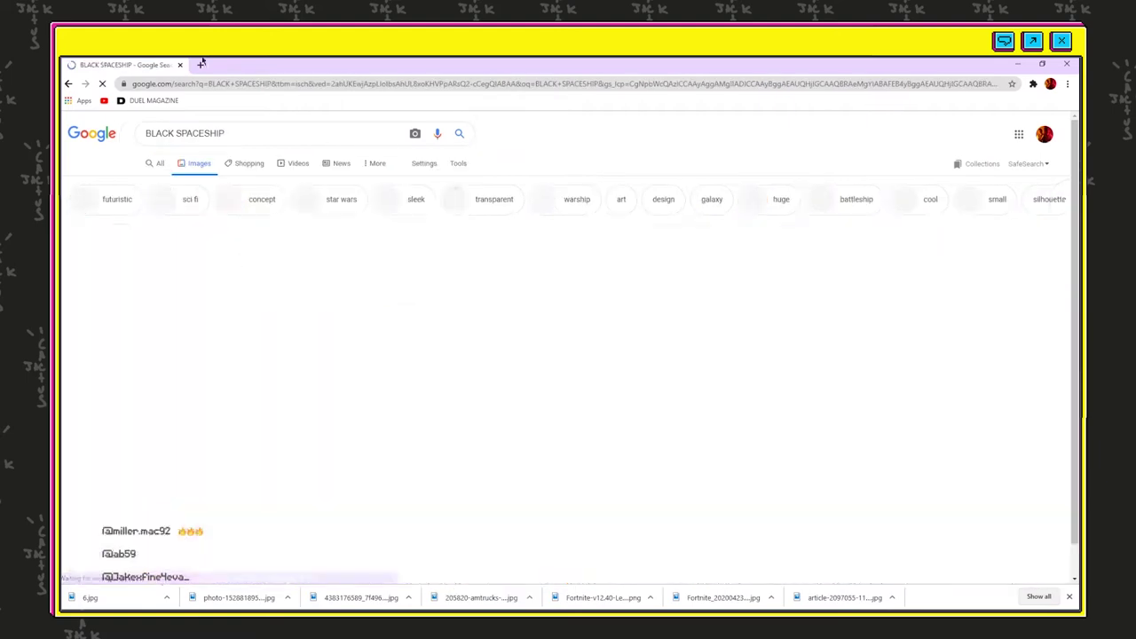
scroll(459, 191, "down", 3)
scroll(458, 190, "down", 10)
scroll(459, 190, "up", 13)
- Run another image search with SPACEX in the query and look over the results
type("SPA")
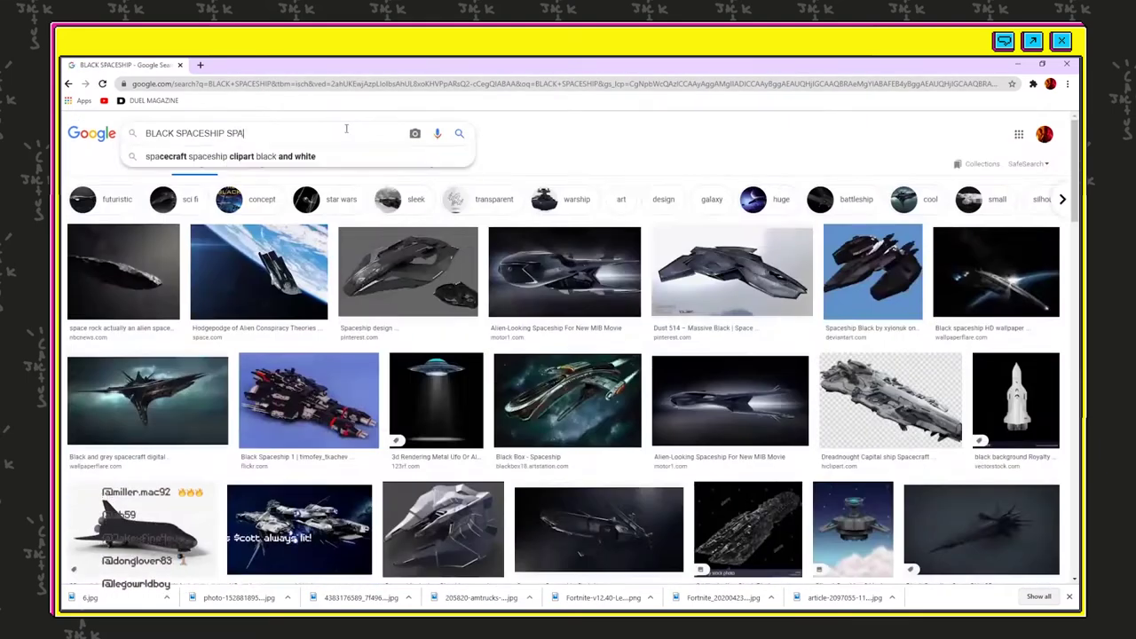
type("CEX")
key("Return")
scroll(424, 178, "down", 3)
scroll(423, 177, "up", 3)
- Search Google Images for DPACE X FALCON MID AIR and look through the rocket pictures
left_click_drag(363, 137, 62, 140)
type("DPACE X FALCON MID AIR")
key("Return")
scroll(456, 367, "down", 15)
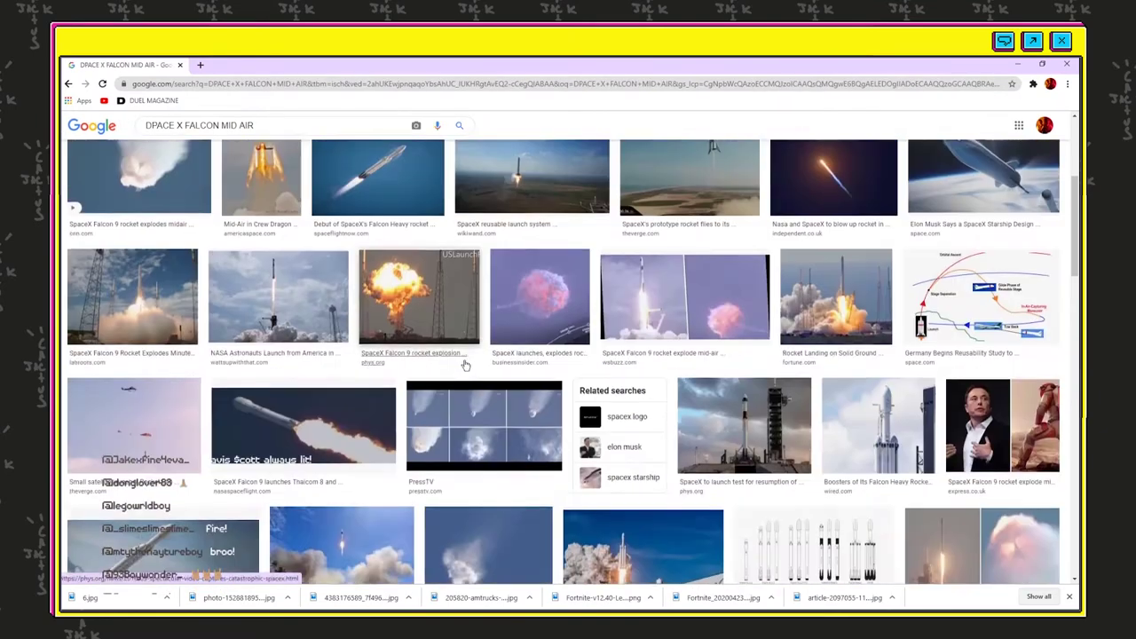
scroll(289, 384, "down", 2)
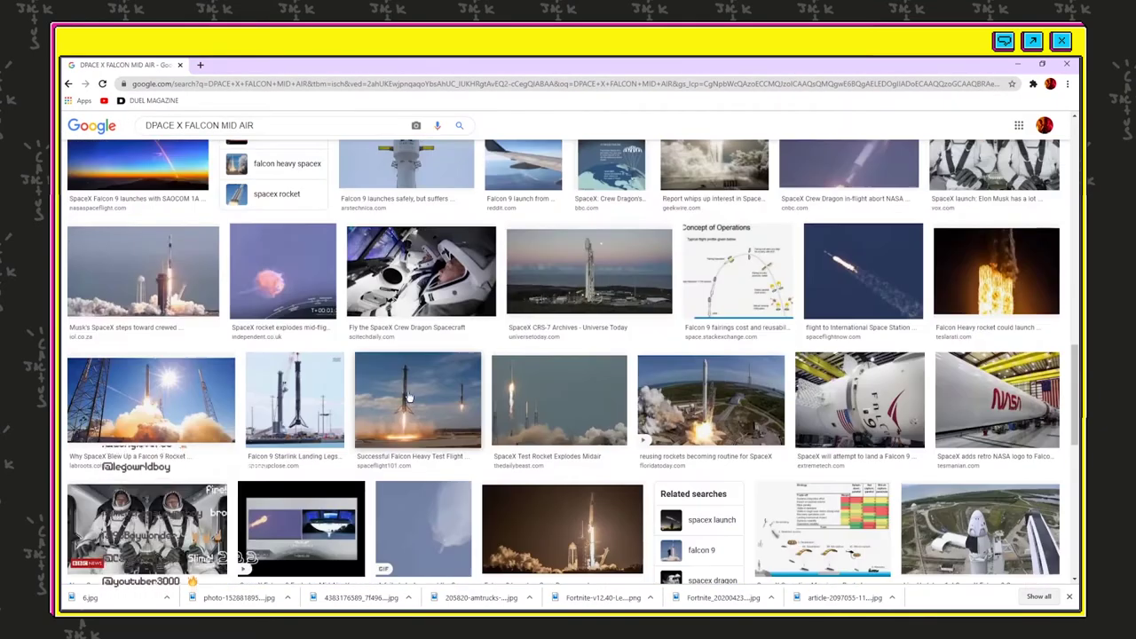
- Open the picture of two rocket boosters landing with flames beneath them and save the image
left_click(288, 390)
right_click(768, 295)
left_click(823, 355)
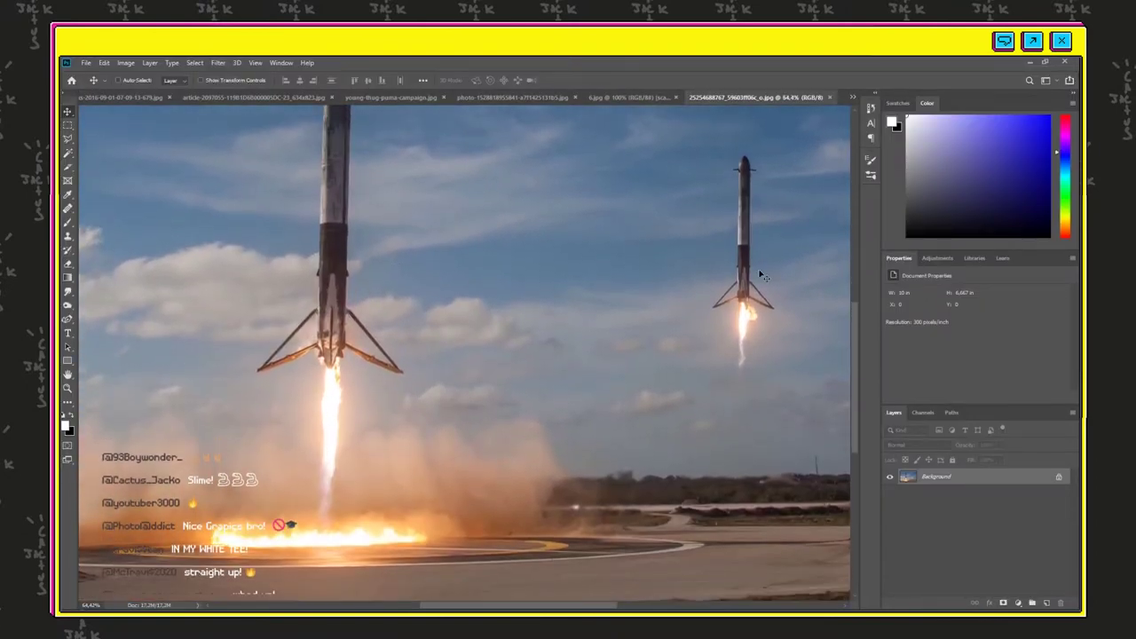
- In Photoshop, outline the smaller airborne booster and its exhaust flame with the Polygonal Lasso
scroll(762, 274, "up", 10)
scroll(635, 253, "up", 2)
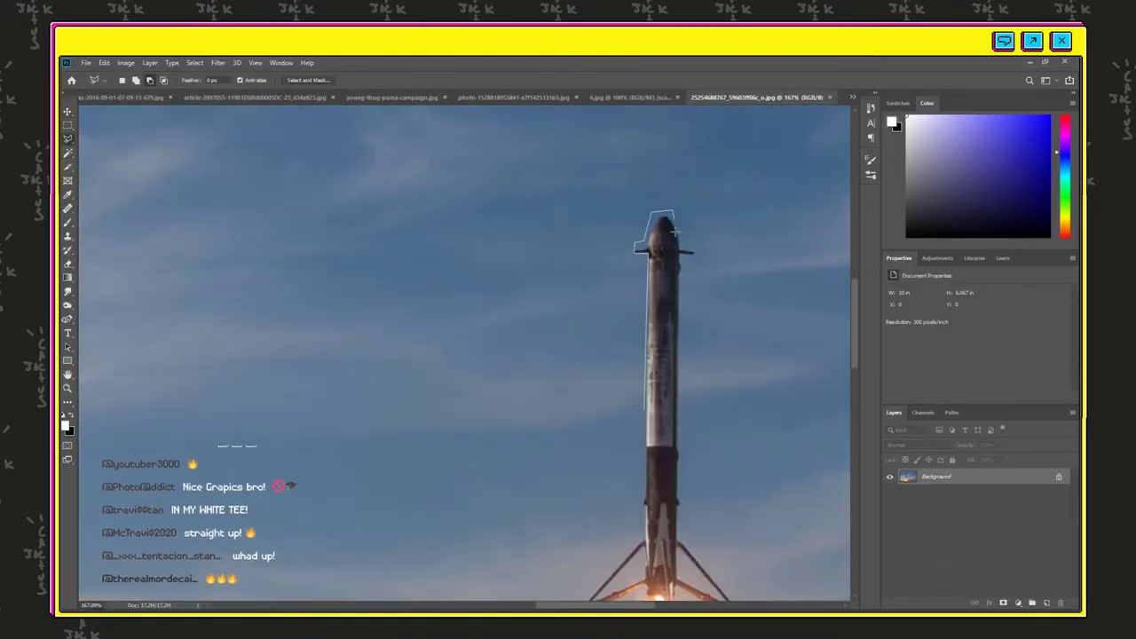
double_click(684, 517)
scroll(717, 368, "down", 4)
left_click(746, 547)
left_click(713, 539)
left_click(713, 562)
left_click(691, 569)
scroll(690, 593, "down", 2)
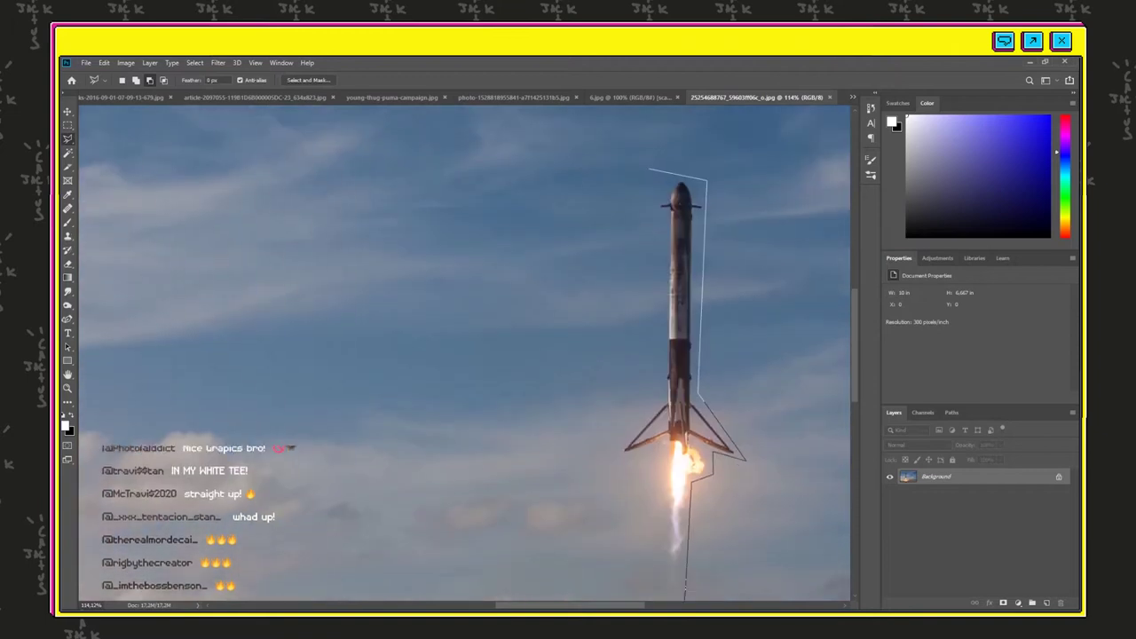
left_click(692, 561)
left_click(651, 561)
left_click(664, 430)
left_click(649, 159)
- Bring the cut-out rocket into TRAVIS.psd beside the large figure's head and apply Brightness/Contrast to it
scroll(426, 246, "down", 6)
key("v")
mouse_move(515, 275)
left_mouse_down()
mouse_move(434, 259)
mouse_move(471, 238)
mouse_move(303, 250)
left_mouse_up()
left_click(126, 63)
mouse_move(140, 90)
left_click(262, 91)
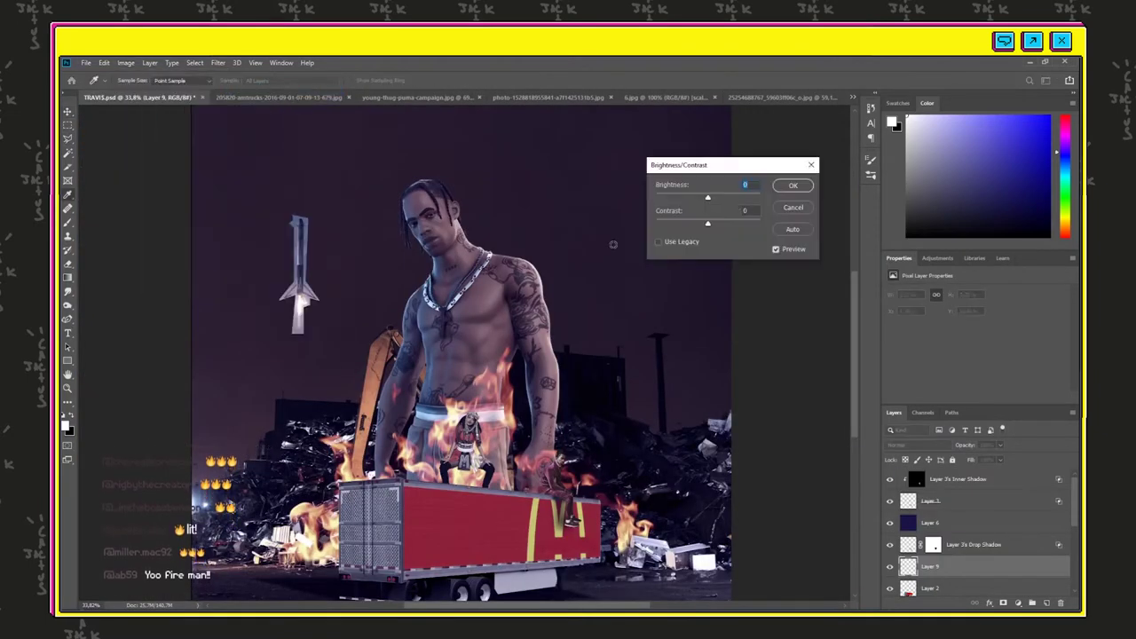
left_click(793, 184)
- Keep the rocket layer on Normal blending, scale it to 37.49% and place it in the sky beyond the figure's head
left_click(918, 443)
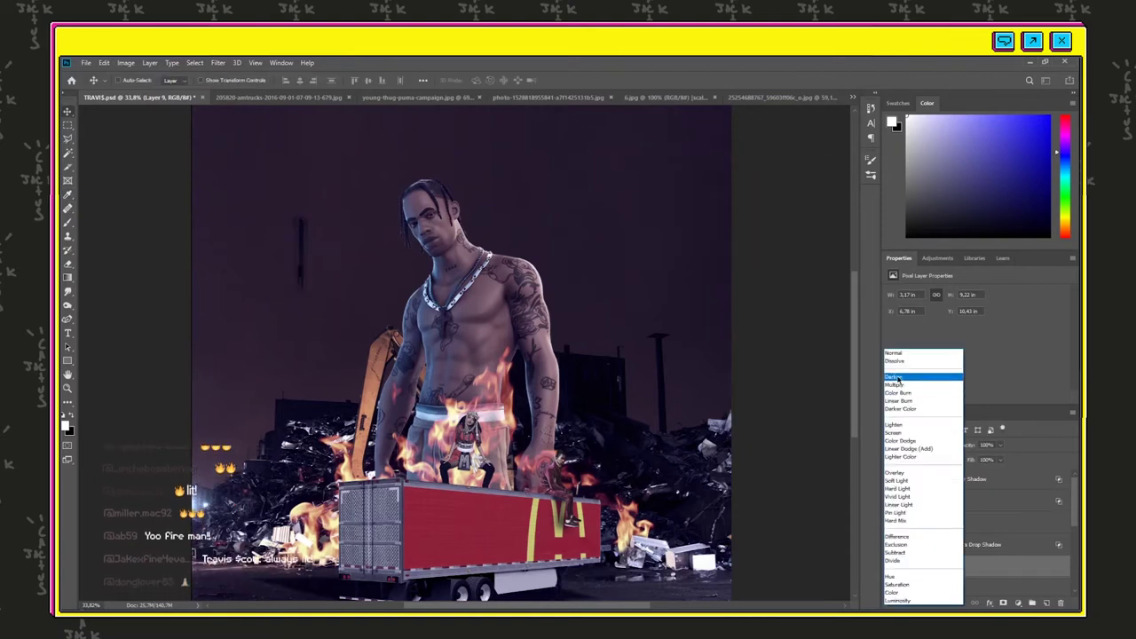
left_click(906, 353)
left_click_drag(306, 228, 561, 186)
key("ctrl+t")
scroll(561, 186, "down", 5)
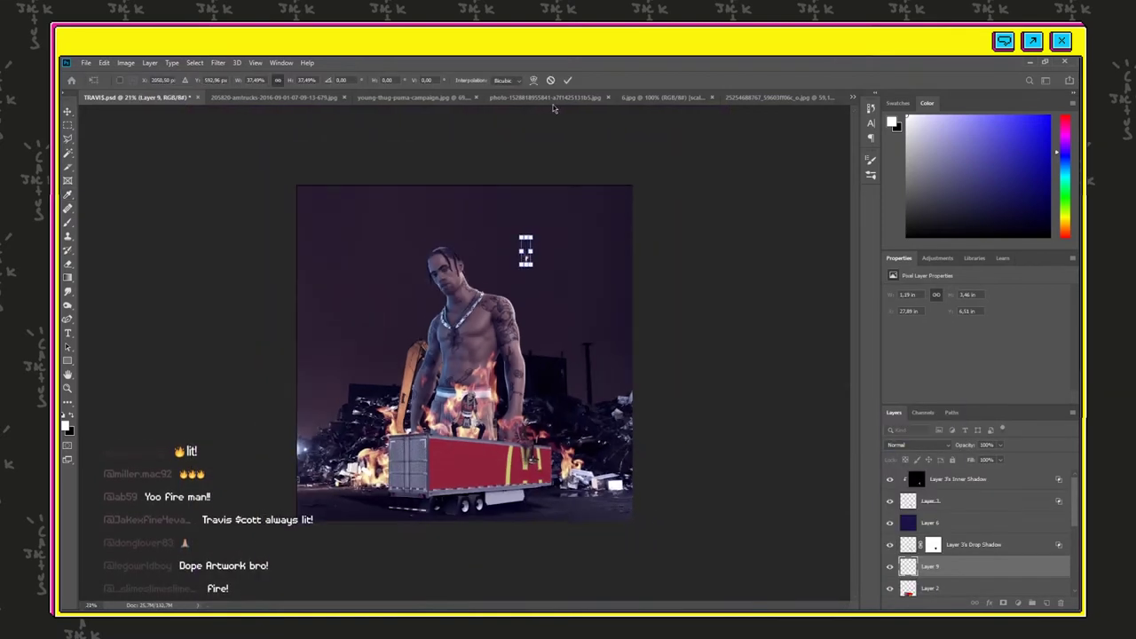
scroll(537, 395, "down", 3)
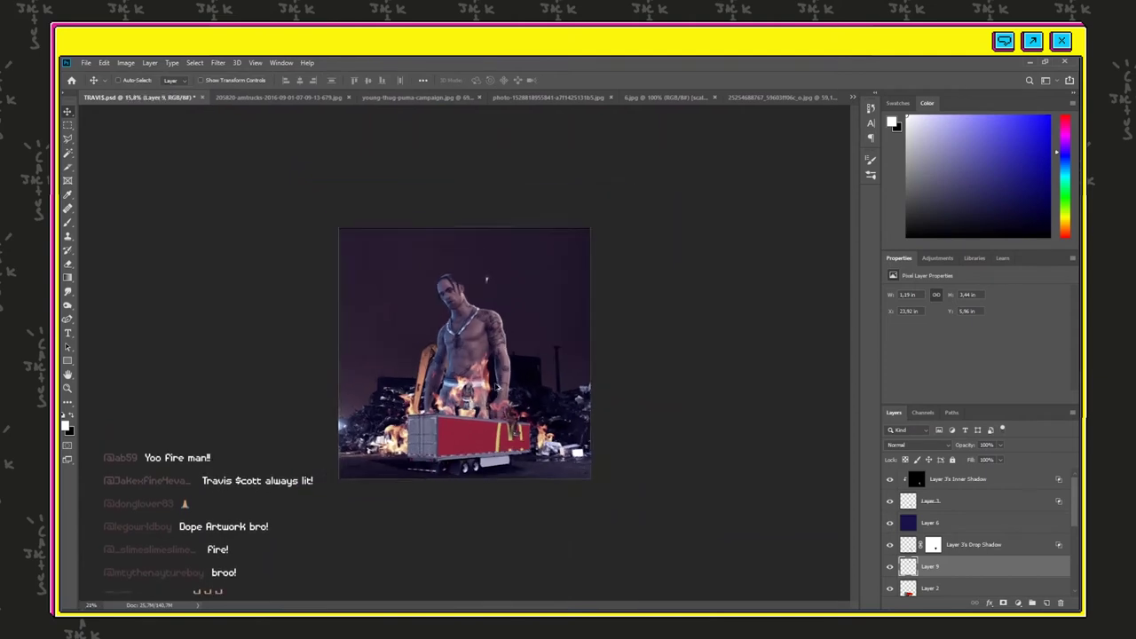
- Delete the flame layer directly above Layer 1
scroll(488, 379, "up", 11)
scroll(987, 543, "down", 5)
left_click(989, 545)
key("Delete")
scroll(490, 482, "down", 5)
scroll(490, 481, "up", 2, "alt")
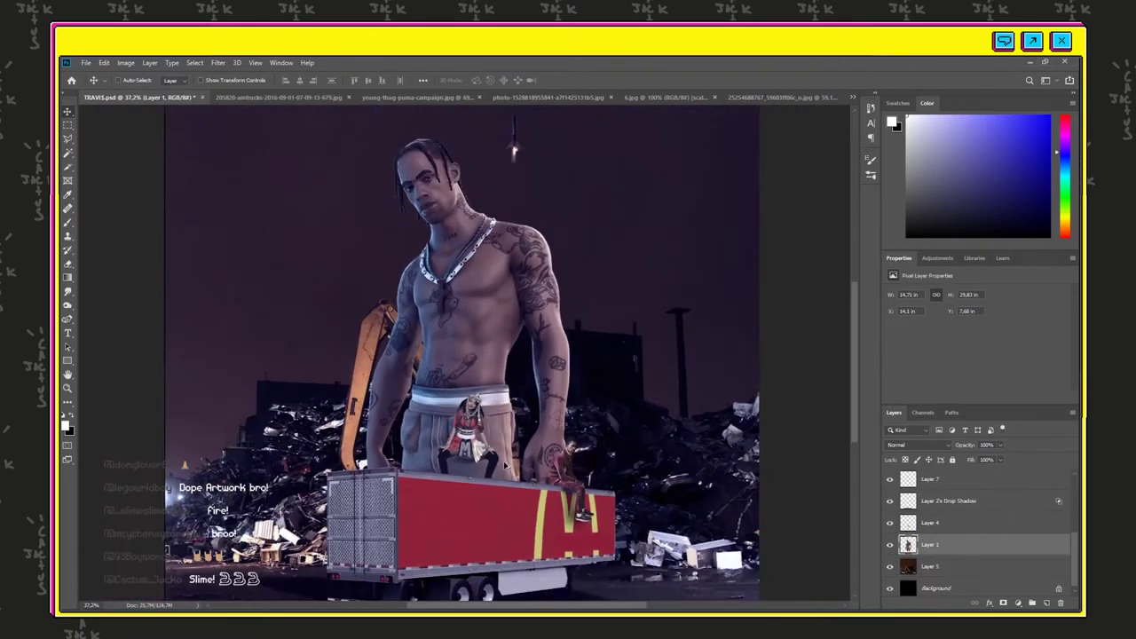
- Add a Brightness/Contrast adjustment layer above Layer 1 with brightness -82 and contrast 7
left_click(940, 257)
left_click(892, 291)
left_click_drag(975, 323, 900, 324)
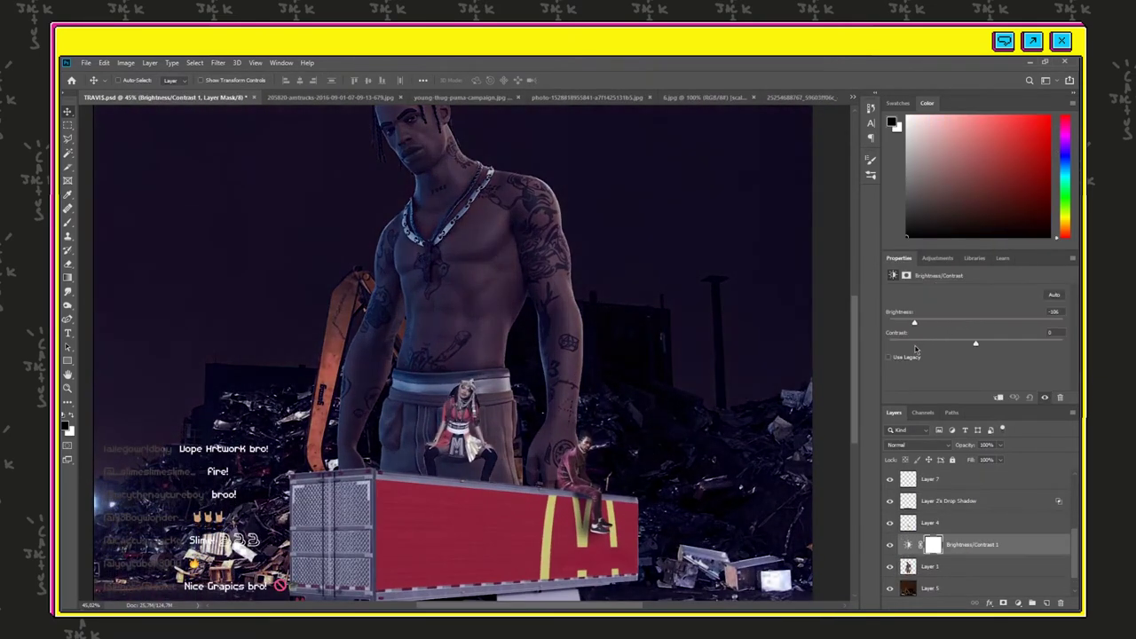
scroll(798, 346, "down", 5)
mouse_move(976, 344)
left_mouse_down()
mouse_move(1063, 346)
mouse_move(982, 345)
left_mouse_up()
left_click_drag(900, 324, 929, 325)
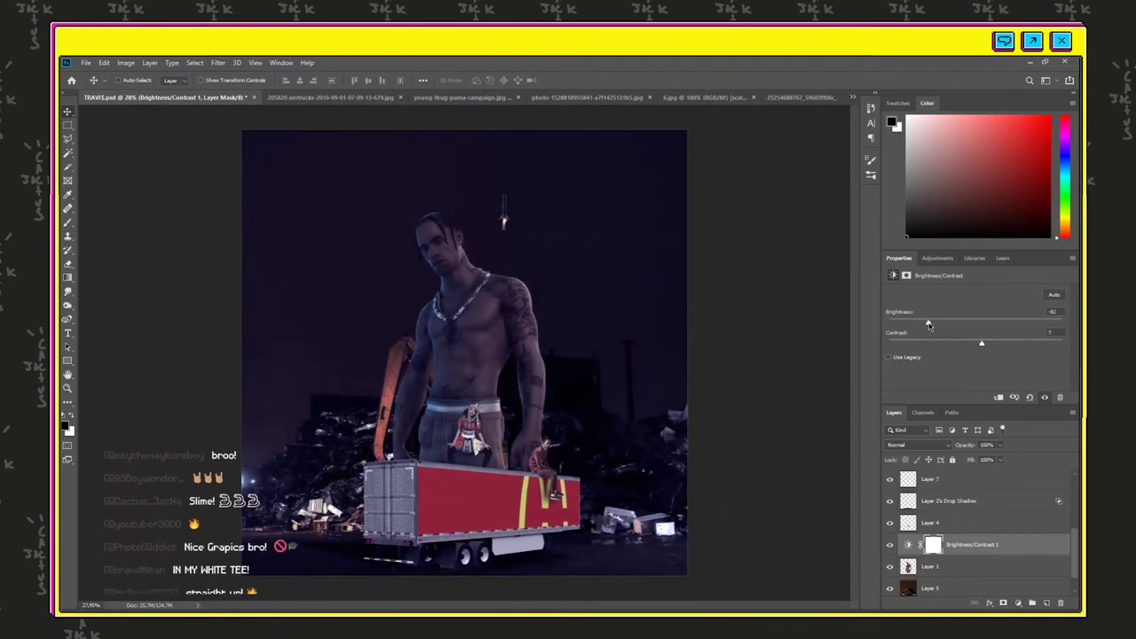
- Move the rocket's Layer 9 beneath the Brightness/Contrast adjustment, directly above Layer 1
double_click(960, 522)
key("Escape")
scroll(969, 520, "up", 3)
left_click(931, 503)
scroll(891, 514, "down", 2)
double_click(972, 524)
key("Escape")
left_click_drag(972, 523, 969, 531)
scroll(568, 241, "up", 3)
scroll(462, 355, "down", 2)
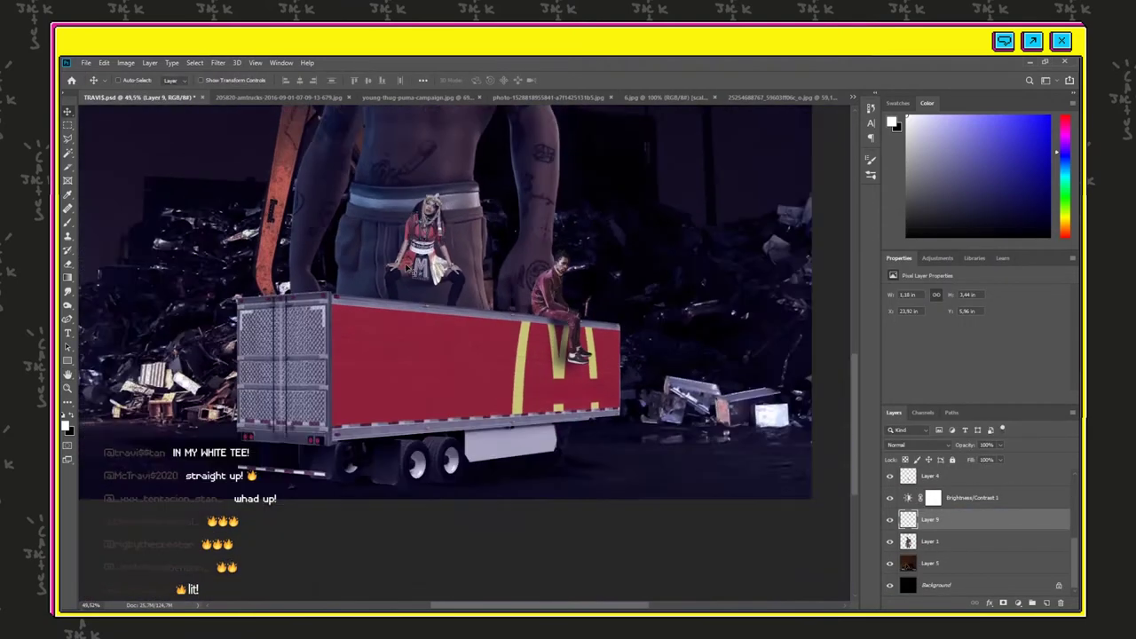
key("ctrl+0")
- Switch to the browser, search Google Images for FIRE LIGHT and save the American Gun Association picture of flying sparks
key("alt+Tab")
left_click_drag(257, 124, 83, 134)
type("FIRE LIGHT")
key("Return")
left_click(675, 400)
right_click(861, 284)
left_click(887, 393)
- Search Google Images for PILE OF SNEAKERS ON FIRE
type("P")
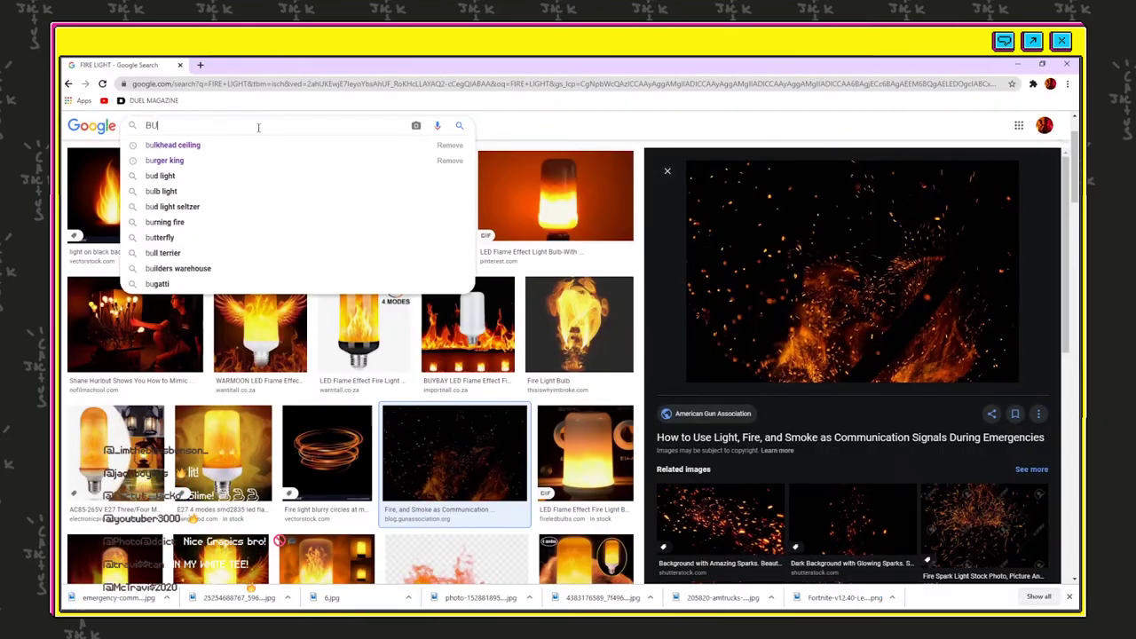
type("ILE OF SNEAKERS ON FIRE")
key("Return")
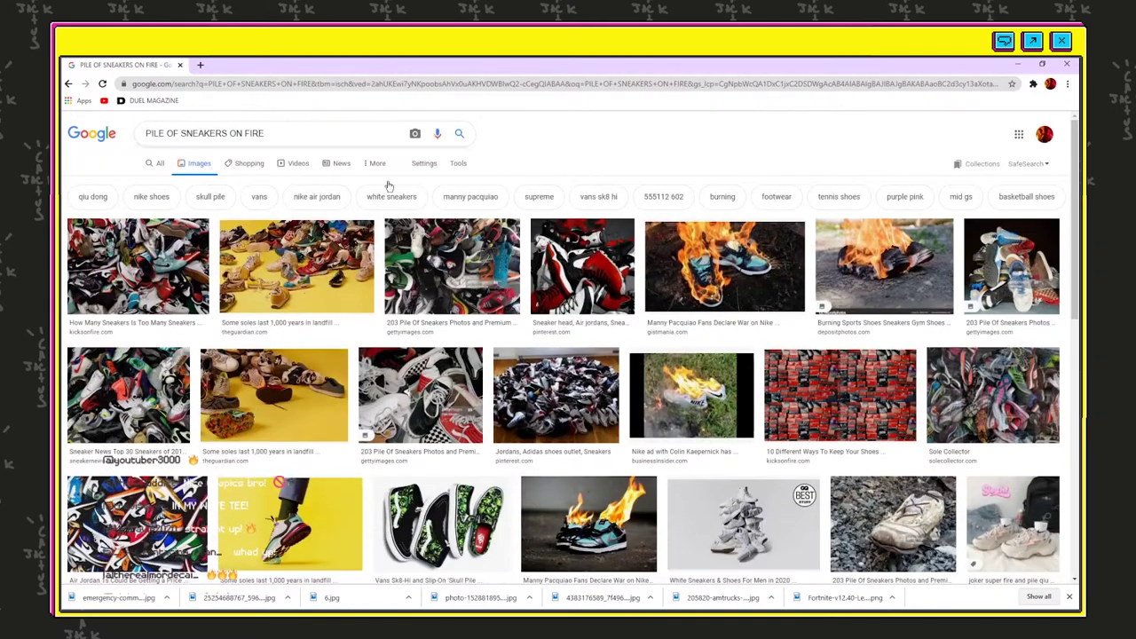
- Return to Photoshop, open the saved sparks picture and bring it into TRAVIS.psd beneath the Brightness/Contrast adjustment
key("alt+Tab")
left_click(86, 63)
left_click(96, 86)
double_click(470, 148)
left_click(90, 100)
left_click_drag(90, 100, 453, 422)
- Enlarge the sparks layer to span the full canvas width
key("ctrl+t")
left_click_drag(406, 390, 244, 284)
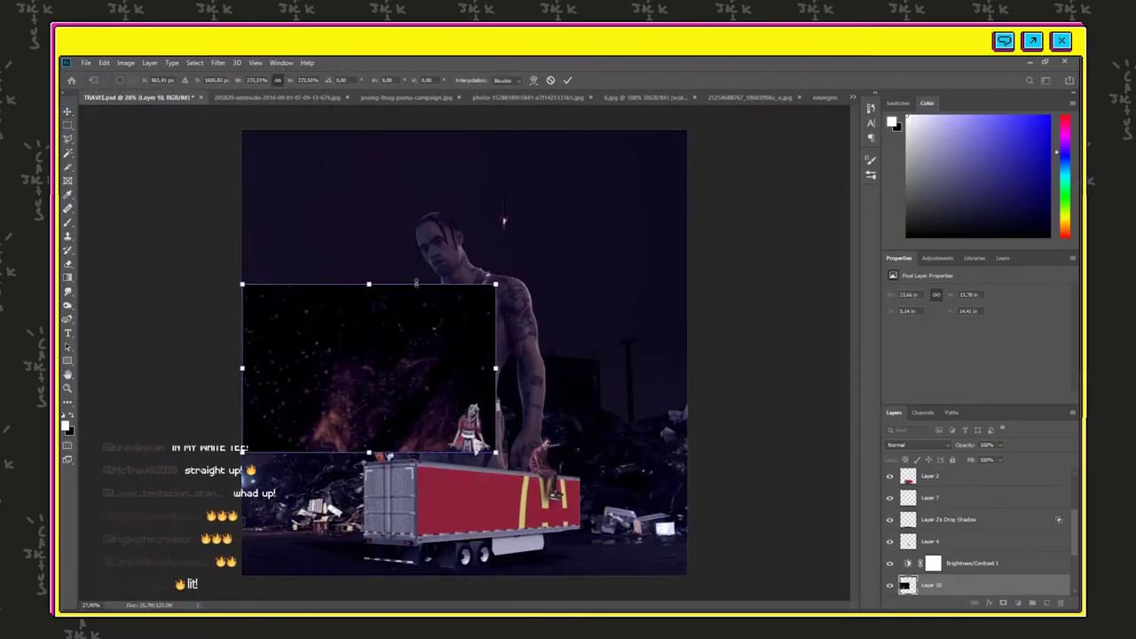
left_click_drag(497, 284, 688, 154)
key("Return")
- Lower the sparks layer around the trailer, set it to Lighten blending and reduce it to about 36.58 by 24.48 in
left_click_drag(593, 321, 592, 446)
left_click(914, 445)
left_click(914, 430)
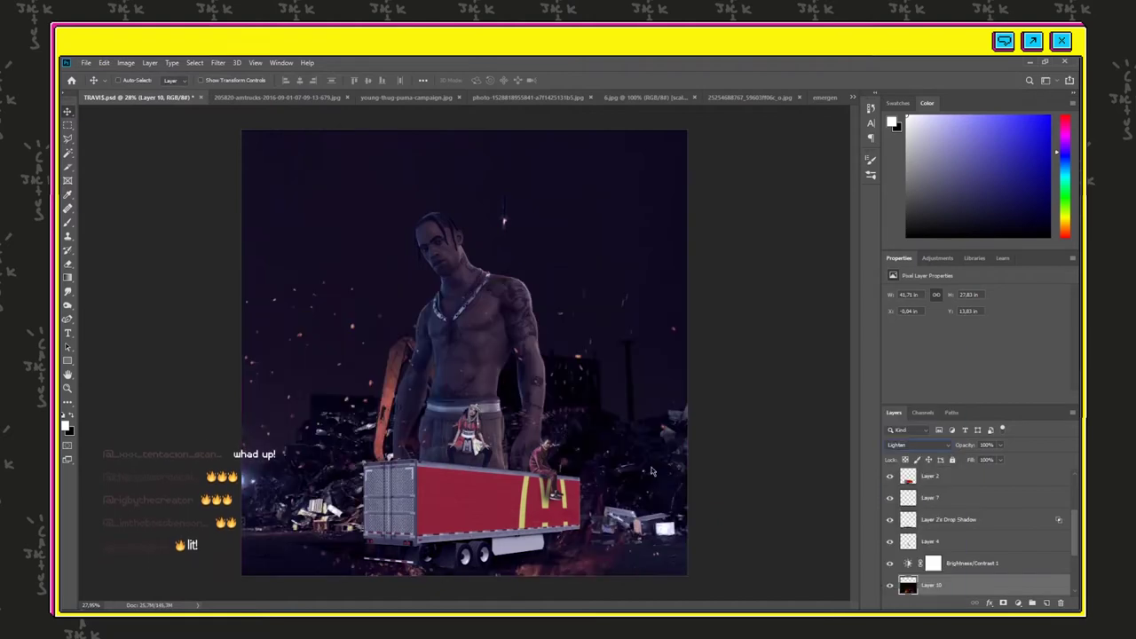
left_click_drag(335, 442, 374, 478)
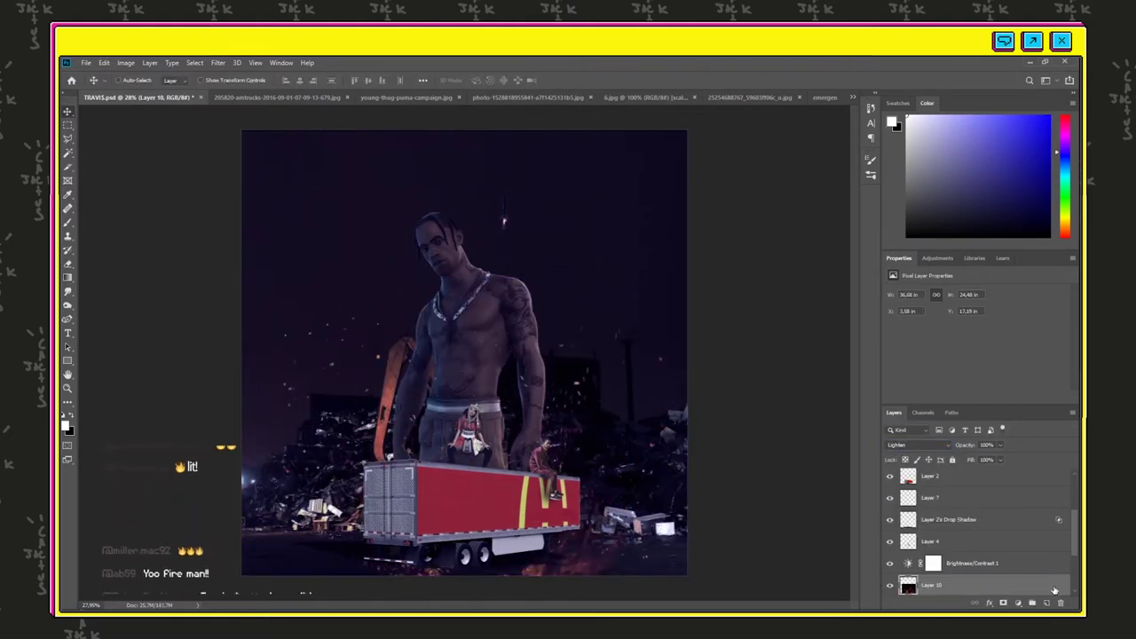
- Select the trailer, the seated figures and their shadow layers together, then shrink them slightly and shift them closer to the large figure
left_click(1020, 542)
left_click(1003, 520, "ctrl")
left_click(985, 497, "ctrl")
left_click(967, 476, "ctrl")
mouse_move(890, 541)
left_mouse_down()
mouse_move(889, 481)
mouse_move(890, 541)
left_mouse_up()
scroll(1018, 518, "up", 1)
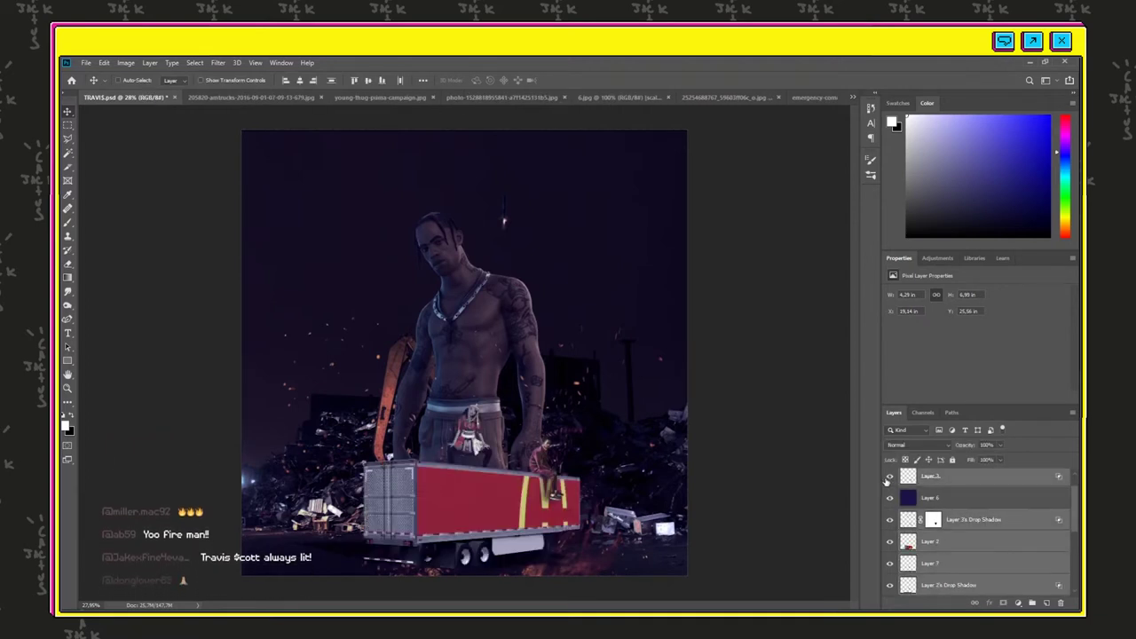
key("ctrl+t")
left_click_drag(497, 518, 507, 511)
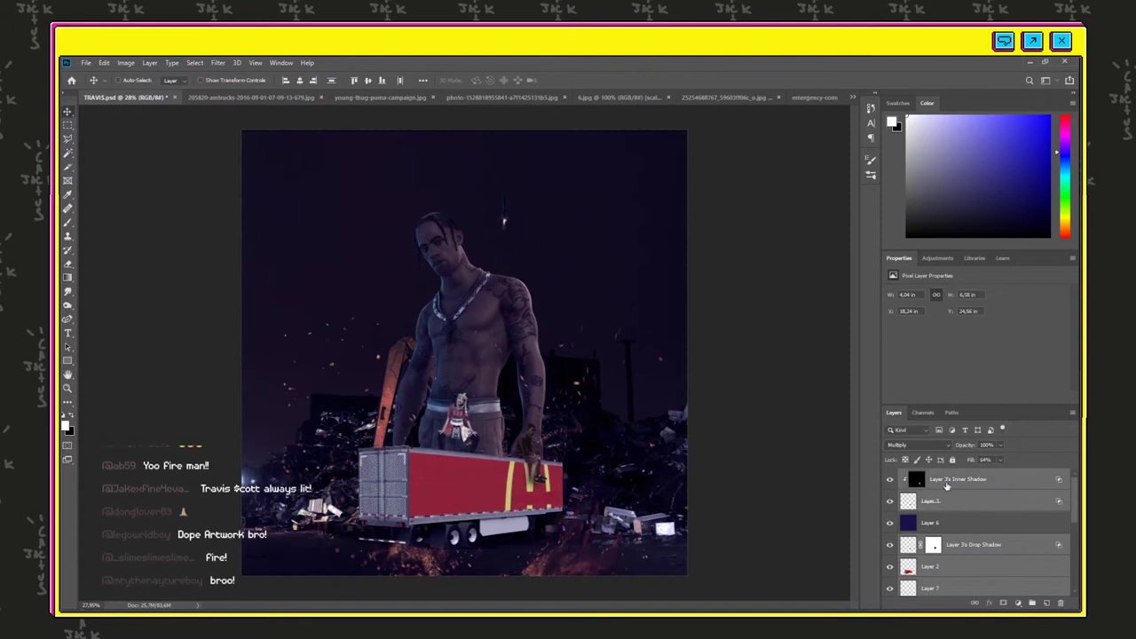
- Scale the selected trailer and seated figures down further and reposition them in front of the large figure
key("ctrl+t")
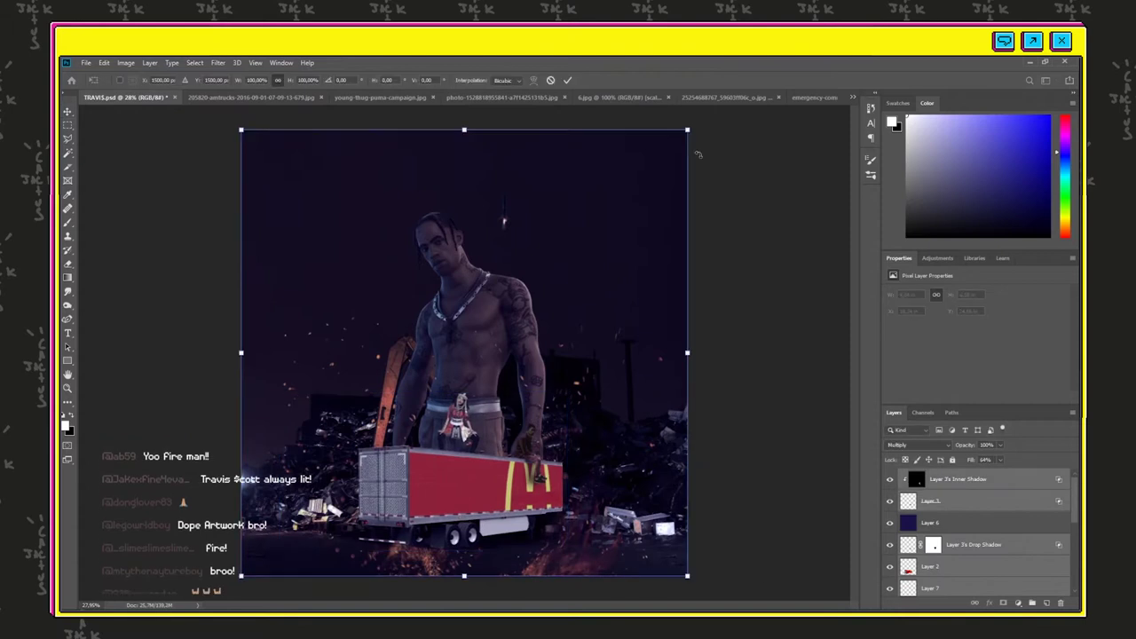
left_click_drag(242, 130, 272, 160)
left_click_drag(502, 493, 488, 493)
key("Return")
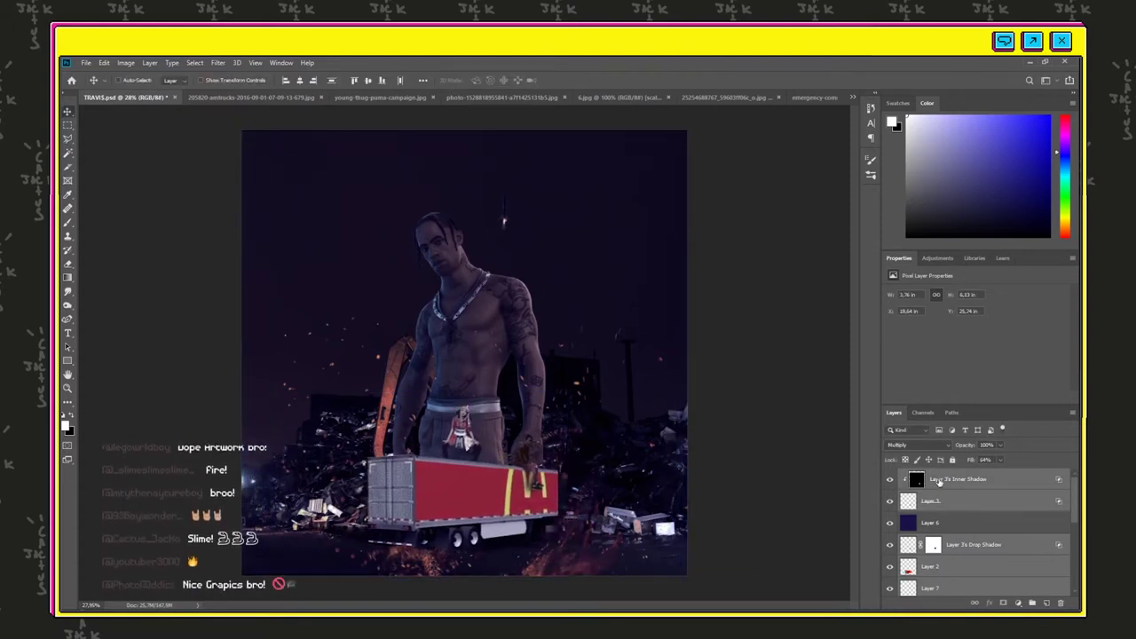
- Lower the opacity of Layer 3's Inner Shadow layer
left_click(943, 480)
left_click_drag(1000, 445, 952, 457)
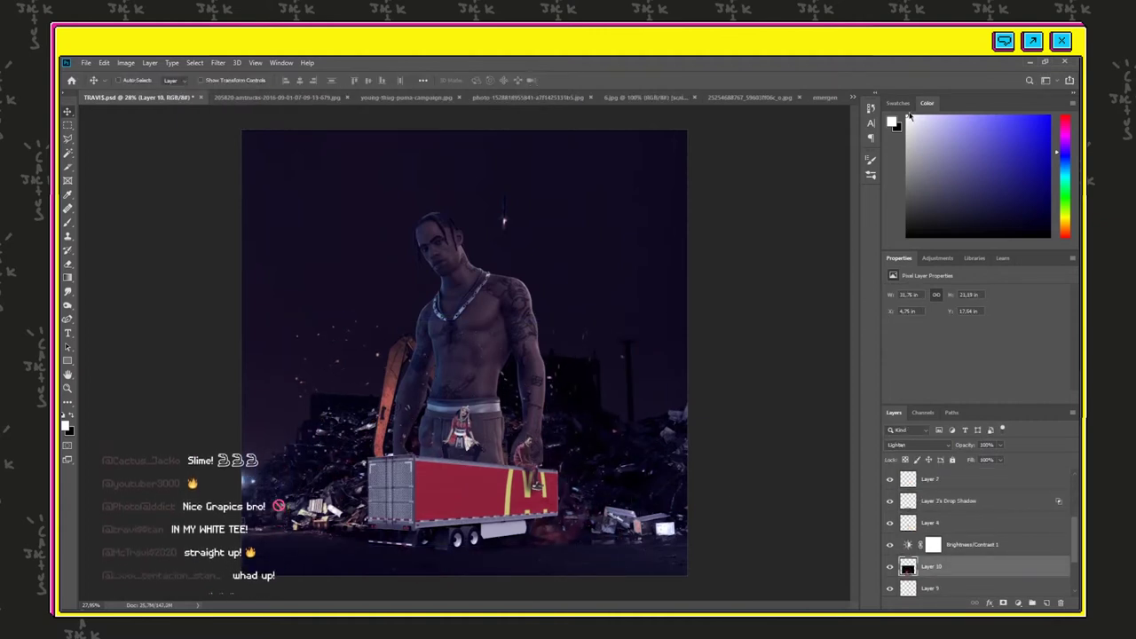
- Switch to the browser and preview the Al Bawaba picture of a tall shoe pile among the results
left_click(713, 608)
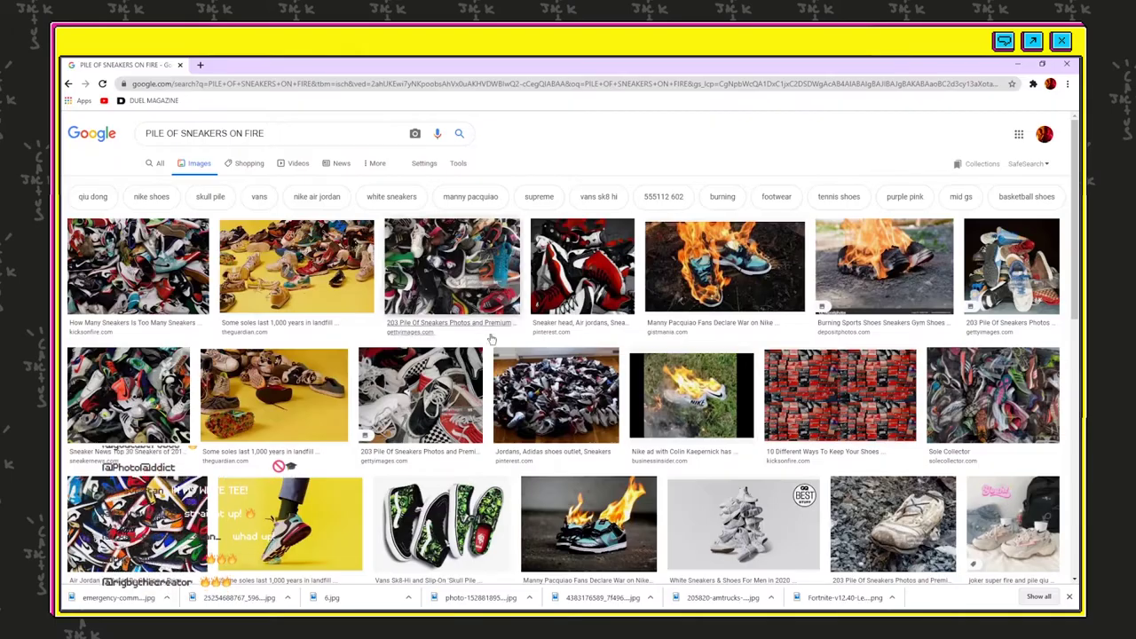
scroll(491, 339, "down", 5)
left_click(372, 493)
scroll(740, 390, "down", 1)
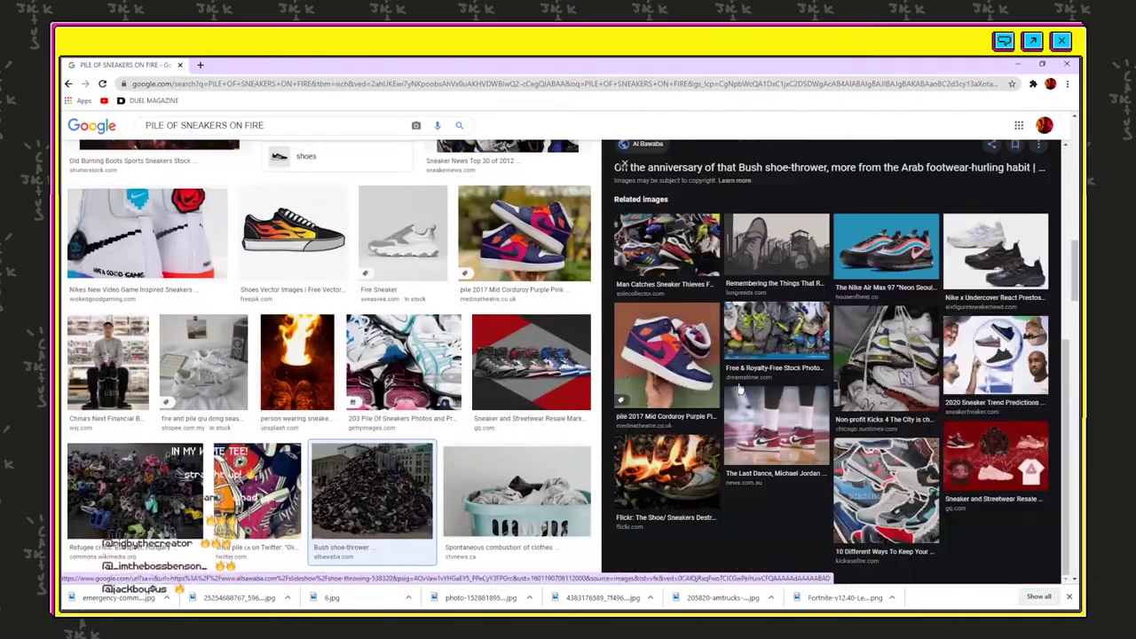
left_click(624, 165)
- Shorten the image search to PILE OF SNEAKERS and look through the results
scroll(444, 221, "up", 8)
left_click(311, 129)
key("BackSpace")
key("BackSpace")
key("BackSpace")
key("BackSpace")
key("BackSpace")
key("BackSpace")
key("BackSpace")
key("Return")
scroll(364, 188, "down", 1)
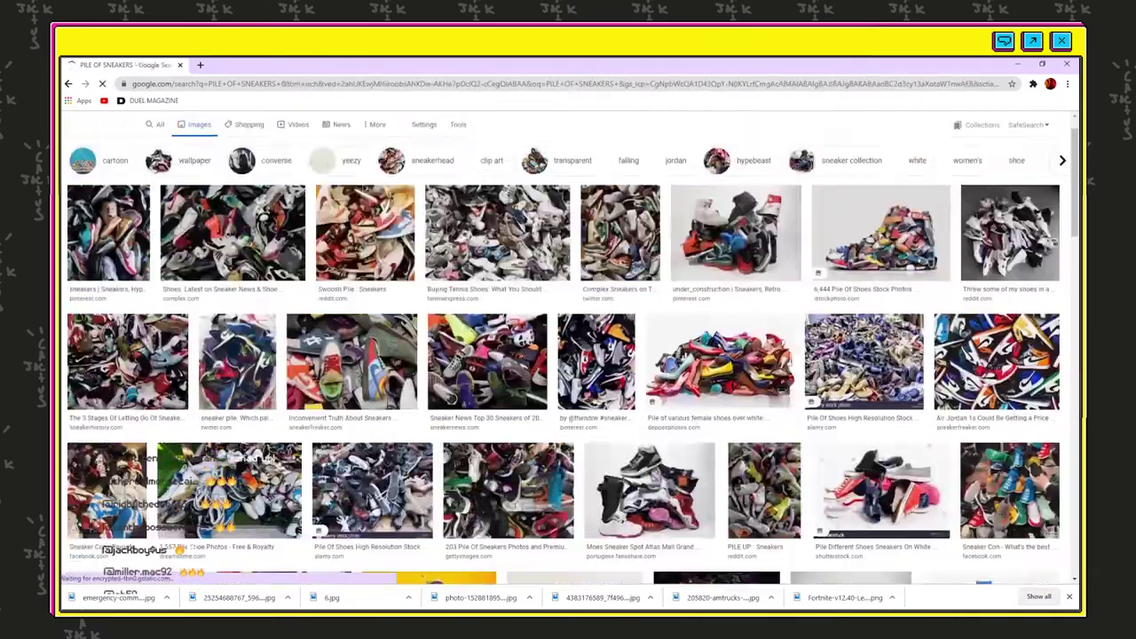
scroll(567, 355, "down", 15)
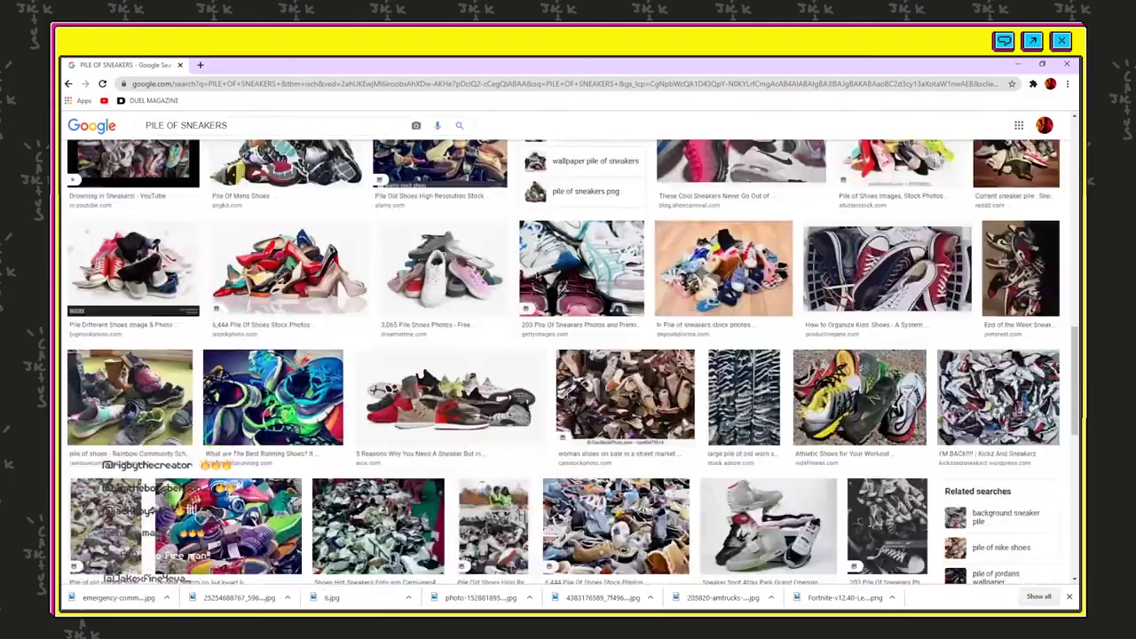
- Save the DODTalk picture of the large shoe pile and switch to Photoshop to open it
scroll(568, 354, "down", 10)
left_click(568, 493)
right_click(803, 238)
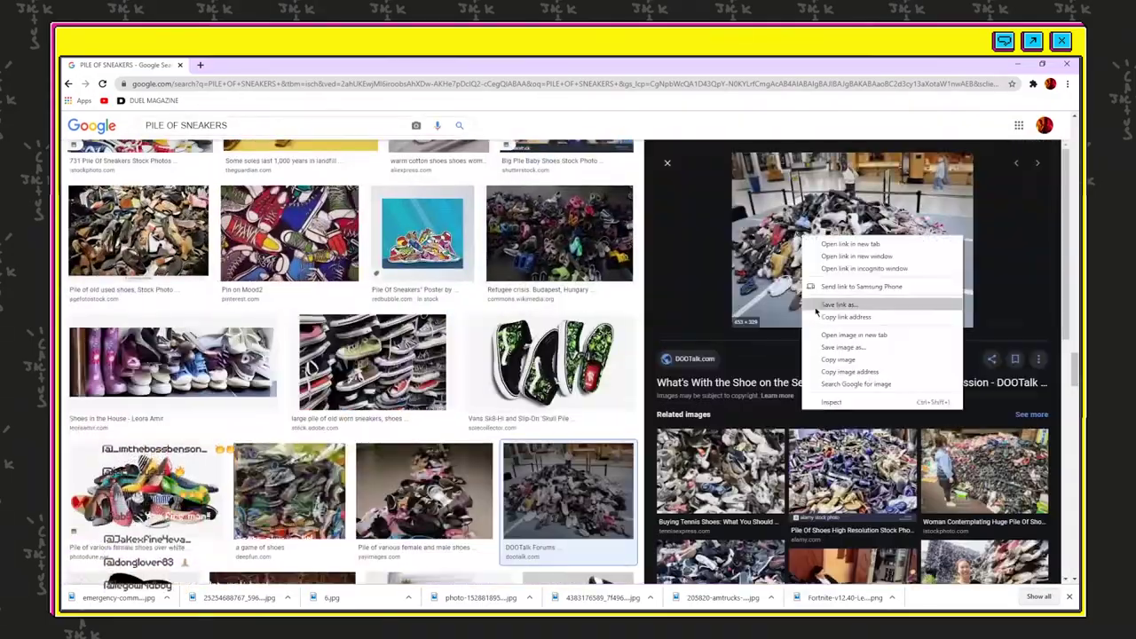
left_click(839, 347)
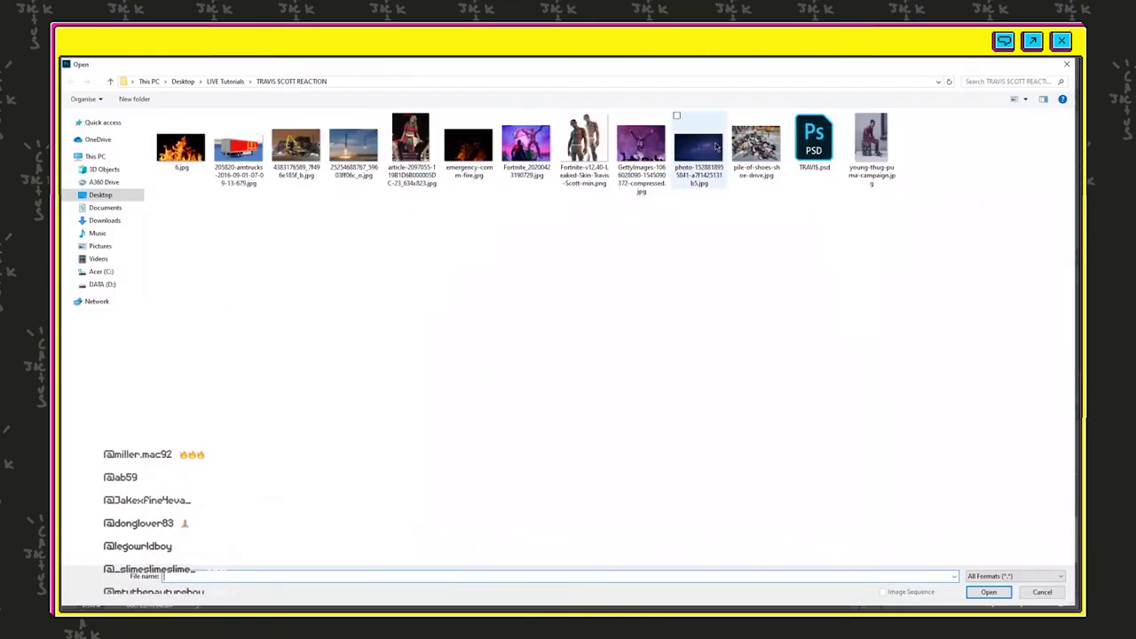
scroll(515, 325, "up", 6)
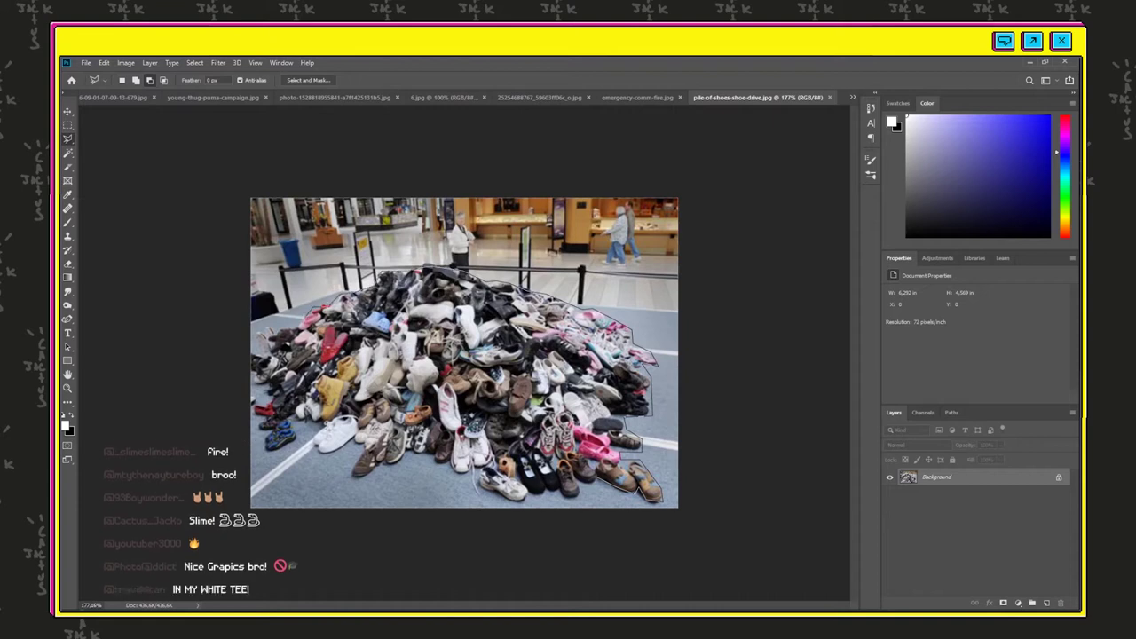
- Bring the outlined shoe pile into TRAVIS.psd and place its layer directly above Layer 2
key("v")
left_click_drag(566, 407, 486, 550)
left_click(357, 99)
left_click(204, 98)
key("ctrl+shift+Tab")
left_click(266, 98)
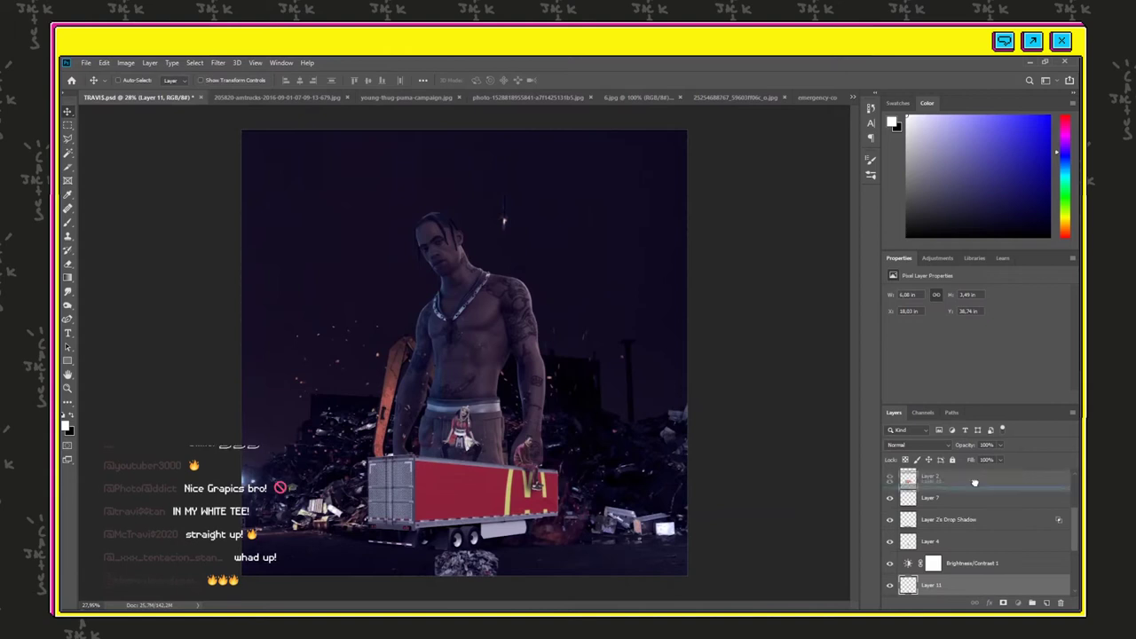
left_click_drag(974, 482, 975, 479)
- Enlarge the shoe pile and position it on the ground beneath the trailer
key("ctrl+t")
left_click_drag(493, 556, 382, 455)
left_click_drag(490, 510, 456, 568)
left_click(568, 80)
- Darken the shoe pile with Brightness/Contrast, lowering the brightness and raising the contrast to its maximum
left_click(126, 63)
mouse_move(138, 92)
left_click(260, 101)
key("Escape")
left_click(126, 63)
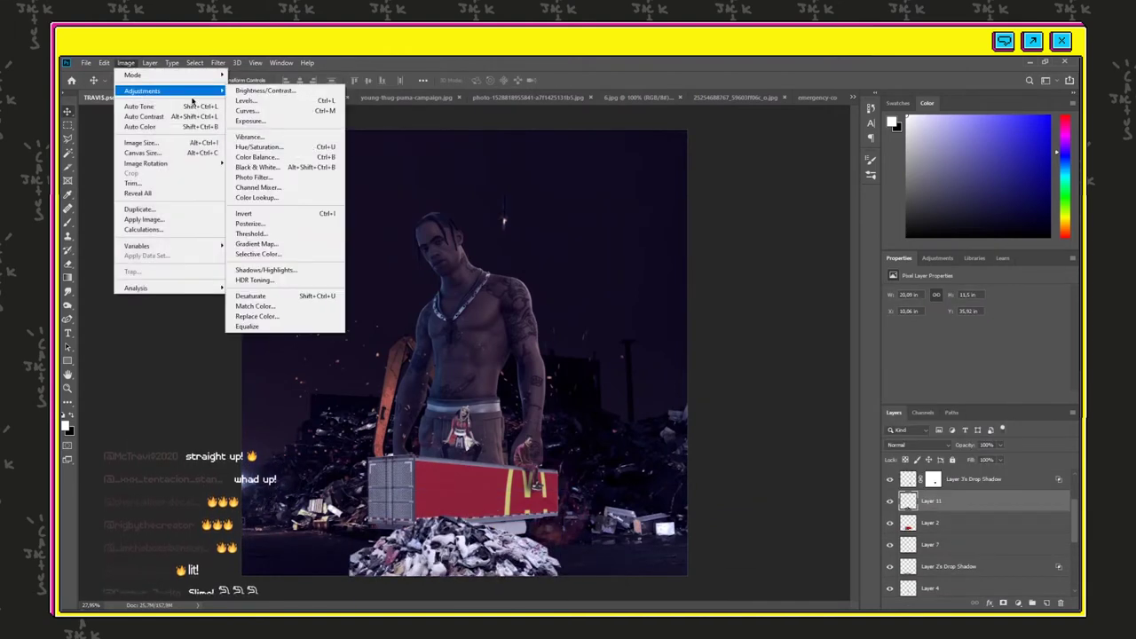
left_click(267, 91)
left_click_drag(708, 223, 761, 224)
left_click_drag(708, 197, 673, 199)
left_click(793, 184)
- Scale the shoe pile down slightly and recentre it beneath the trailer
key("ctrl+t")
left_click_drag(563, 576, 517, 576)
left_click_drag(482, 566, 485, 563)
left_click(568, 81)
- Bring the flames from 6.jpg into the artwork and place them over the shoe pile
left_click(637, 98)
left_click_drag(463, 355, 456, 524)
left_click_drag(479, 524, 486, 528)
- Set the flame layer's blend mode to Lighten and its opacity to 76%
left_click(917, 445)
left_click(895, 424)
scroll(515, 511, "down", 2)
scroll(479, 518, "up", 1)
scroll(478, 519, "down", 1)
scroll(476, 520, "up", 6)
left_click(1000, 446)
left_click_drag(1003, 459, 989, 461)
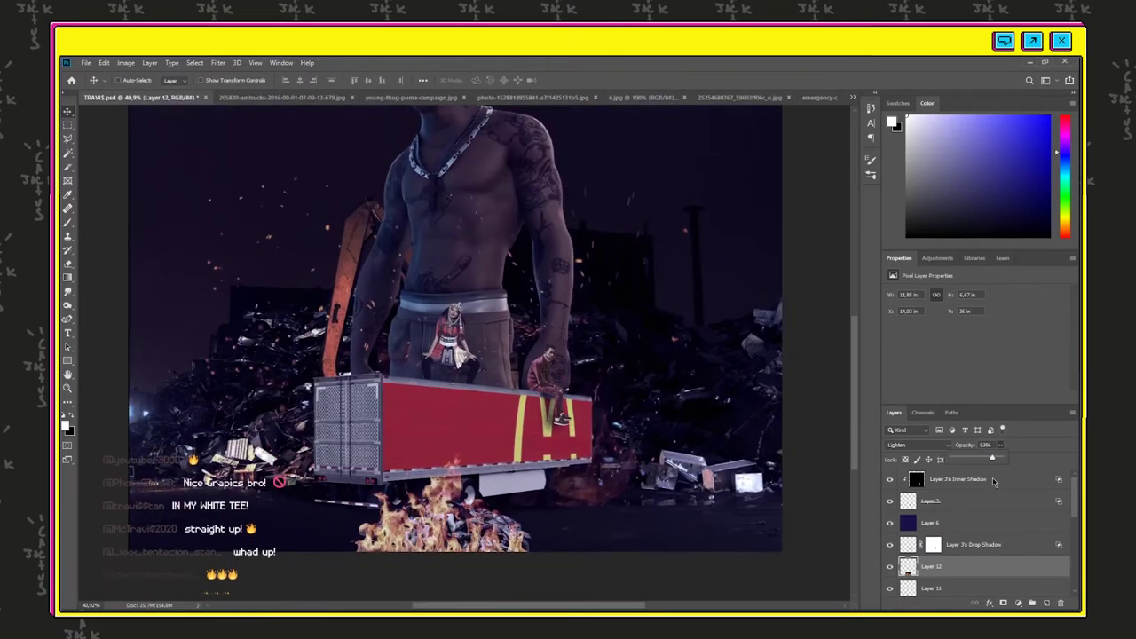
scroll(533, 448, "up", 4)
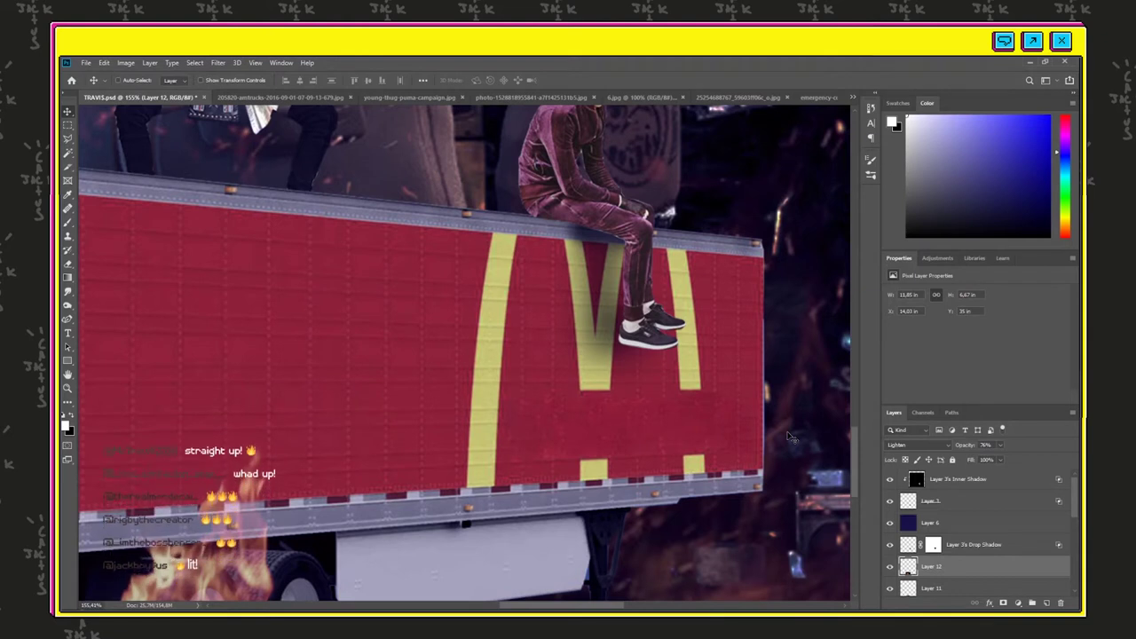
left_click_drag(537, 398, 521, 394)
key("ctrl+z")
left_click(134, 82)
left_click_drag(139, 113, 125, 114)
left_click(288, 237)
left_click(134, 82)
left_click_drag(237, 249, 462, 314)
key("ctrl+z")
left_click(134, 82)
left_click_drag(128, 113, 124, 113)
left_click_drag(349, 226, 441, 336)
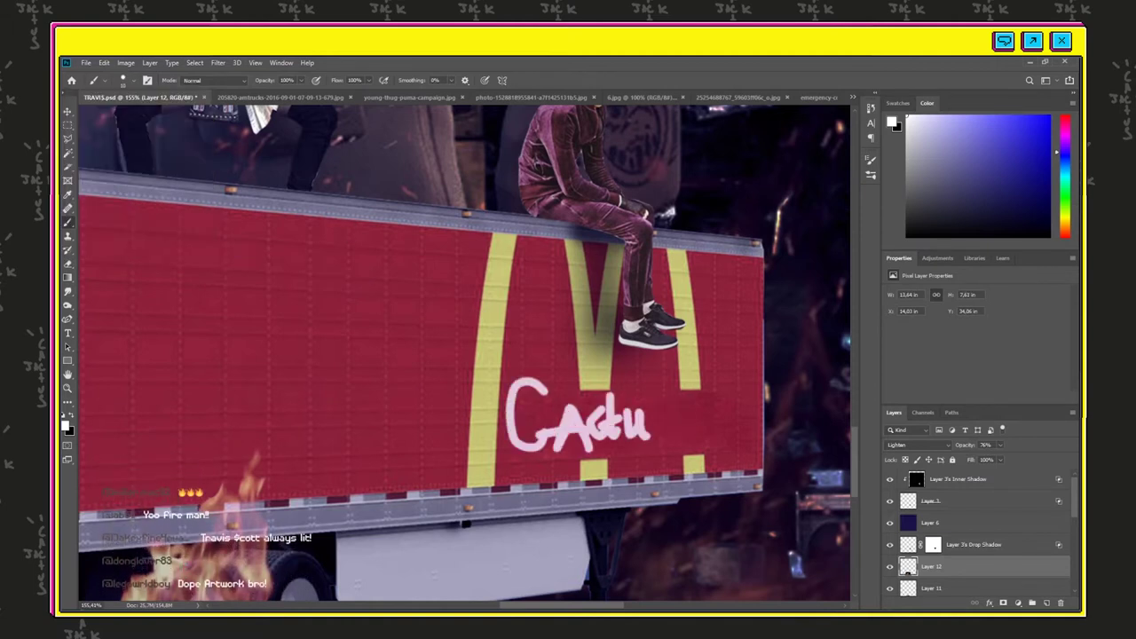
key("ctrl+z")
key("ctrl+z")
key("ctrl+z")
key("ctrl+z")
key("ctrl+z")
- Handwrite "Cactus Jack" in thin white brush strokes beneath the trailer's yellow M logo
left_click(134, 82)
left_click_drag(545, 398, 547, 454)
left_click_drag(569, 424, 575, 444)
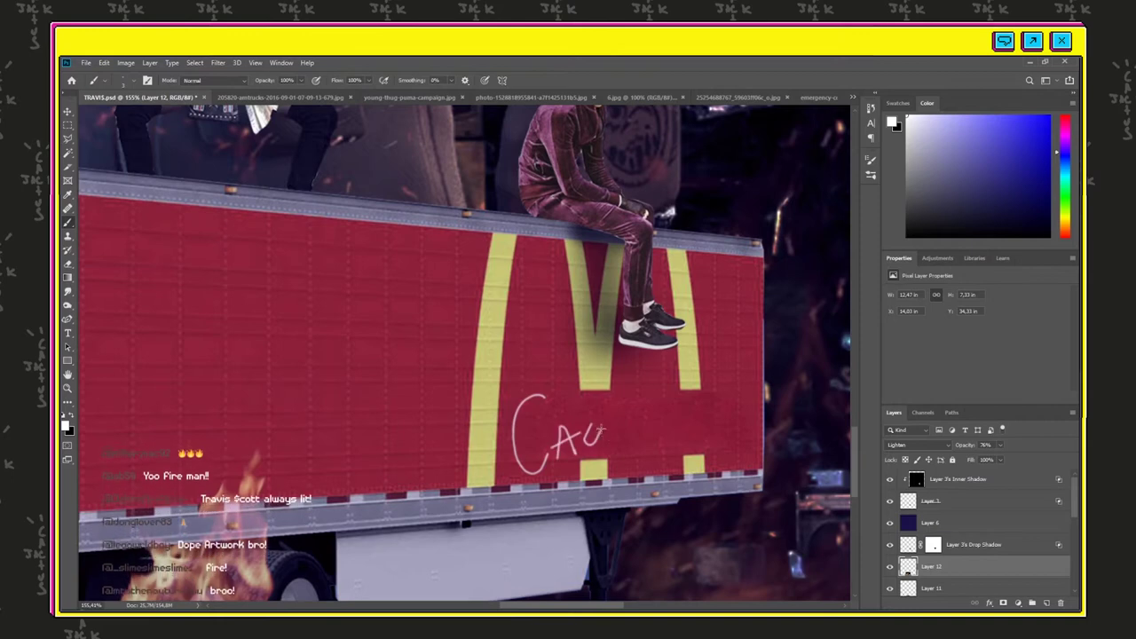
key("ctrl+0")
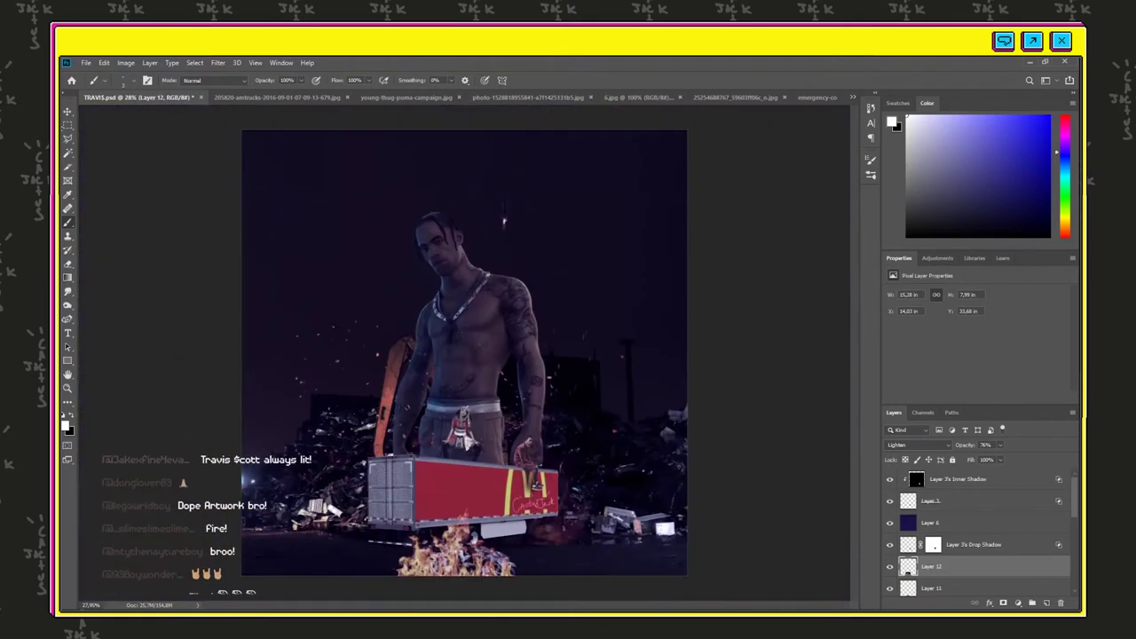
key("v")
key("ctrl+minus")
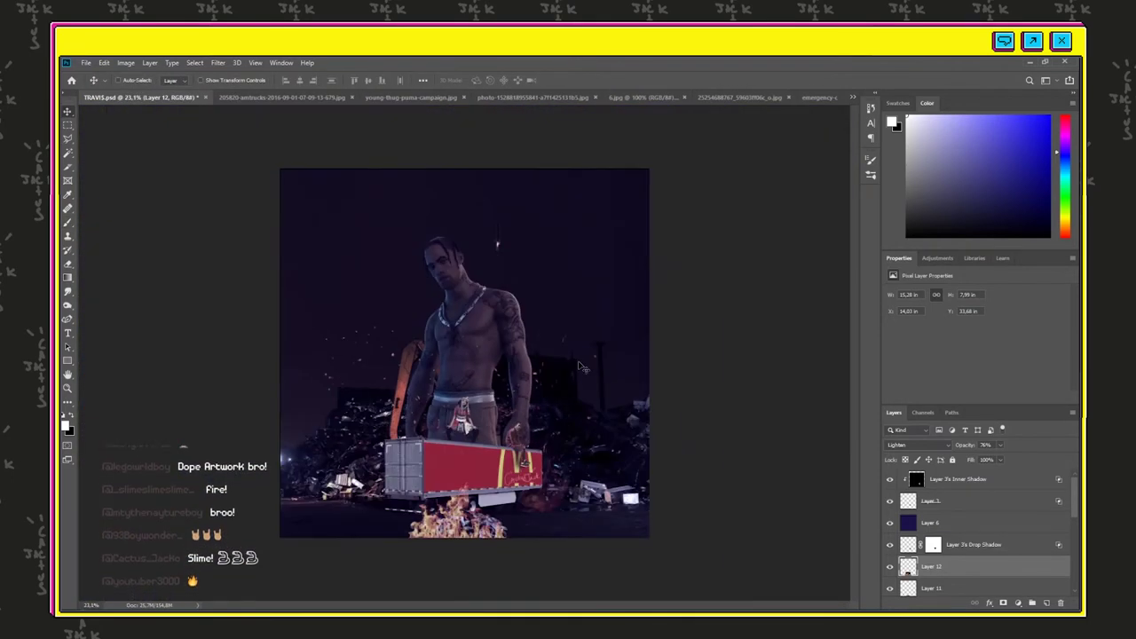
- Add the title text "FRANCHISE" in red Arial Rounded MT Bold at the upper part of the artwork
scroll(175, 237, "up", 2)
left_click(291, 236)
type("FBA")
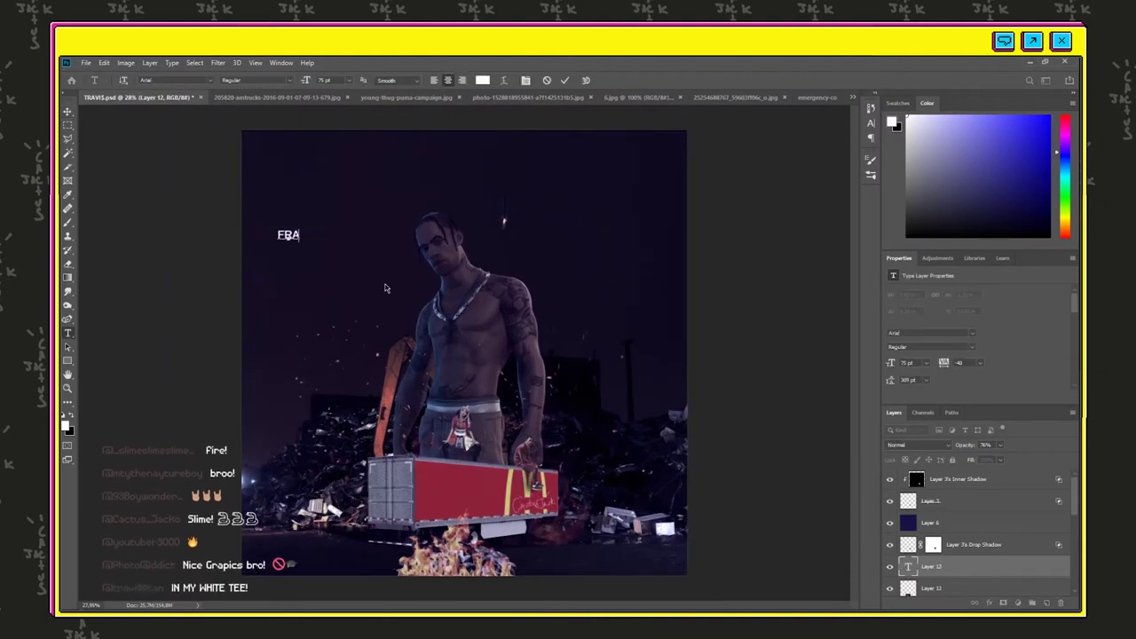
double_click(314, 236)
left_click(210, 81)
left_click(250, 235)
left_click(483, 80)
left_click(843, 245)
left_click(946, 239)
left_click(871, 122)
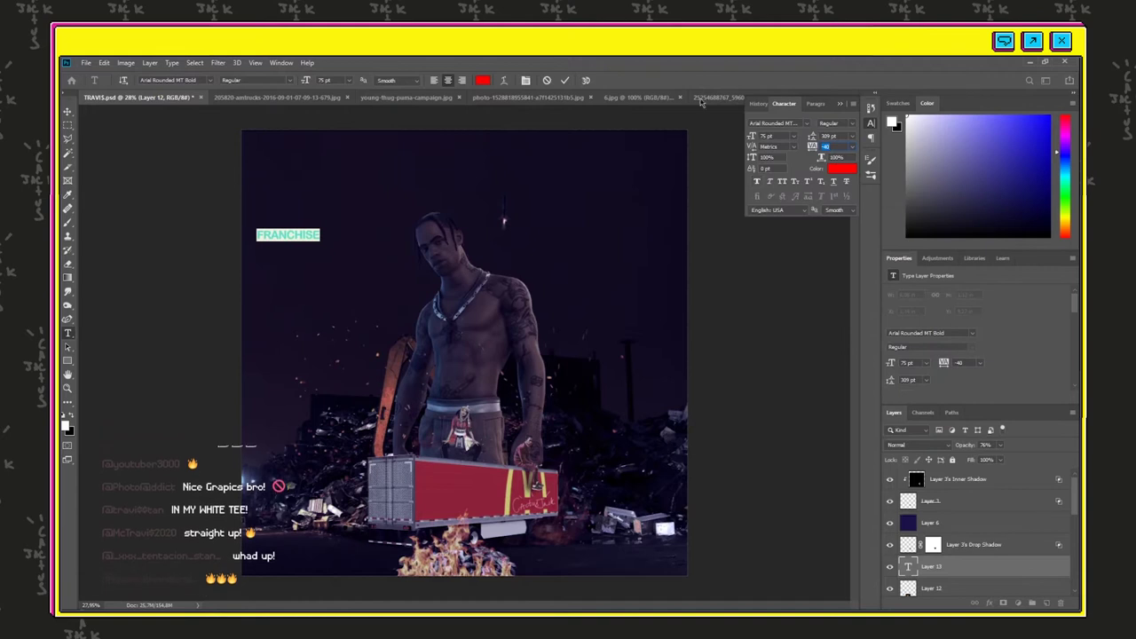
left_click(566, 80)
key("v")
- Change the FRANCHISE title to a condensed slab-serif typeface and enlarge it across the artwork
left_click(210, 80)
scroll(266, 346, "down", 1)
left_click(266, 434)
left_click(565, 81)
left_click(871, 123)
left_click_drag(444, 216, 299, 217)
left_click_drag(604, 217, 615, 217)
left_click(568, 81)
- Rasterize the FRANCHISE title and stretch it vertically to make the letters much taller
right_click(939, 561)
left_click(970, 246)
key("v")
key("ctrl+t")
left_click_drag(457, 249, 457, 317)
left_click(568, 80)
- Move the FRANCHISE layer below Layer 1, behind the large figure, and centre it horizontally on the canvas
left_click_drag(947, 562, 983, 575)
left_click_drag(569, 260, 570, 260)
scroll(934, 518, "up", 3)
scroll(938, 524, "down", 3)
left_click(423, 80)
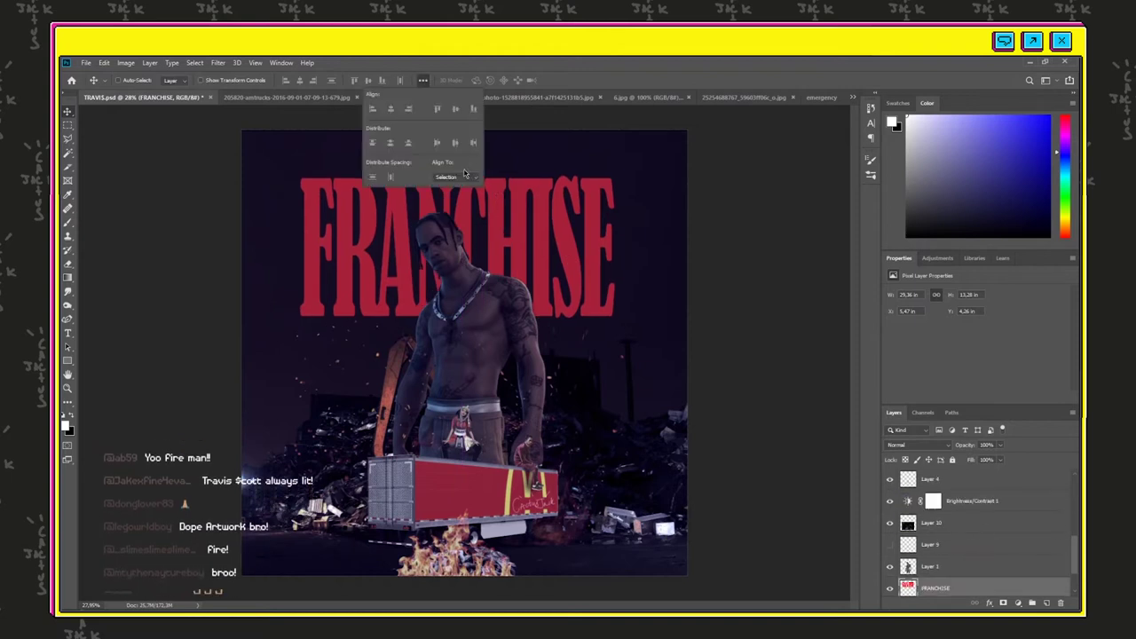
left_click(456, 177)
left_click(453, 189)
left_click(391, 108)
- Move the FRANCHISE title up, stretch it taller, scale it down slightly and recentre it horizontally
left_click_drag(519, 226, 519, 212)
key("ctrl+t")
mouse_move(464, 304)
left_mouse_down()
mouse_move(470, 380)
mouse_move(466, 318)
left_mouse_up()
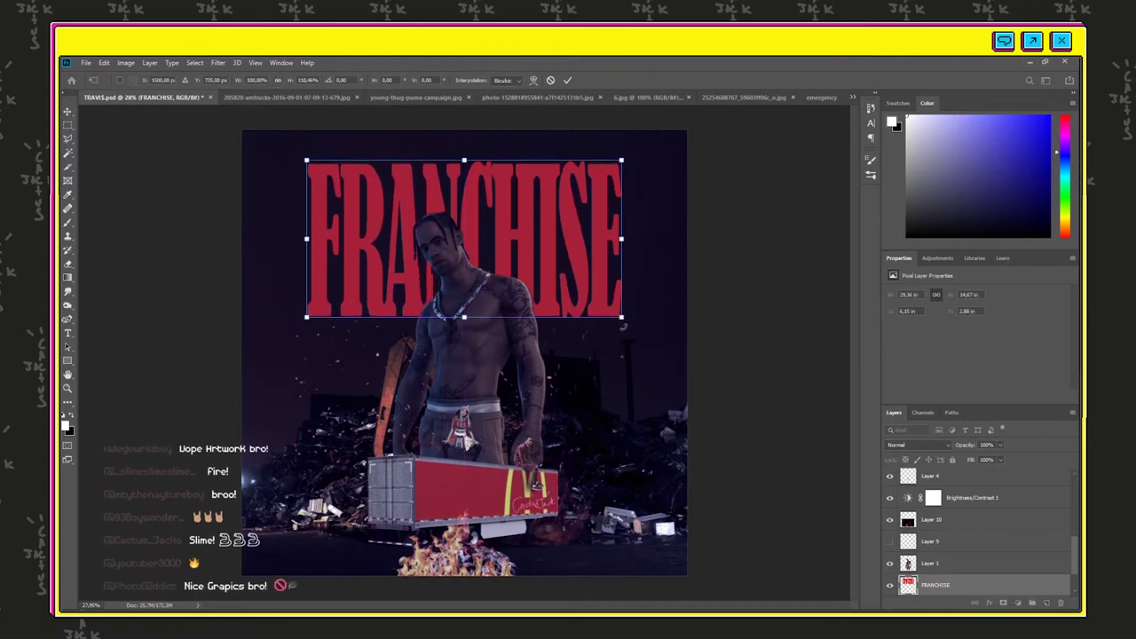
left_click_drag(623, 318, 602, 308)
key("Return")
left_click(300, 81)
- Add the red artist line "TRAVIS $COTT X YOUNG THUG X M.I.A" above the FRANCHISE title
left_click(209, 81)
left_click(233, 177)
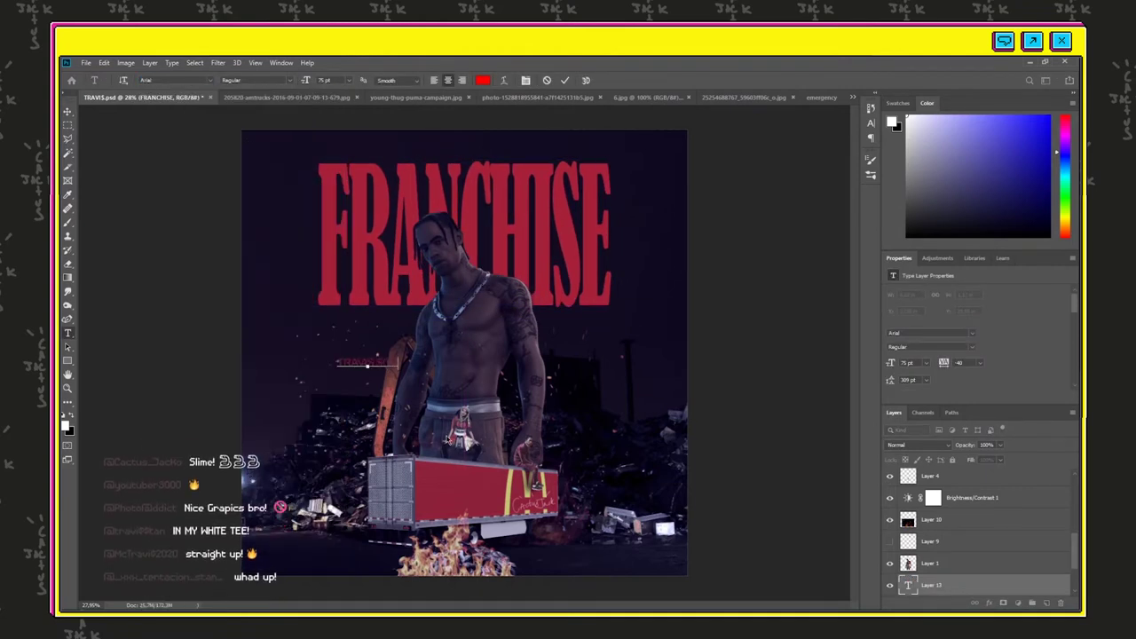
left_click(526, 80)
left_click_drag(505, 357, 604, 143)
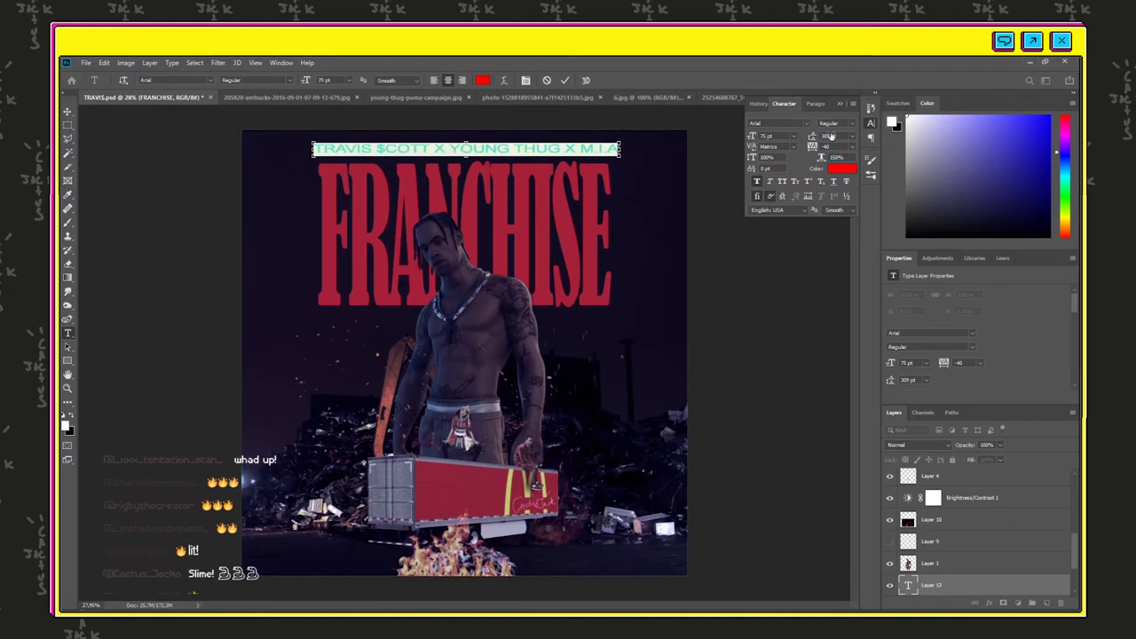
key("Escape")
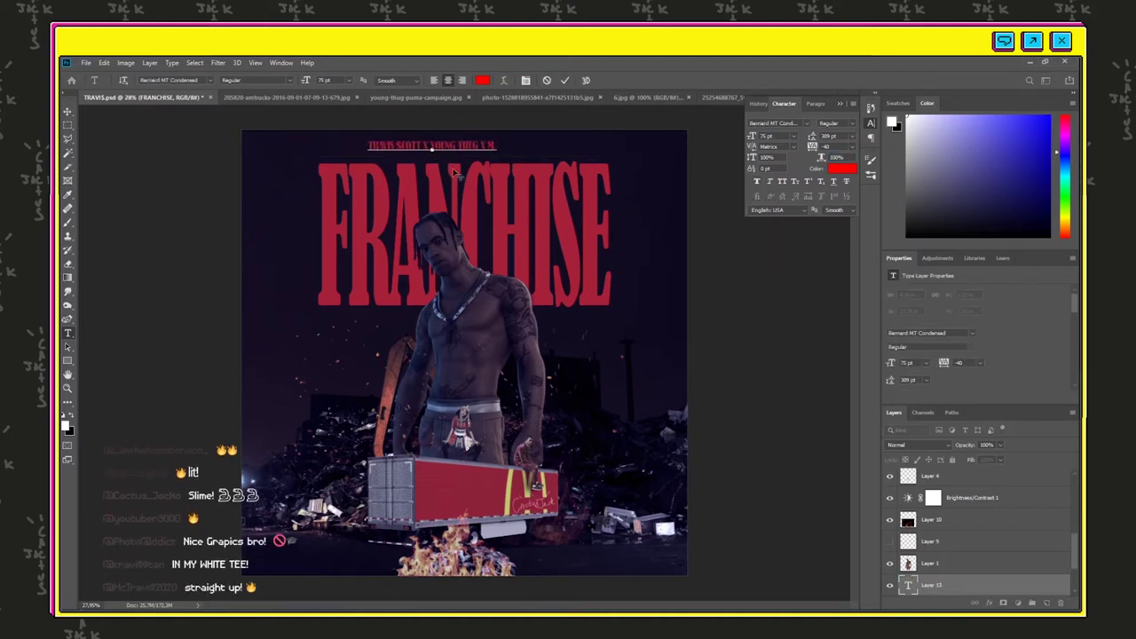
- Set the artist line to 54 pt Arial with 540 tracking and centre it above the title
left_click(211, 80)
left_click(204, 160)
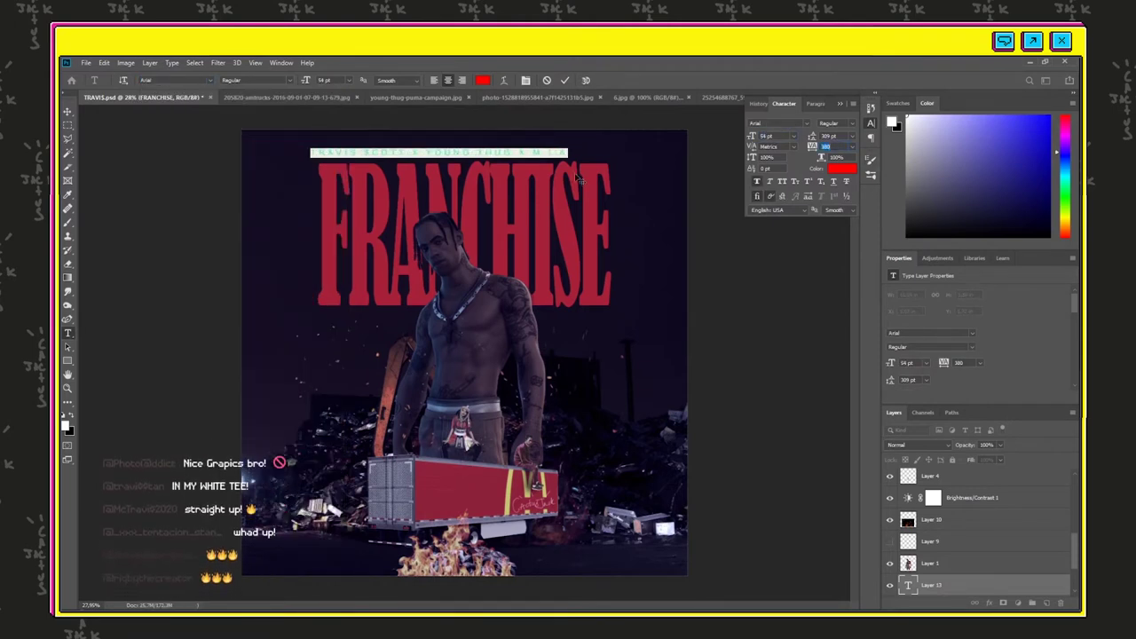
left_click(564, 80)
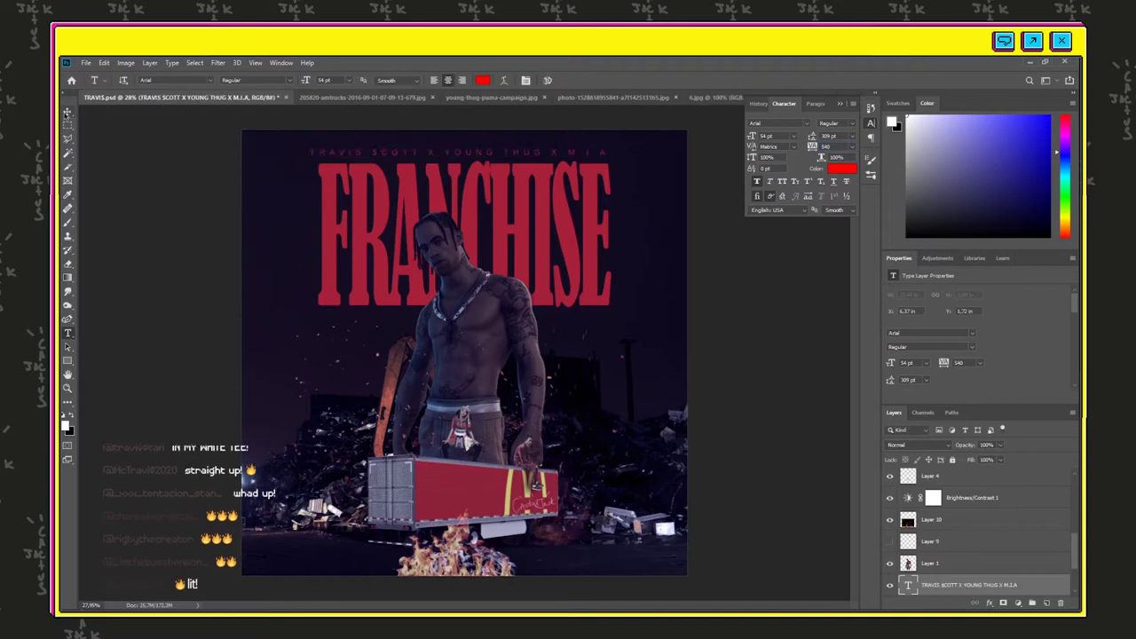
left_click_drag(381, 155, 387, 158)
scroll(612, 271, "down", 5)
scroll(611, 271, "up", 9)
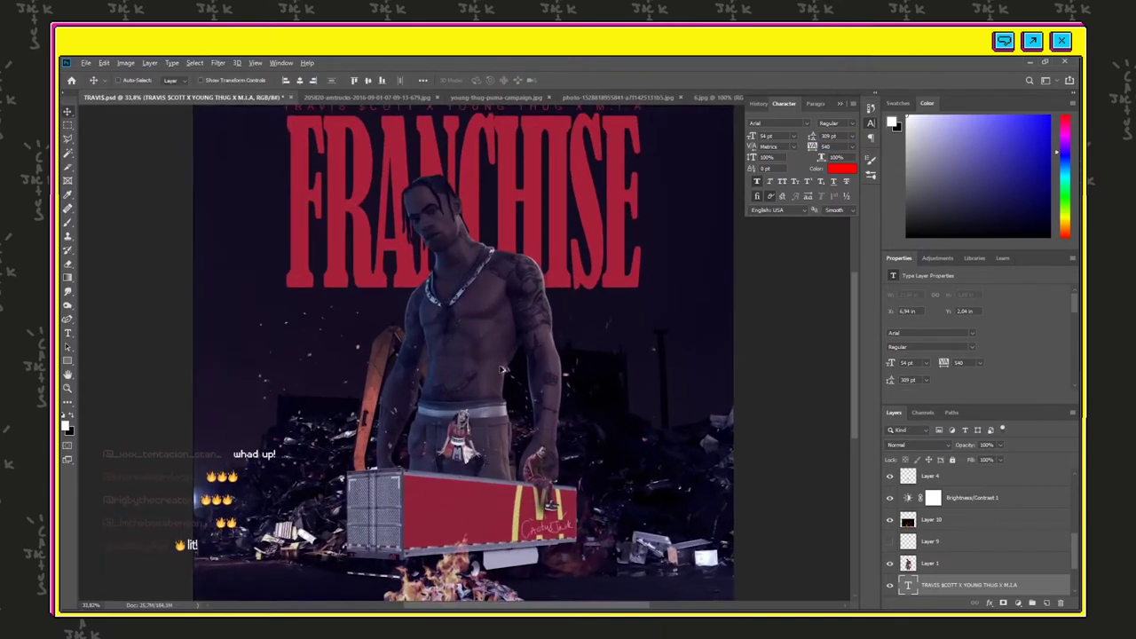
scroll(612, 272, "down", 2)
scroll(414, 424, "down", 3)
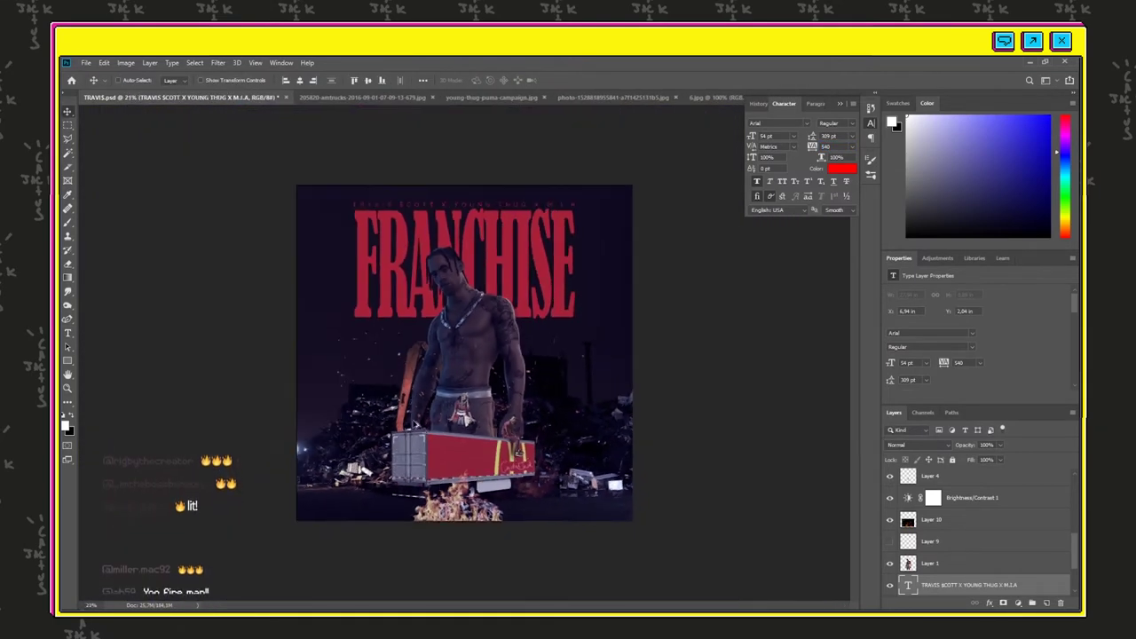
scroll(415, 424, "up", 6)
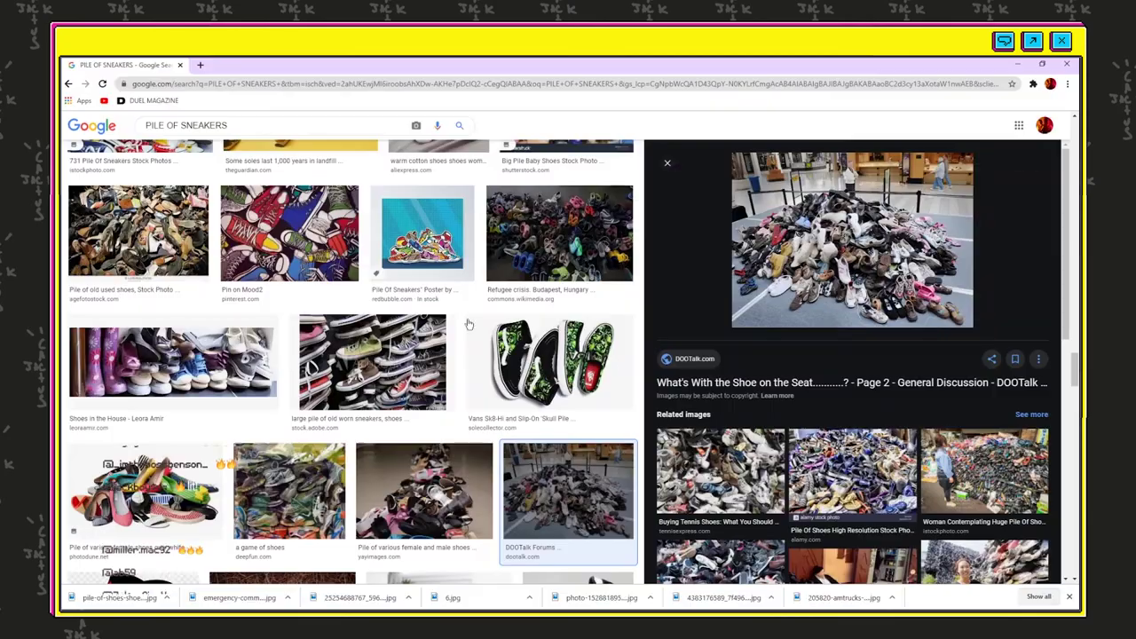
- Switch to the browser, search images for "TRAVIS COTT STAGE DIVE" and look through the results
scroll(567, 355, "up", 15)
left_click(266, 133)
type("TRAVIS COTT STAGE DIVE")
key("Return")
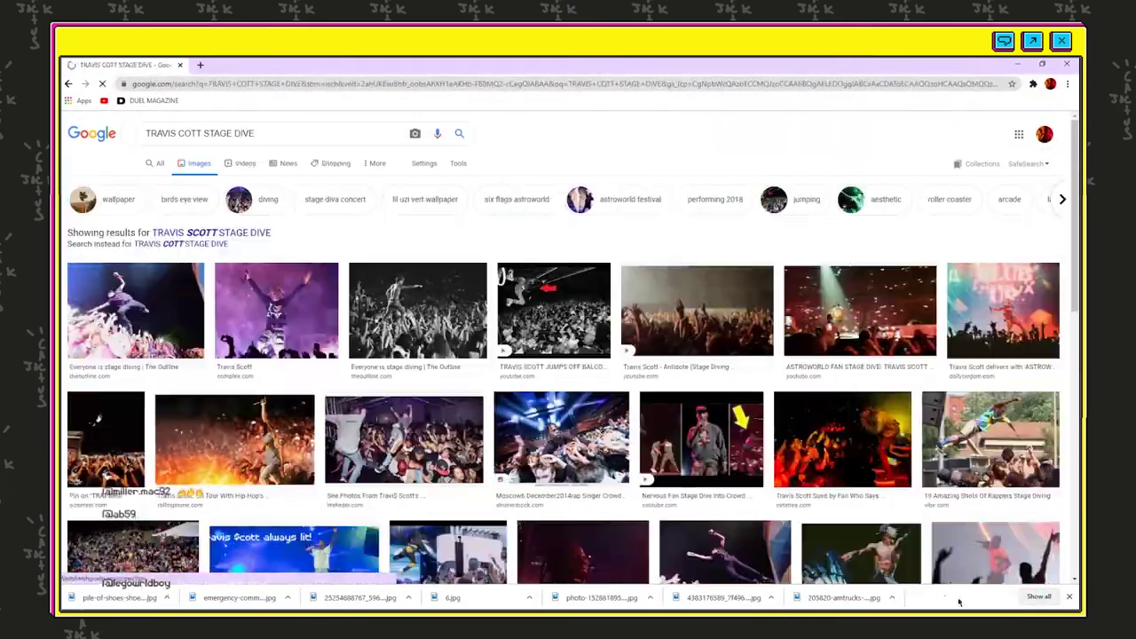
scroll(932, 522, "down", 2)
scroll(932, 522, "down", 3)
scroll(616, 385, "up", 2)
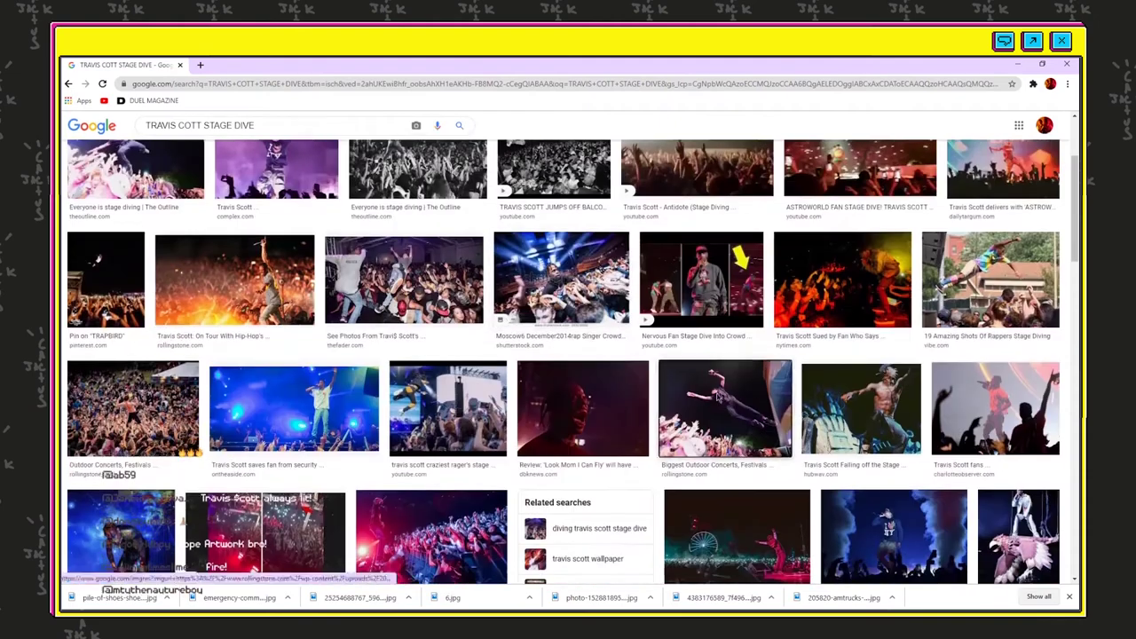
- Save the Rolling Stone picture of the performer diving above the crowd and open it in Photoshop
left_click(724, 404)
right_click(803, 270)
left_click(836, 376)
key("Return")
key("alt+Tab")
left_click(86, 63)
left_click(98, 84)
double_click(641, 147)
- Outline the stage-diving performer with the Polygonal Lasso, following the arms, legs, torso and head
scroll(396, 311, "up", 5)
scroll(397, 311, "down", 4)
key("l")
scroll(399, 302, "up", 2)
left_click(396, 134)
left_click(450, 165)
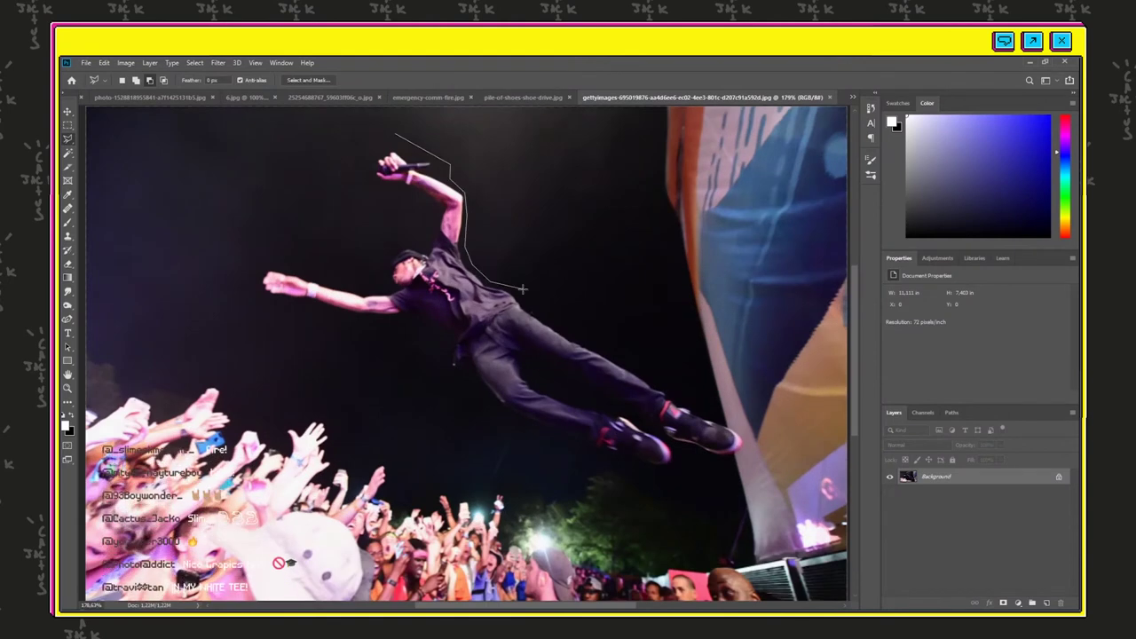
scroll(726, 427, "up", 3)
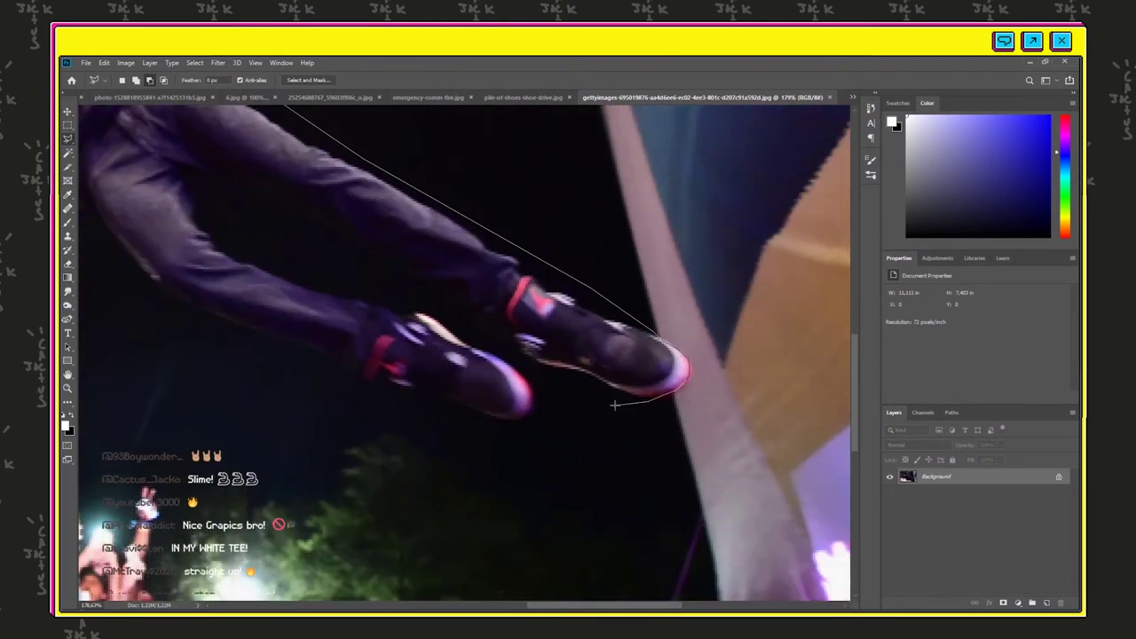
left_click(268, 344)
scroll(267, 343, "up", 2)
left_click(215, 398)
left_click(173, 351)
scroll(154, 276, "up", 2)
left_click(179, 395)
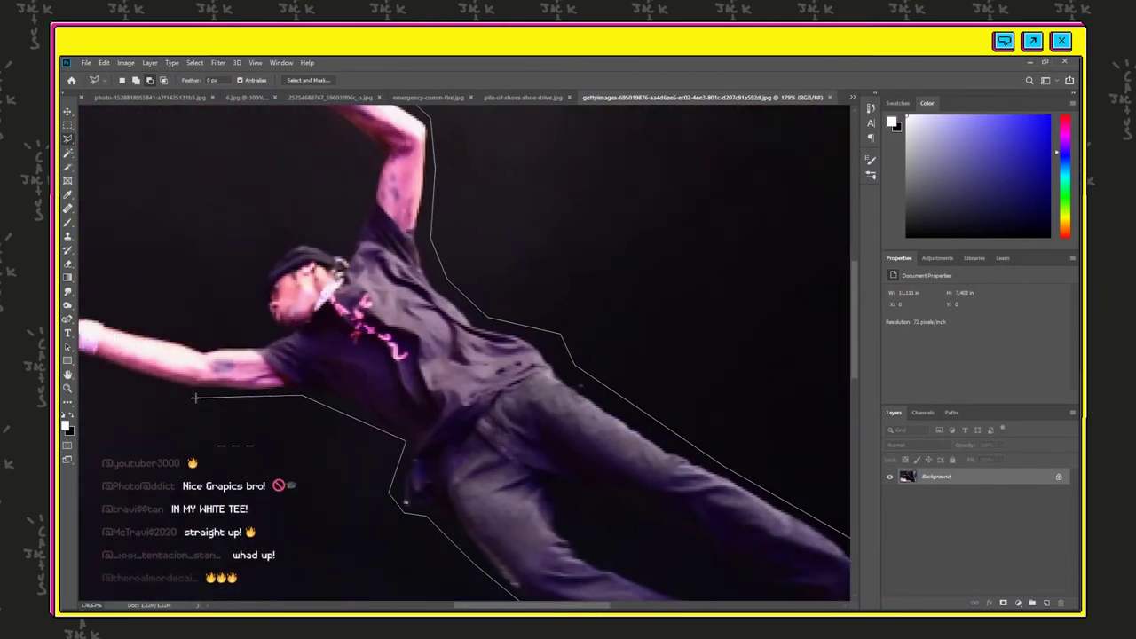
left_click(197, 398)
left_click(202, 363)
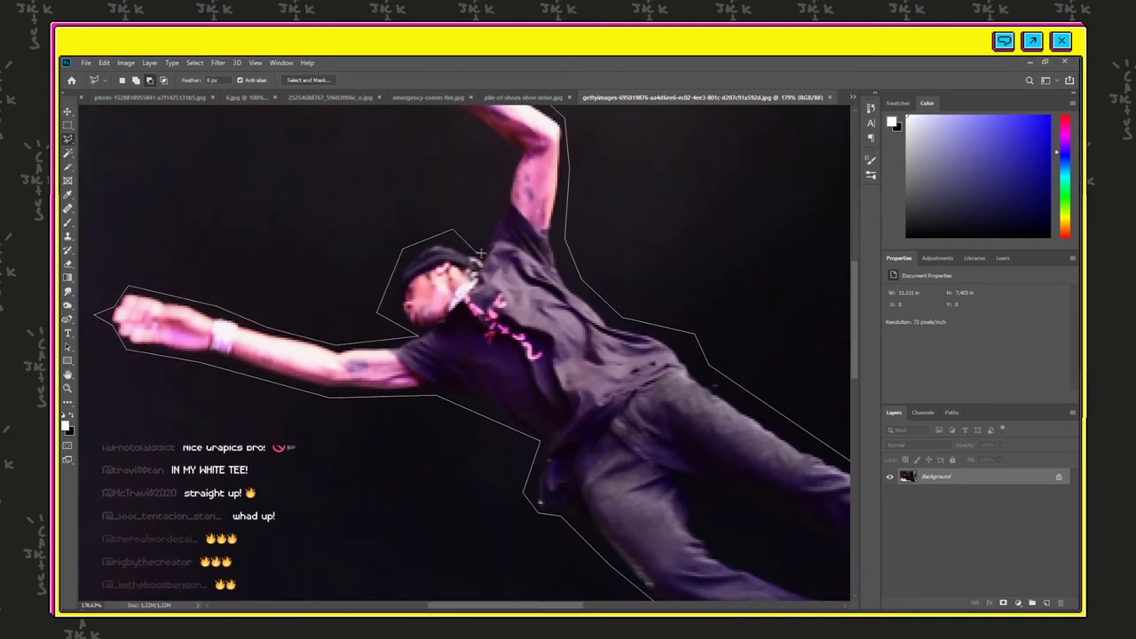
- Set the stage diver layer in TRAVIS.psd to Lighten and move it up to just below Layer 6
scroll(313, 233, "up", 4)
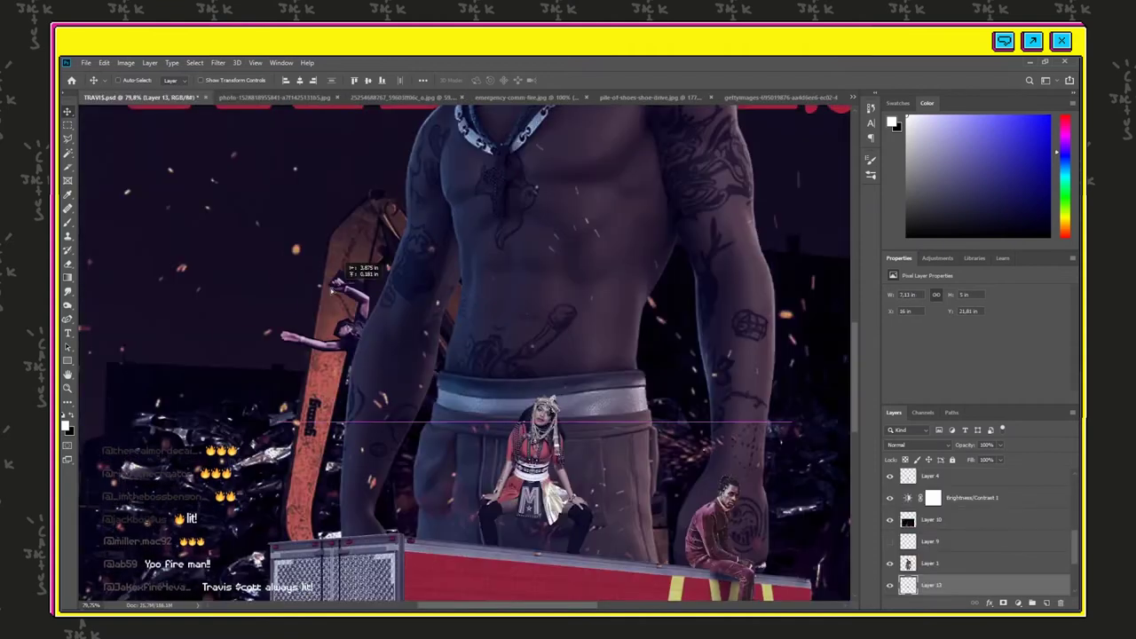
left_click(914, 444)
left_click(904, 423)
left_click_drag(961, 586, 955, 510)
left_click_drag(951, 521, 949, 468)
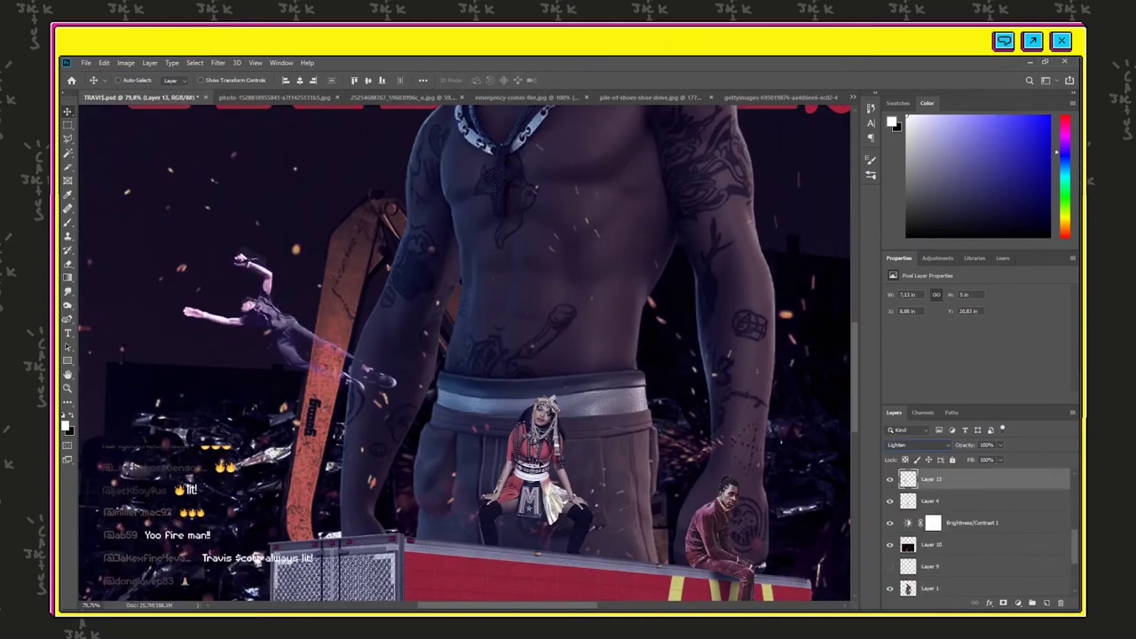
key("ctrl+minus")
left_click_drag(1075, 538, 1076, 529)
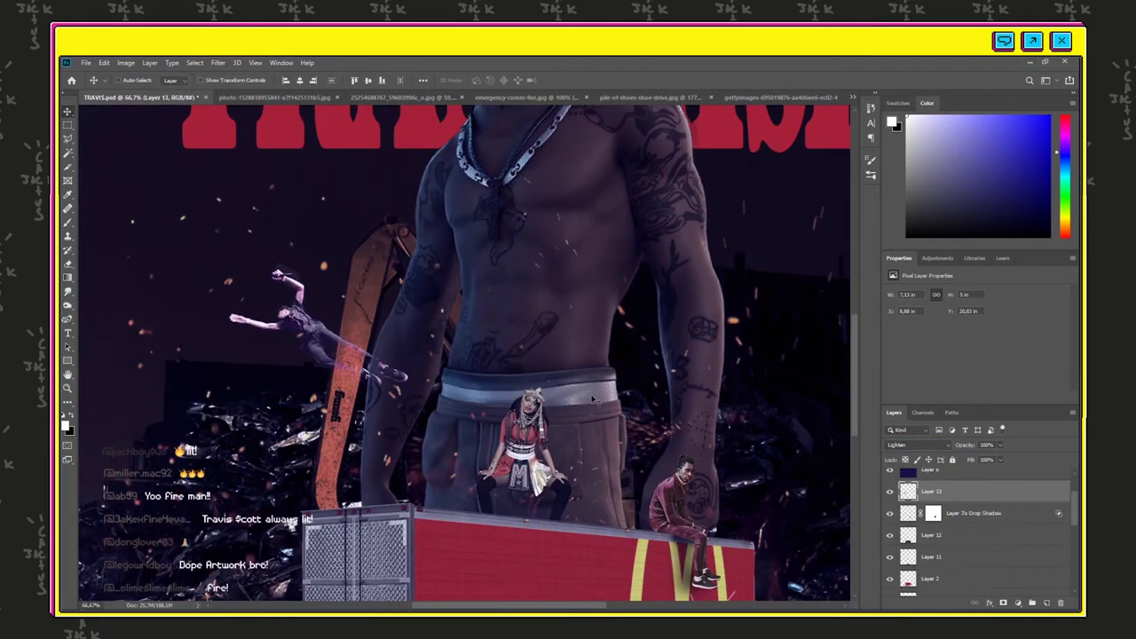
left_click(125, 62)
mouse_move(142, 90)
left_click(263, 90)
left_click_drag(707, 224, 770, 232)
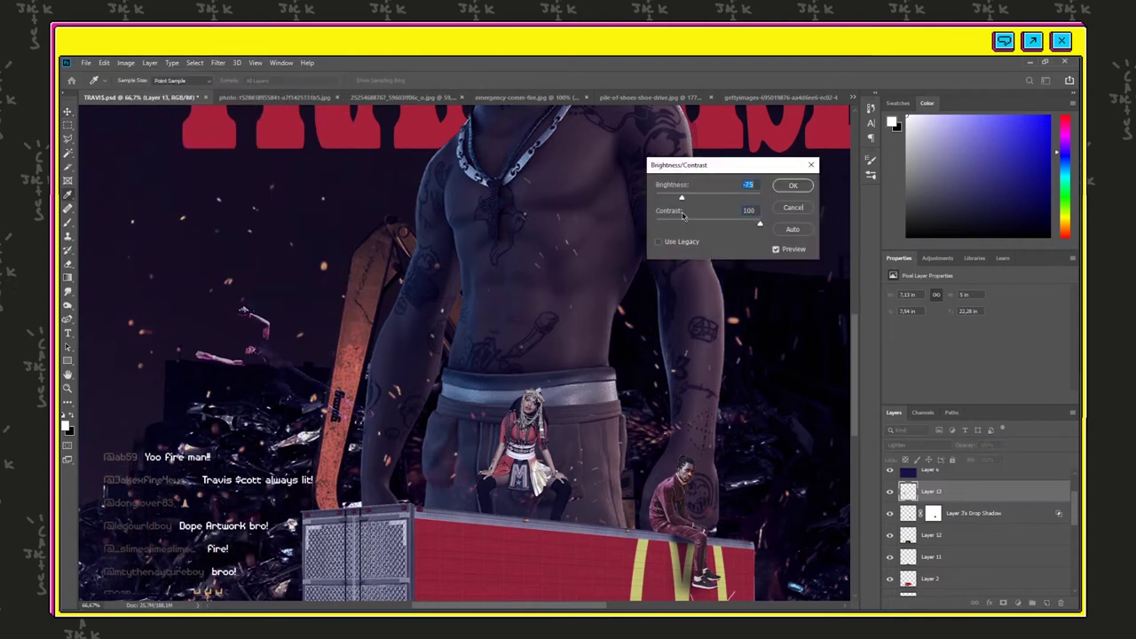
left_click(792, 208)
- Set the stage diver layer to Normal, scale it to about 76% and place it over the junk pile beside the crane arm
left_click_drag(284, 367, 318, 330)
left_click(918, 445)
left_click(903, 354)
key("ctrl+minus")
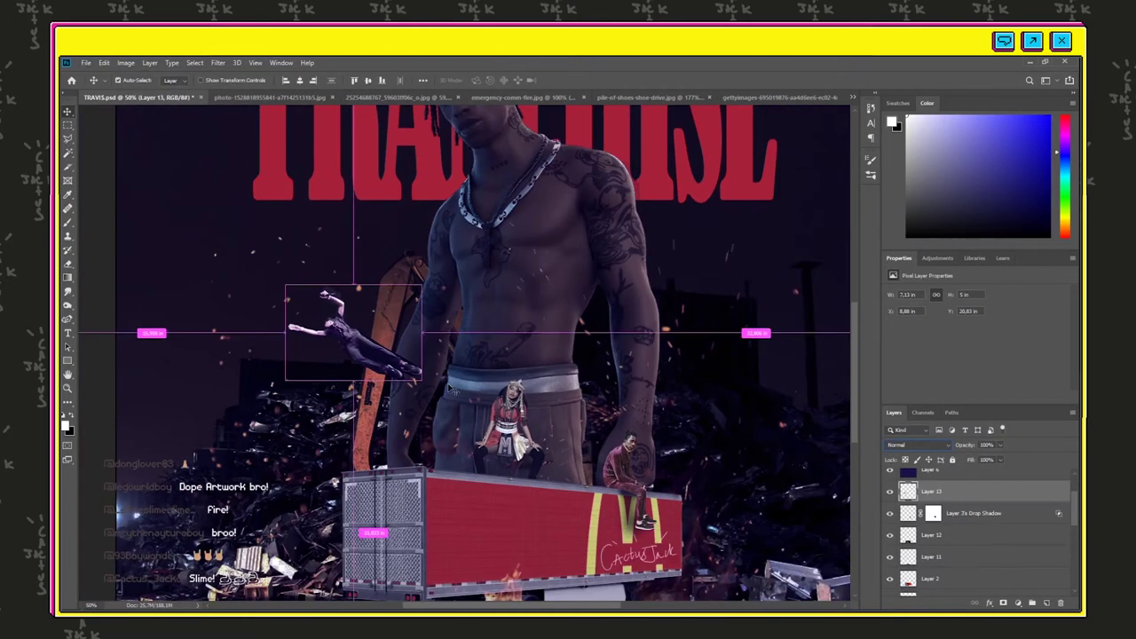
key("ctrl+minus")
scroll(384, 431, "down", 2)
left_click_drag(341, 359, 337, 357)
key("ctrl+t")
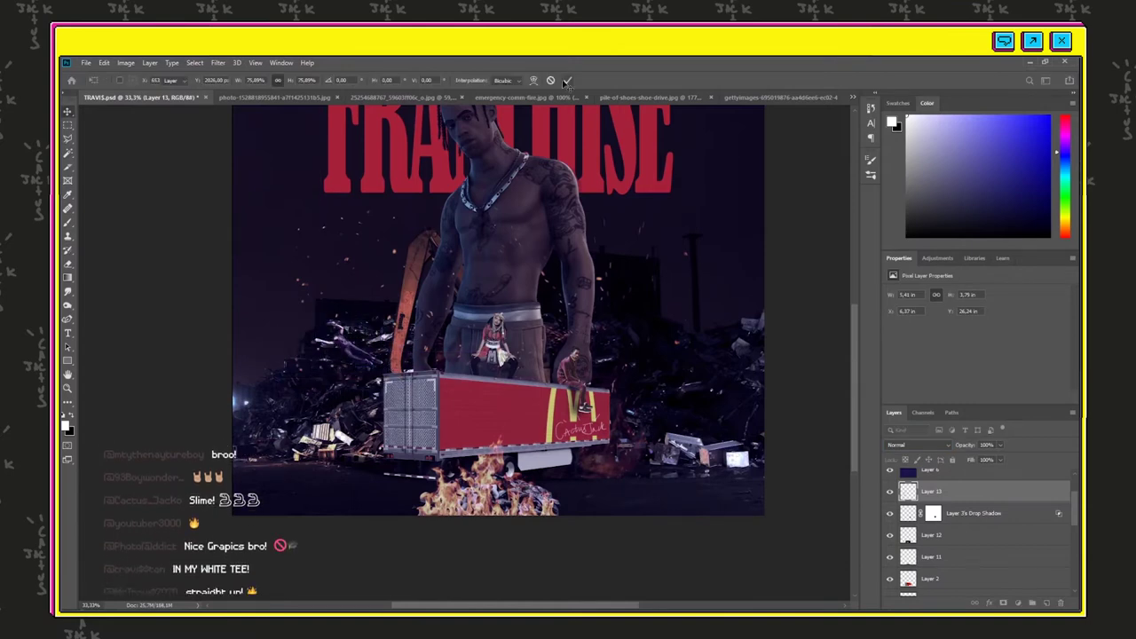
scroll(599, 349, "down", 8)
scroll(528, 444, "up", 9)
scroll(355, 489, "down", 2)
scroll(352, 491, "up", 1)
scroll(353, 490, "down", 2)
- Switch to the browser, search images for "STAGE FANS CROWD SIHLOUTTE" and look through the results
triple_click(222, 126)
type("STAGE FANS CROWD SIHLOUTTE")
key("Return")
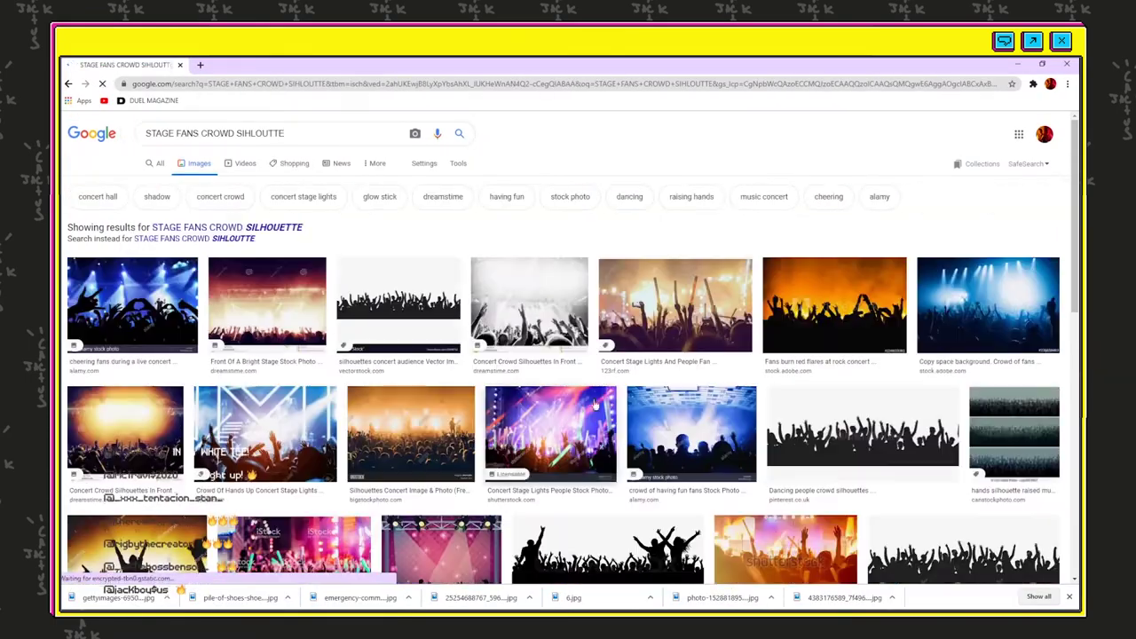
left_click(529, 297)
right_click(733, 327)
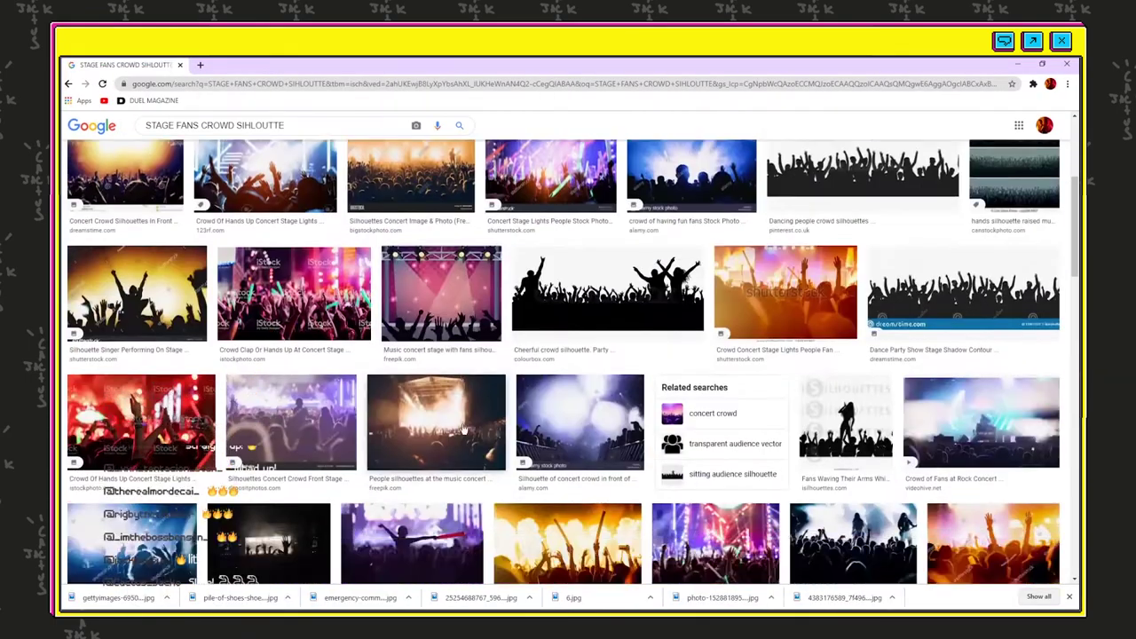
scroll(463, 429, "down", 10)
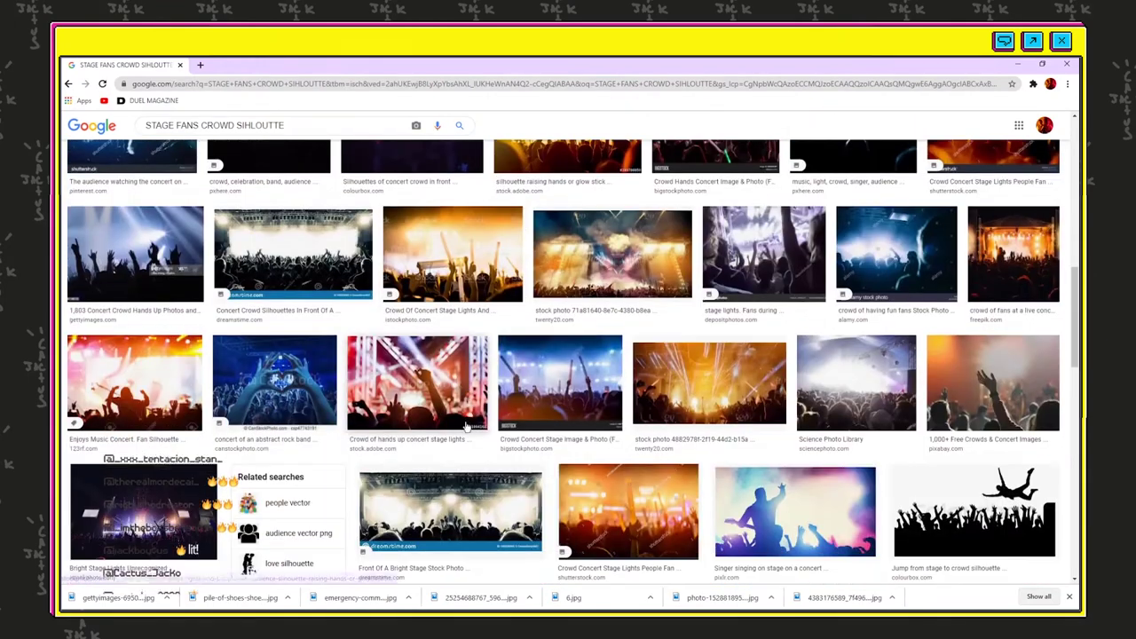
- Save a concert crowd picture with golden stage lights behind the fans
left_click(694, 336)
left_click(771, 457)
right_click(794, 365)
left_click(848, 441)
left_click(1027, 591)
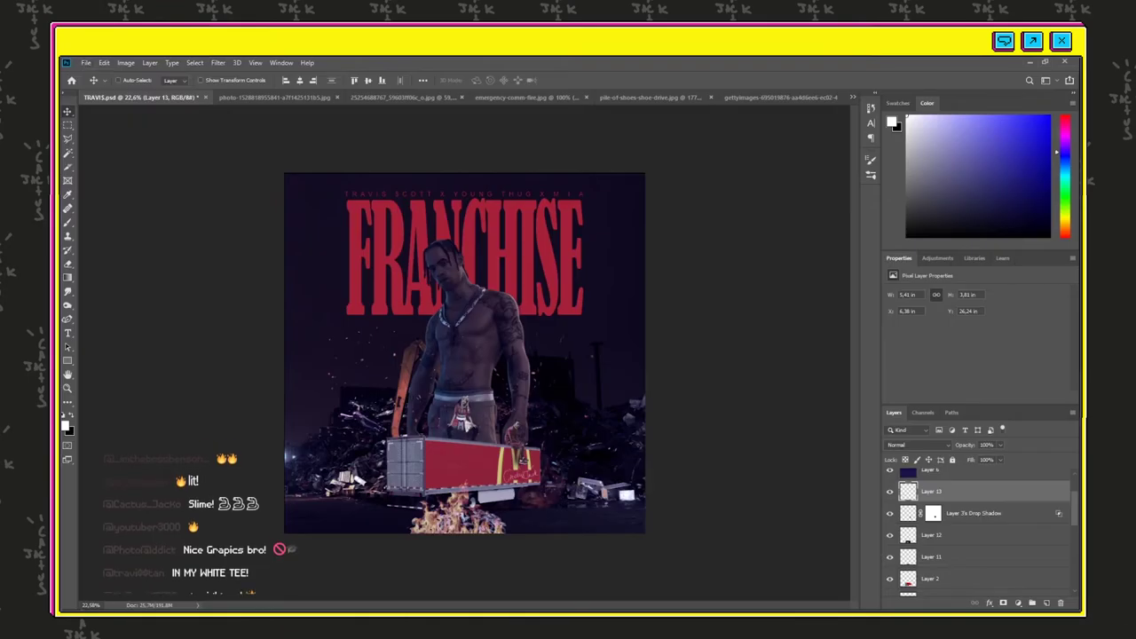
- Return to TRAVIS.psd in Photoshop, check the contents of Layer 11 and Layer 12 by hiding and showing them, and select Layer 12
scroll(474, 477, "up", 6)
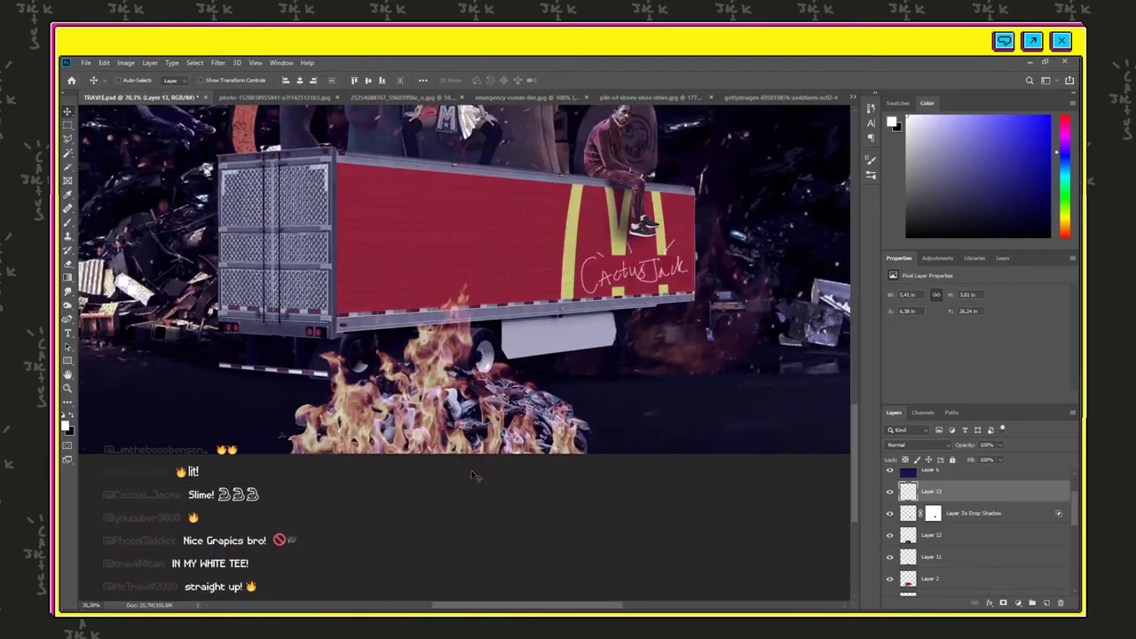
scroll(474, 477, "down", 2)
scroll(958, 520, "down", 10)
scroll(952, 535, "up", 5)
scroll(953, 534, "up", 2)
left_click(966, 542)
left_click(890, 541)
left_click(890, 541)
left_click(891, 521)
left_click(891, 521)
left_click(940, 521)
- Outline the Cactus Jack lettering on Layer 12 with the Polygonal Lasso and cut it to its own layer
left_click(68, 139)
left_click(530, 201)
left_click(583, 288)
left_click(721, 281)
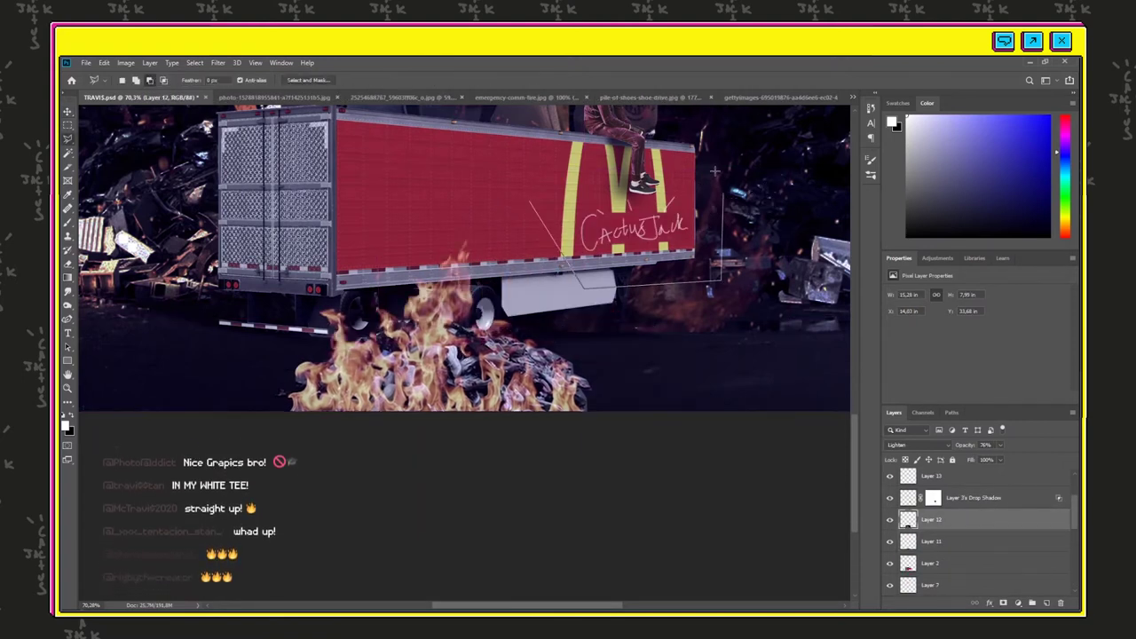
key("v")
- Scale down Layer 12 and Layer 11, the flames and shoe pile, together and move them right below the trailer's golden arches
left_click(941, 542)
left_click(940, 564, "shift")
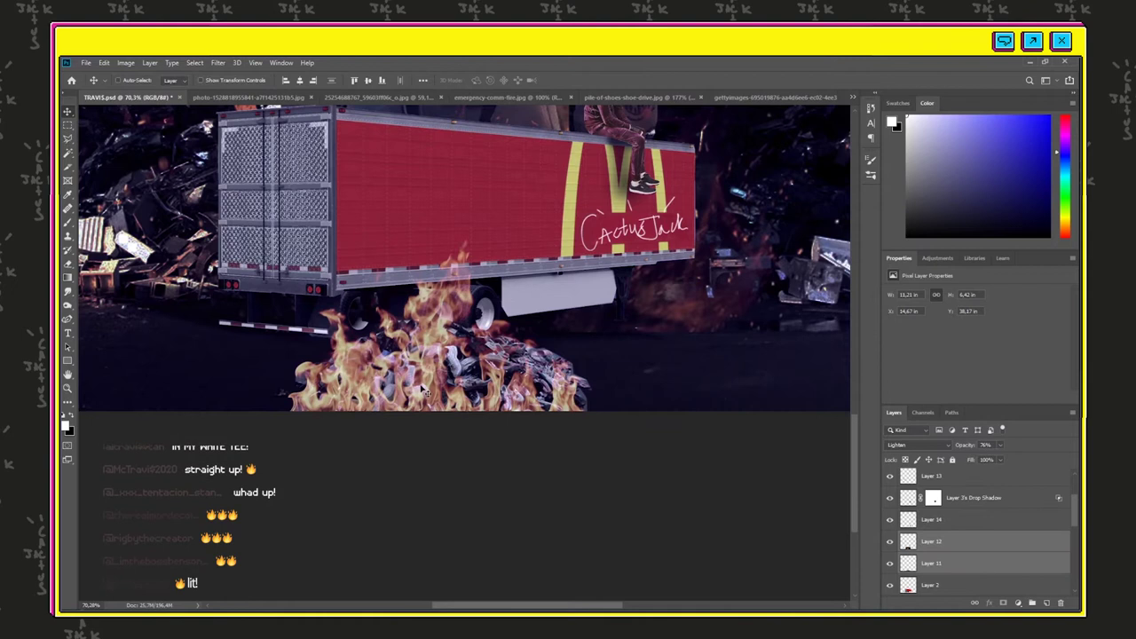
key("ctrl+t")
left_click_drag(439, 380, 586, 358)
scroll(586, 358, "down", 3)
left_click_drag(505, 261, 561, 300)
mouse_move(622, 369)
left_mouse_down()
mouse_move(637, 338)
mouse_move(619, 313)
left_mouse_up()
key("Return")
- Select the lower part of the shoe pile with a rectangular marquee and delete it from both Layer 12 and Layer 11
key("m")
left_click_drag(649, 263, 716, 306)
left_click(932, 542)
scroll(603, 434, "up", 4)
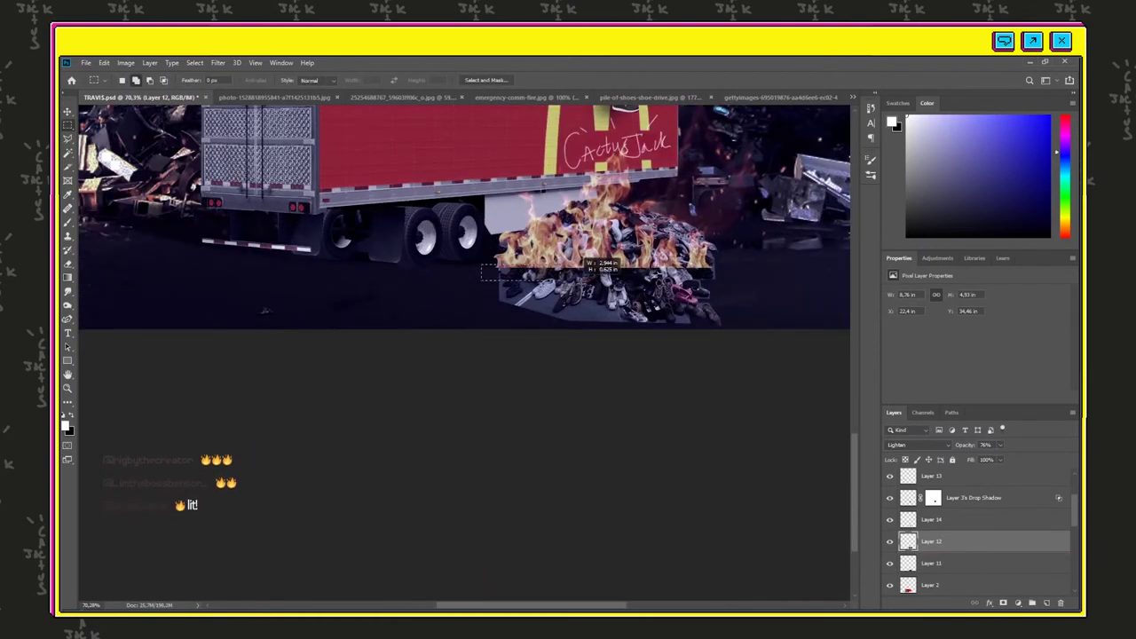
left_click_drag(482, 266, 751, 330)
key("v")
key("Delete")
left_click(935, 561)
key("Delete")
key("ctrl+d")
- Merge Layer 11 and Layer 12 into one layer
scroll(417, 444, "down", 4)
left_click(946, 542, "shift")
right_click(946, 544)
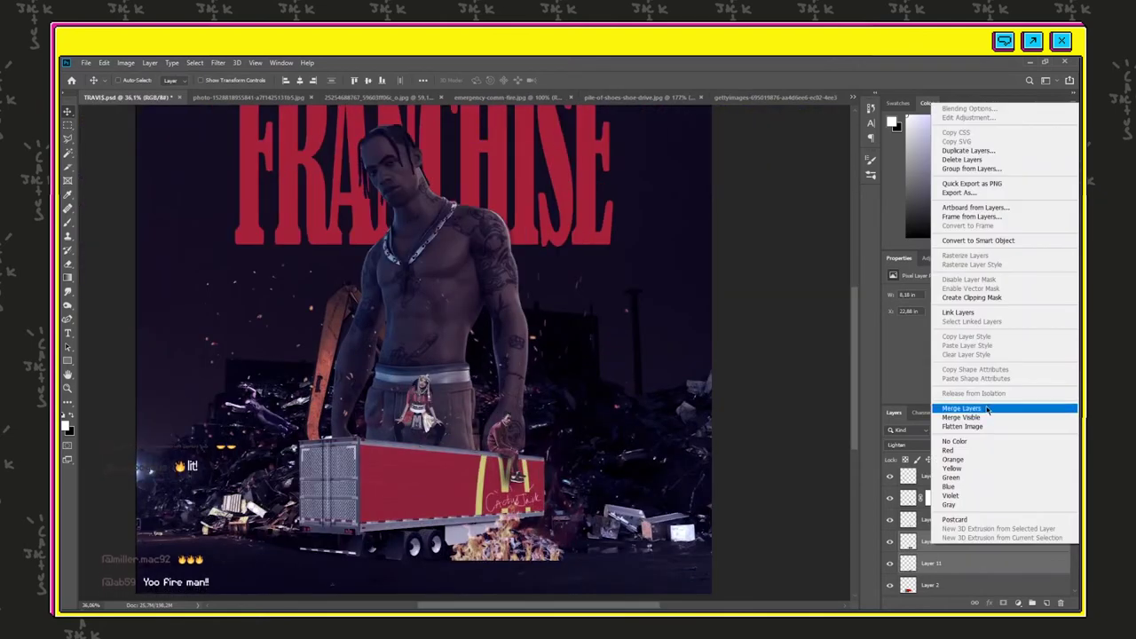
left_click(967, 409)
- Set the merged flame and shoe layer to Lighten, shift it right beside the trailer's end and add a layer mask
scroll(949, 514, "up", 1)
left_click(944, 478)
left_click(928, 445)
left_click(939, 473)
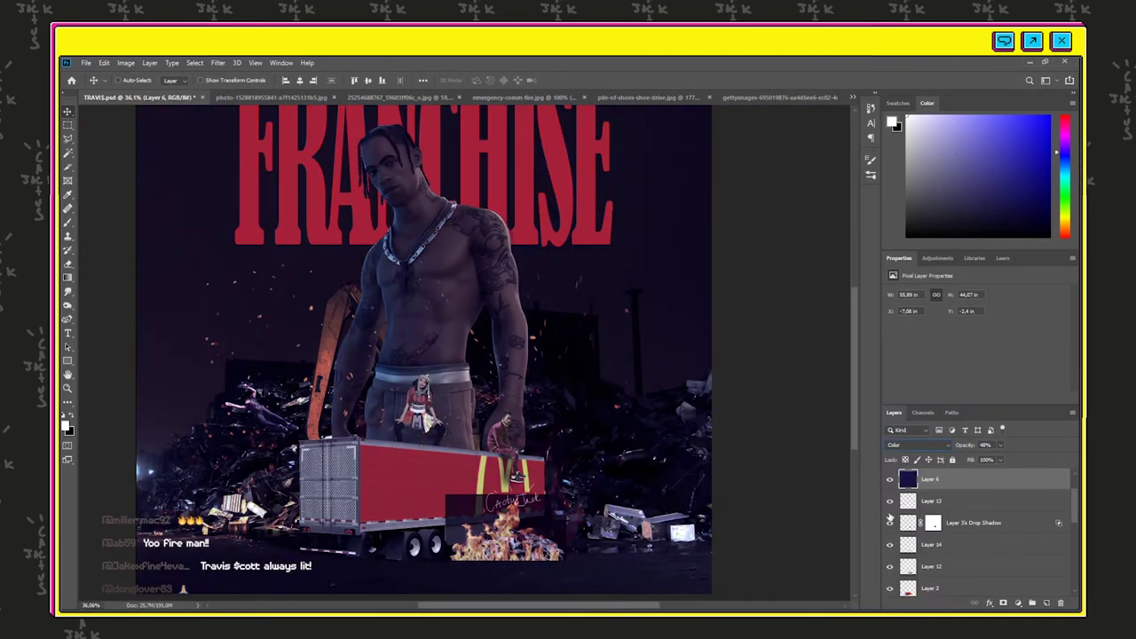
scroll(932, 515, "down", 3)
left_click(890, 501)
left_click(890, 500)
left_click(905, 444)
left_click(914, 418)
left_click(989, 604)
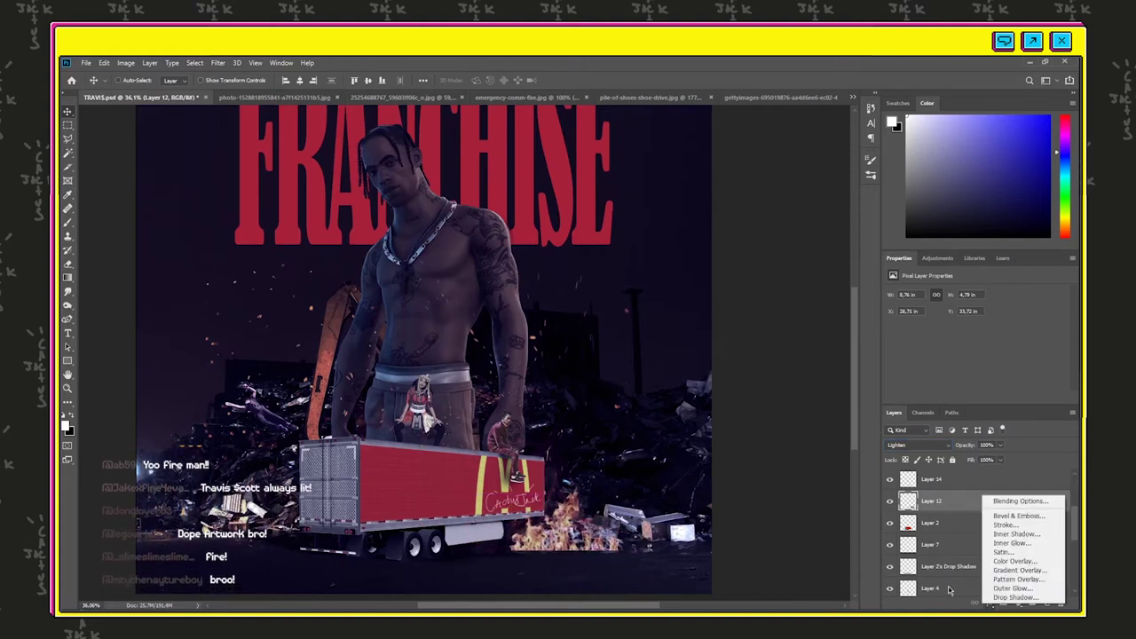
left_click(1003, 603)
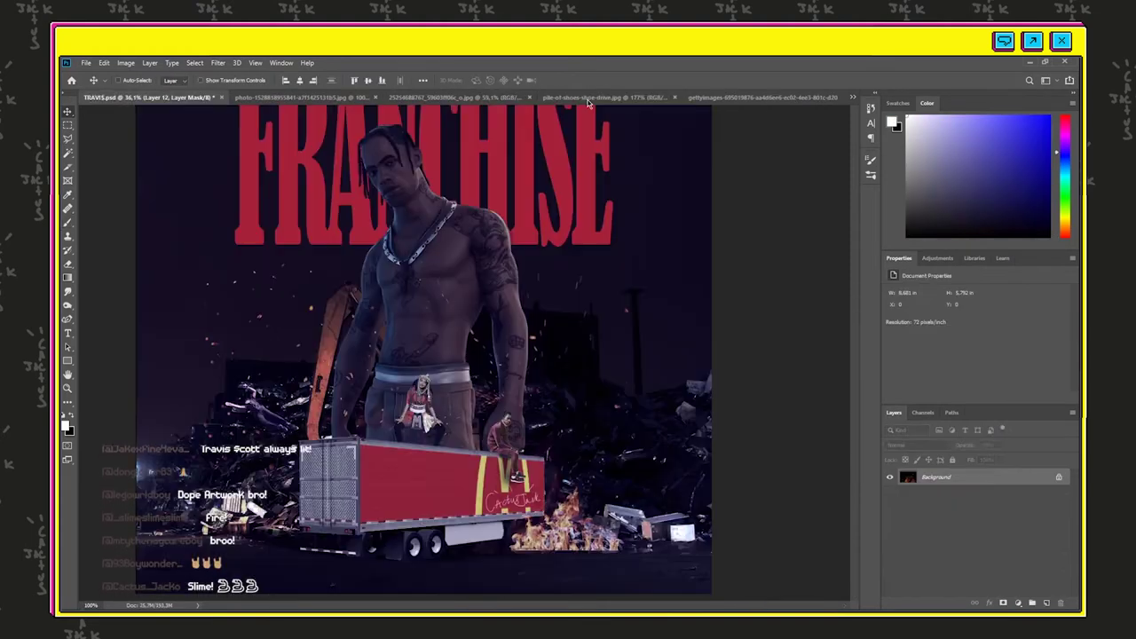
- Open the saved crowd picture, bring it into TRAVIS.psd as a layer just above Layer 12 and move it down over the trailer
left_click(86, 62)
left_click(99, 85)
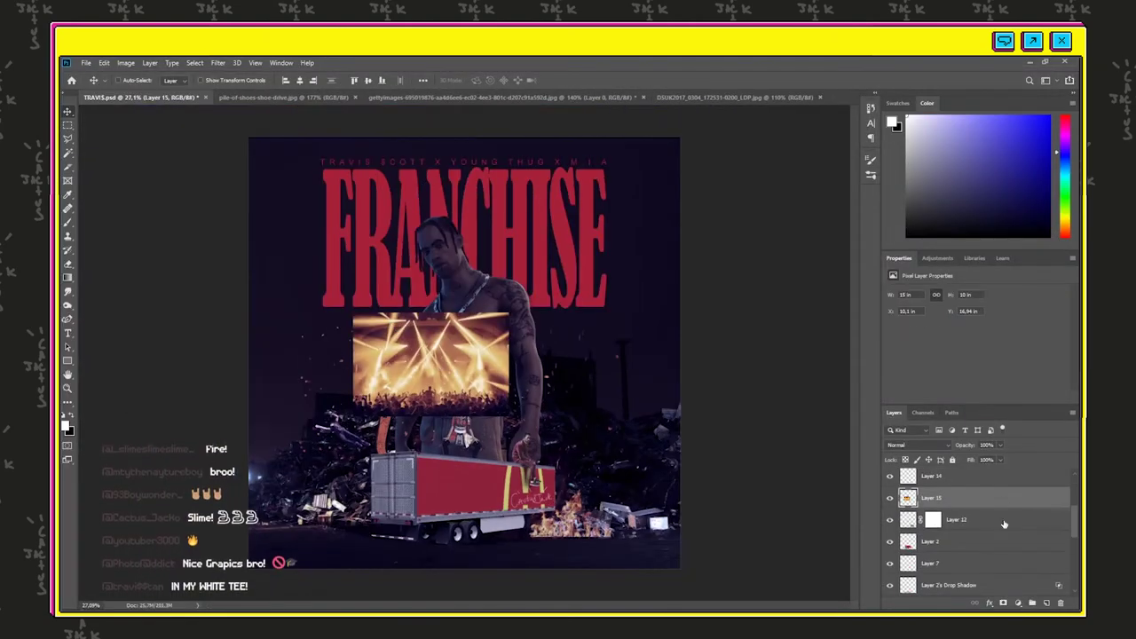
left_click_drag(1004, 503, 1004, 530)
left_click_drag(430, 366, 532, 485)
left_click_drag(945, 521, 944, 490)
left_click_drag(542, 488, 333, 515)
- Enlarge the crowd picture to the full canvas width and align it with the artwork's bottom edge
key("ctrl+t")
left_click_drag(402, 459, 796, 449)
key("Return")
left_click_drag(536, 356, 541, 371)
- Add a layer mask to the crowd layer and brush away the stage lights in its upper part
left_click(1003, 603)
left_click(132, 81)
key("Return")
mouse_move(448, 377)
left_mouse_down()
mouse_move(533, 317)
mouse_move(675, 322)
mouse_move(685, 403)
mouse_move(312, 453)
mouse_move(426, 484)
mouse_move(681, 497)
left_mouse_up()
left_click(104, 62)
mouse_move(126, 63)
mouse_move(142, 91)
left_click(302, 92)
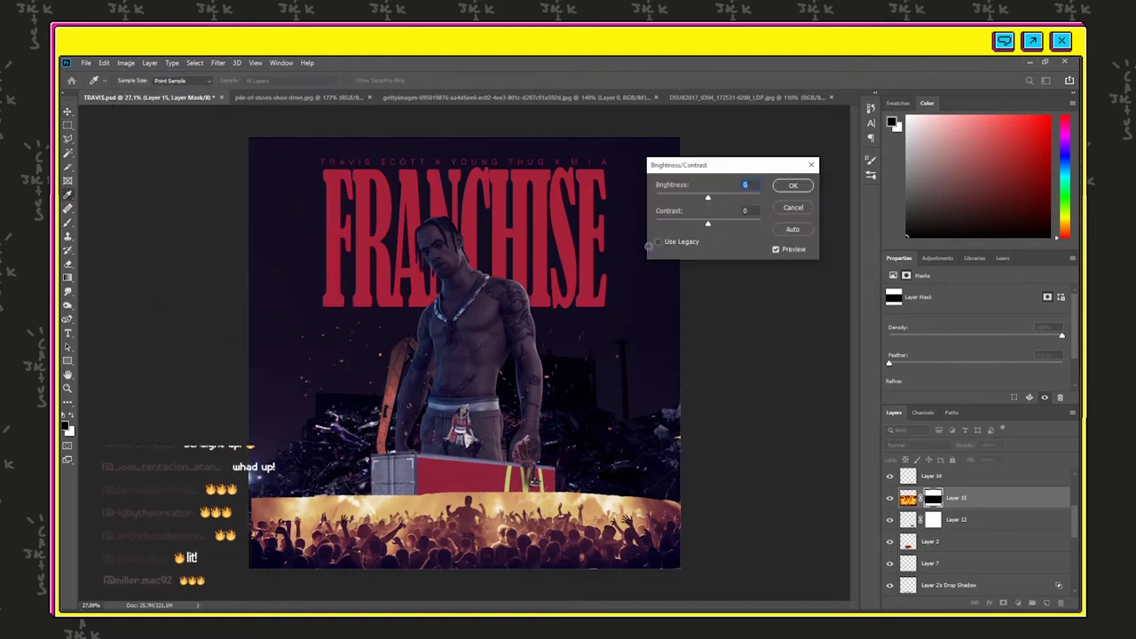
left_click(793, 207)
- Adjust the brightness and contrast of the crowd image on Layer 15 and preview other blend modes for it
left_click(906, 498)
left_click(125, 62)
left_click(266, 88)
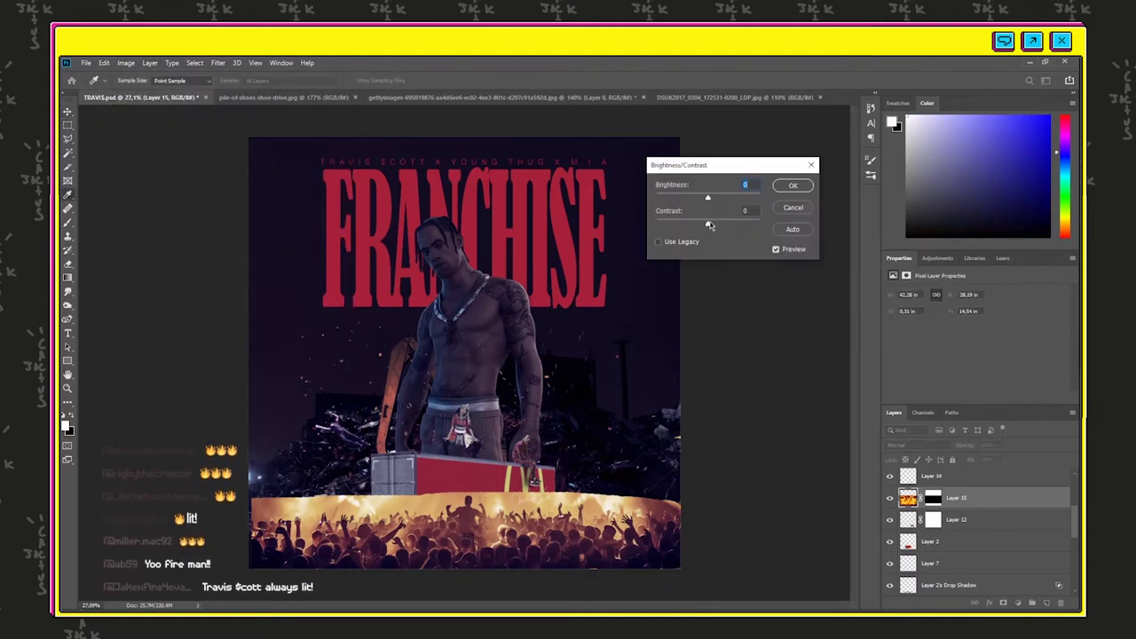
key("Return")
left_click(914, 445)
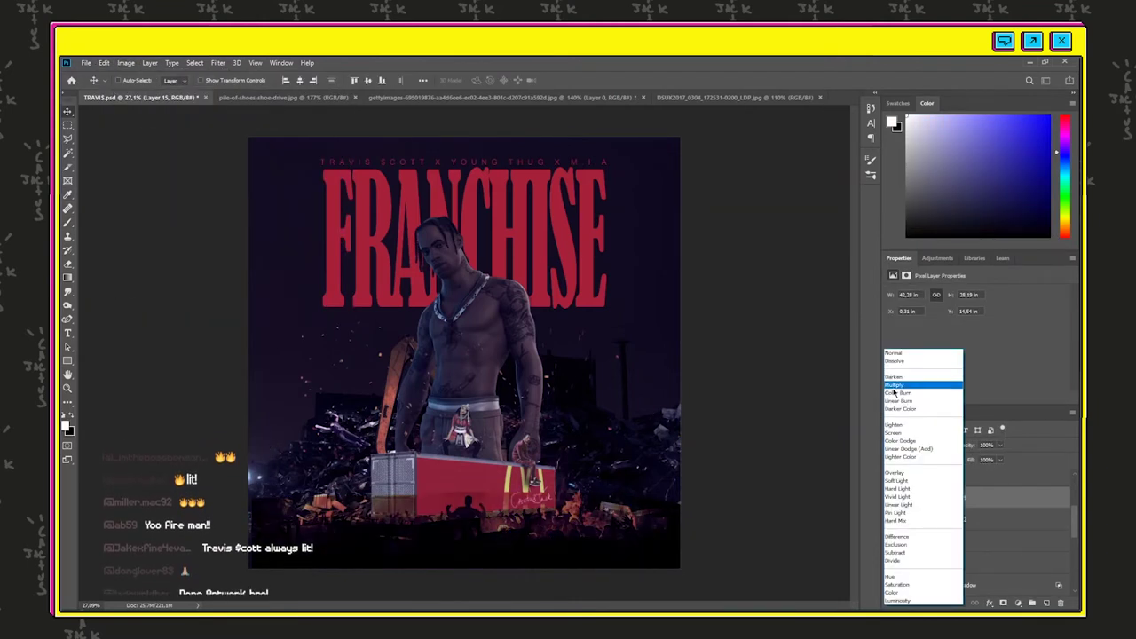
left_click(358, 388)
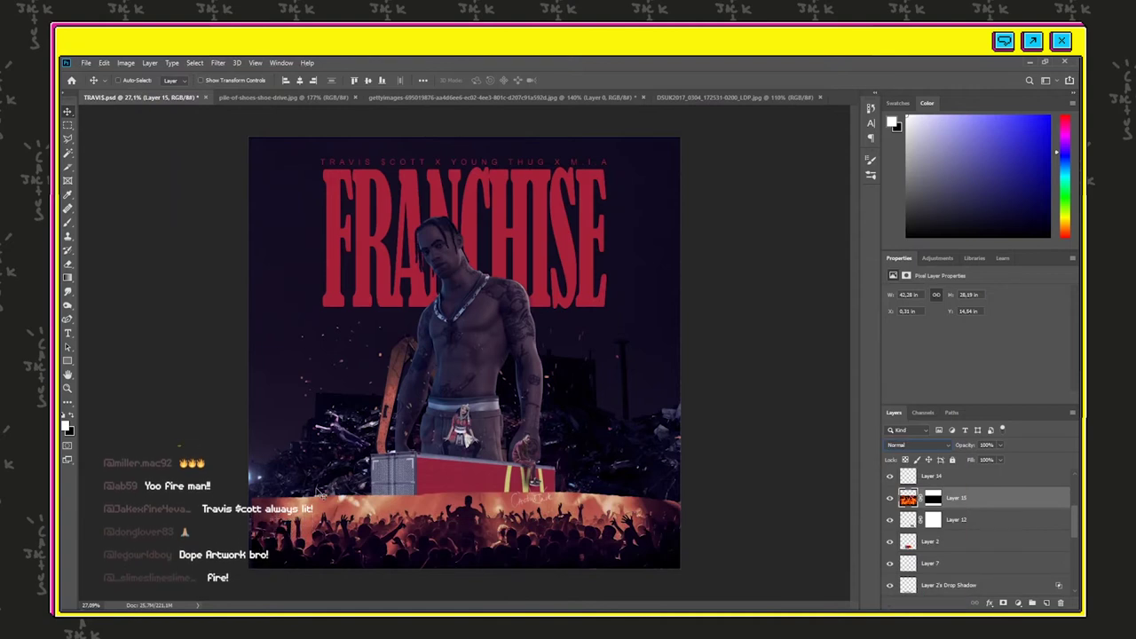
- Start a Color Range selection on the crowd layer and sample several tones of the orange light behind the fans
scroll(320, 493, "up", 8)
scroll(319, 416, "down", 5)
left_click(195, 63)
left_click(215, 169)
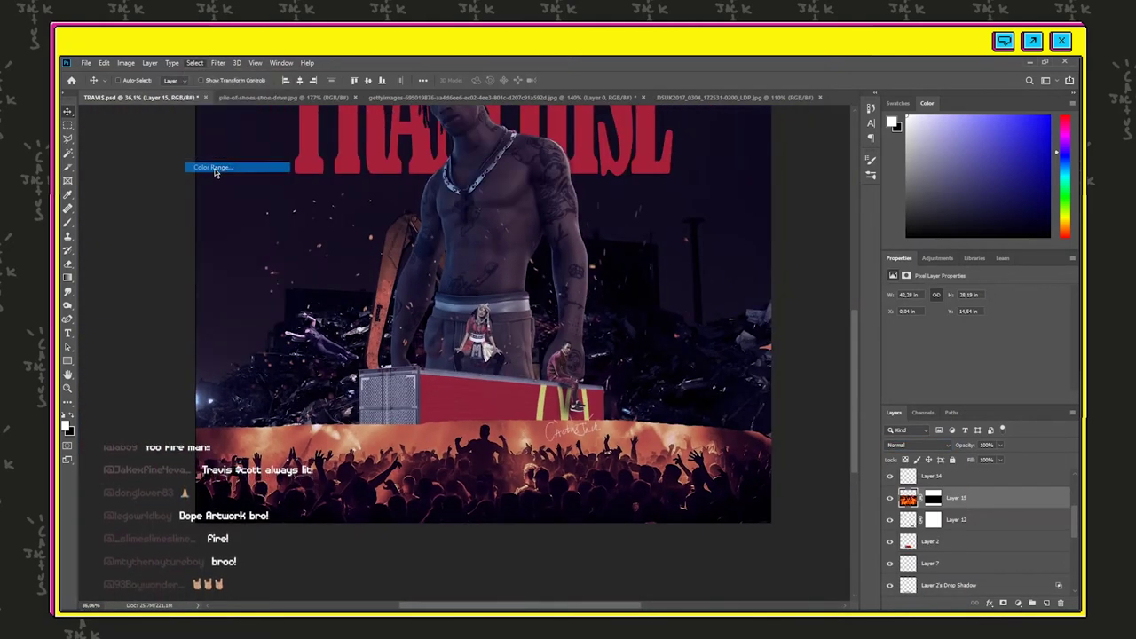
left_click(621, 435)
left_click(639, 434)
left_click(847, 270)
left_click(657, 437)
left_click(680, 435)
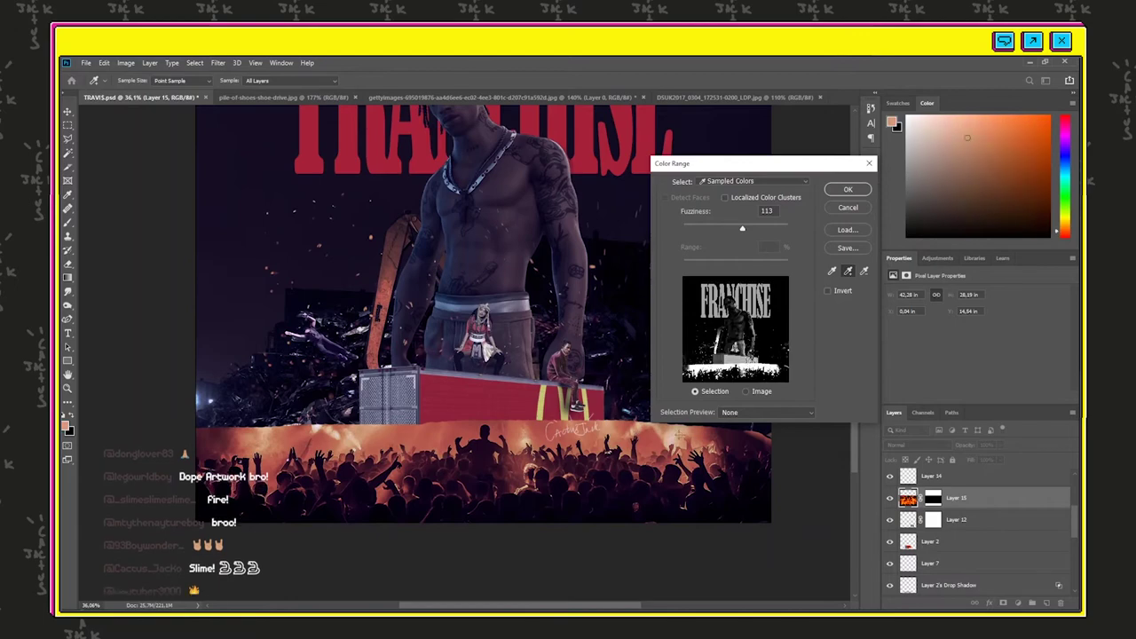
- Subtract dark crowd tones from the Color Range sample, accept the selection, delete the orange light and deselect
left_click(229, 438)
left_click(619, 293)
left_click(612, 240)
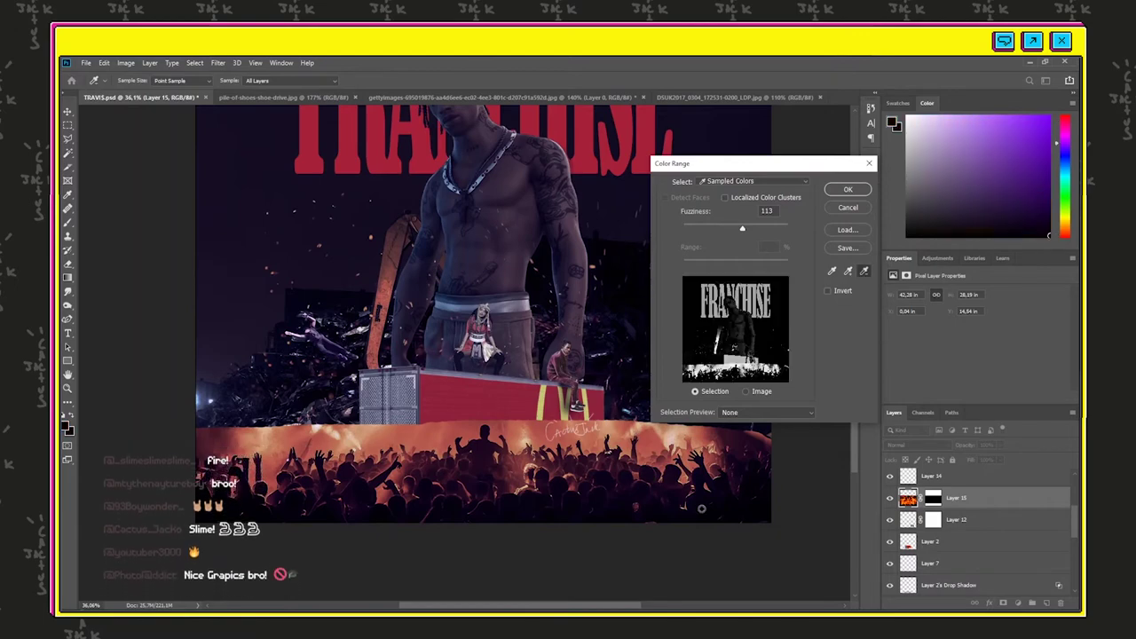
left_click(612, 497)
left_click(848, 189)
key("Delete")
key("ctrl+d")
scroll(594, 559, "down", 5)
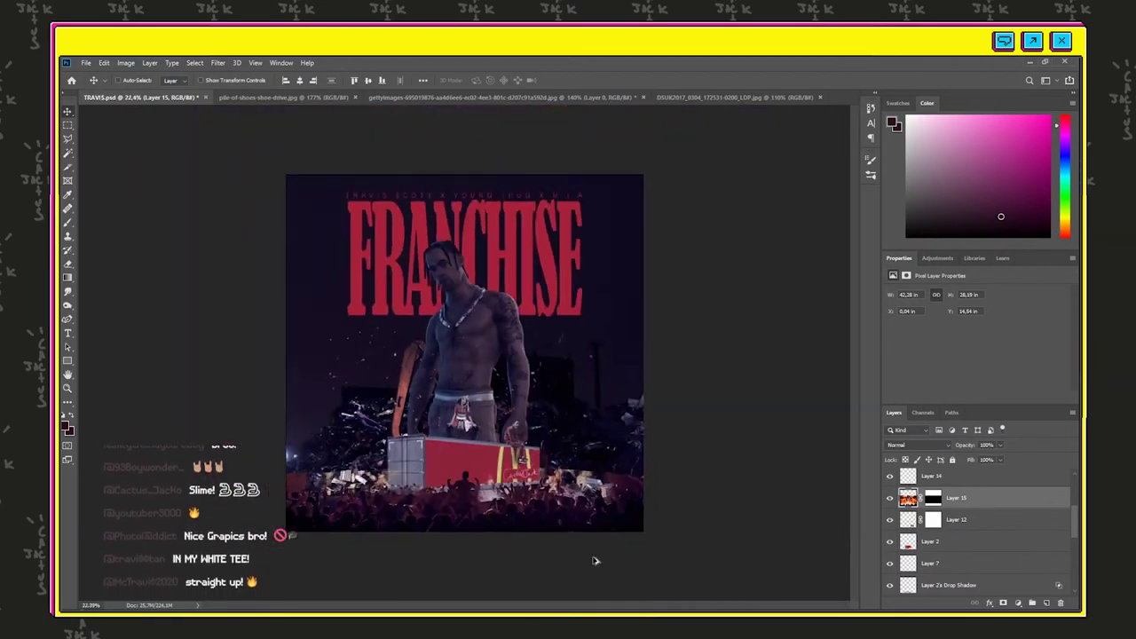
scroll(594, 548, "up", 12)
scroll(594, 547, "down", 7)
left_click(104, 63)
left_click_drag(1000, 446, 1035, 474)
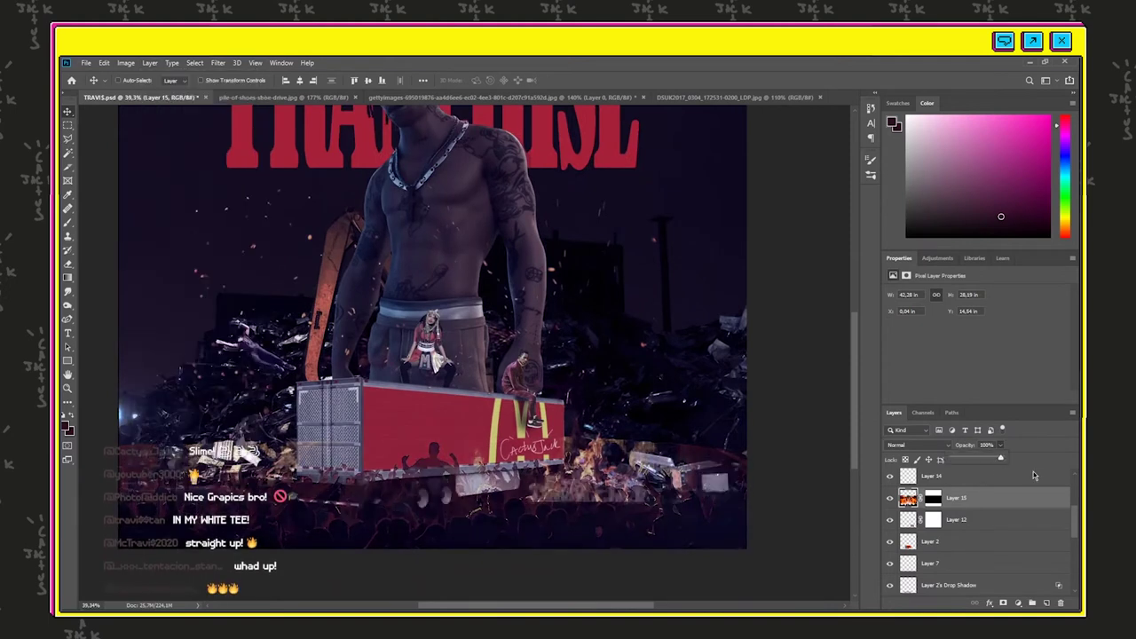
- Paint black on Layer 15's mask with a smaller brush to remove the leftover light above the crowd
key("b")
scroll(743, 537, "up", 8)
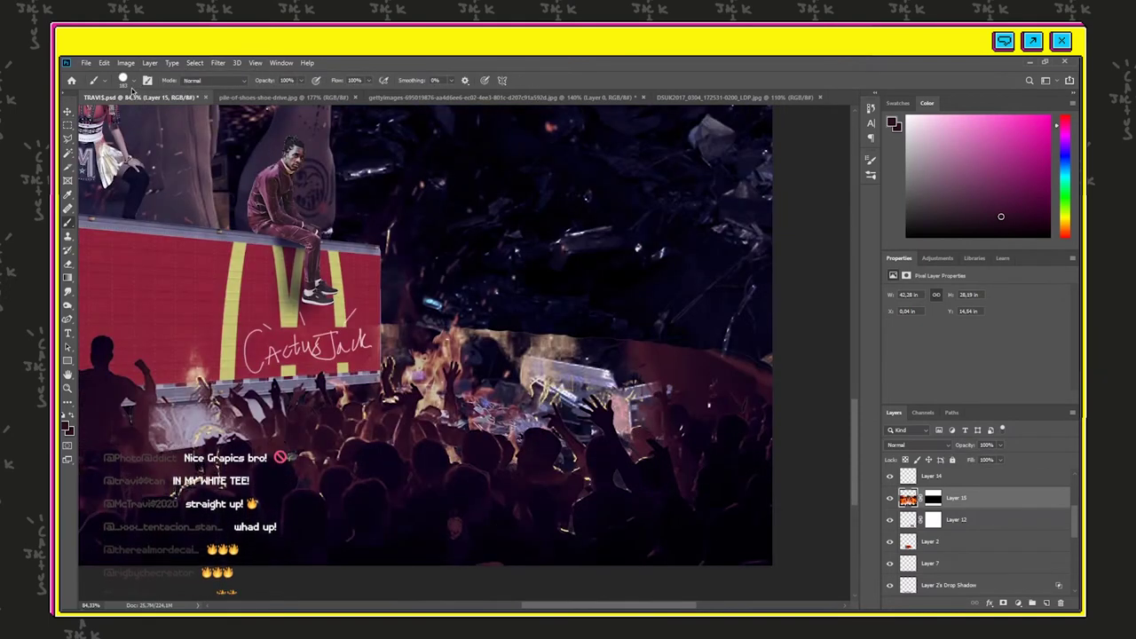
left_click(132, 86)
left_click(64, 415)
left_click(71, 414)
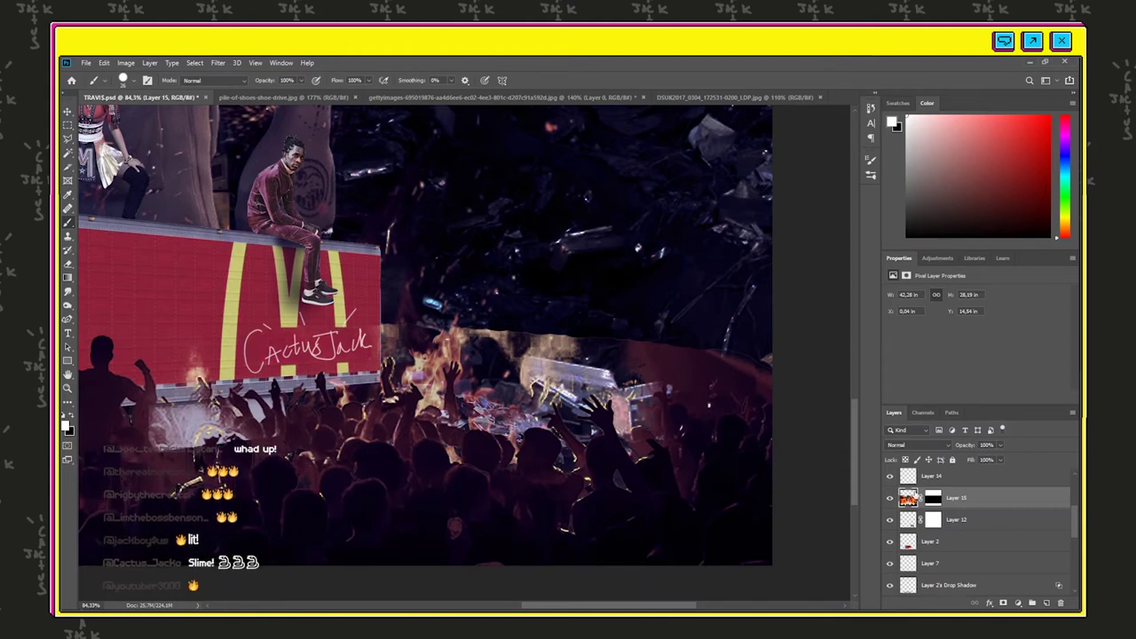
left_click(933, 498)
left_click_drag(653, 351, 645, 355)
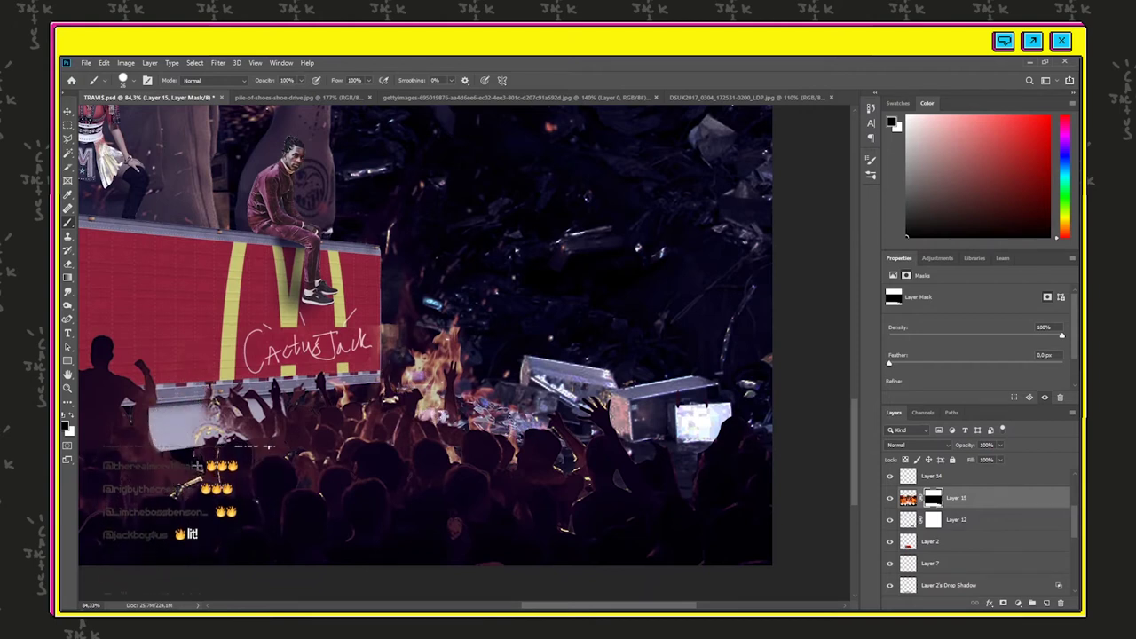
scroll(194, 420, "left", 10)
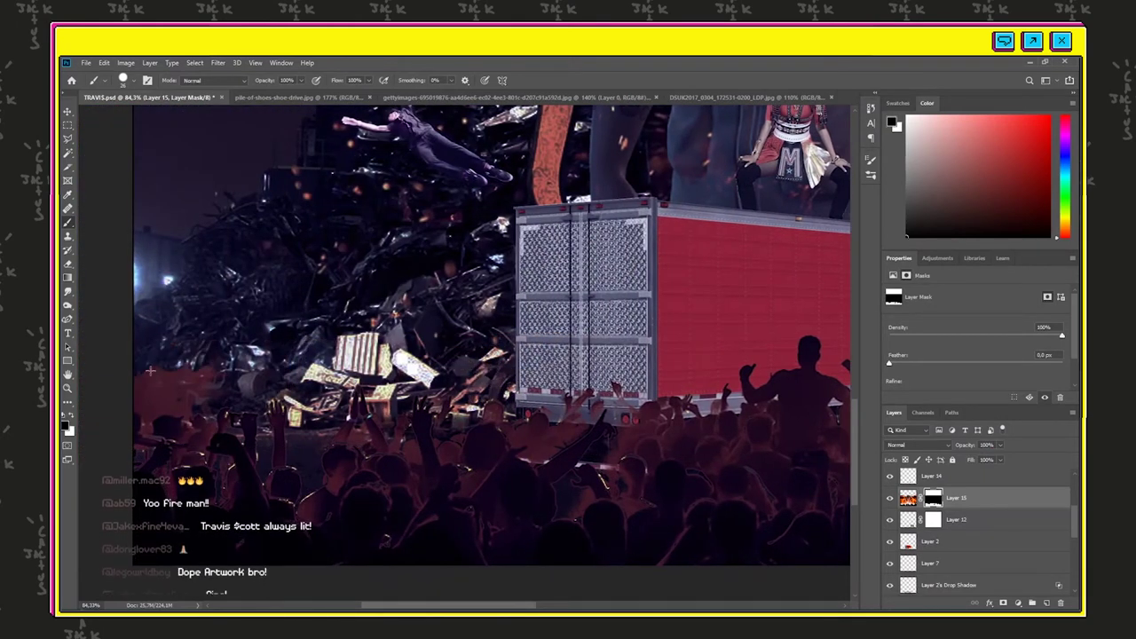
key("ctrl+0")
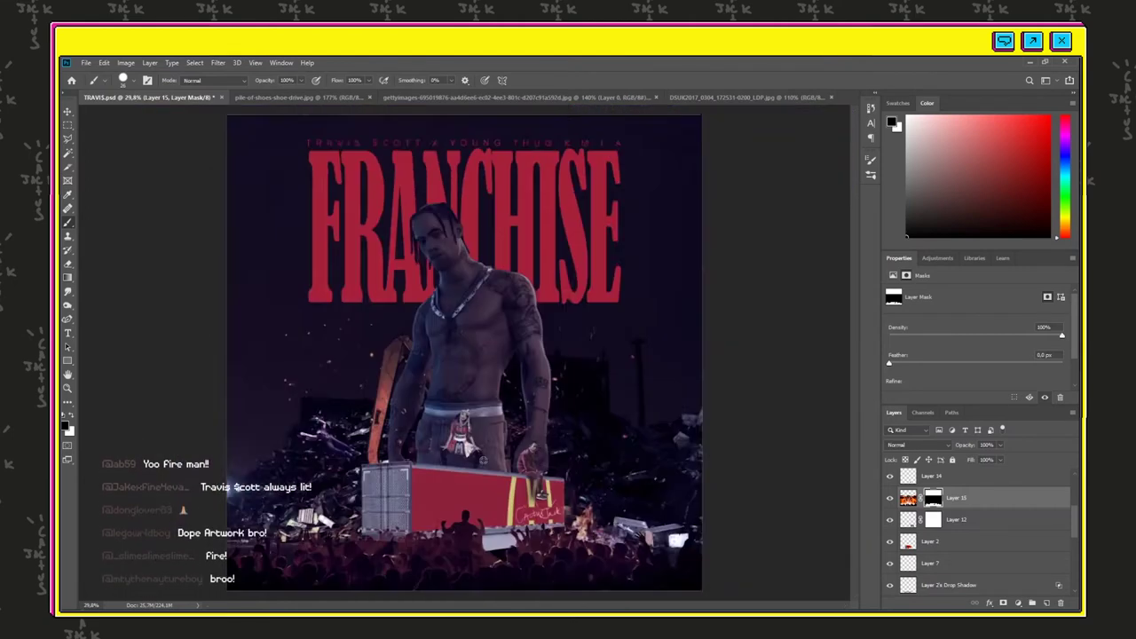
- Add a black Color Overlay at reduced opacity to the crowd layer
left_click(67, 113)
scroll(465, 352, "down", 3)
scroll(464, 353, "up", 2)
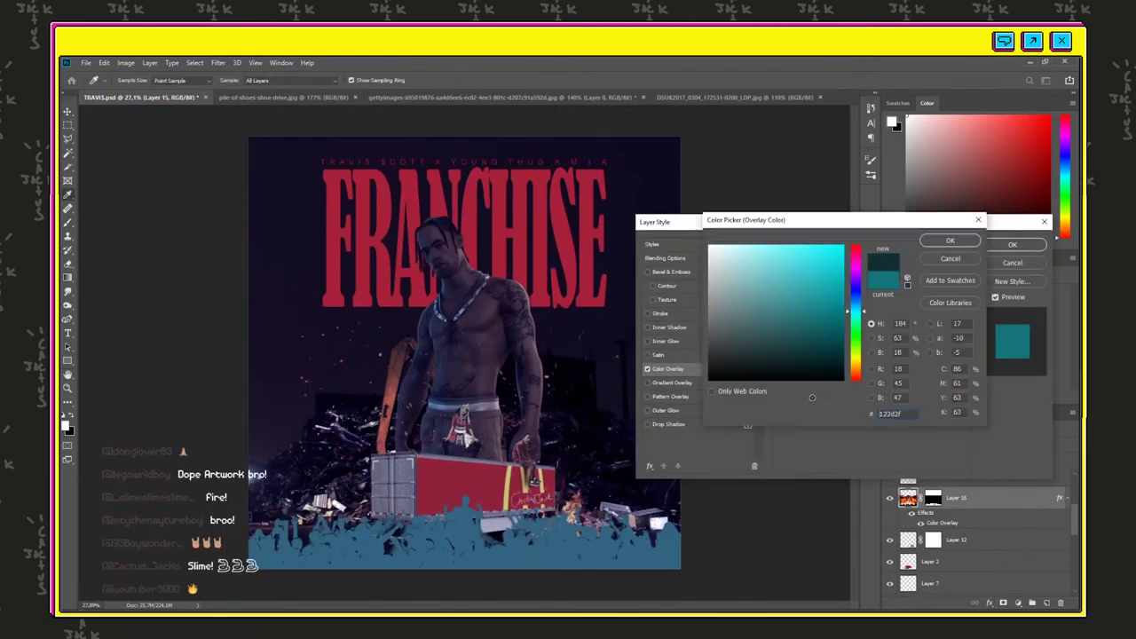
left_click_drag(811, 396, 811, 401)
left_click(950, 241)
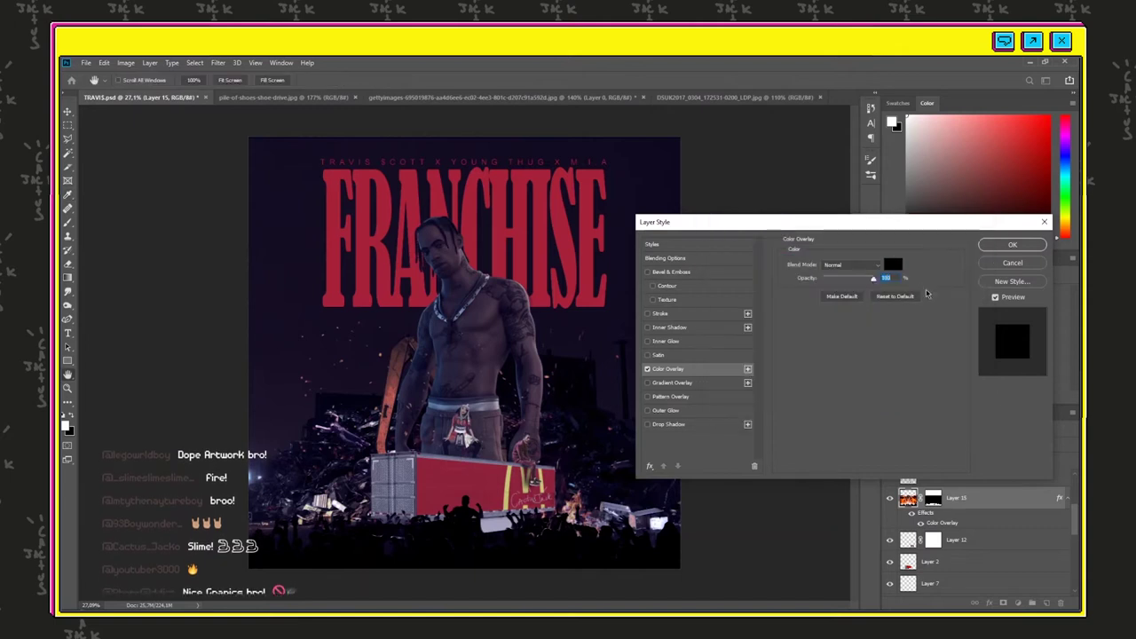
left_click(996, 247)
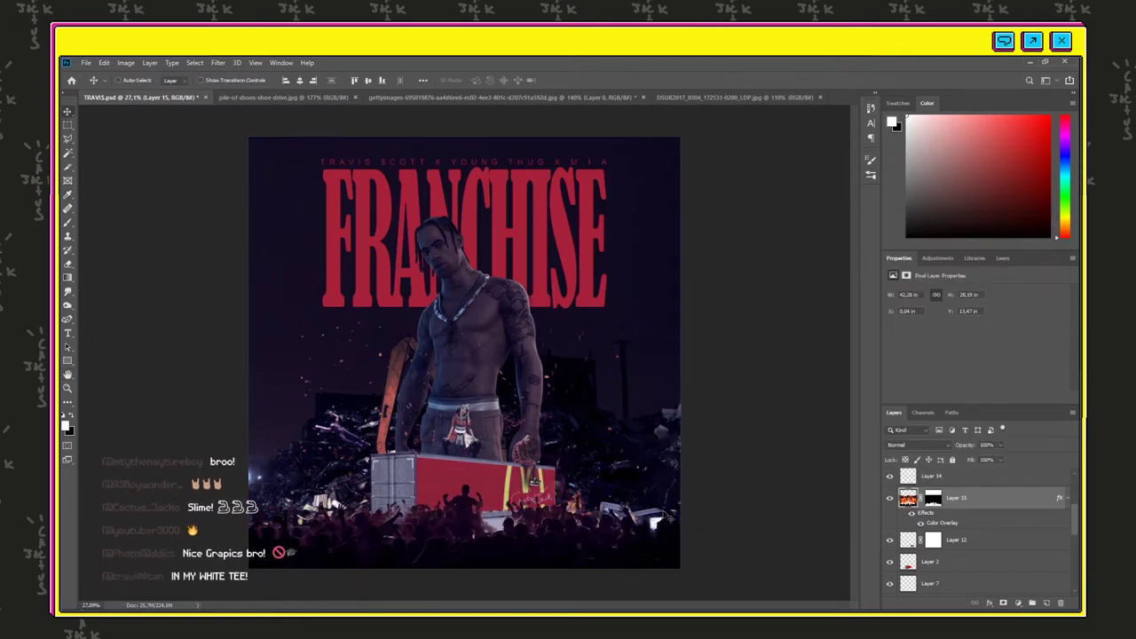
scroll(538, 560, "up", 7)
left_click_drag(587, 515, 577, 479)
left_click(932, 498)
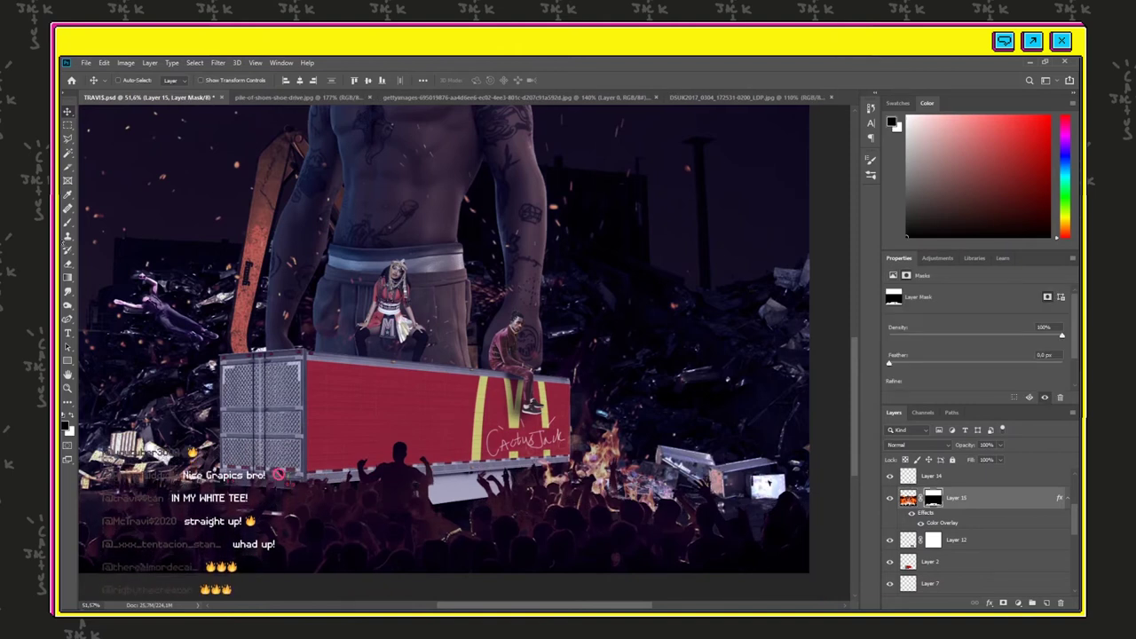
key("b")
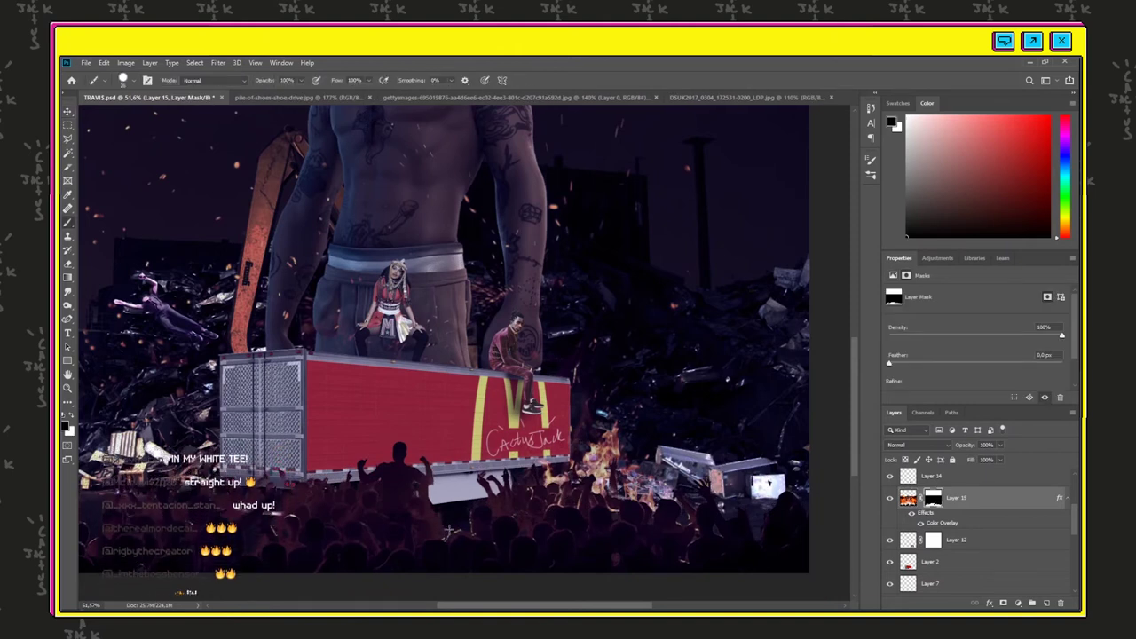
scroll(506, 497, "down", 8)
left_click(67, 112)
scroll(390, 461, "up", 13)
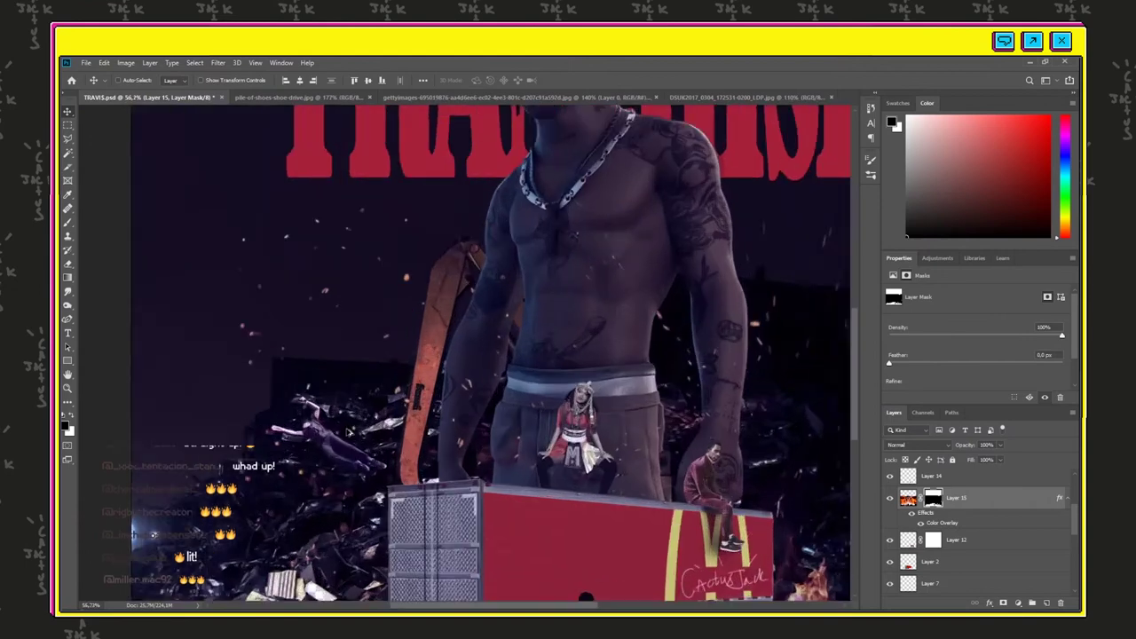
- Apply a Brightness/Contrast adjustment to the stage diver on Layer 13
left_click_drag(333, 347, 345, 354)
scroll(345, 353, "down", 2)
scroll(352, 309, "up", 3)
left_click(125, 63)
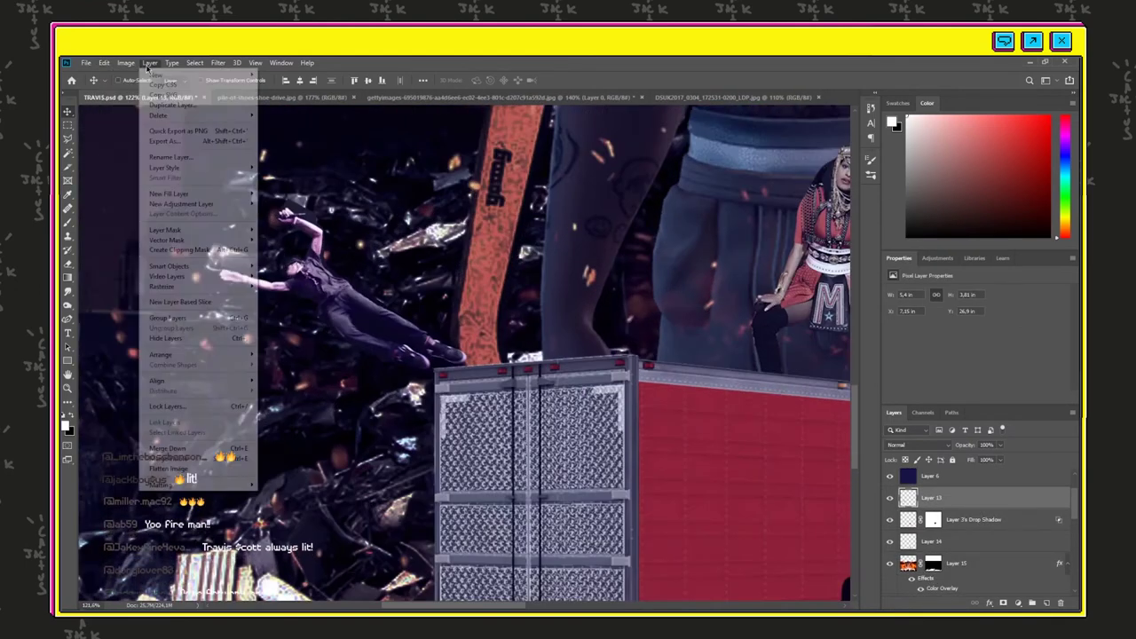
mouse_move(169, 91)
left_click(293, 91)
key("Return")
key("ctrl+0")
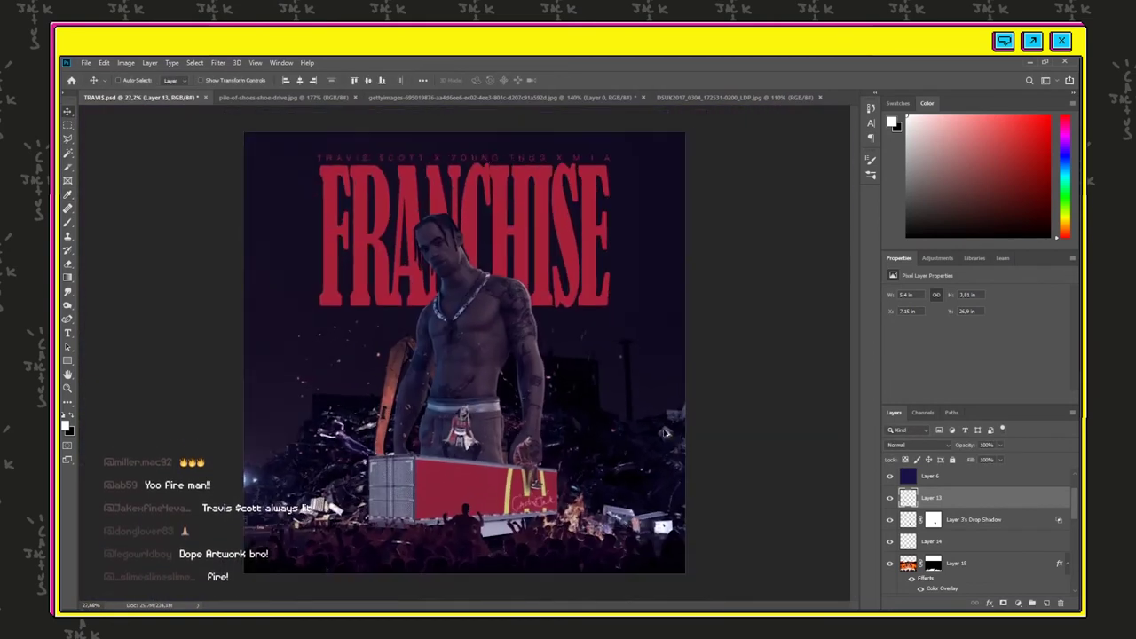
- Set the tracking of the artist names line above the FRANCHISE title to 640
left_click(498, 165)
key("ctrl+t")
left_click(550, 81)
key("t")
left_click_drag(317, 159, 618, 143)
left_click(870, 123)
left_click_drag(834, 148, 750, 184)
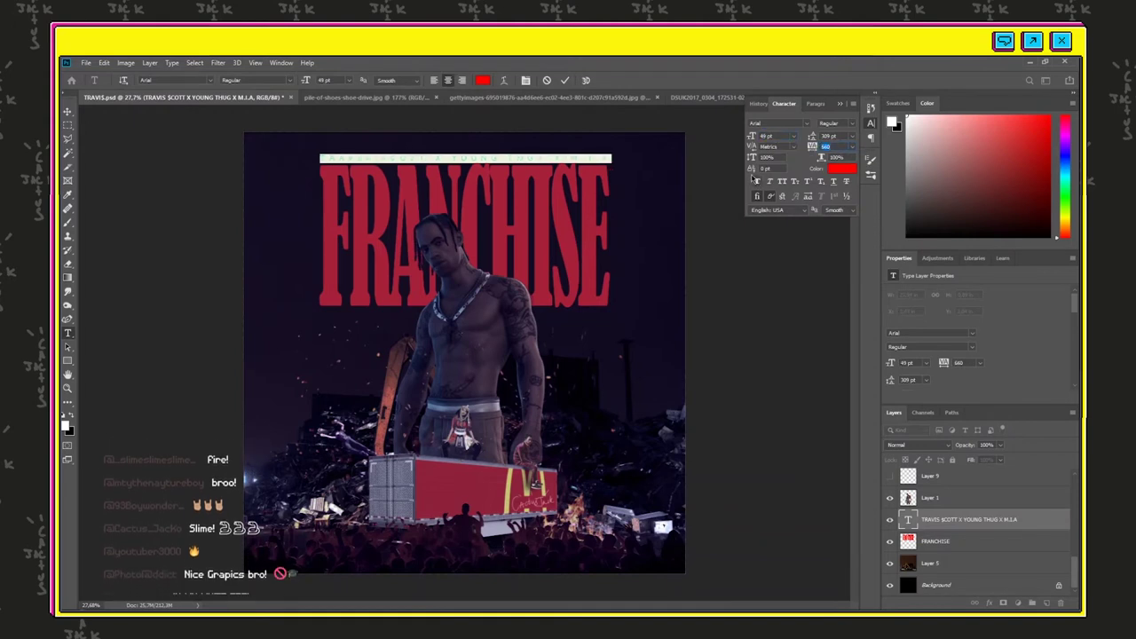
left_click(565, 81)
key("v")
key("ctrl+minus")
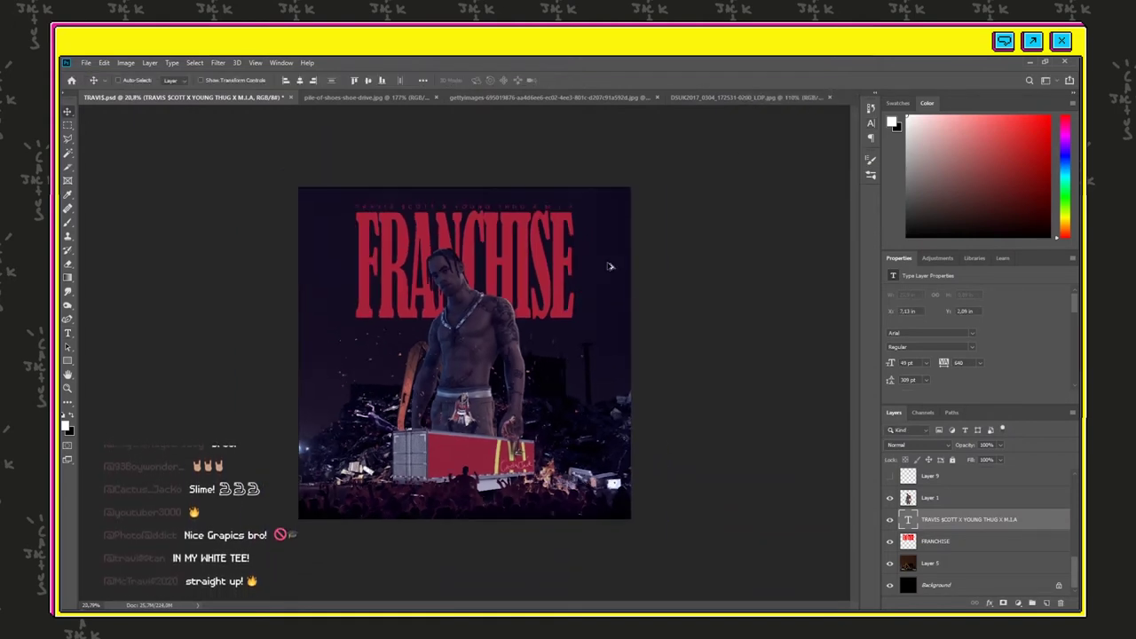
- Reposition the flying embers on Layer 10 and enlarge them to spread across the full width of the canvas
scroll(611, 268, "up", 3)
scroll(1017, 520, "up", 2)
left_click_drag(947, 498, 966, 512)
left_click_drag(522, 428, 532, 471)
key("ctrl+t")
left_click_drag(304, 361, 240, 314)
left_click_drag(640, 318, 689, 283)
key("Return")
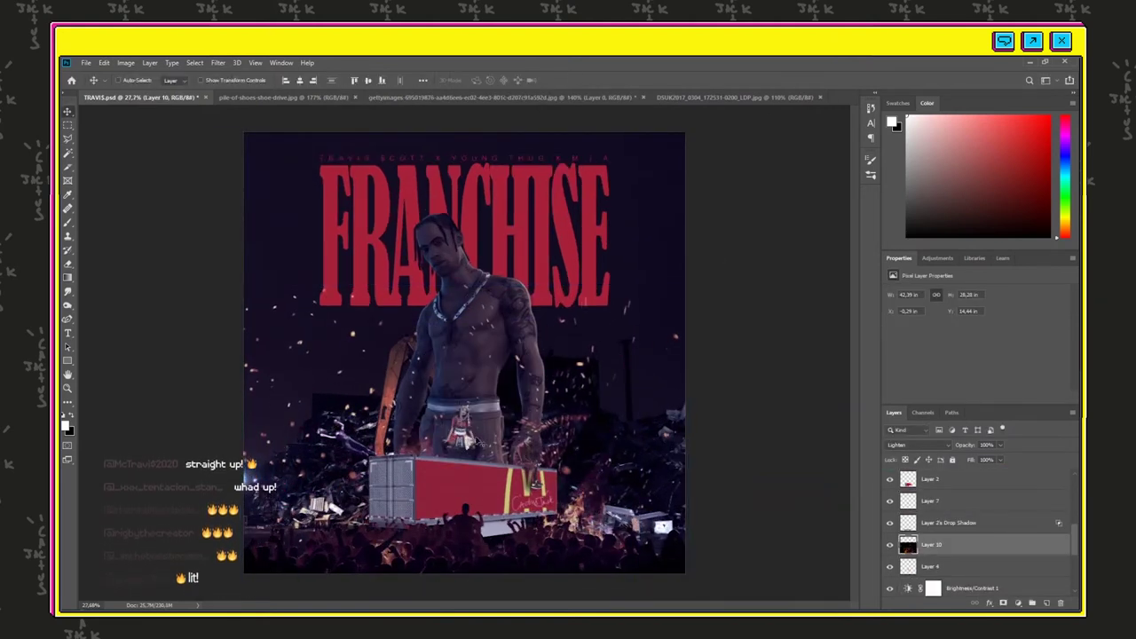
- Nudge the artist names line slightly upward, away from the FRANCHISE title
scroll(971, 506, "down", 3)
left_click(971, 543)
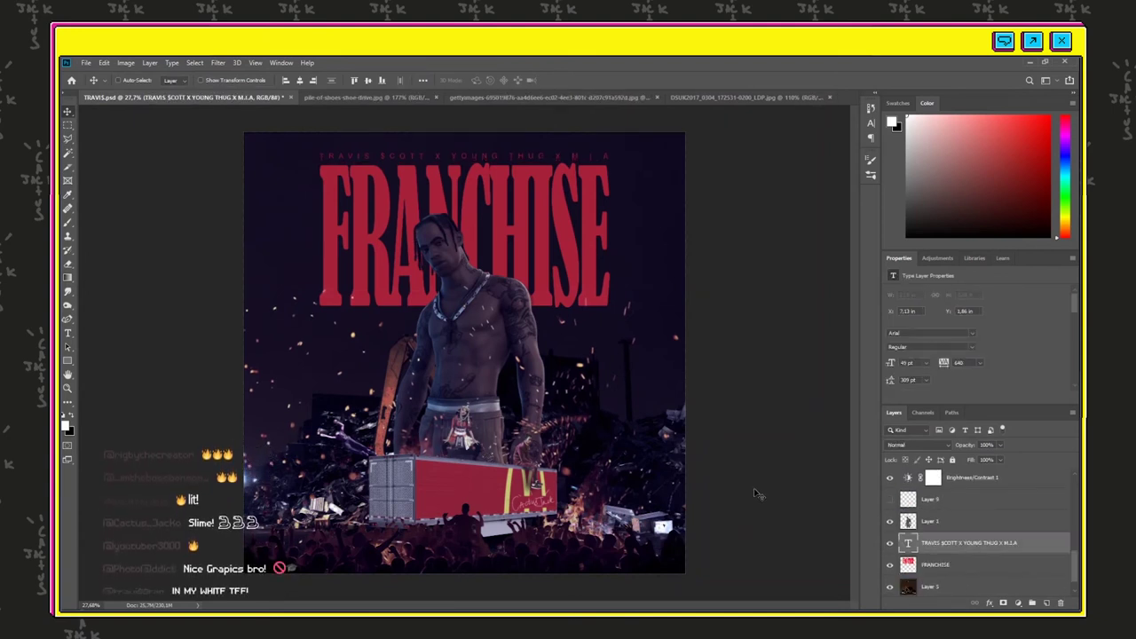
scroll(755, 494, "down", 1)
- Recolour the Layer 6 colour tint over the artwork to bright red
scroll(929, 550, "up", 5)
scroll(930, 549, "up", 5)
left_click(950, 523)
left_click(890, 525)
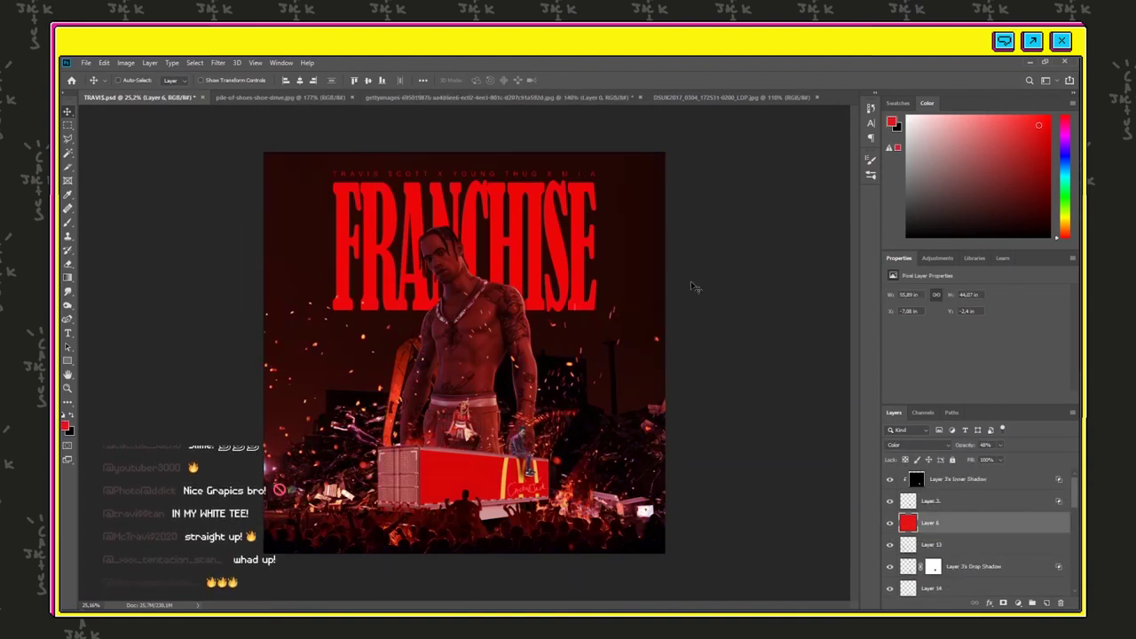
scroll(695, 286, "down", 2)
scroll(695, 287, "up", 3)
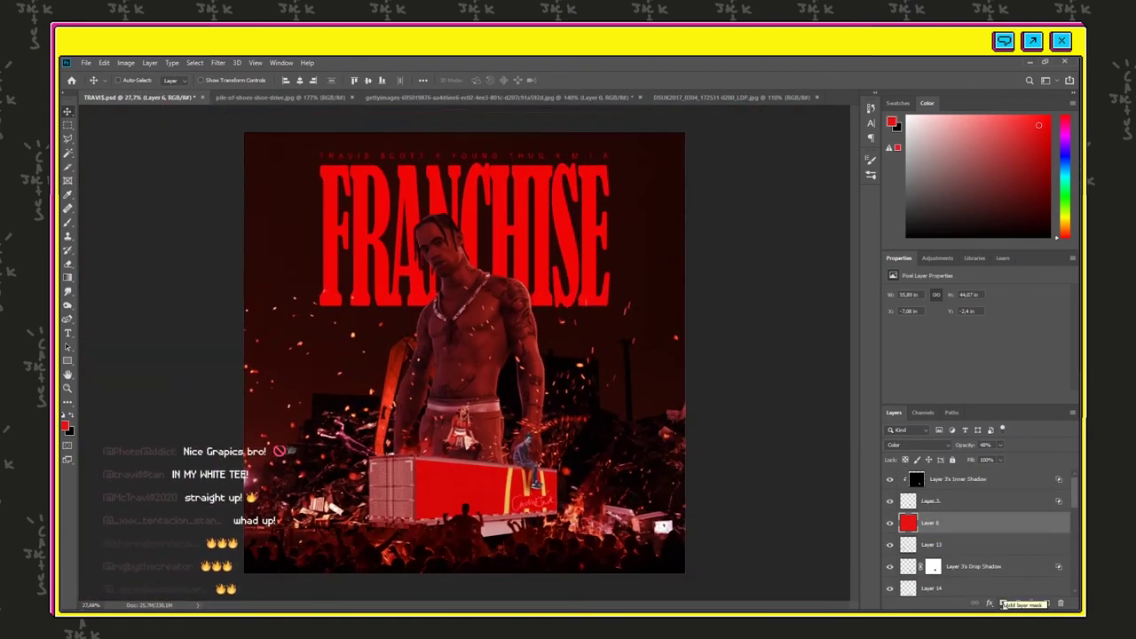
- Add a layer mask to the red tint on Layer 6 and choose a large soft round brush
left_click(1002, 604)
key("b")
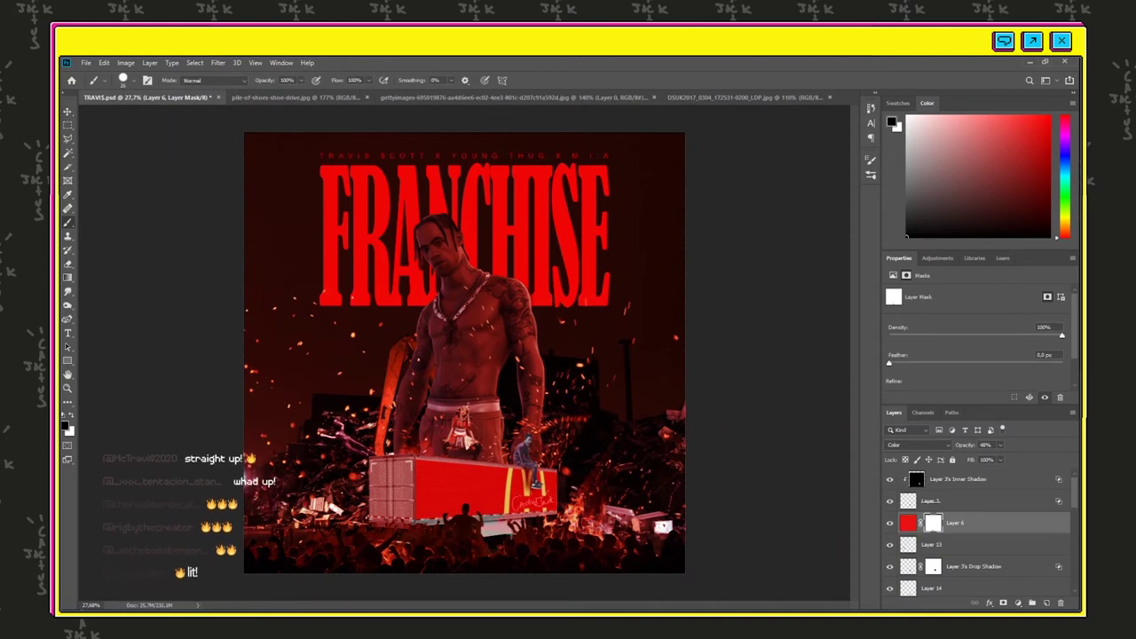
left_click(134, 81)
left_click(103, 162)
left_click(134, 82)
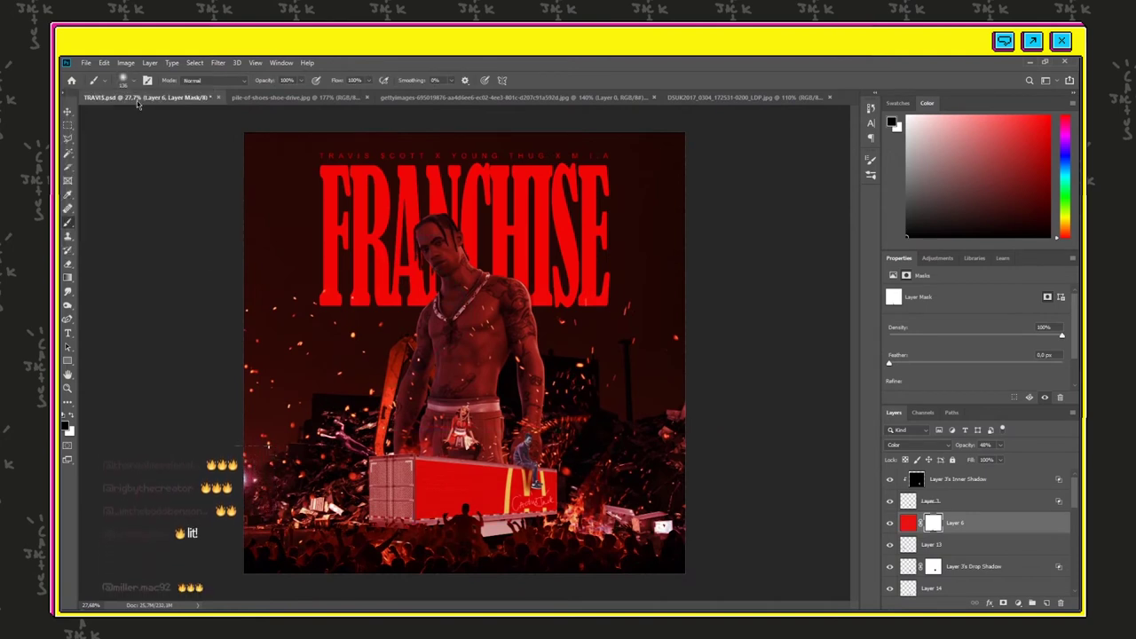
scroll(637, 479, "down", 4)
scroll(639, 503, "up", 2)
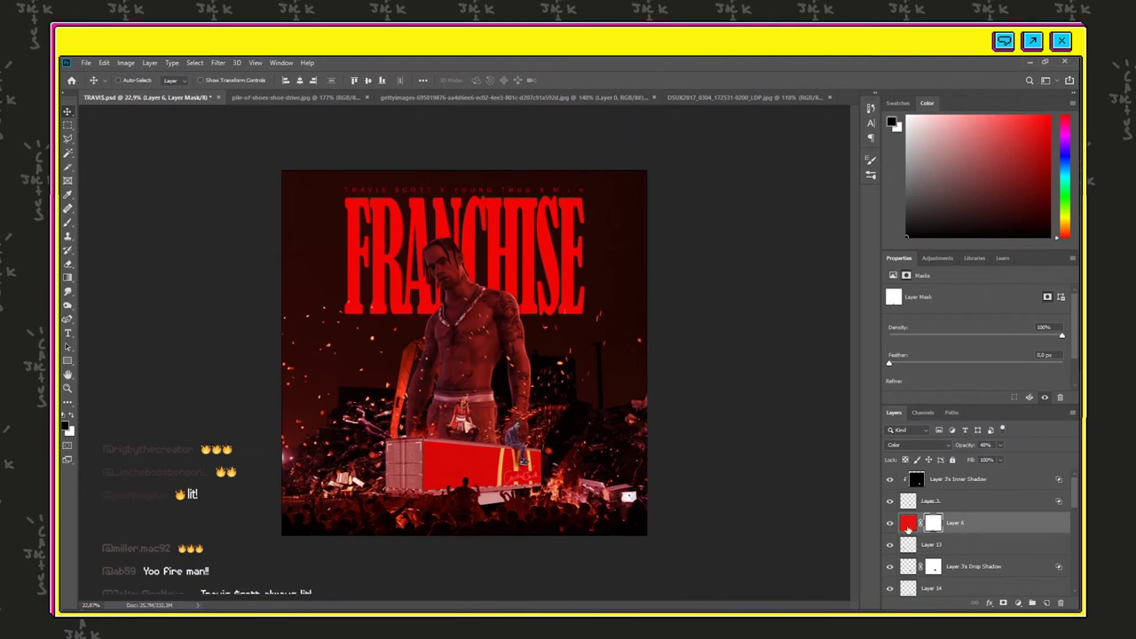
- Raise the opacity of the red tint to 100% and place the seated rapper's Layer 3 beneath it
left_click(908, 524)
left_click_drag(1000, 445, 979, 470)
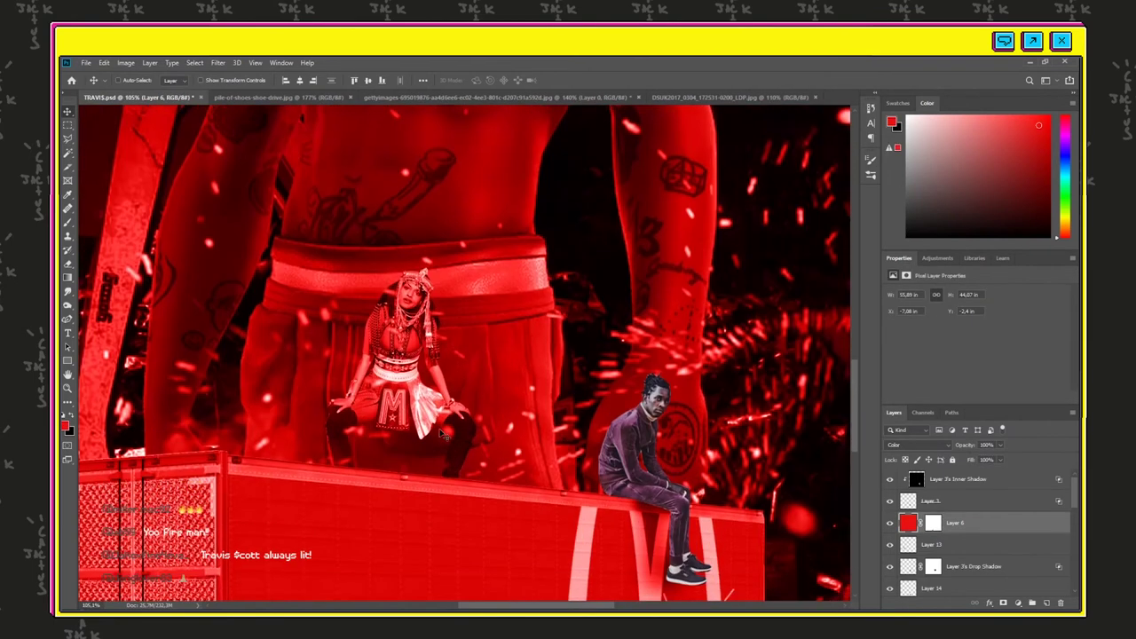
scroll(934, 526, "down", 2)
scroll(934, 526, "up", 3)
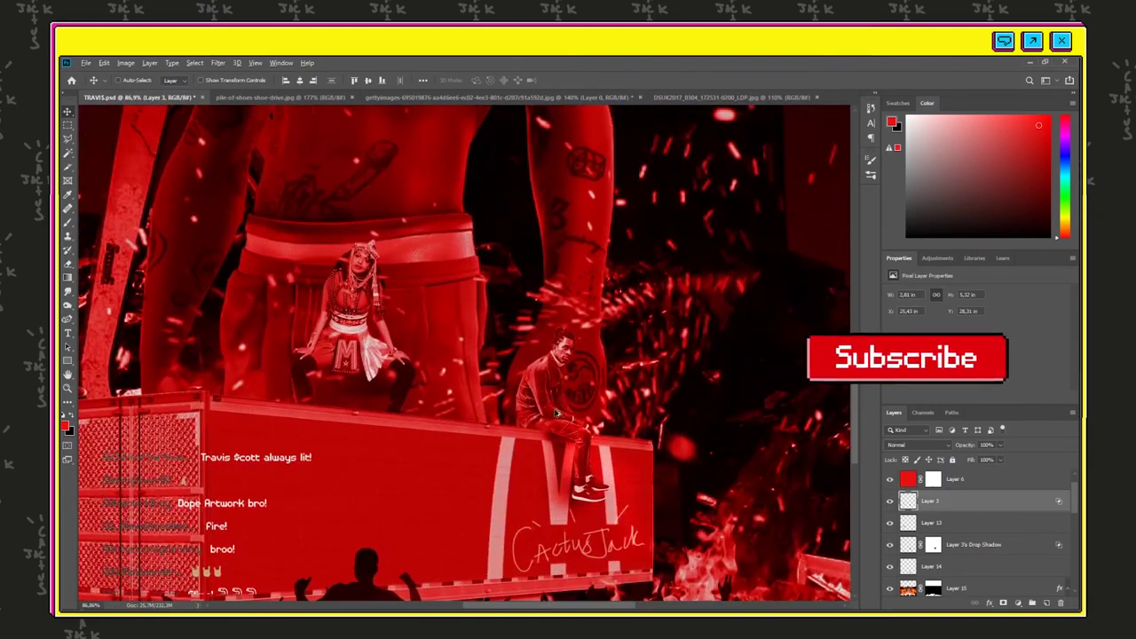
- Darken the red tint on Layer 6 with Brightness/Contrast, using brightness -107 and contrast 100
left_click(976, 479)
left_click(125, 63)
mouse_move(144, 91)
left_click(266, 92)
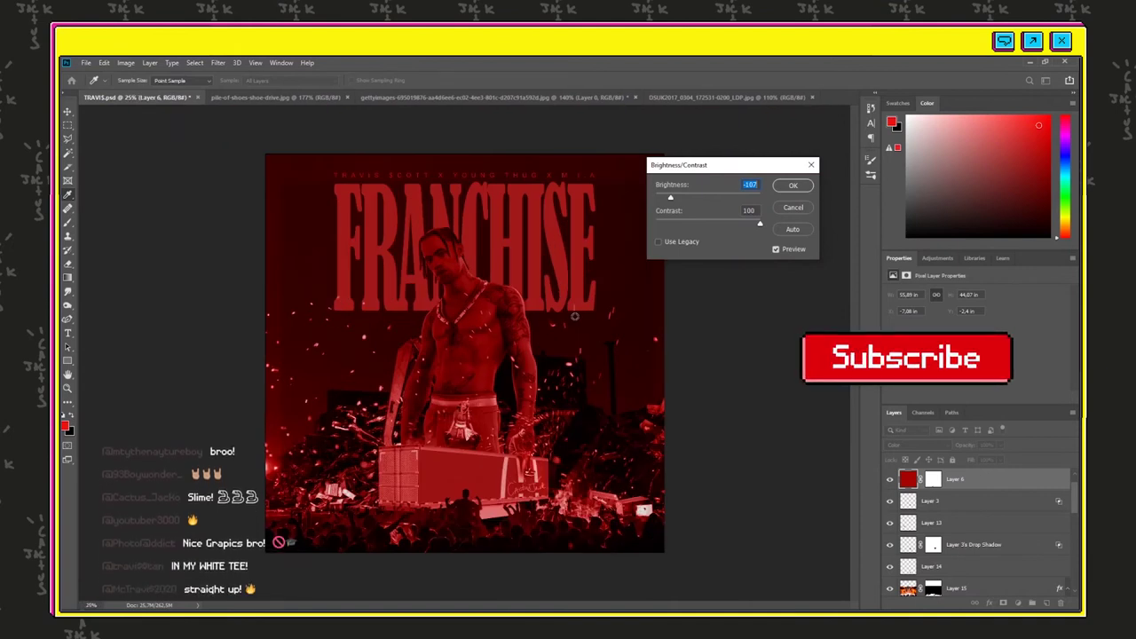
left_click(793, 184)
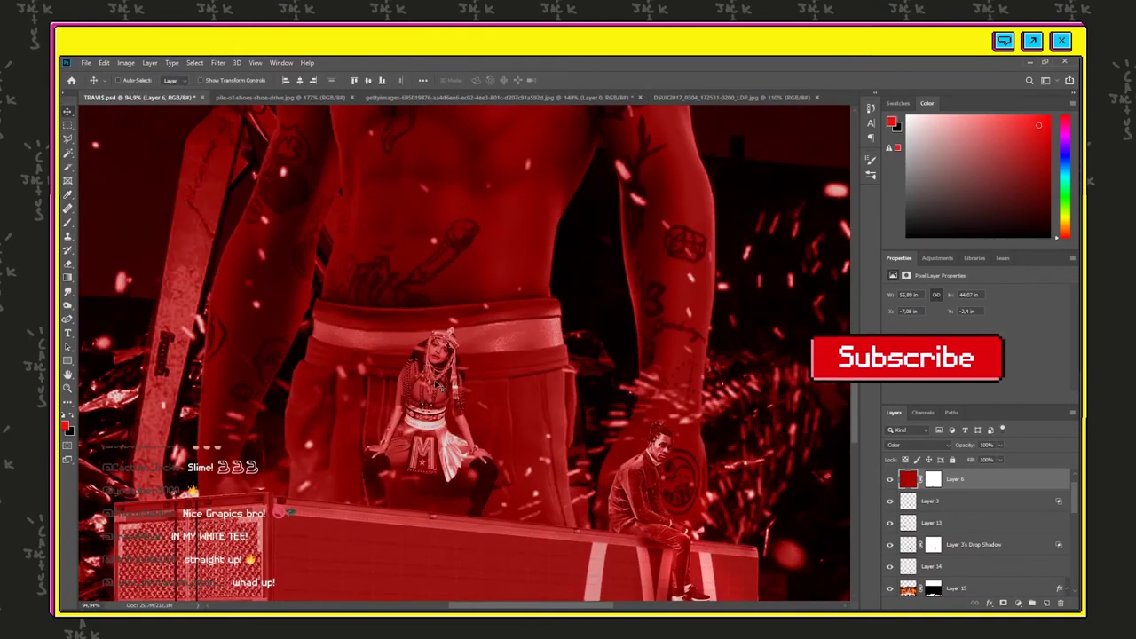
- Increase the contrast of the rapper seated on the trailer on Layer 3 with Brightness/Contrast
left_click(976, 501)
left_click(125, 63)
mouse_move(165, 92)
left_click(264, 91)
left_click_drag(742, 224, 749, 228)
left_click(793, 184)
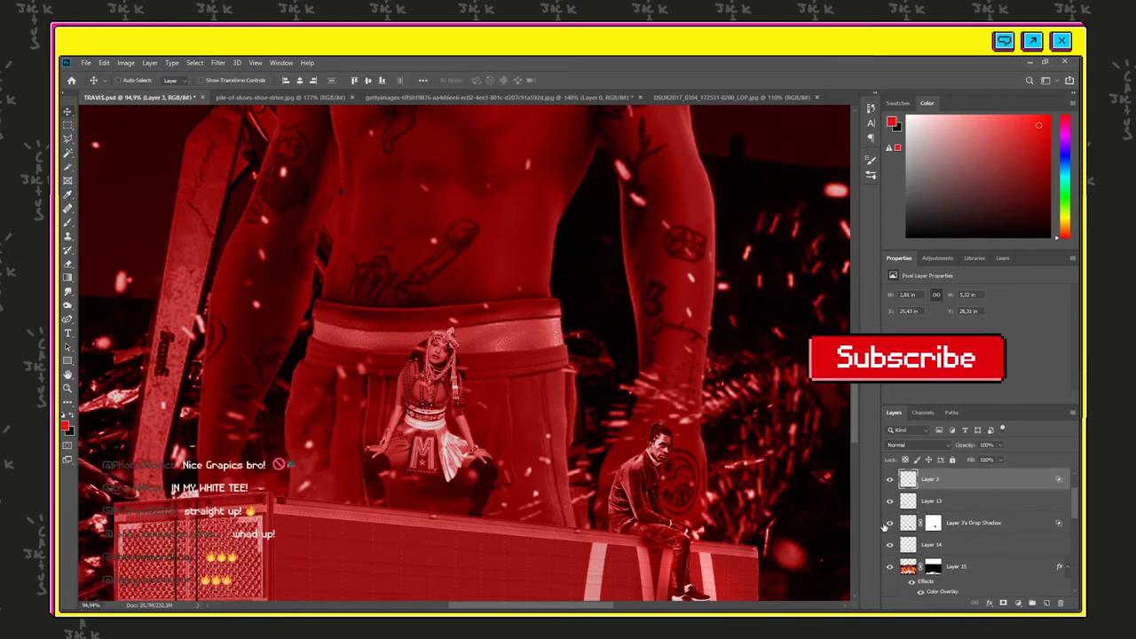
- Increase the contrast of the stage diver on Layer 13 with Brightness/Contrast
left_click(941, 501)
scroll(464, 353, "left", 5)
left_click(125, 63)
mouse_move(155, 92)
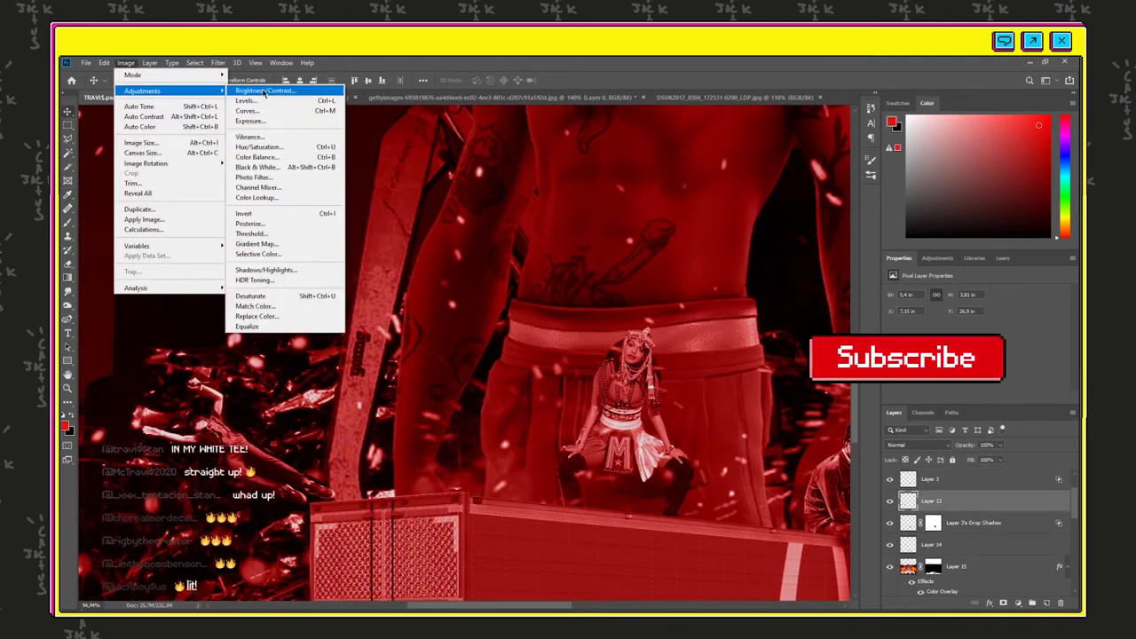
left_click(263, 90)
left_click_drag(691, 224, 780, 233)
left_click(792, 185)
- Move the stage diver to the right so his feet reach the near upper corner of the trailer
left_click_drag(222, 417, 303, 428)
scroll(490, 319, "down", 4)
key("super")
key("super")
scroll(388, 350, "down", 6)
scroll(375, 340, "down", 5)
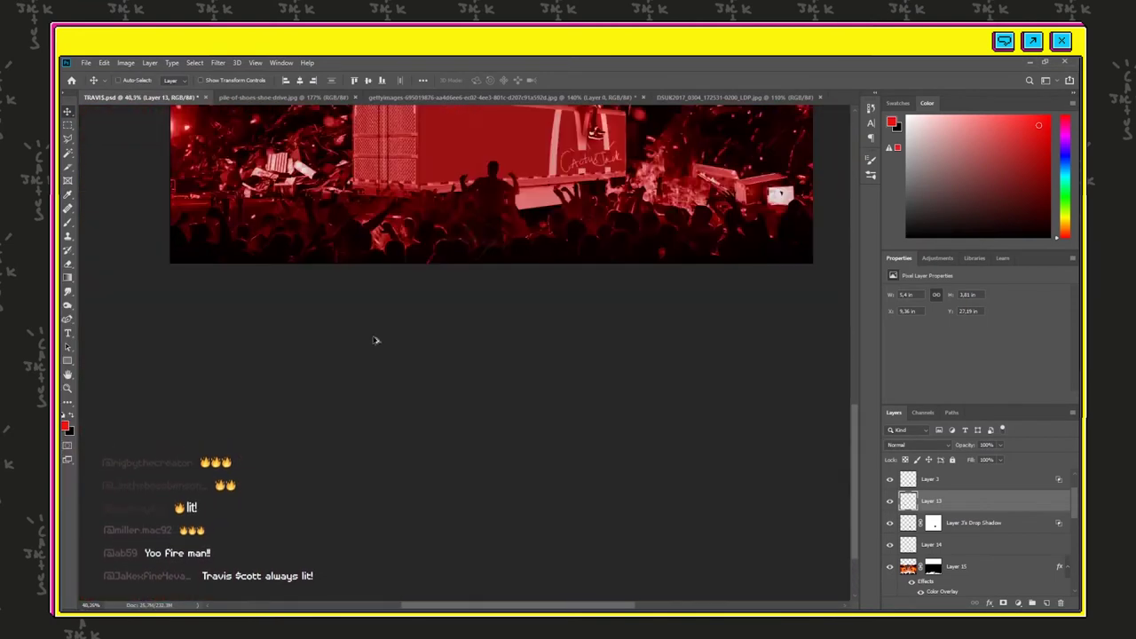
- Outline the stage diver with the Polygonal Lasso and delete the leftover background around his body
scroll(359, 340, "up", 10)
scroll(293, 349, "down", 1)
key("l")
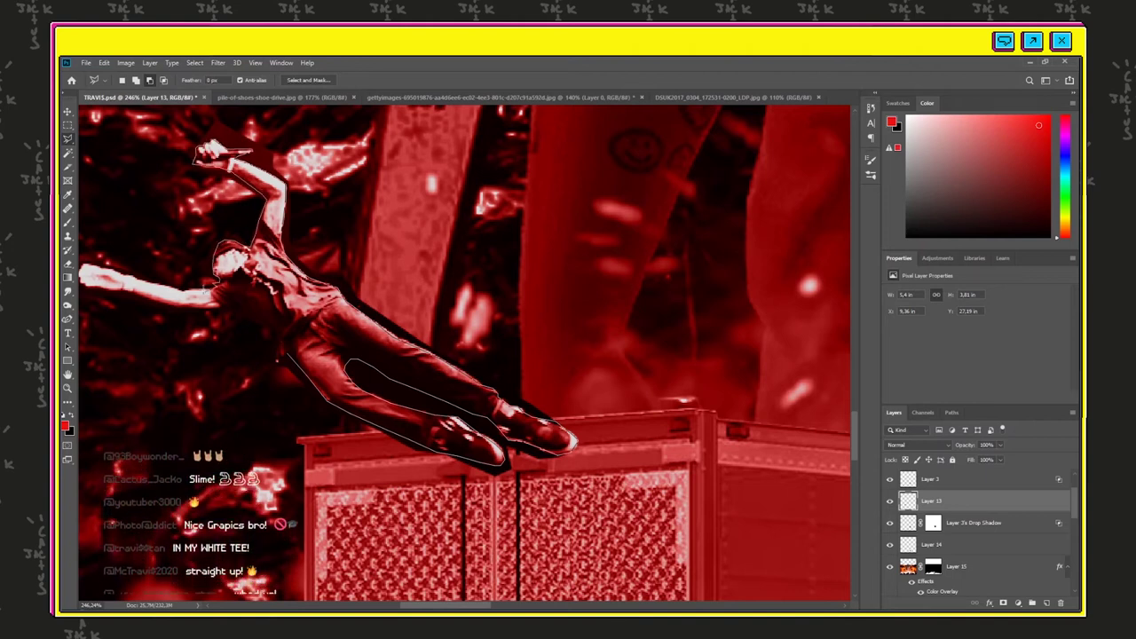
left_click(112, 267)
left_click(86, 235)
left_click(141, 148)
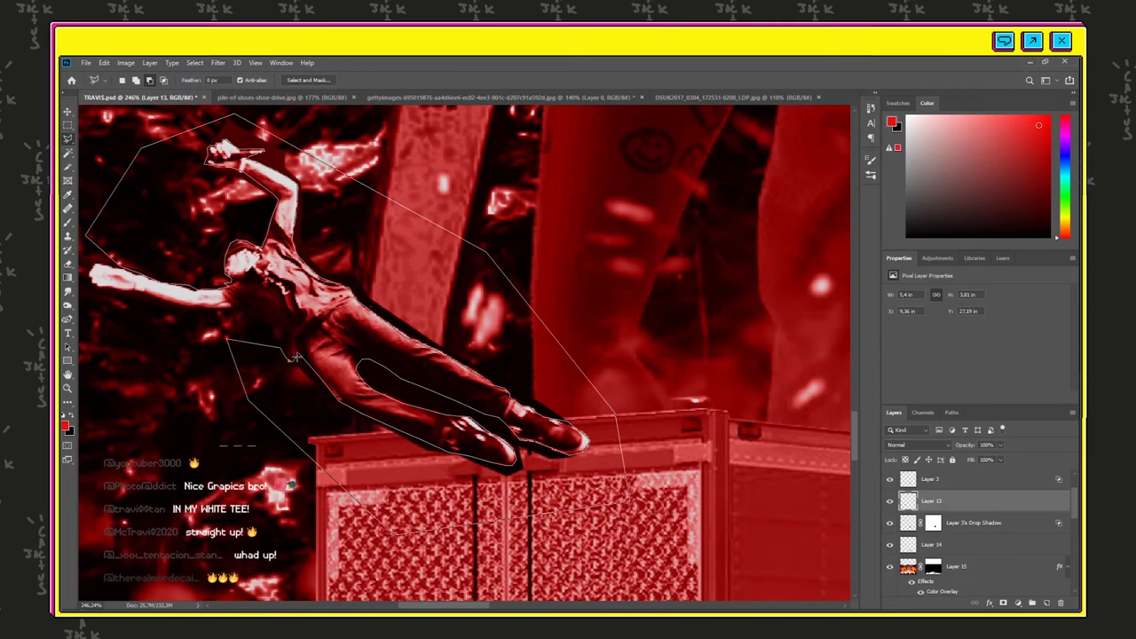
- Add an Inner Shadow to the stage diver and position him over the trailer's upper left corner
right_click(985, 544)
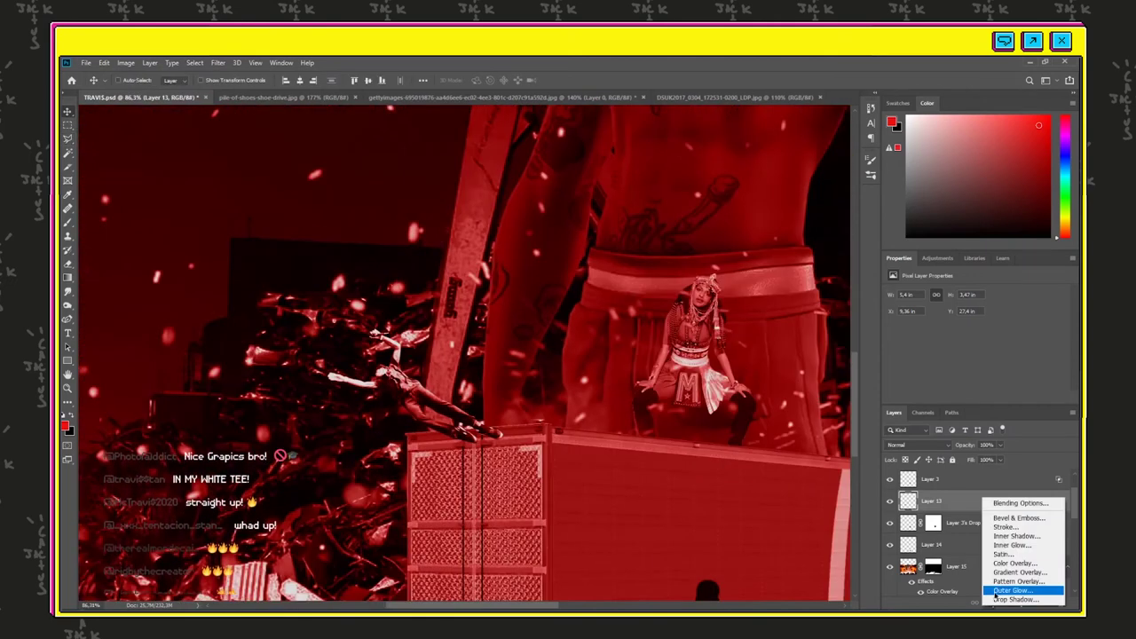
left_click(991, 538)
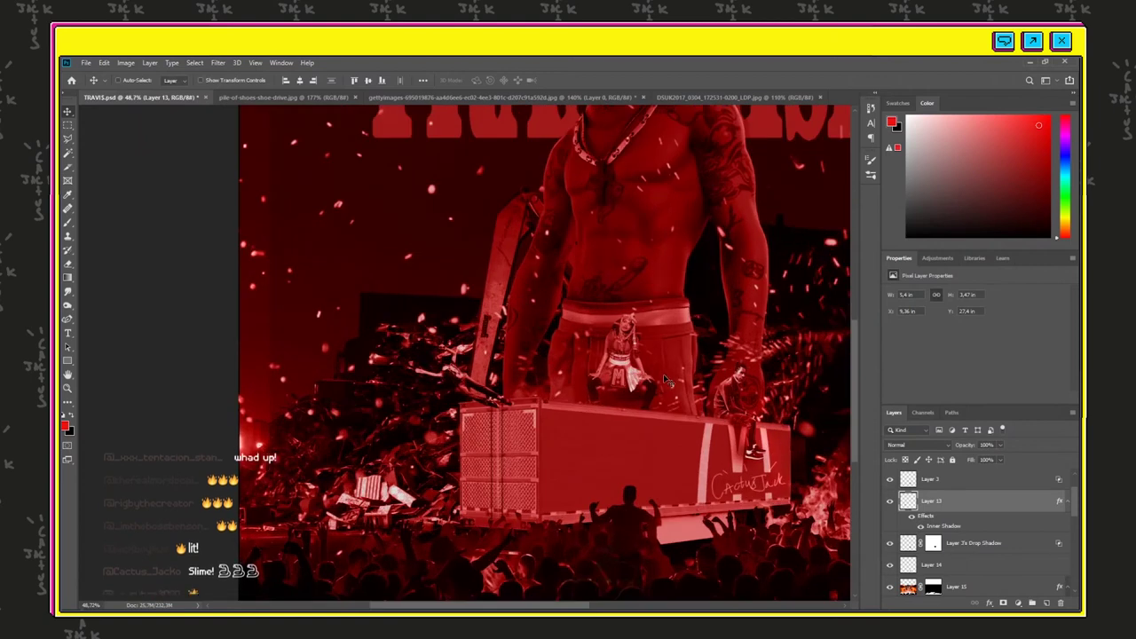
left_click_drag(487, 353, 436, 437)
scroll(435, 437, "down", 2)
left_click_drag(328, 446, 347, 451)
scroll(381, 453, "down", 1)
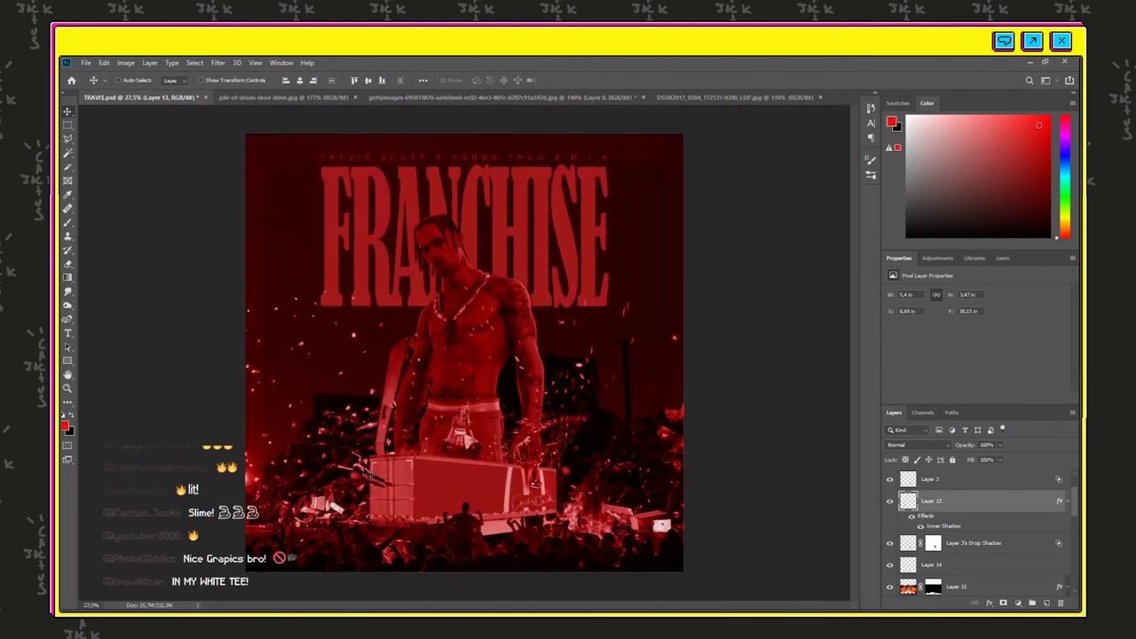
left_click_drag(428, 470, 468, 453)
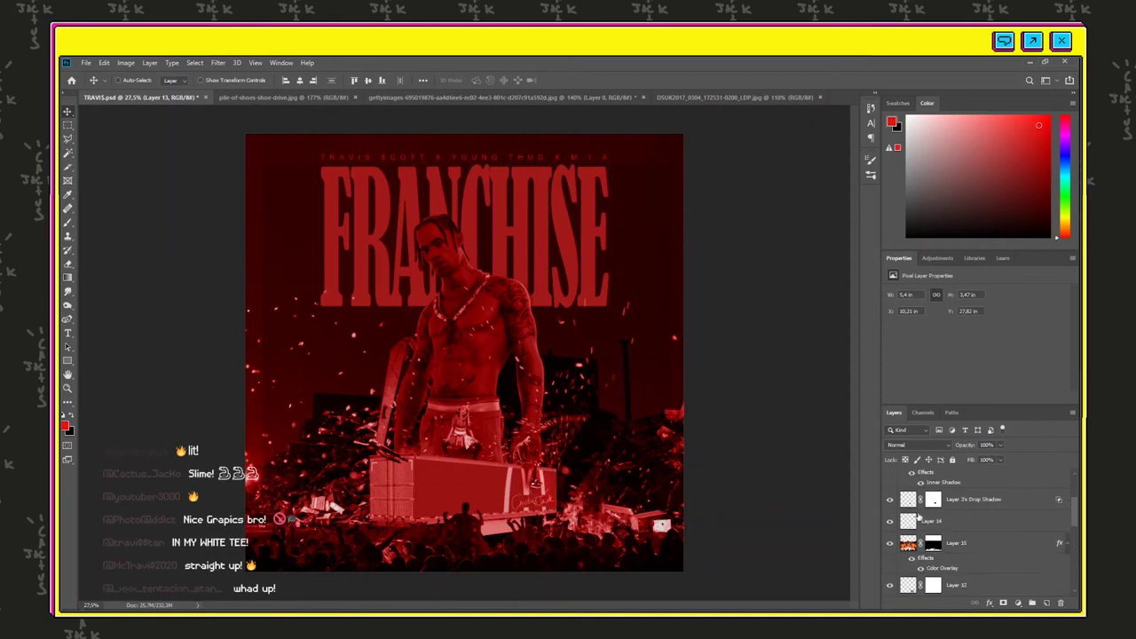
- Slightly lower the brightness of the woman seated on the trailer on Layer 4 with Brightness/Contrast
scroll(891, 561, "down", 8)
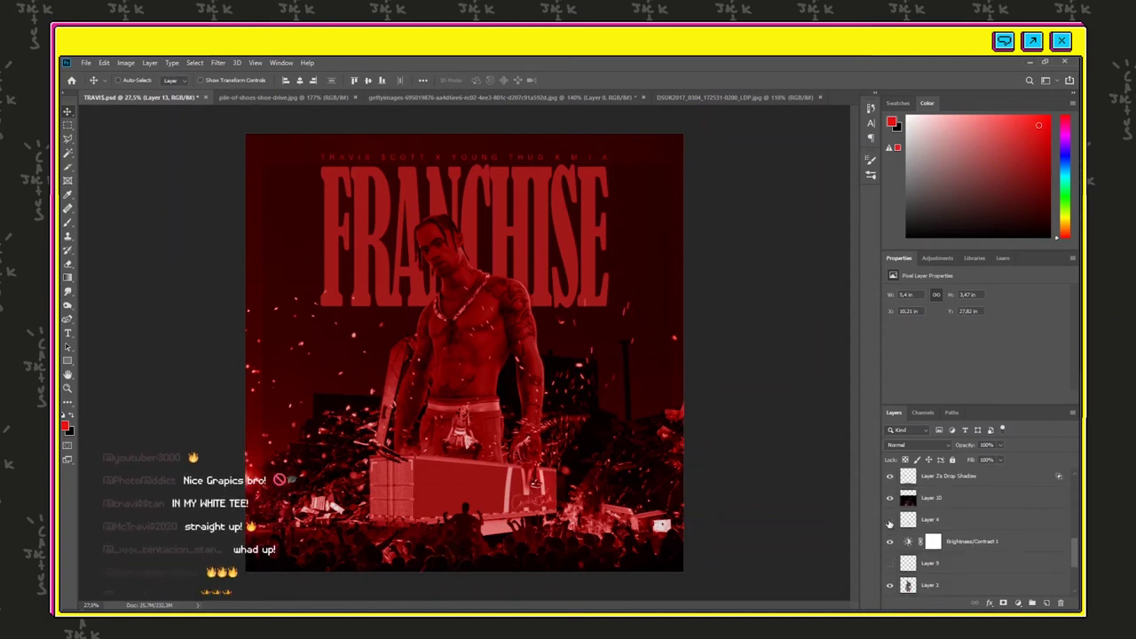
left_click(907, 520)
scroll(470, 447, "up", 7)
left_click(125, 62)
left_click(266, 92)
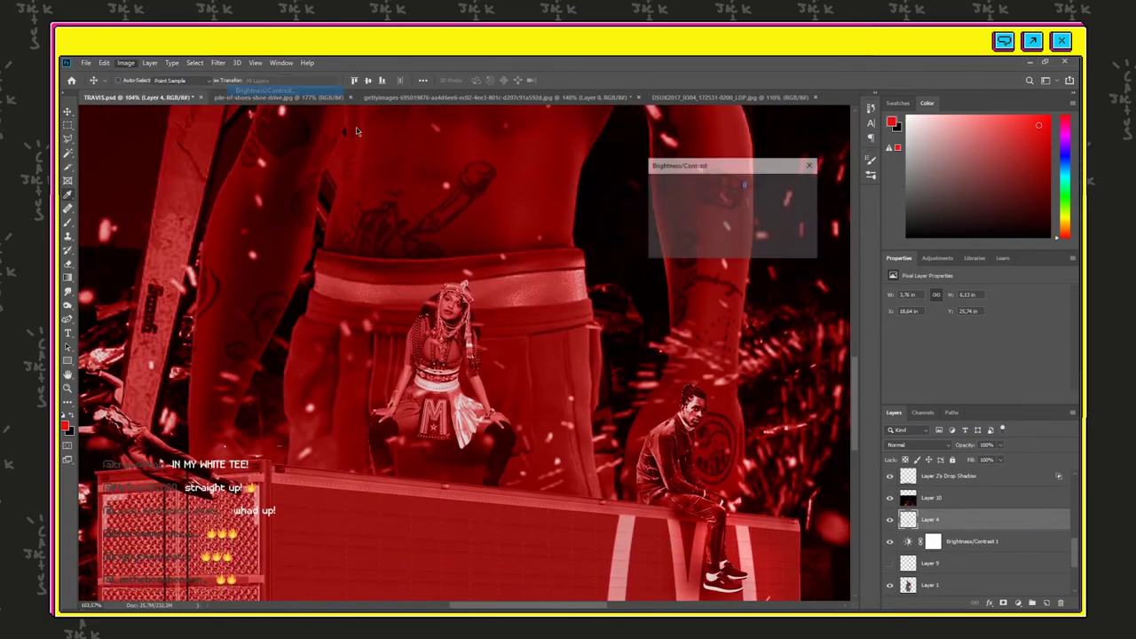
mouse_move(708, 198)
left_mouse_down()
mouse_move(721, 198)
mouse_move(699, 197)
left_mouse_up()
left_click(793, 186)
- Add an Inner Shadow to the seated woman on Layer 4, adjusting its opacity and size
left_click(989, 602)
left_click(1010, 531)
left_click_drag(840, 279, 875, 282)
mouse_move(832, 336)
left_mouse_down()
mouse_move(833, 314)
mouse_move(831, 336)
left_mouse_up()
left_click_drag(875, 280, 868, 282)
key("Return")
key("ctrl+0")
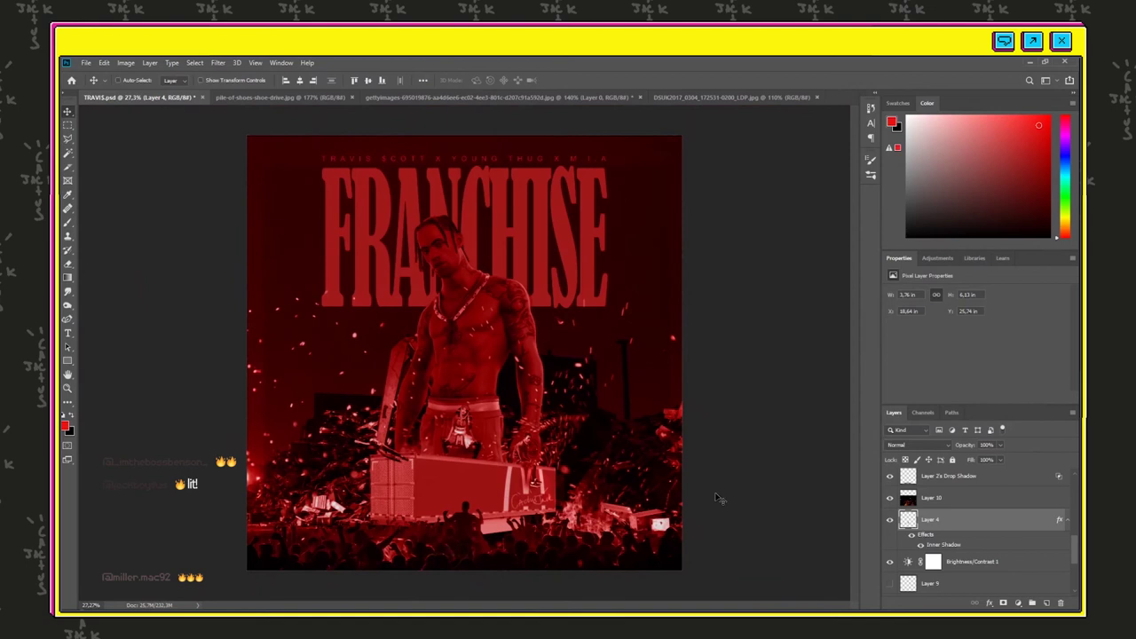
- Scale the flying embers on Layer 10 down to about 35.5 by 23.7 inches
left_click(933, 499)
left_click(890, 498)
left_click(891, 498)
key("ctrl+t")
left_click_drag(465, 287, 466, 335)
left_click(568, 81)
- Compare the artwork with and without the Layer 3's Inner Shadow layer and leave that layer hidden
scroll(942, 519, "up", 8)
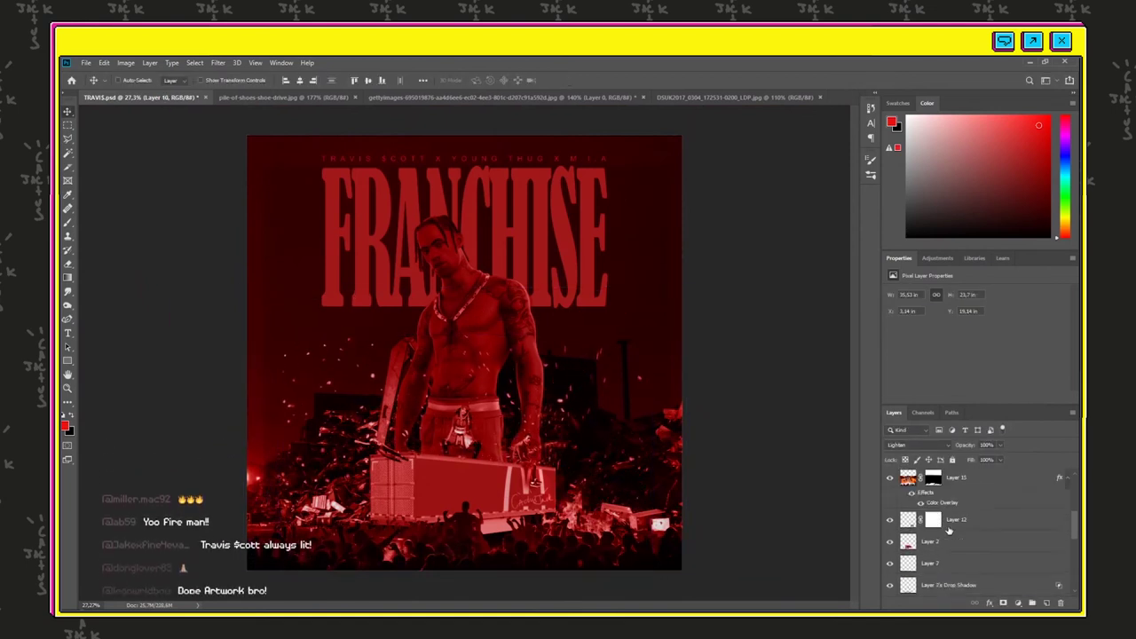
left_click(890, 481)
left_click(890, 481)
left_click(890, 480)
left_click(890, 479)
left_click(890, 479)
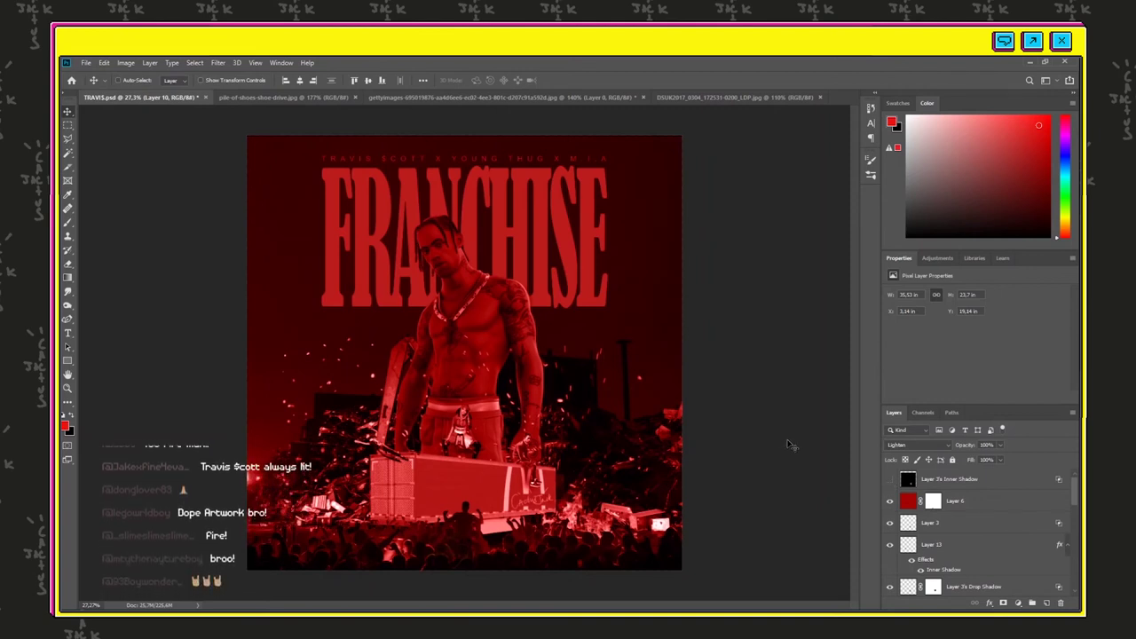
- Paint white glows over Travis Scott's eyes on Layer 1 with the Brush tool
scroll(449, 223, "up", 10)
scroll(961, 515, "down", 10)
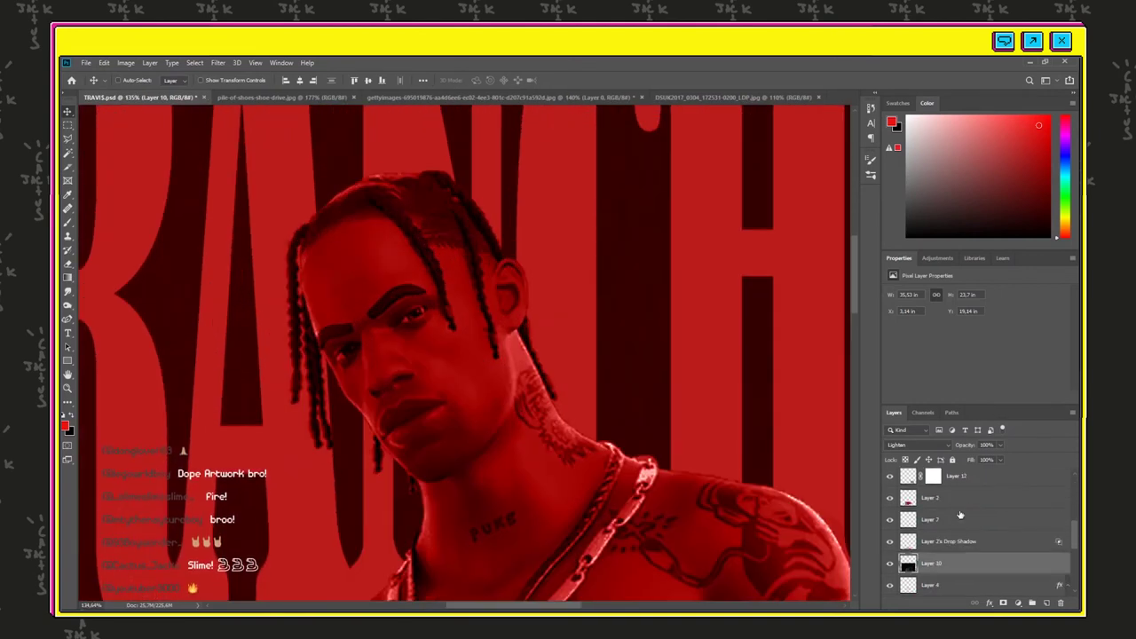
left_click(957, 540)
scroll(466, 398, "down", 8)
scroll(427, 293, "up", 2)
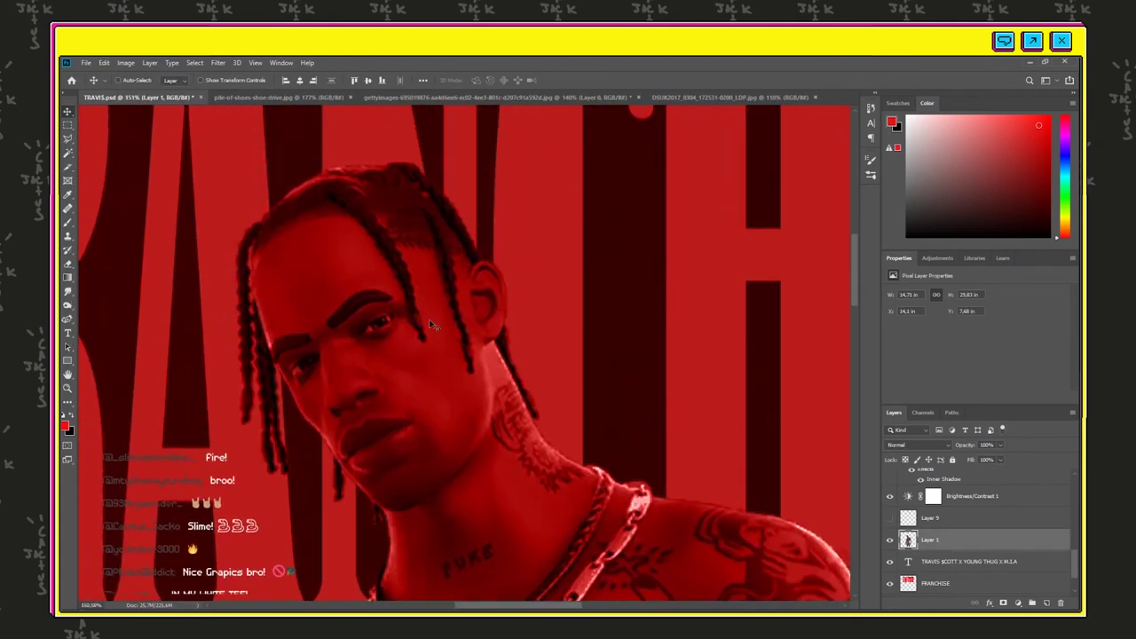
key("b")
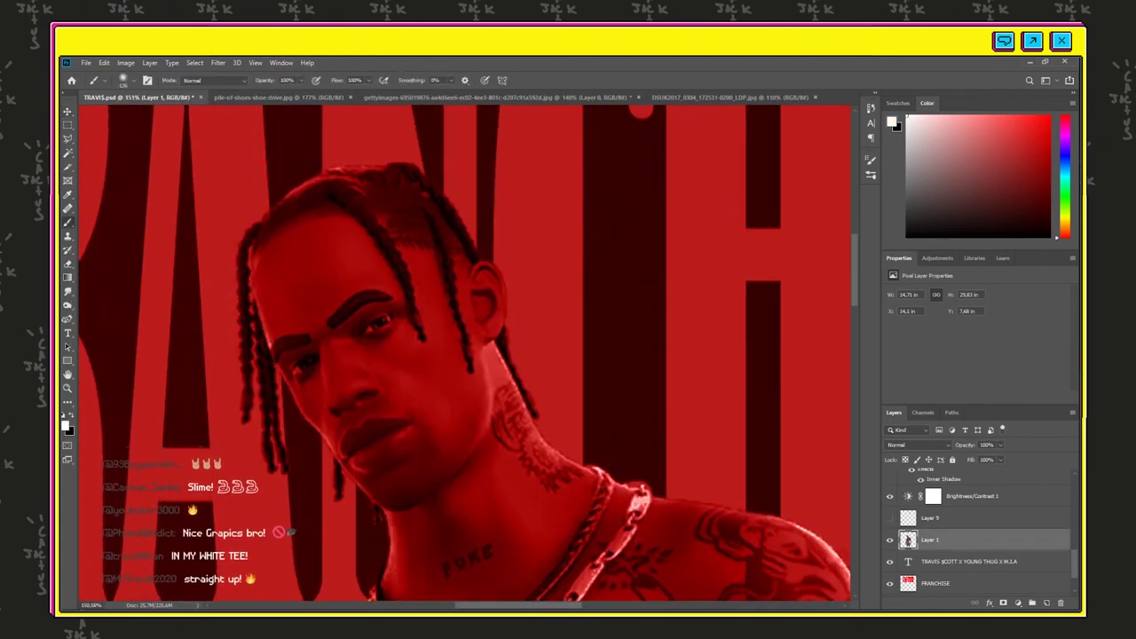
key("ctrl+0")
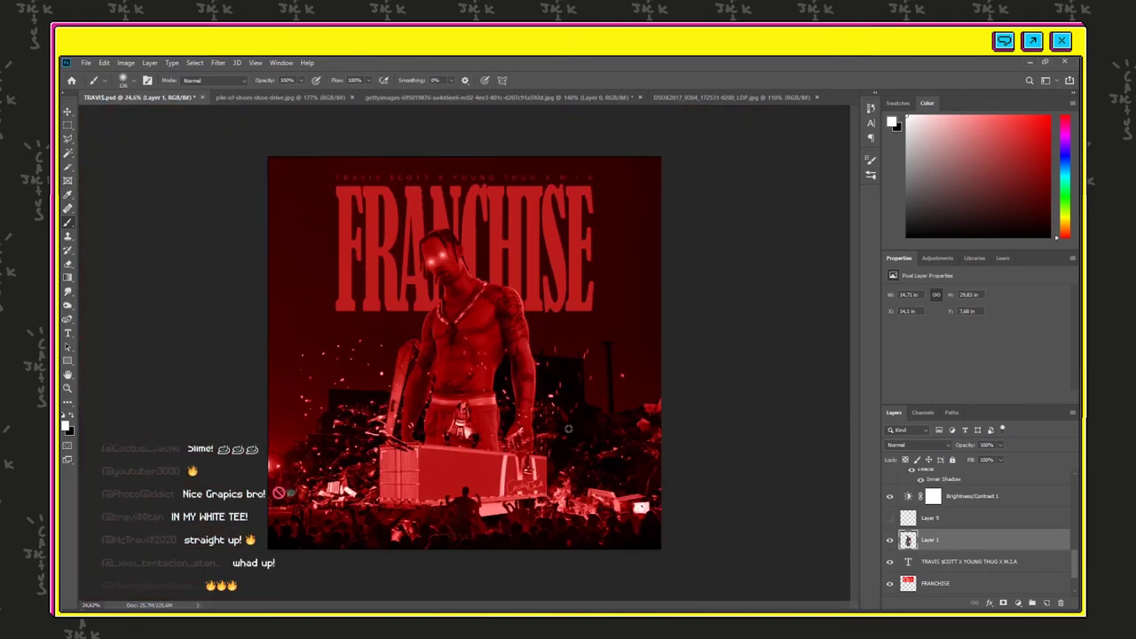
- Lower the brush opacity to 79% and paint a soft white glow across Travis Scott's eyes on Layer 1
left_click(301, 81)
left_click_drag(304, 94, 293, 94)
scroll(454, 291, "up", 10)
left_click(423, 202)
left_click(391, 219)
scroll(421, 317, "down", 1)
scroll(422, 315, "down", 3)
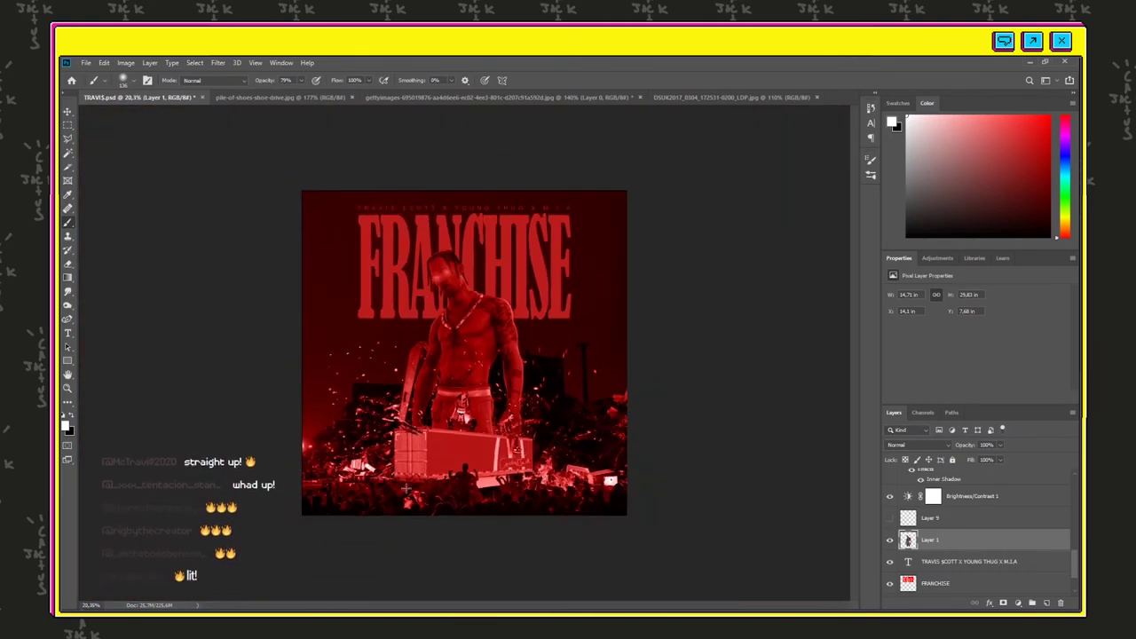
left_click_drag(547, 397, 582, 315)
key("ctrl+z")
left_click_drag(359, 303, 347, 359)
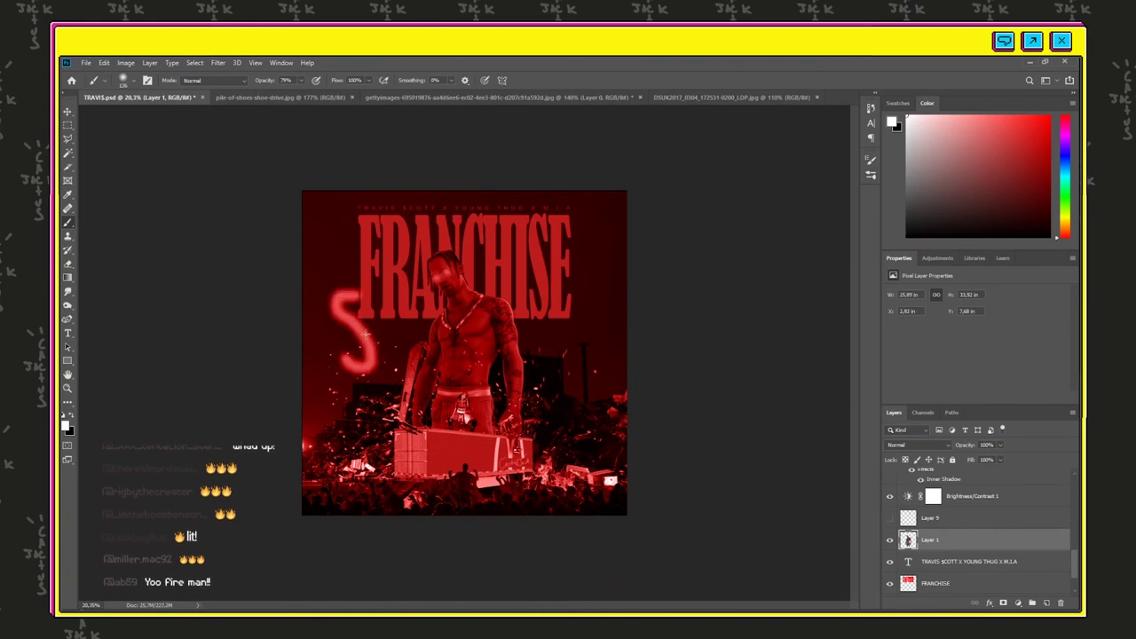
left_click_drag(396, 306, 408, 346)
left_click_drag(344, 269, 349, 289)
left_click_drag(361, 368, 364, 393)
left_click_drag(433, 306, 435, 307)
left_click_drag(460, 291, 499, 273)
mouse_move(480, 284)
left_mouse_down()
mouse_move(484, 344)
mouse_move(552, 284)
left_mouse_up()
left_click_drag(531, 289, 537, 371)
key("ctrl+z")
key("ctrl+z")
key("ctrl+z")
key("ctrl+z")
key("ctrl+z")
key("ctrl+z")
key("ctrl+z")
key("ctrl+z")
key("ctrl+z")
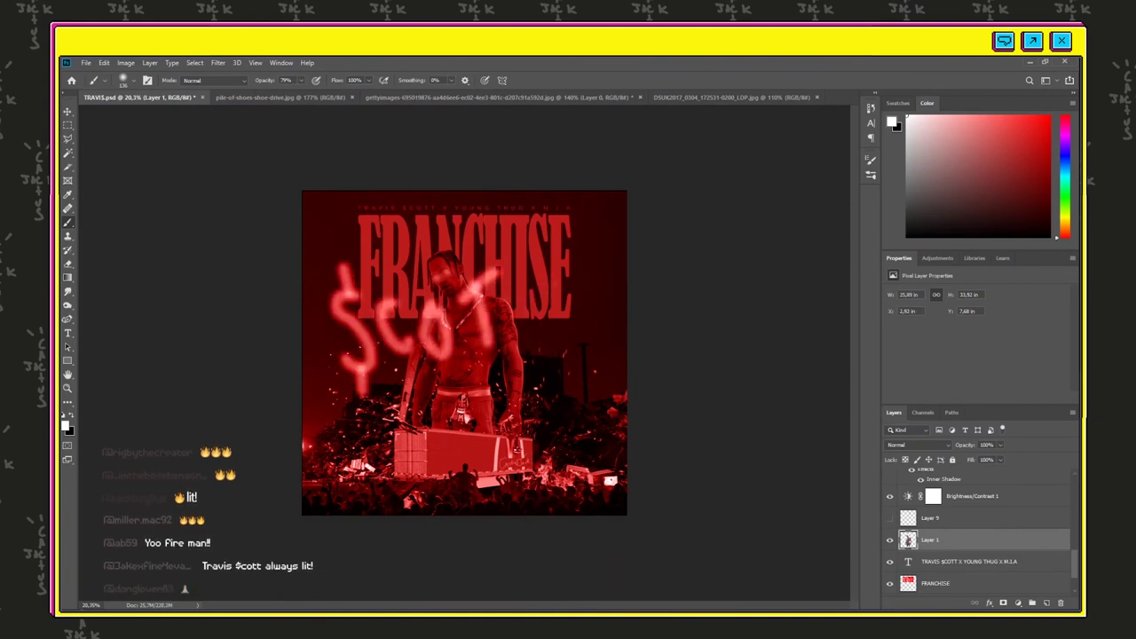
scroll(464, 352, "up", 3)
scroll(464, 352, "down", 2)
key("v")
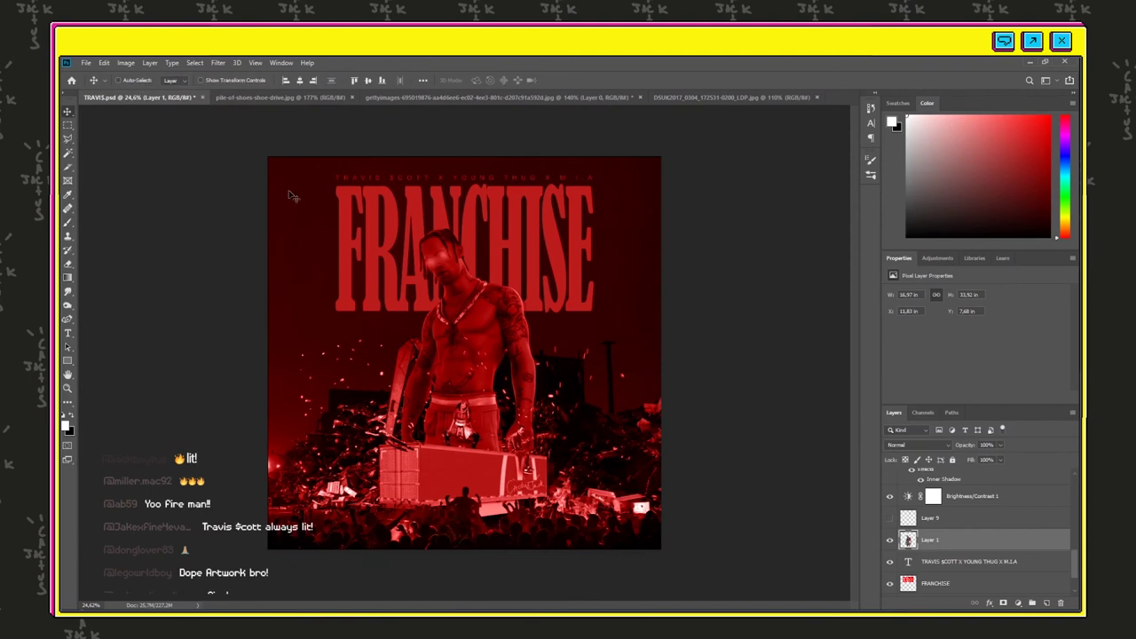
scroll(921, 551, "down", 2)
scroll(923, 541, "up", 5)
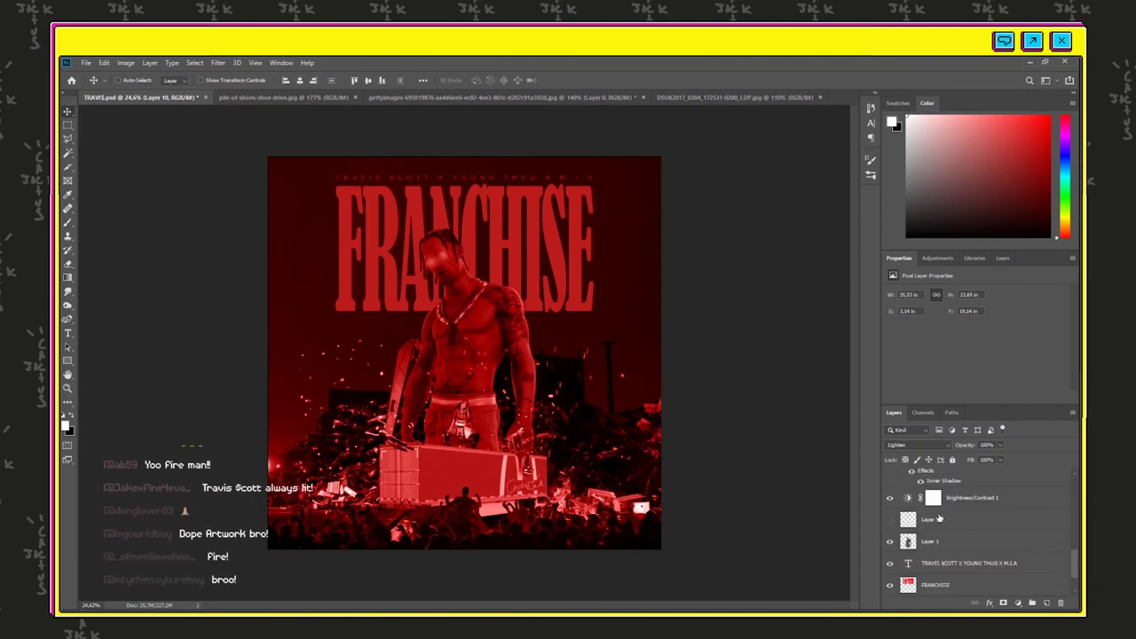
scroll(933, 515, "up", 3)
key("ctrl+t")
left_click(550, 81)
- Paint black on the mask of the flames on Layer 15 to hide the stray fire in the crowd below the trailer
left_click(908, 566)
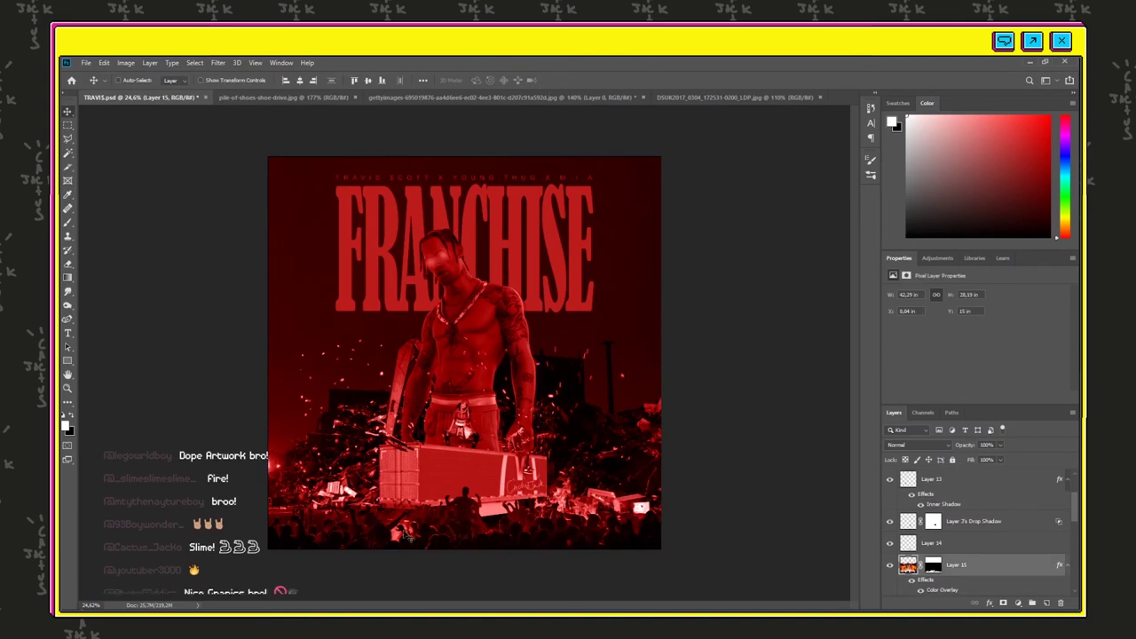
left_click(69, 223)
left_click(132, 82)
left_click(398, 525)
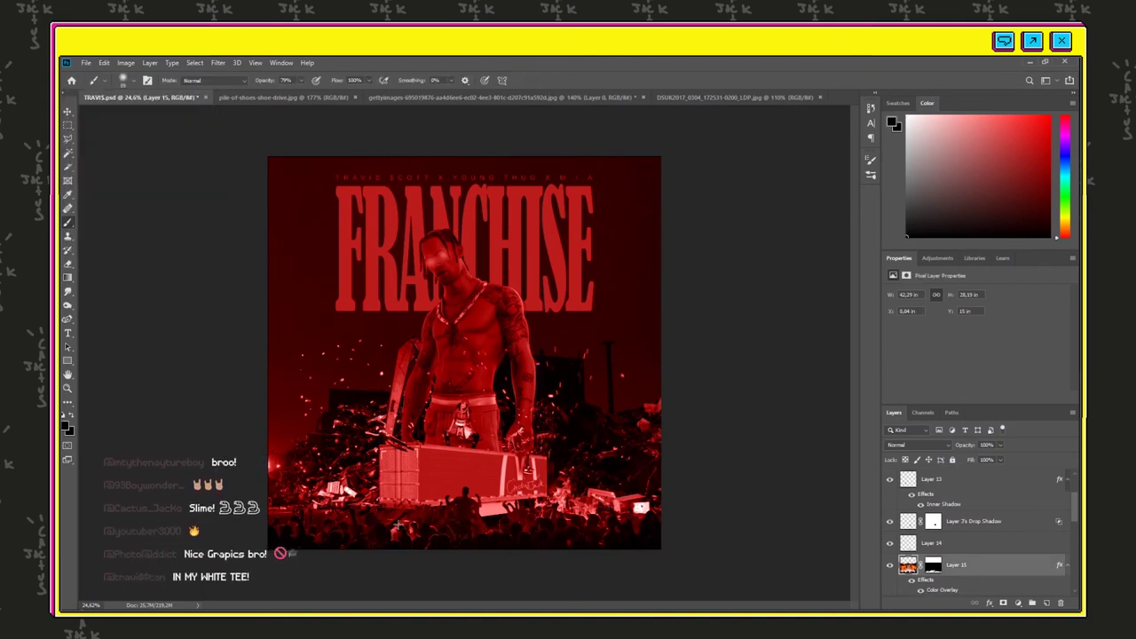
key("ctrl+z")
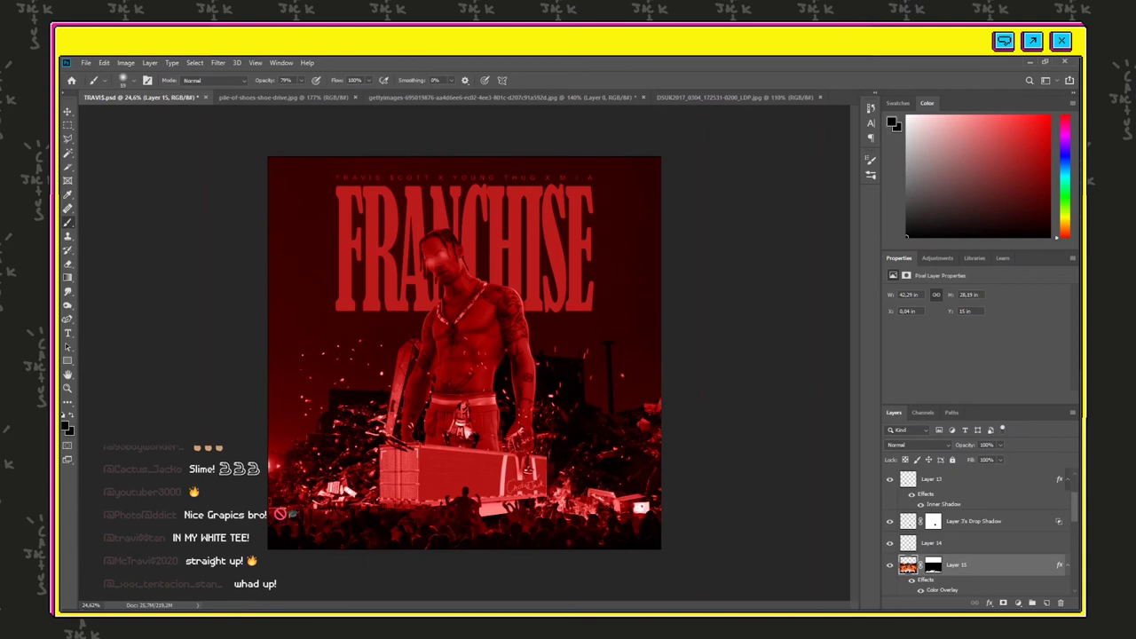
key("ctrl+z")
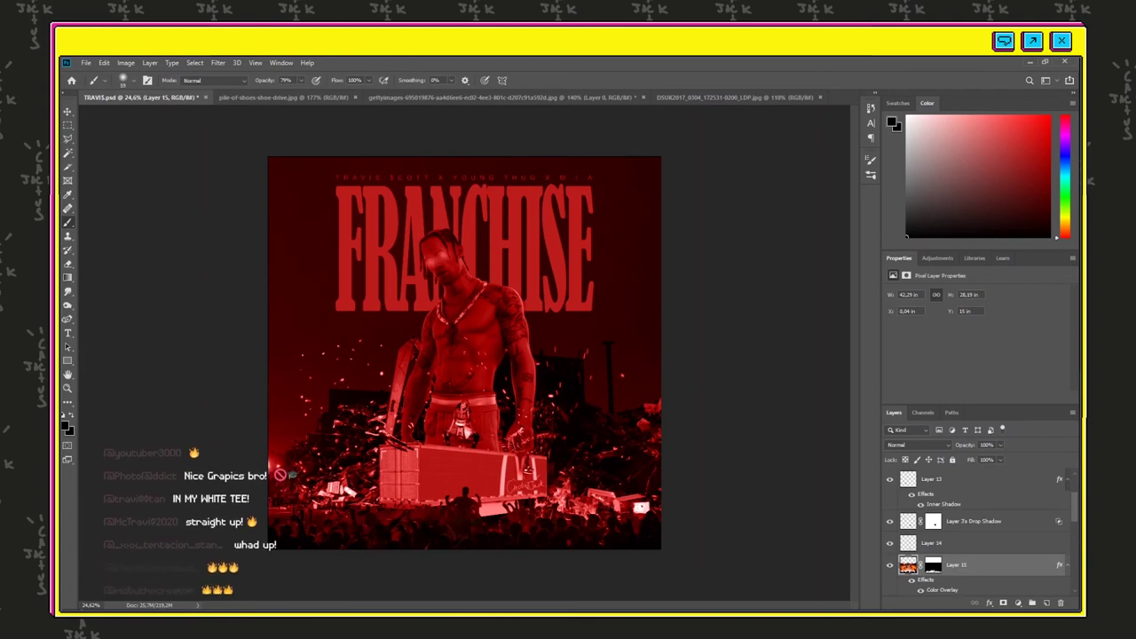
left_click(68, 111)
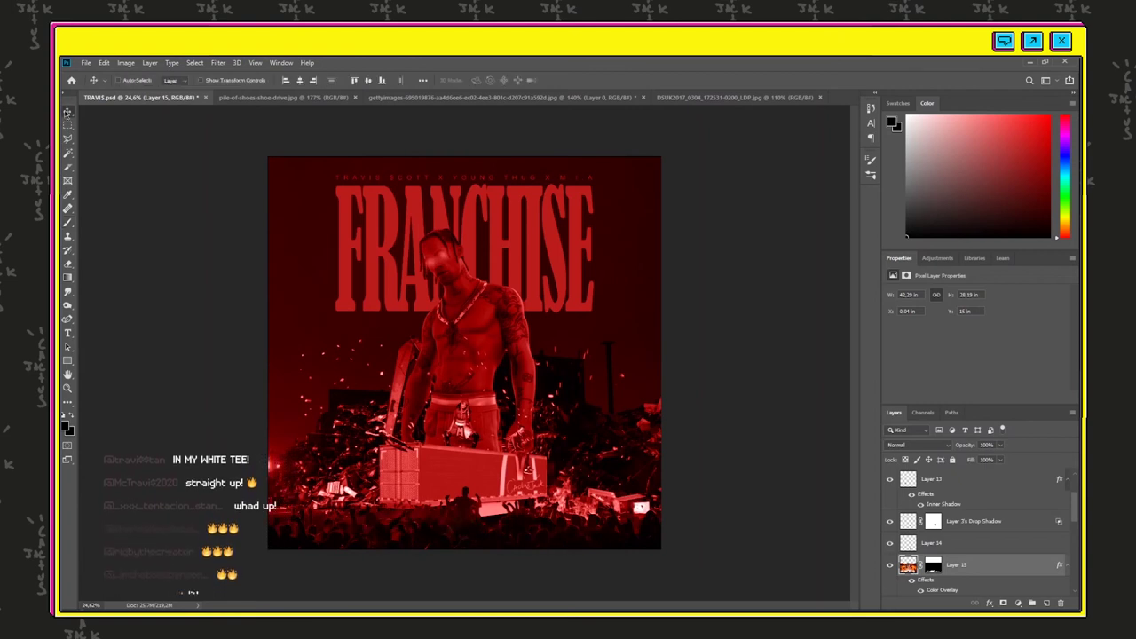
- Scale the seated woman on Layer 4 down to about 3.6 by 5.9 inches and shift her slightly to the right on the trailer
scroll(588, 371, "up", 3)
scroll(564, 441, "up", 1)
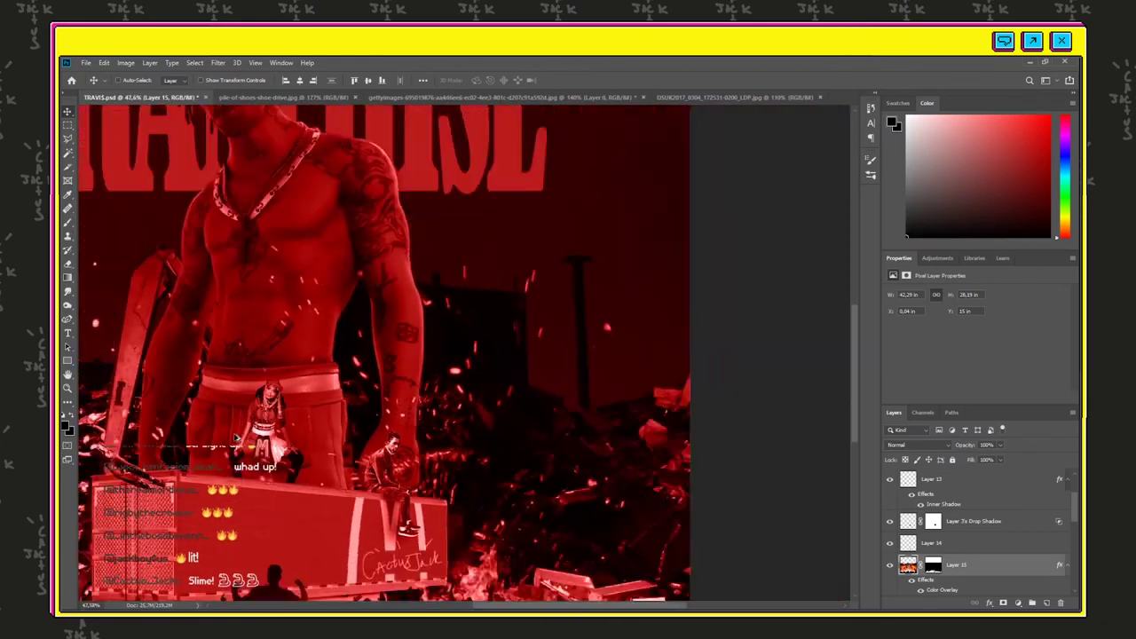
scroll(586, 479, "down", 2)
scroll(533, 455, "up", 5)
scroll(949, 480, "down", 3)
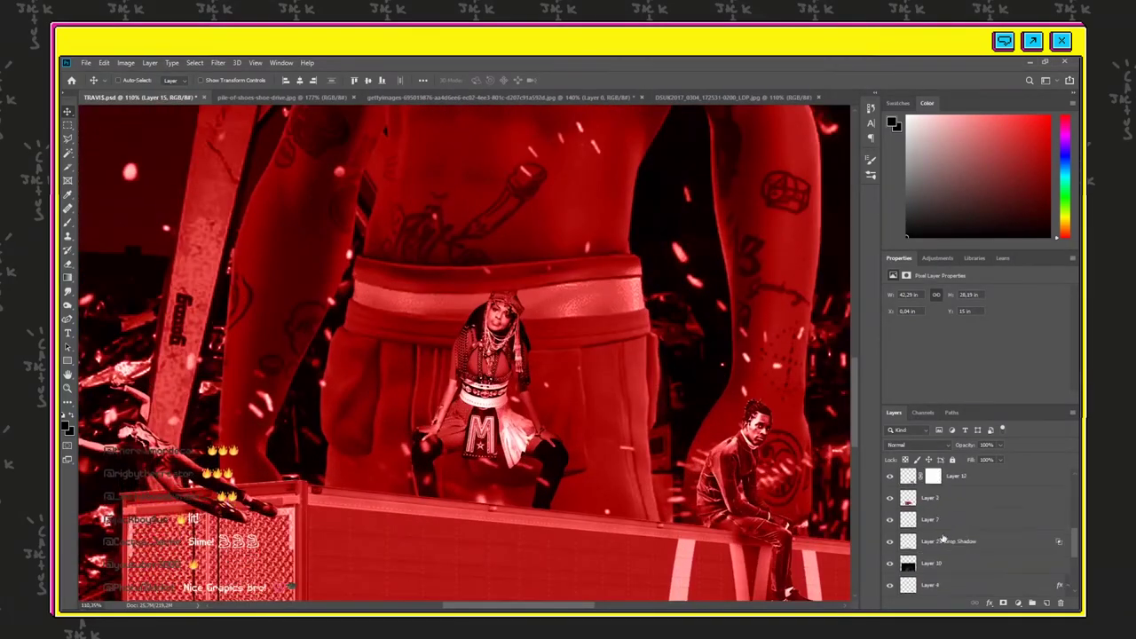
left_click(932, 498)
key("ctrl+t")
left_click_drag(413, 295, 428, 292)
key("Return")
left_click_drag(500, 352, 511, 352)
scroll(524, 399, "down", 7)
scroll(538, 459, "up", 1)
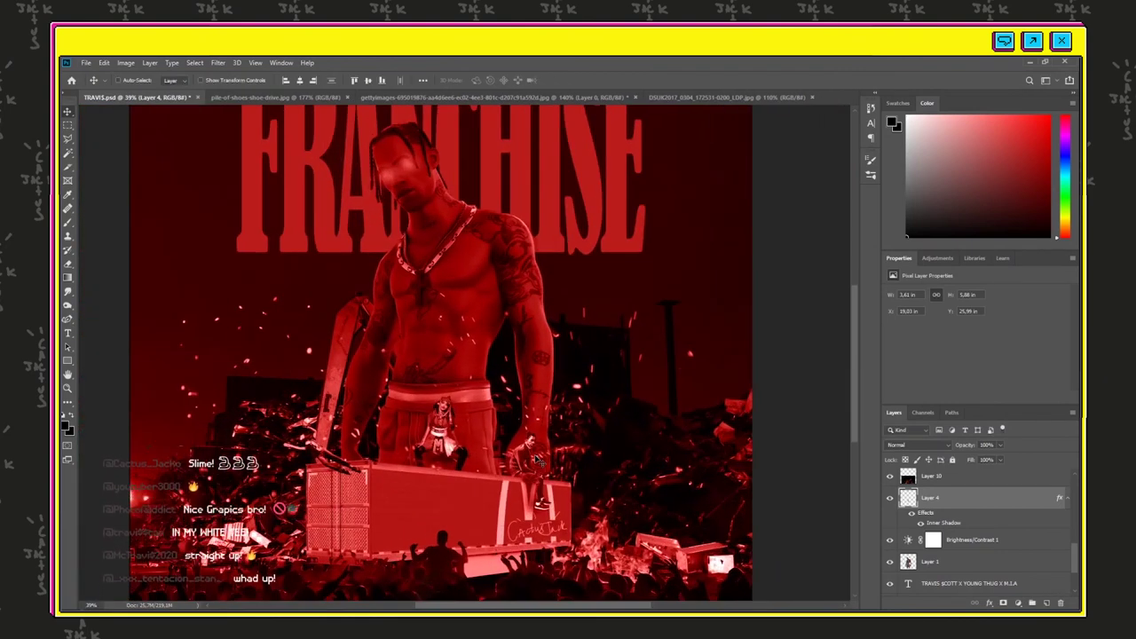
- Add a new layer above Layer 1 and prepare a large soft brush with a dark yellowish-brown colour
left_click(1068, 221)
left_click_drag(1040, 185, 1048, 130)
scroll(915, 523, "down", 3)
left_click(930, 498)
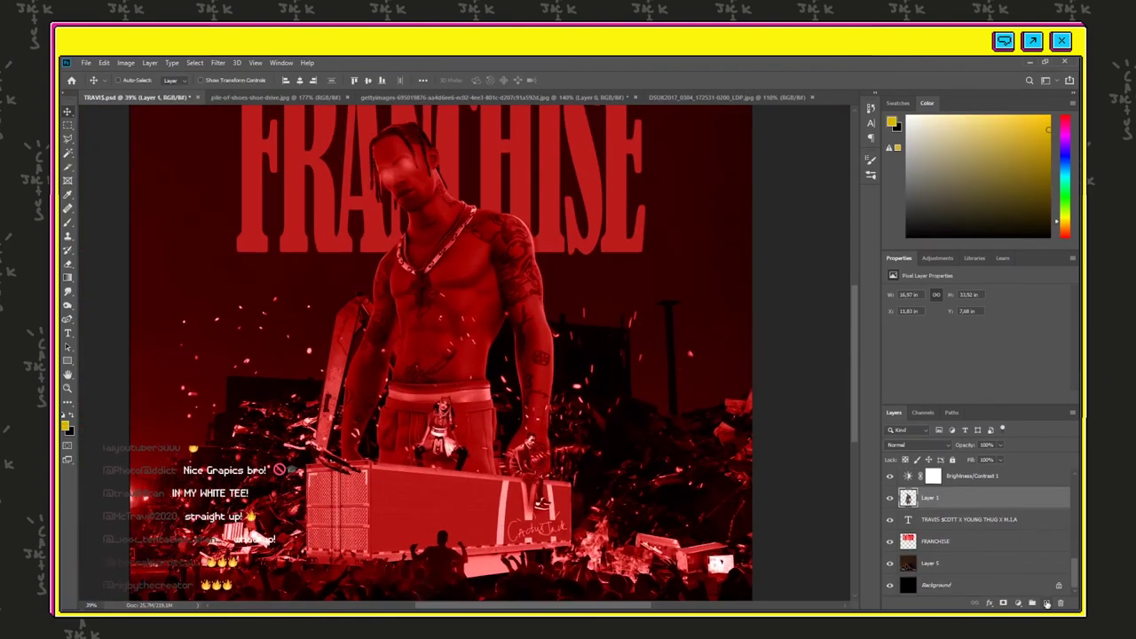
left_click(1046, 603, "ctrl")
key("b")
left_click(135, 80)
key("Return")
left_click(990, 216)
- Paint soft dark shading on Layer 16 over the shorts behind the seated figures and around the stage diver
left_click_drag(983, 499, 985, 526)
key("ctrl+z")
key("ctrl+z")
left_click_drag(494, 447, 489, 467)
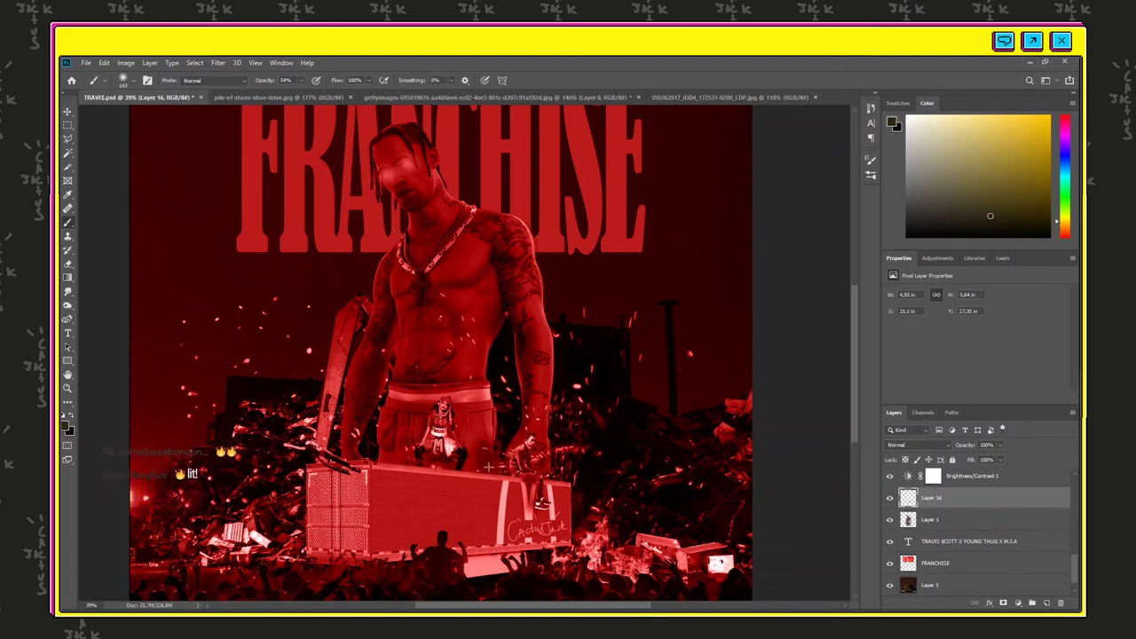
left_click_drag(448, 412, 486, 400)
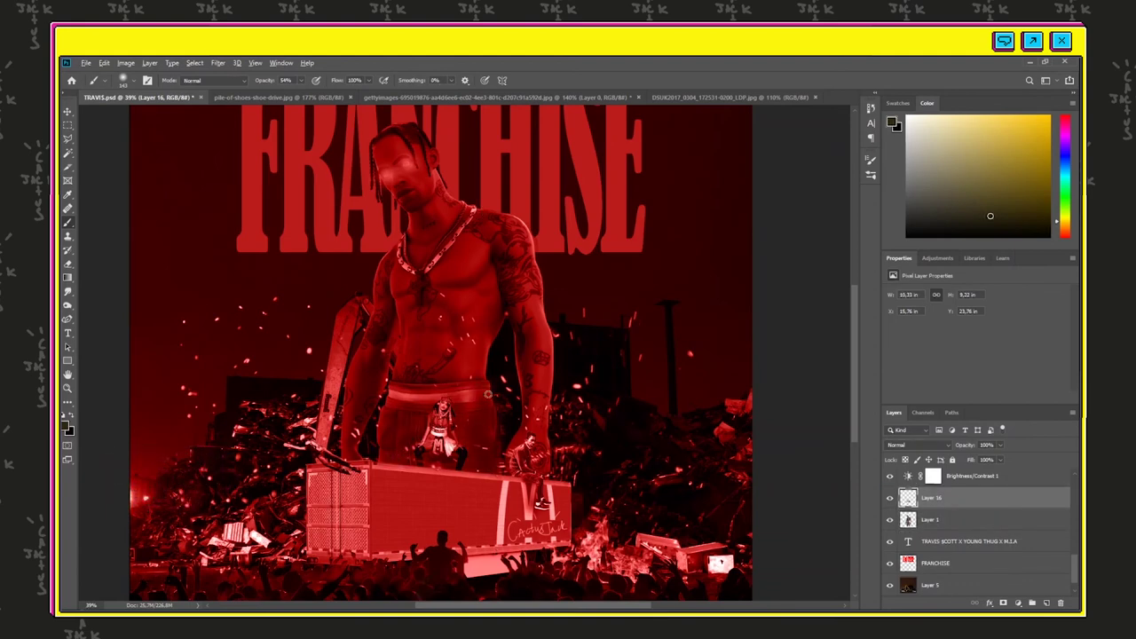
scroll(391, 501, "up", 4)
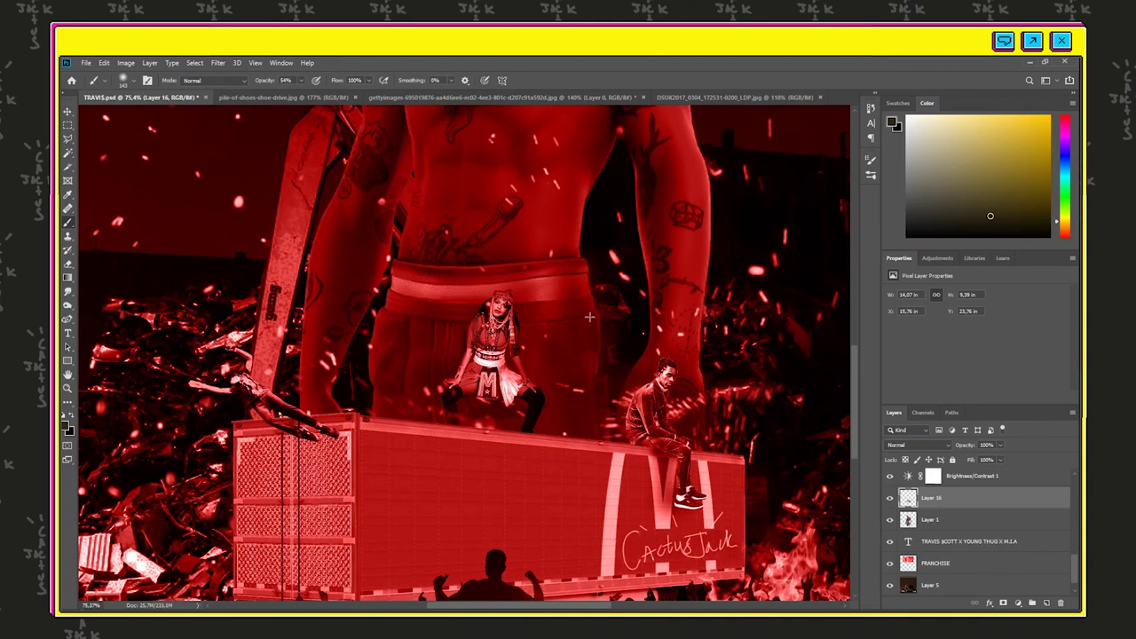
left_click_drag(271, 366, 259, 391)
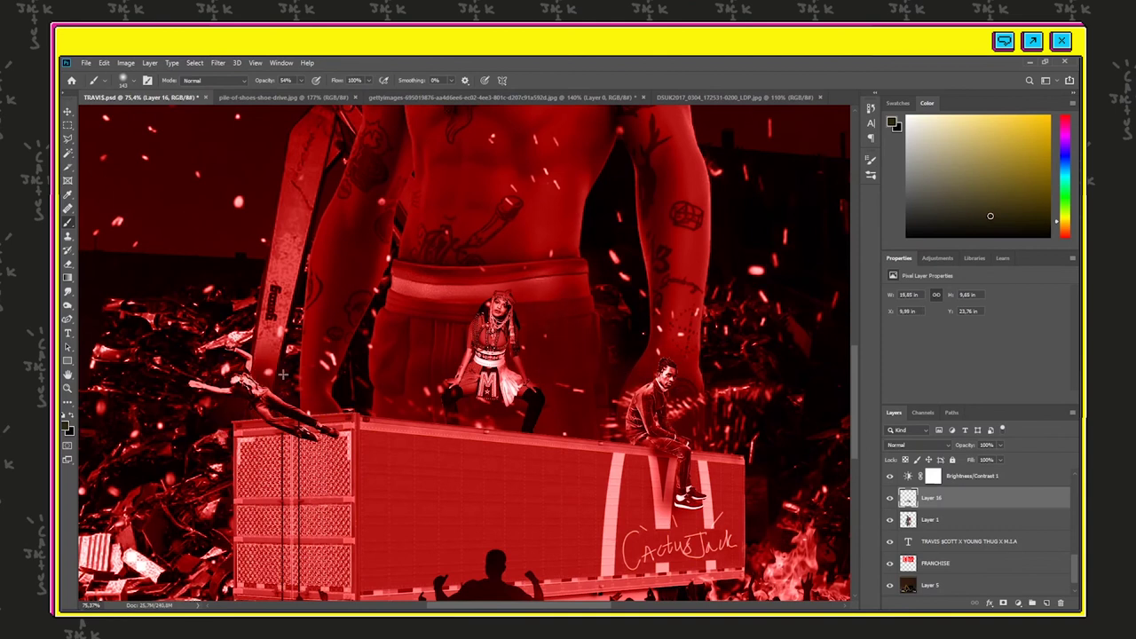
- Reduce the opacity of the shading on Layer 16 to about 73%
scroll(956, 527, "down", 1)
scroll(710, 306, "up", 1)
scroll(968, 515, "up", 2)
left_click(1000, 445)
left_click_drag(1003, 458, 985, 460)
scroll(976, 524, "down", 2)
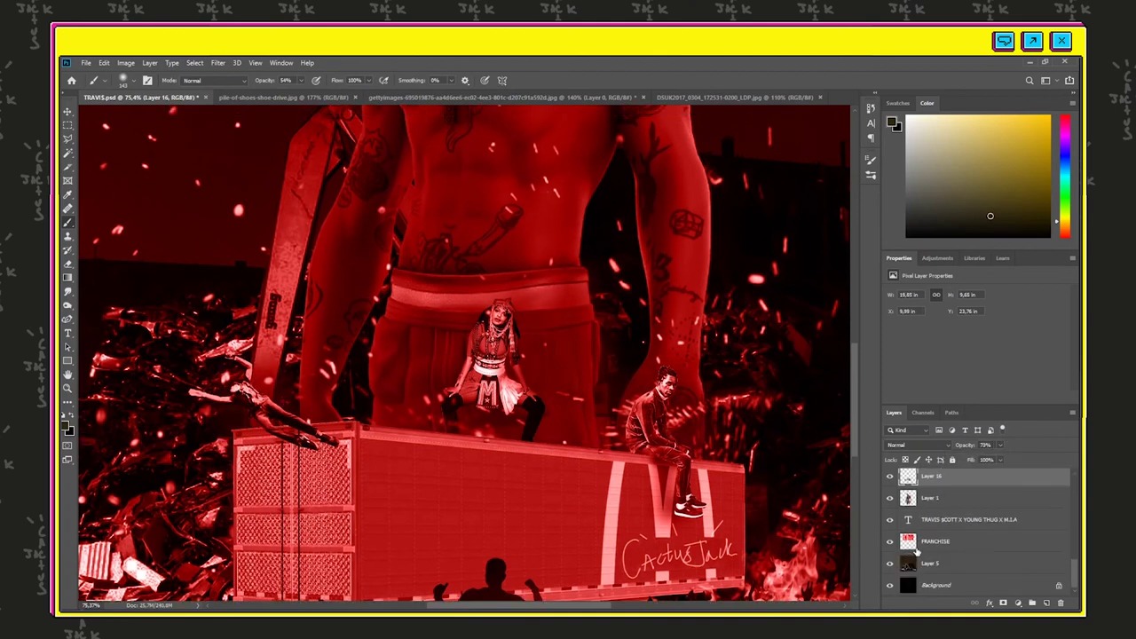
- Try to paint dark shading on the trailer's corner beneath the stage diver on Layer 2
scroll(968, 519, "up", 4)
left_click(950, 500)
left_click_drag(339, 444, 316, 452)
left_click(336, 438, "alt")
key("ctrl+z")
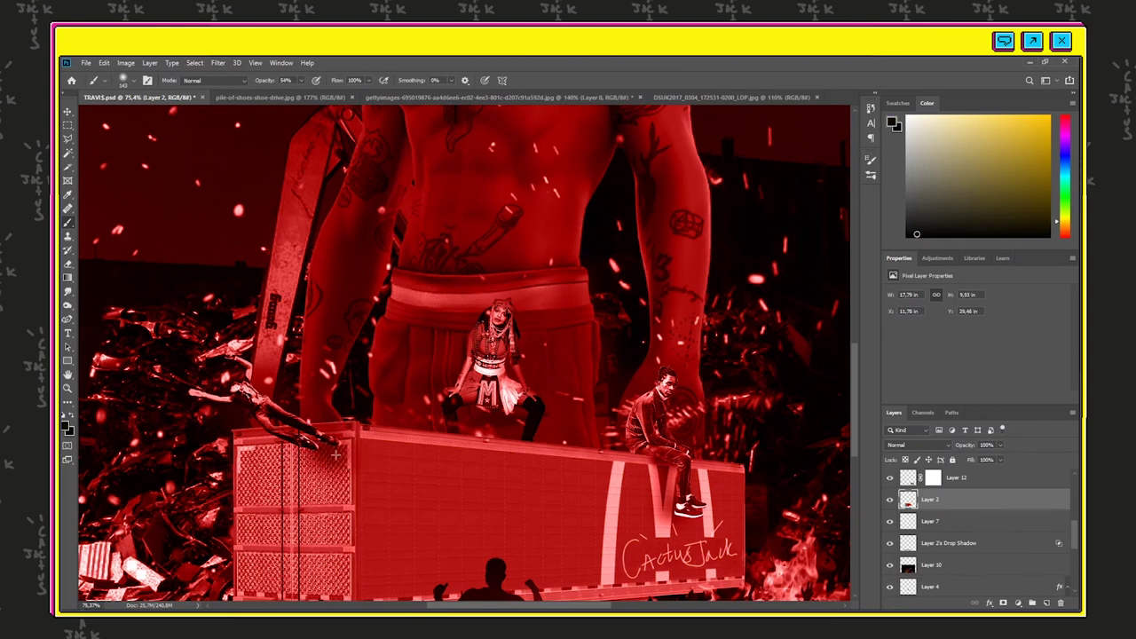
key("ctrl+0")
scroll(439, 482, "down", 8)
scroll(439, 482, "up", 3)
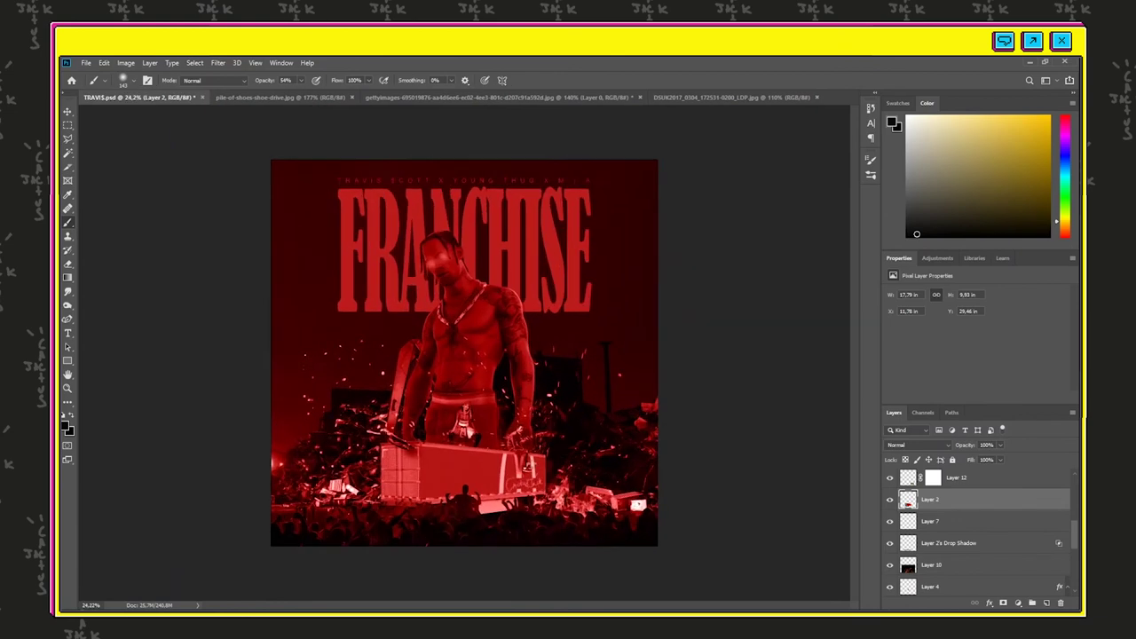
left_click(68, 112)
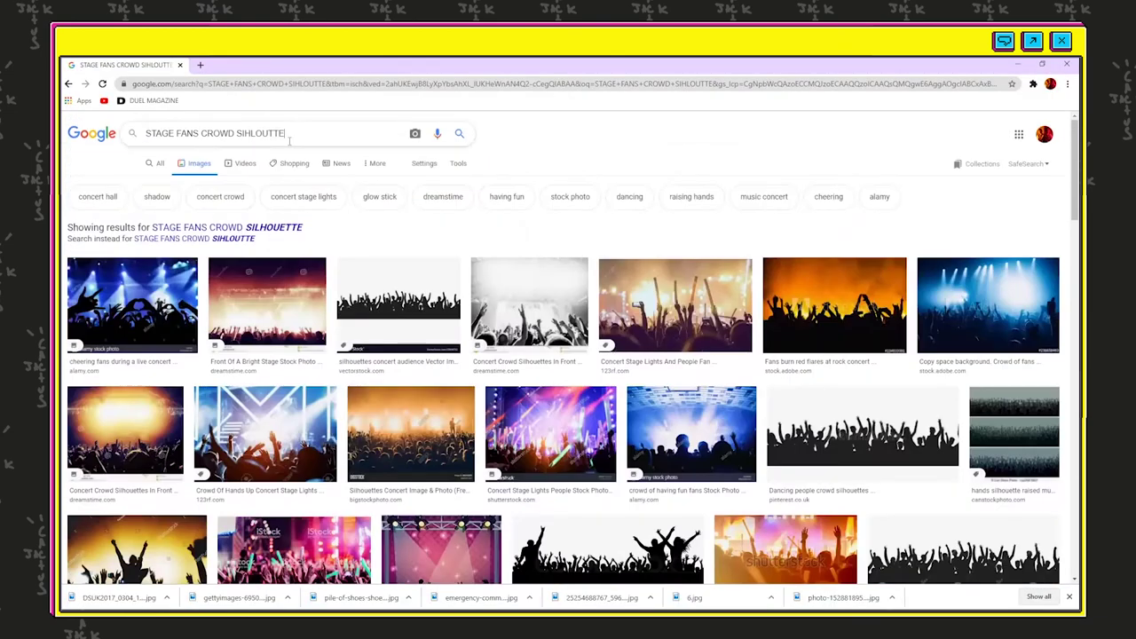
- Switch to the browser, search Google Images for "CACTUS JACK ONG" and get the Cactus Jack logo image
triple_click(266, 133)
type("CACTUS JACK ONG")
key("Return")
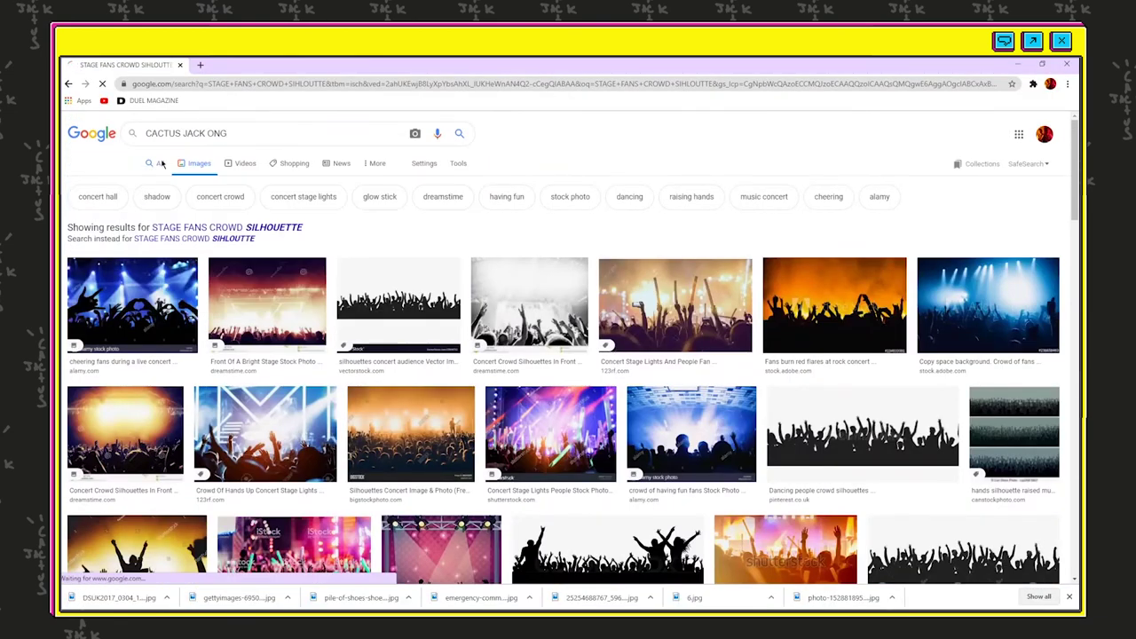
left_click(200, 271)
right_click(847, 296)
left_click(885, 404)
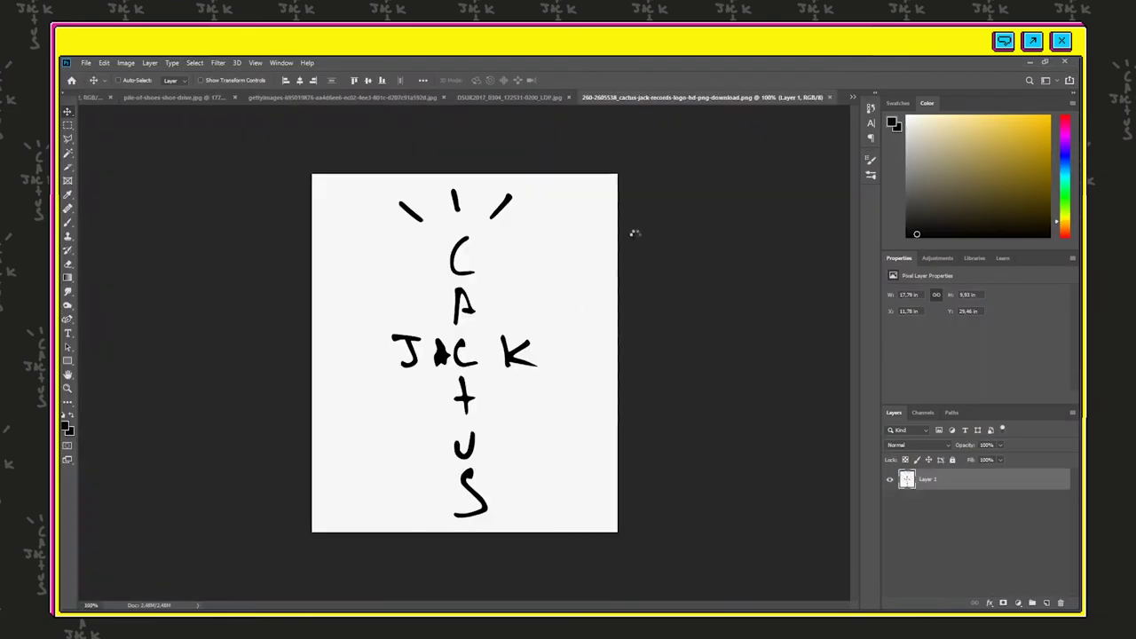
- In Photoshop, isolate the Cactus Jack lettering from its background using Color Range and give it a white Color Overlay
left_click(194, 62)
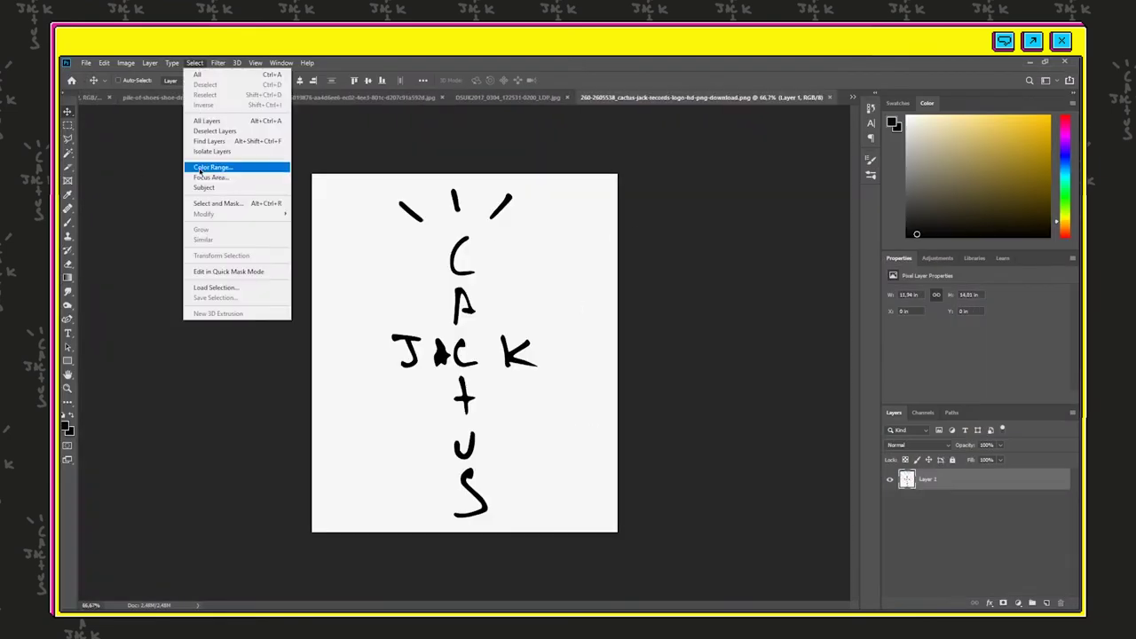
left_click(200, 167)
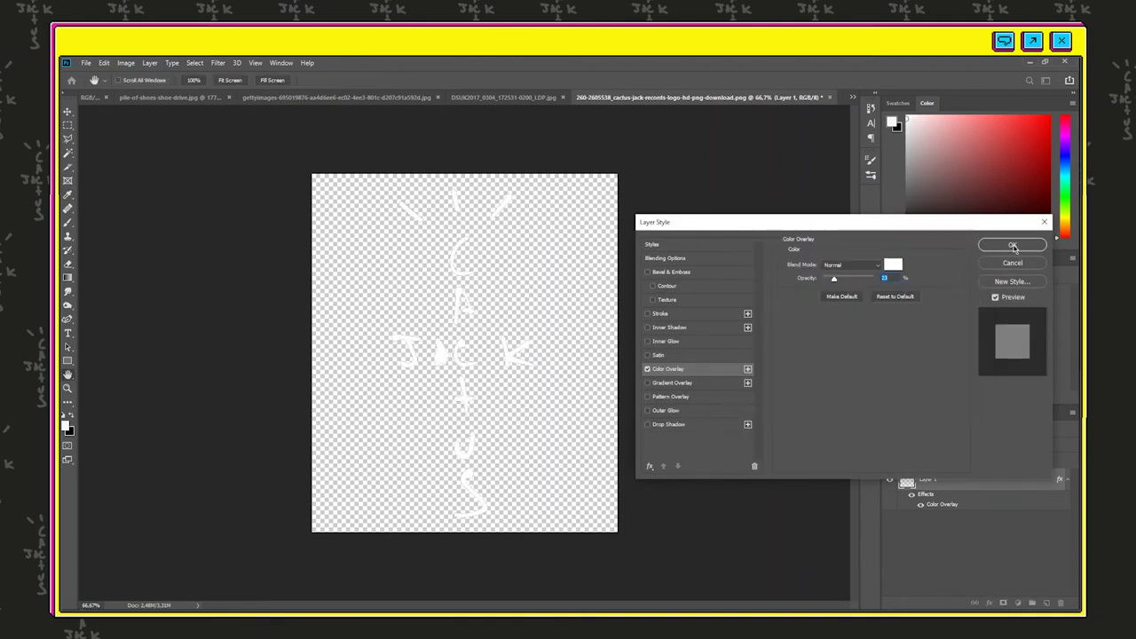
left_click(1013, 245)
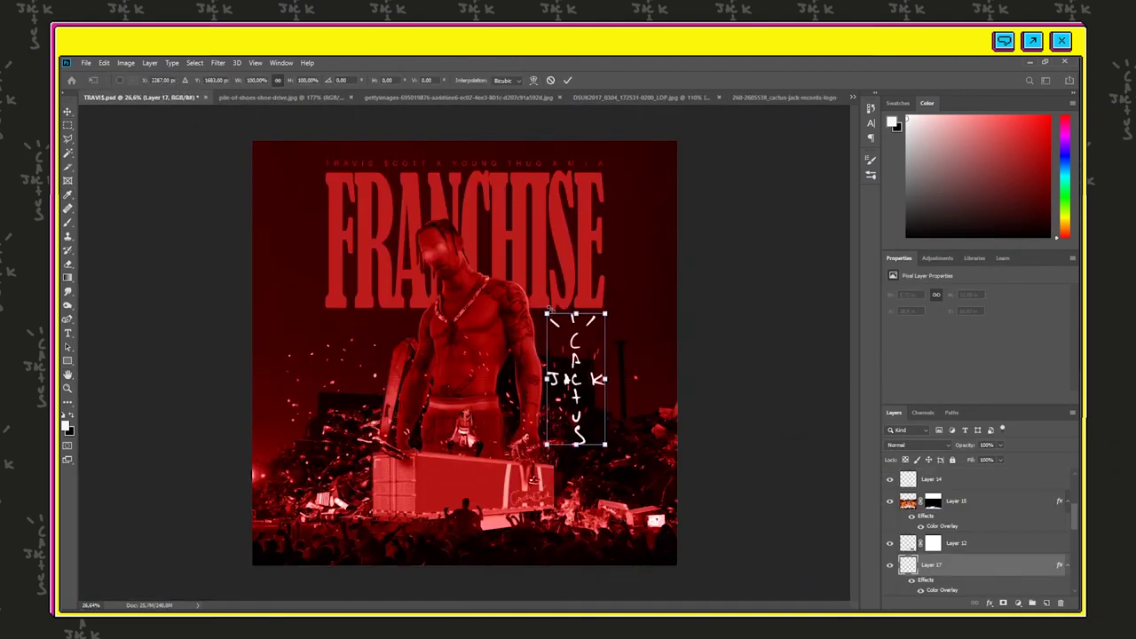
- Scale the Cactus Jack logo to about 2.4 by 5.5 inches and place it above Layer 6 at the artwork's bottom centre
left_click_drag(543, 305, 289, 522)
key("Return")
left_click_drag(977, 565, 976, 476)
scroll(967, 514, "up", 6)
scroll(966, 520, "down", 1)
left_click_drag(962, 580, 963, 501)
left_click_drag(297, 504, 480, 527)
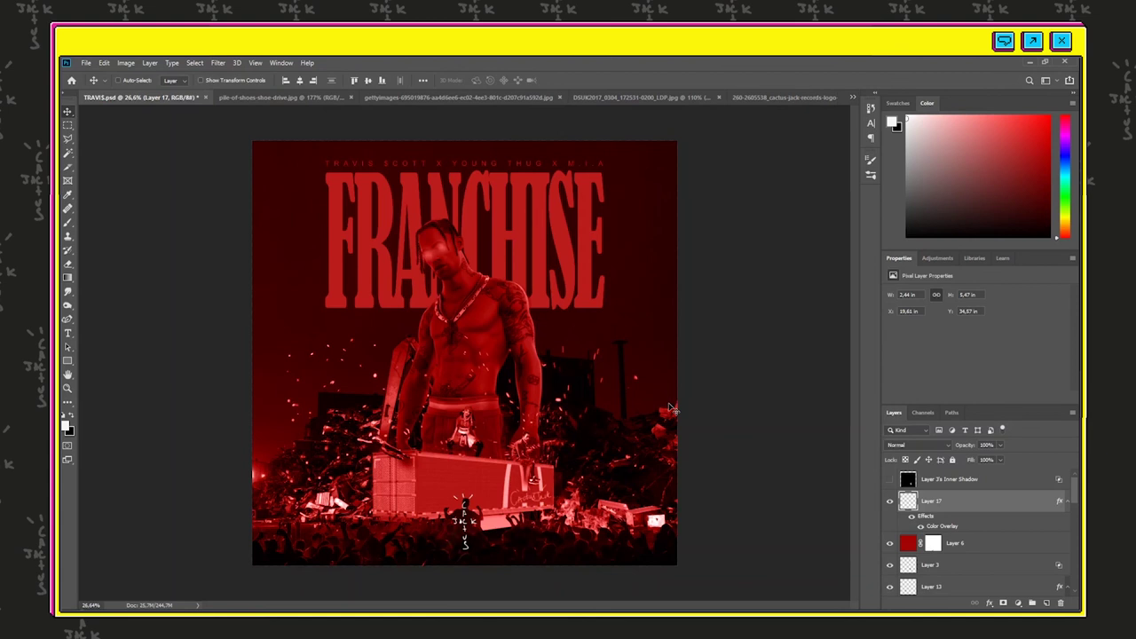
- Examine the finished composition up close and as a whole, including the seated figures, trailer and logo
scroll(373, 515, "up", 8)
scroll(373, 514, "down", 8)
scroll(527, 374, "up", 8)
scroll(527, 374, "down", 8)
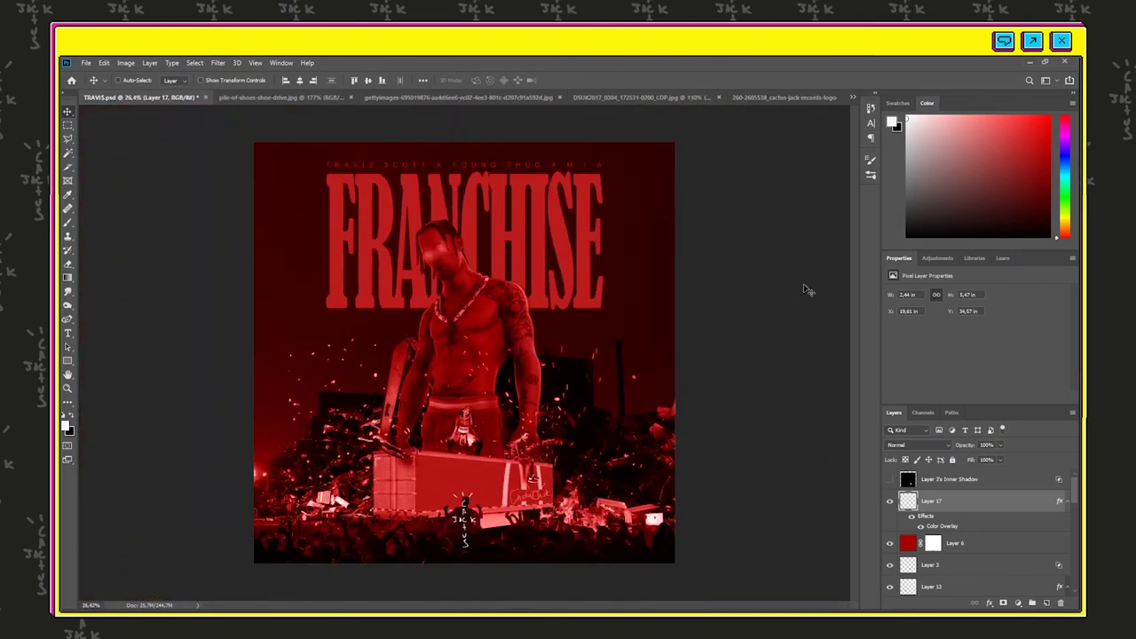
scroll(524, 472, "up", 10)
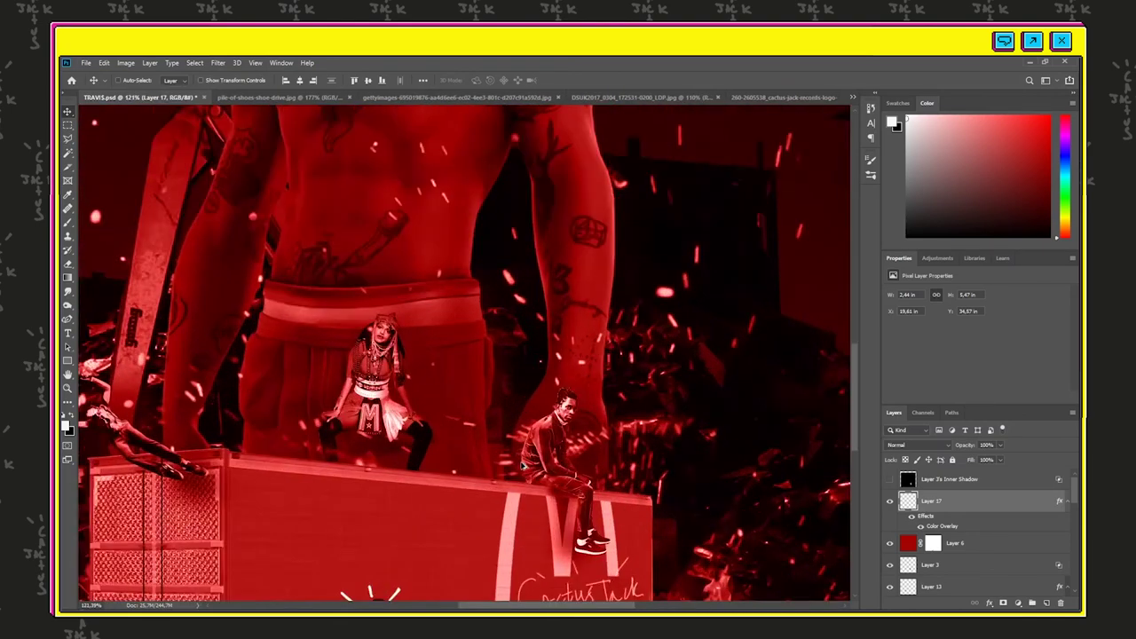
scroll(524, 472, "down", 5)
scroll(127, 417, "up", 6)
scroll(128, 417, "down", 6)
scroll(129, 417, "down", 4)
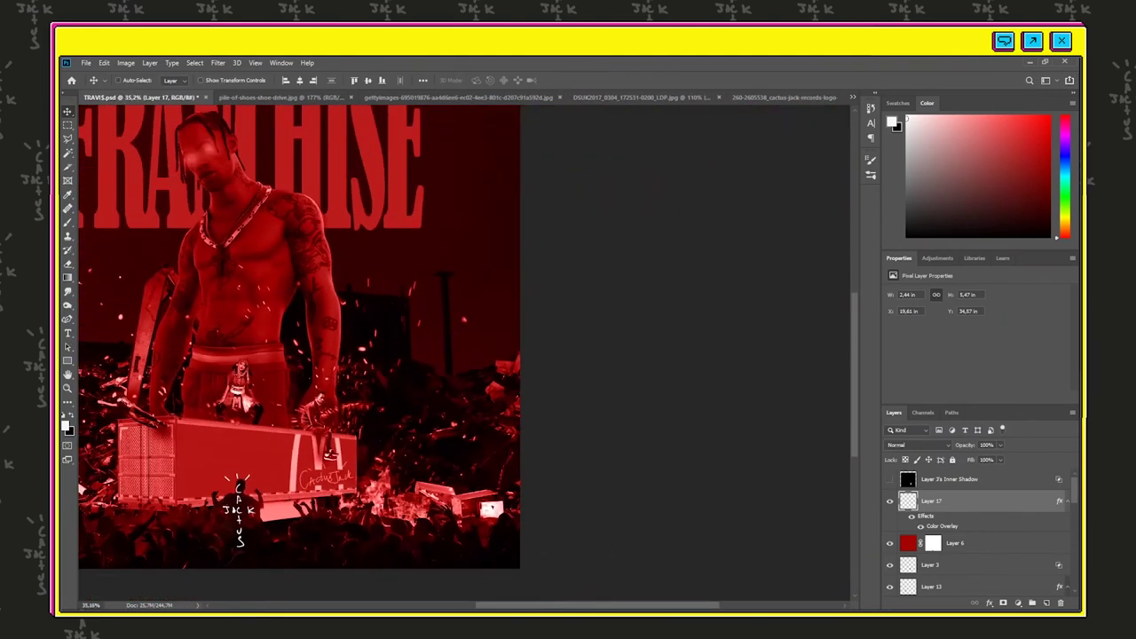